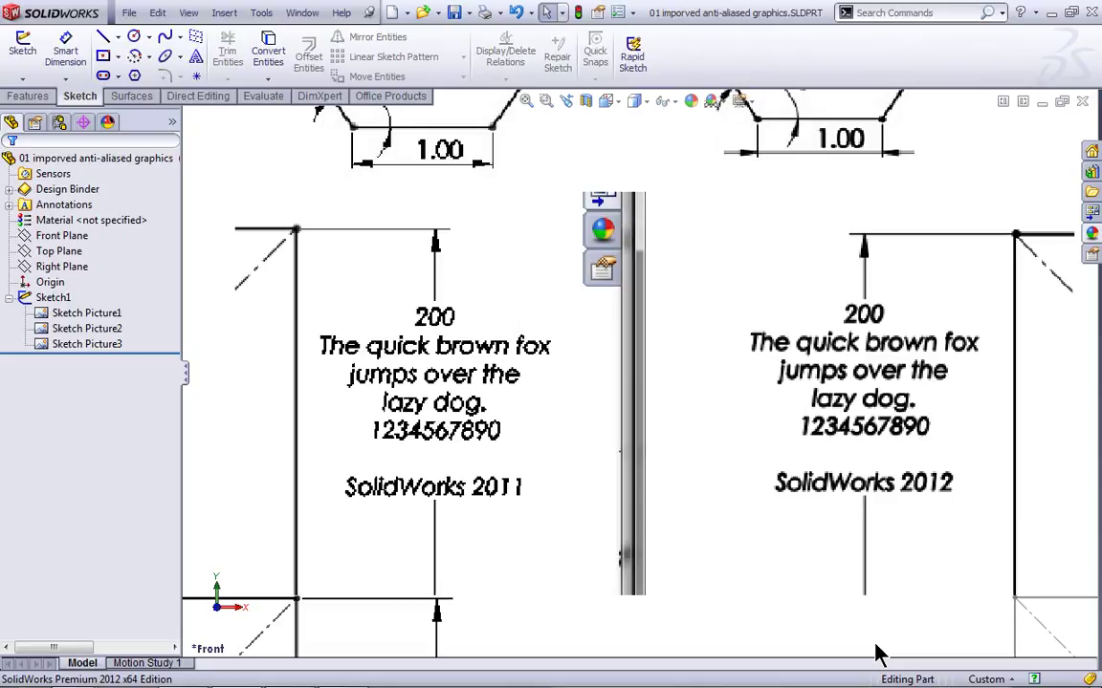
Open Sketch1 for editing to show its live 2012 dimension text beside the 2011 picture
mouse_move(881, 653)
middle_mouse_down("ctrl")
mouse_move(964, 359)
mouse_move(954, 293)
mouse_move(917, 248)
mouse_move(897, 267)
middle_mouse_up("ctrl")
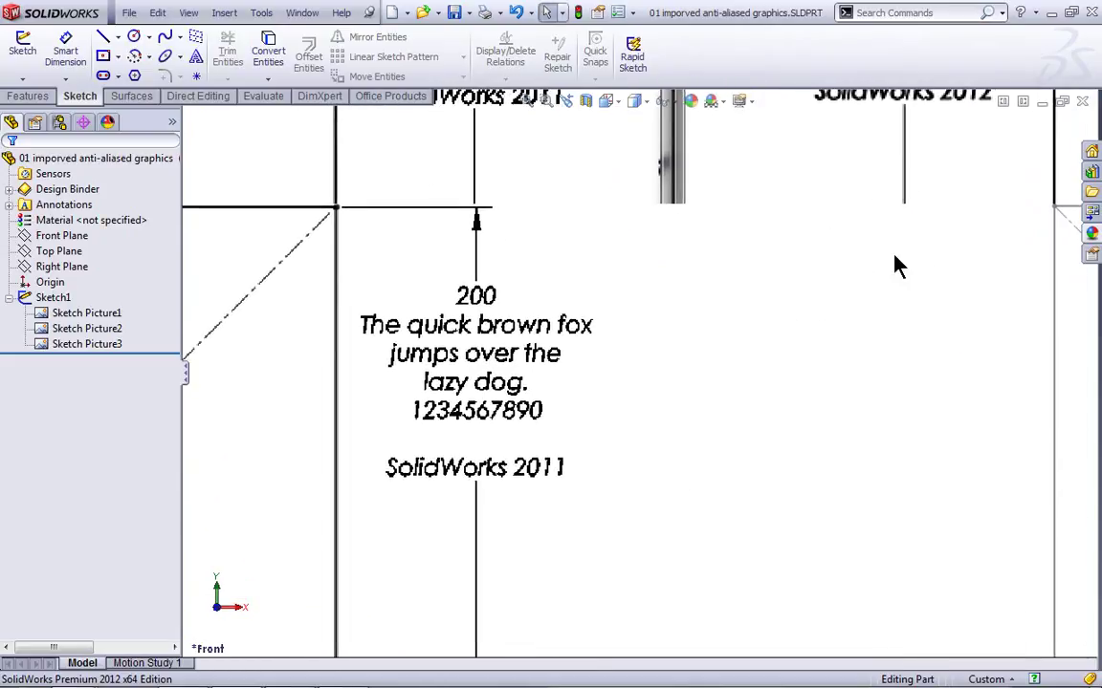
right_click(52, 298)
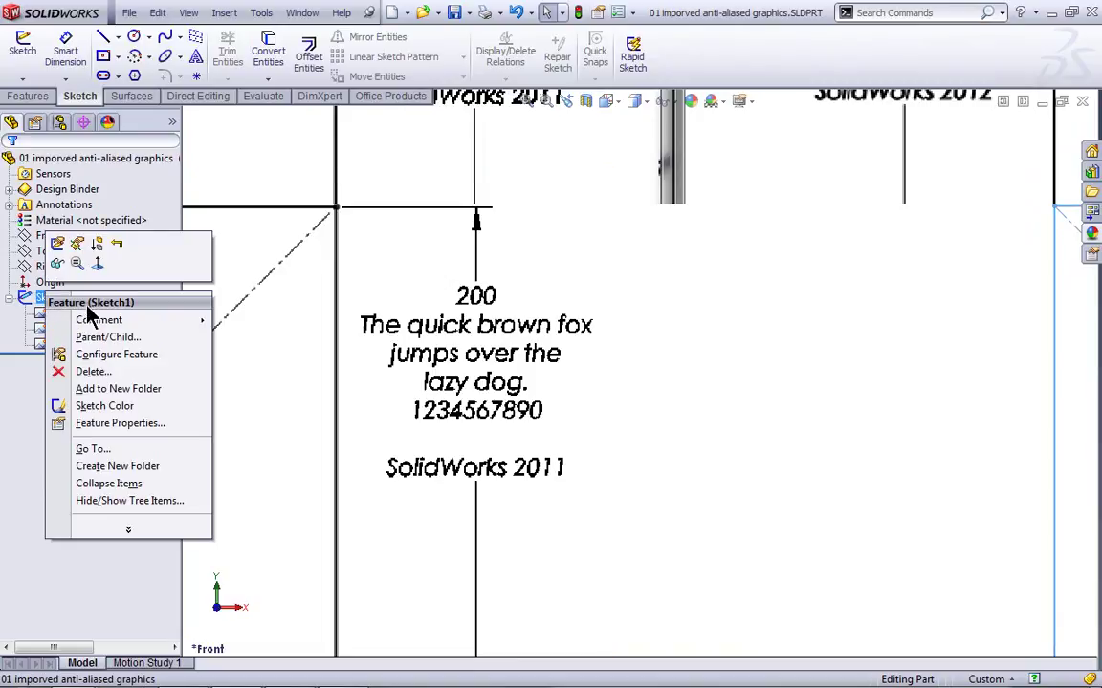
left_click(58, 244)
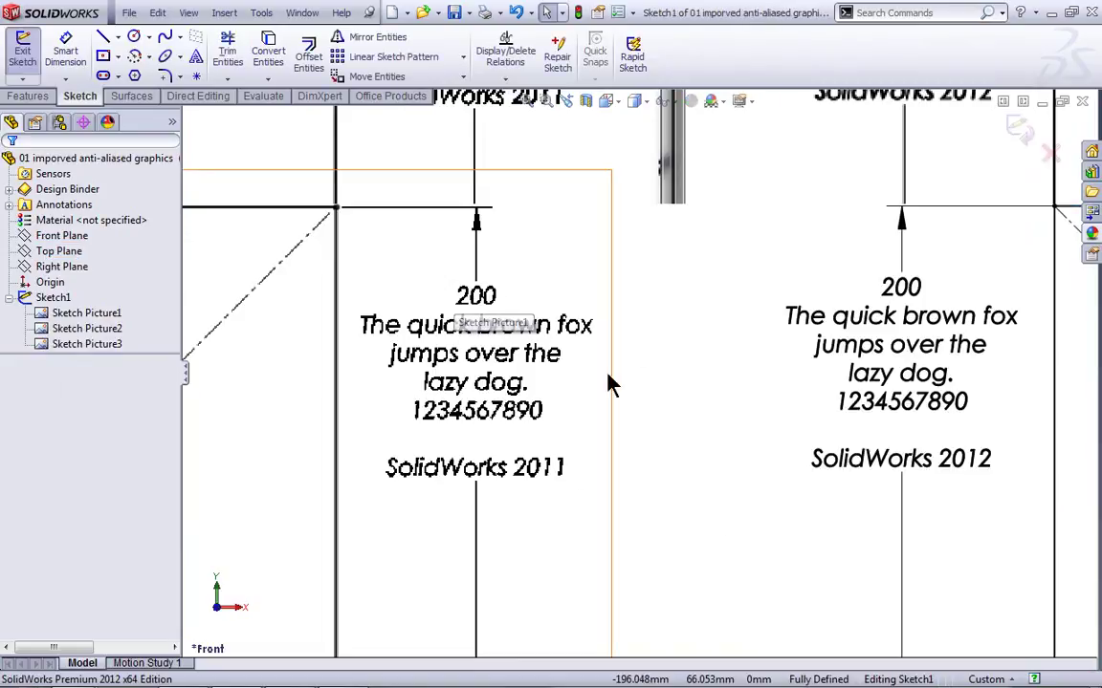
mouse_move(731, 546)
middle_mouse_down("ctrl")
mouse_move(707, 548)
mouse_move(703, 564)
middle_mouse_up("ctrl")
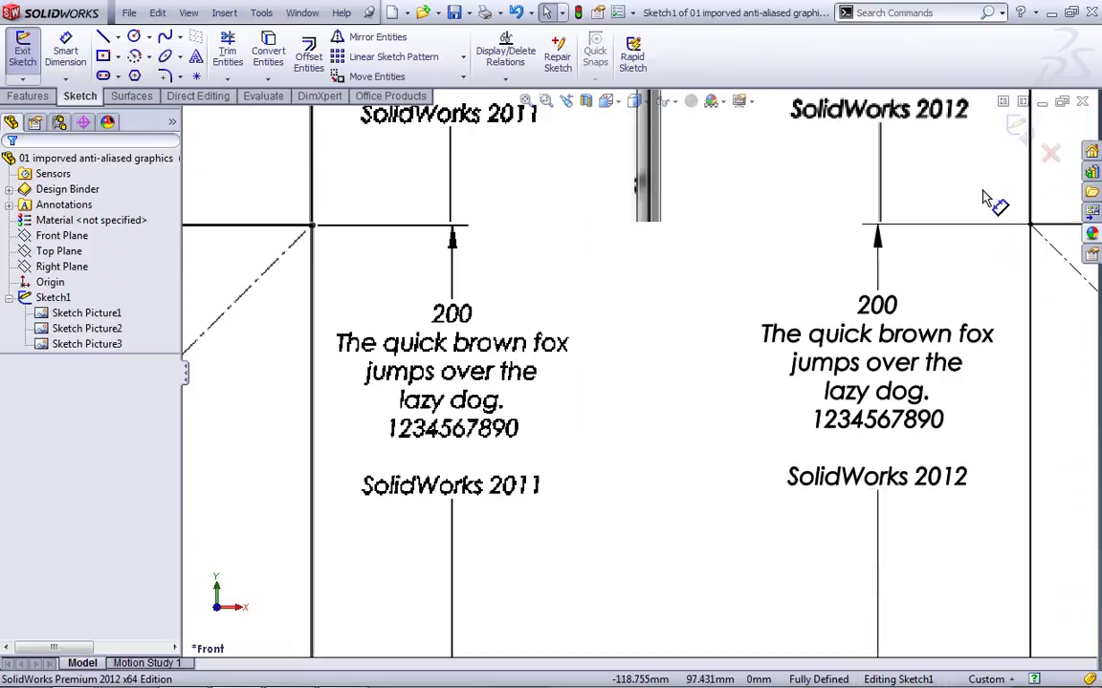
Show the sketch beside the 2011 window in the saved "anti alising compare" view, with both feature trees collapsed
double_click(727, 13)
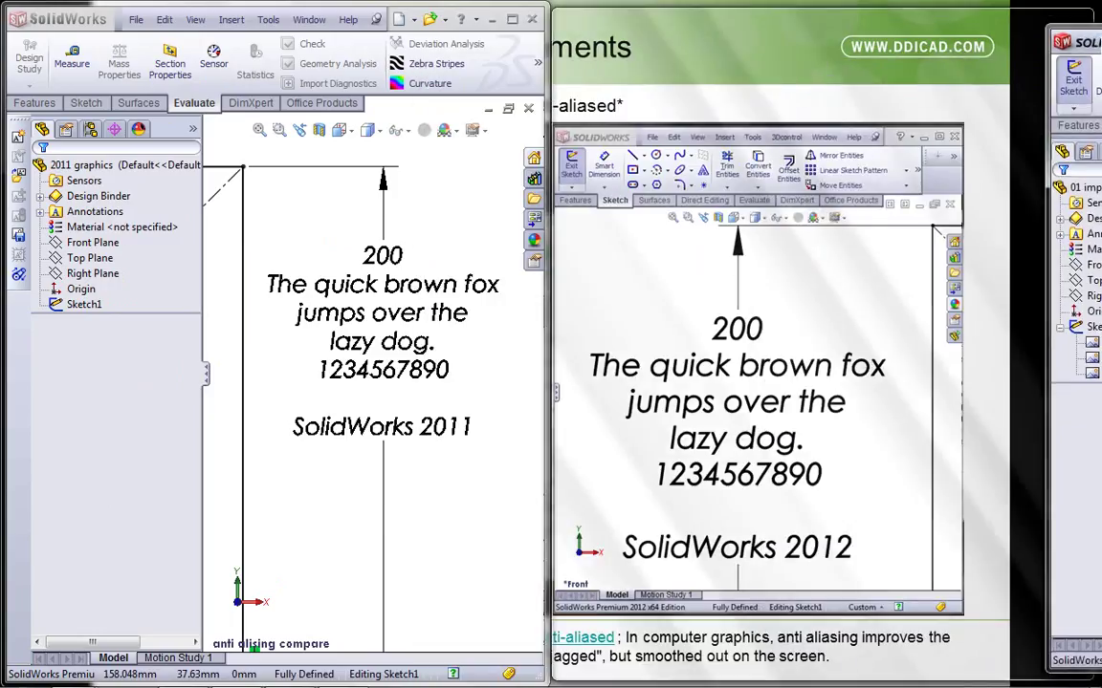
left_click_drag(956, 144, 1097, 36)
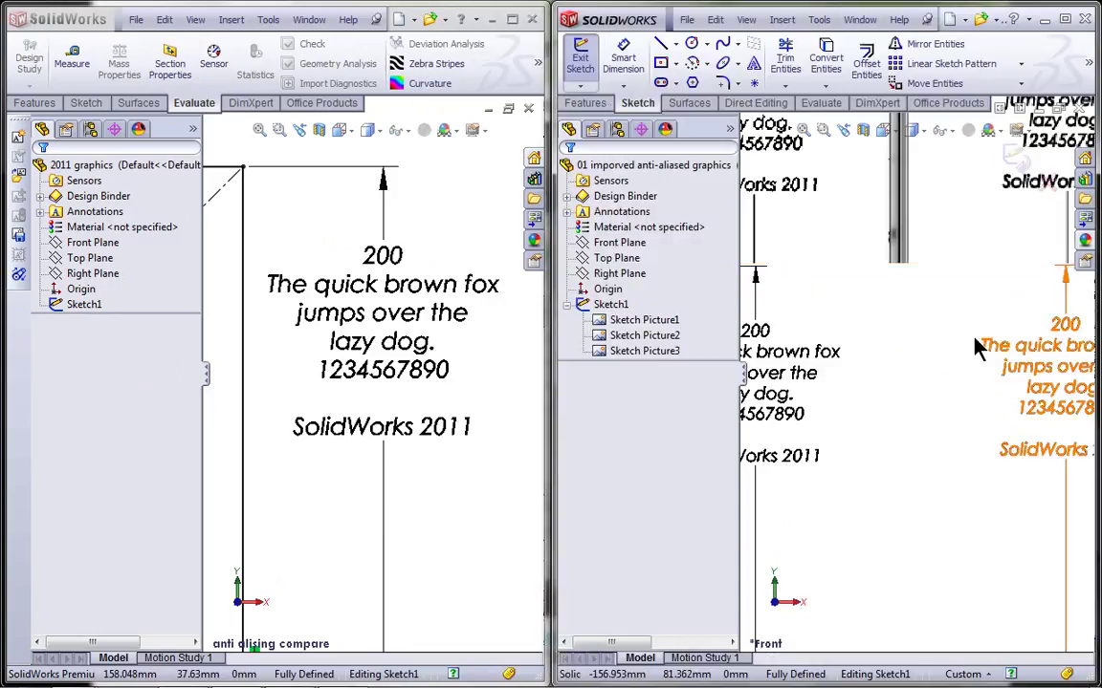
key("space")
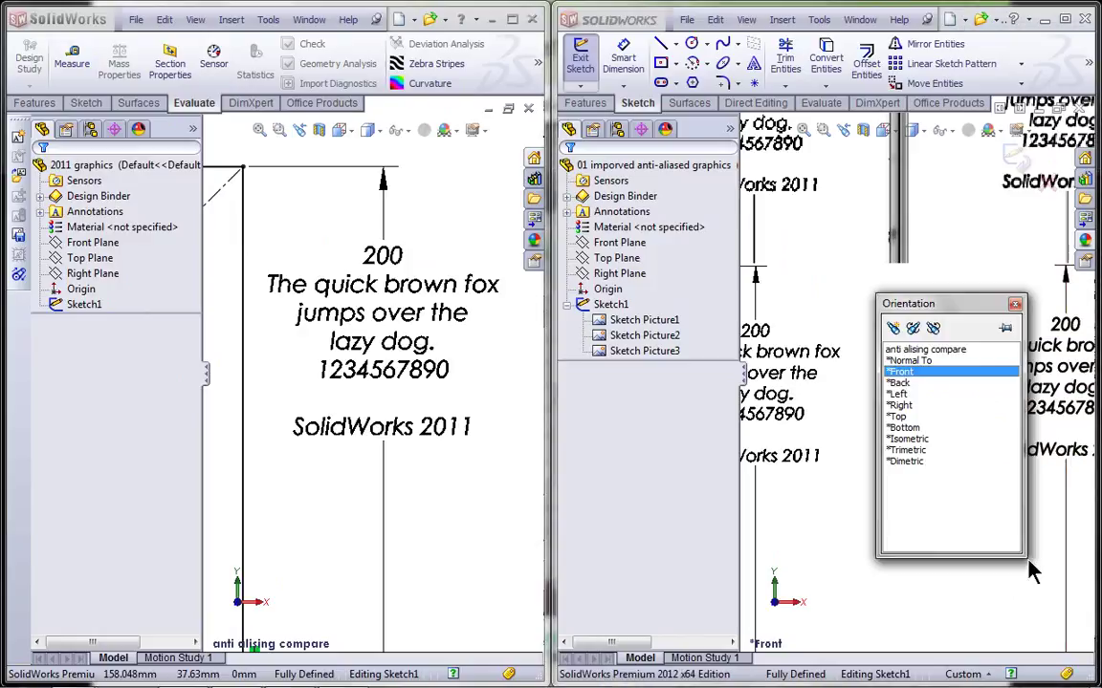
left_click(942, 369)
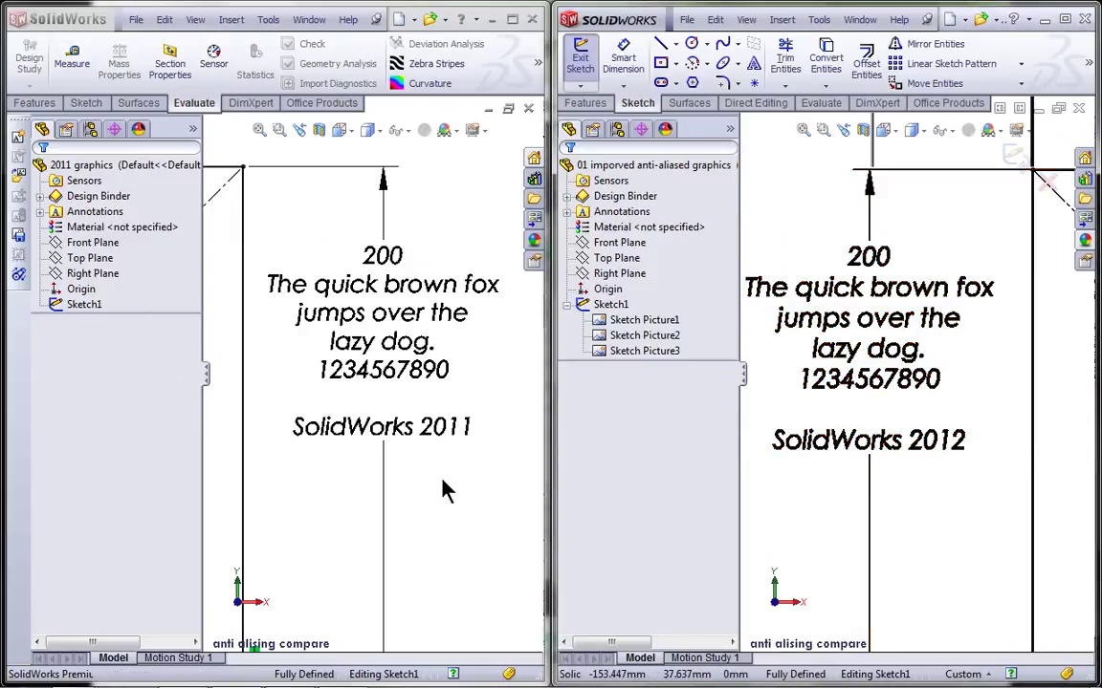
left_click(743, 374)
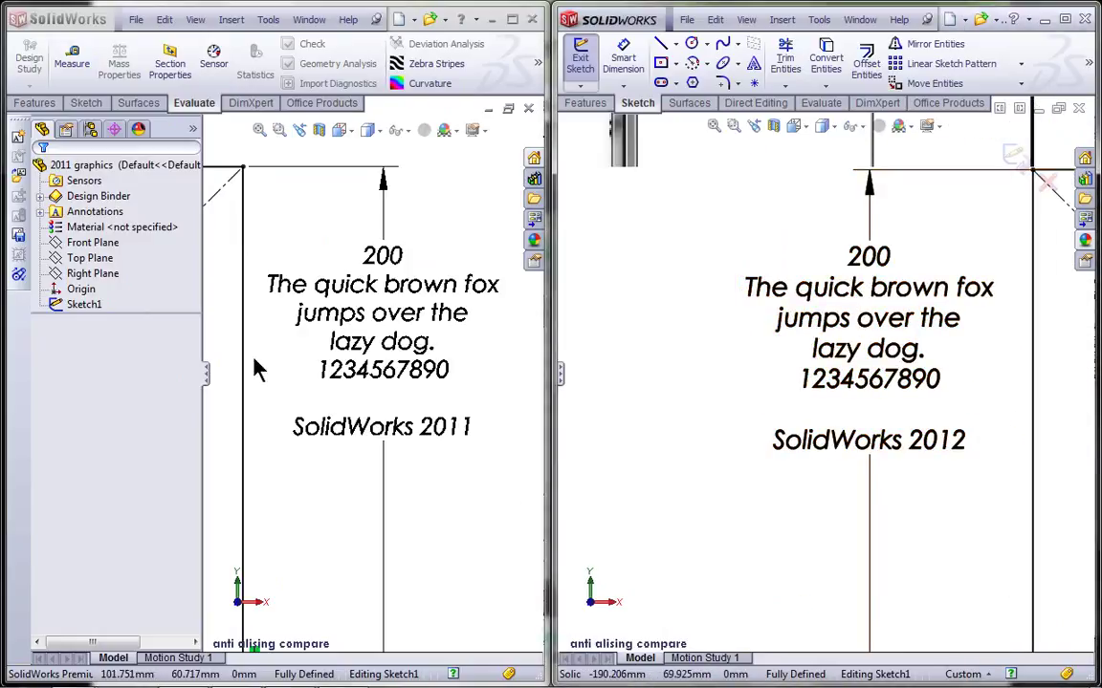
left_click(208, 375)
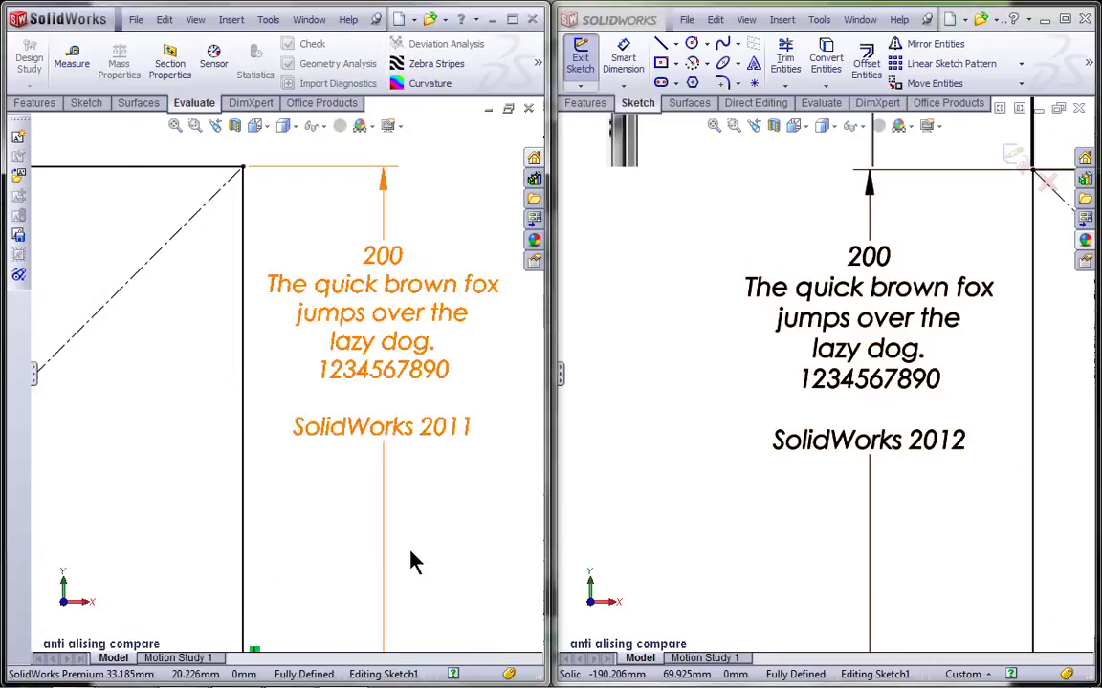
Check the edition and service pack in the About information of both the 2011 and 2012 windows
left_click(348, 19)
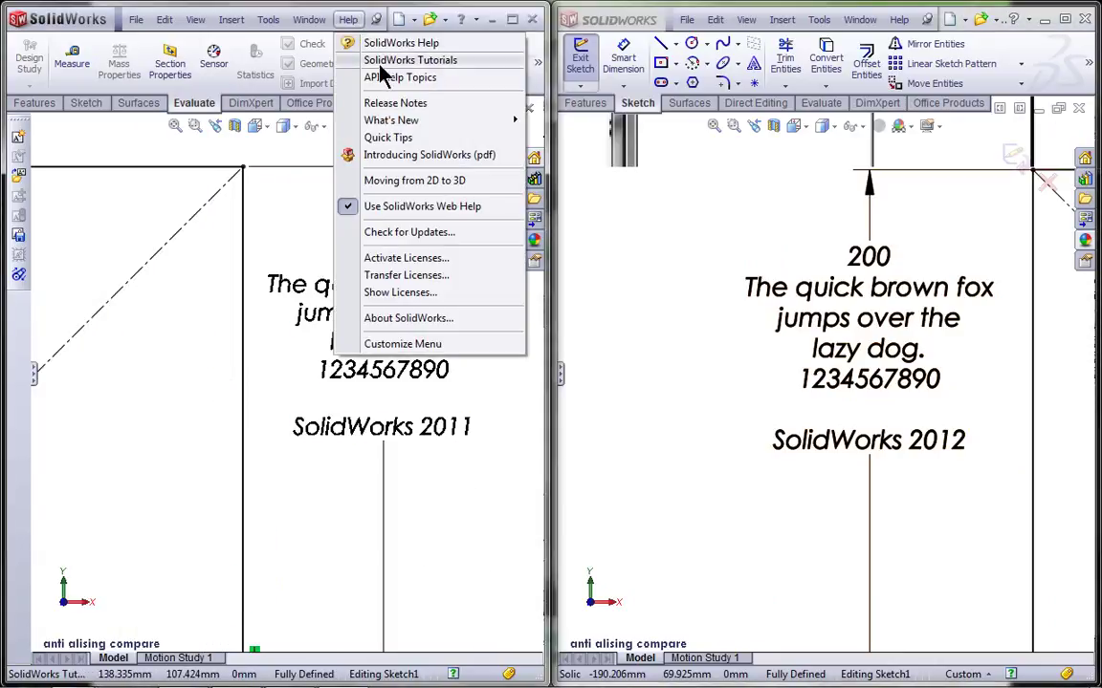
left_click(447, 320)
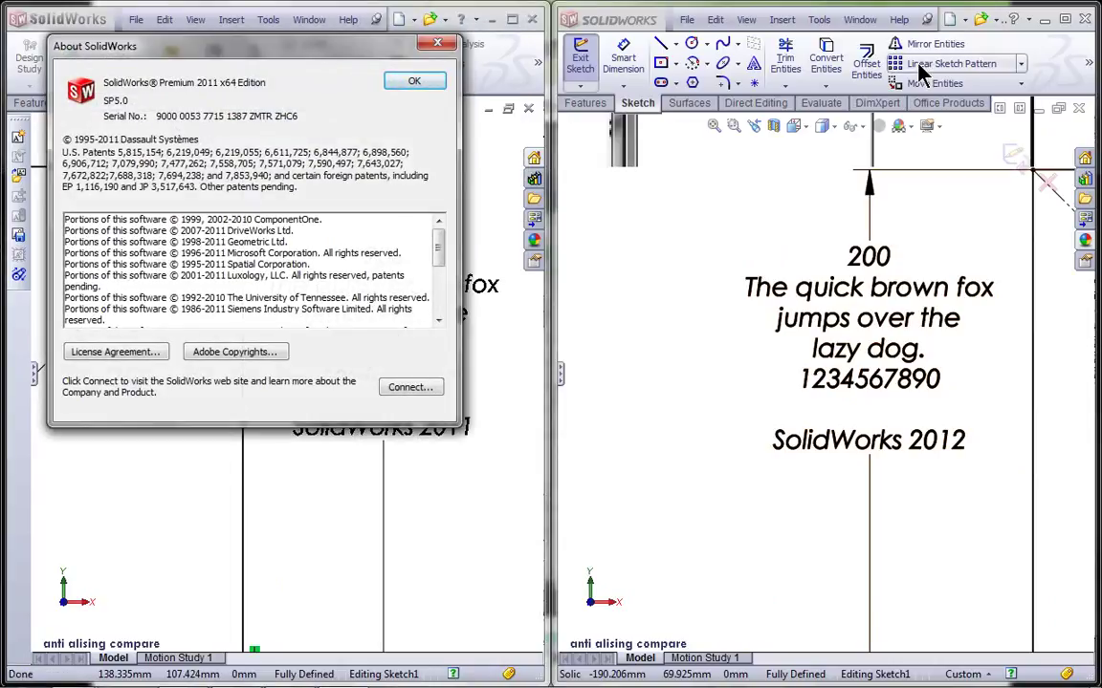
left_click(899, 19)
left_click(959, 335)
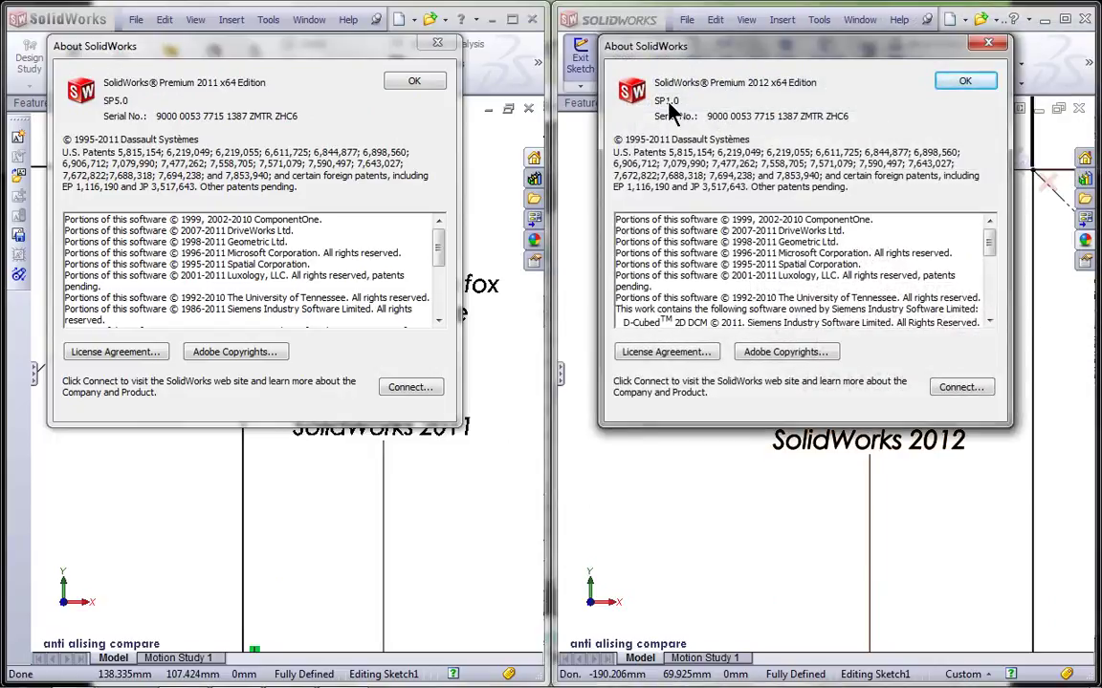
left_click(965, 81)
left_click(417, 82)
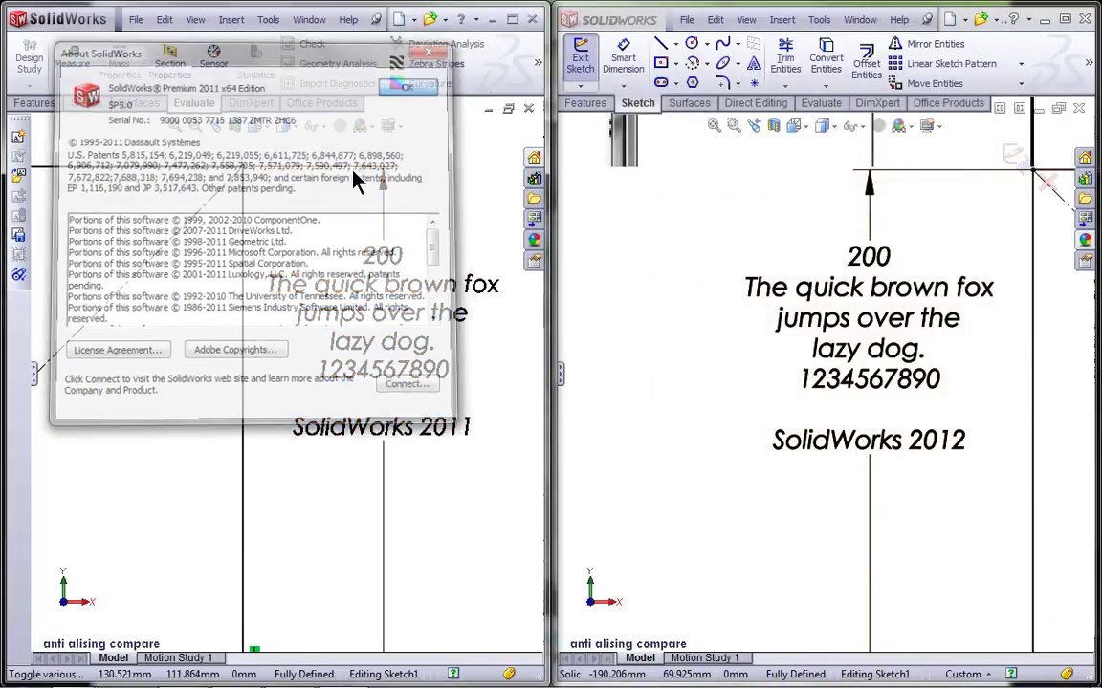
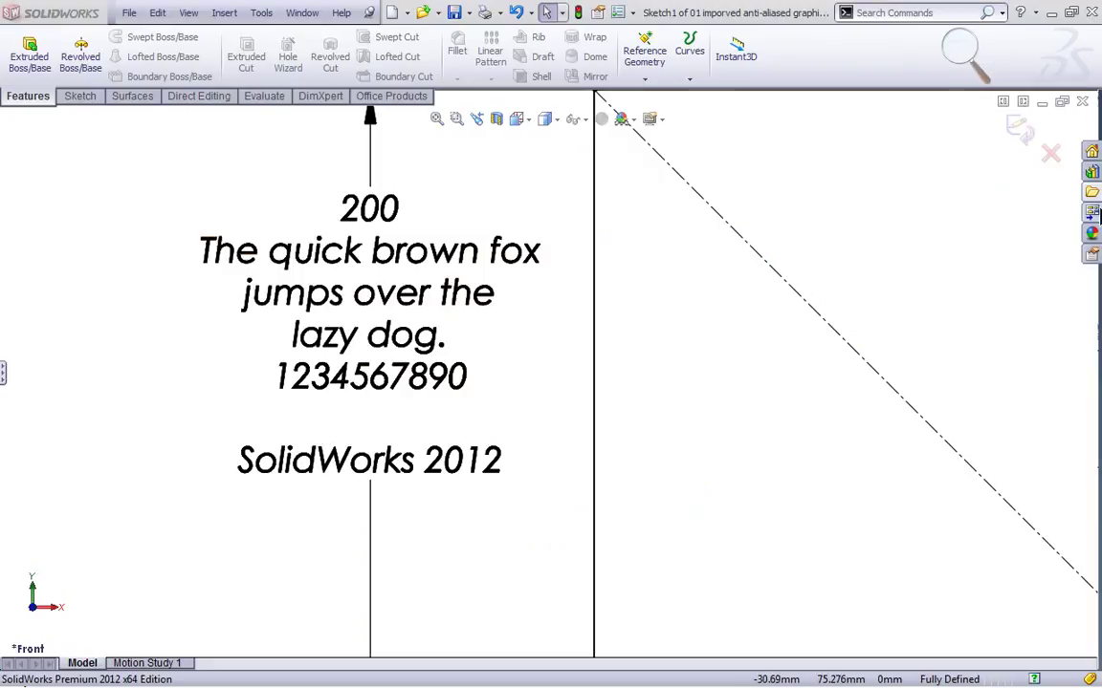
Open the part "02 Sketching Dimensions Numeric input interface diameter"
left_click(1091, 191)
double_click(942, 333)
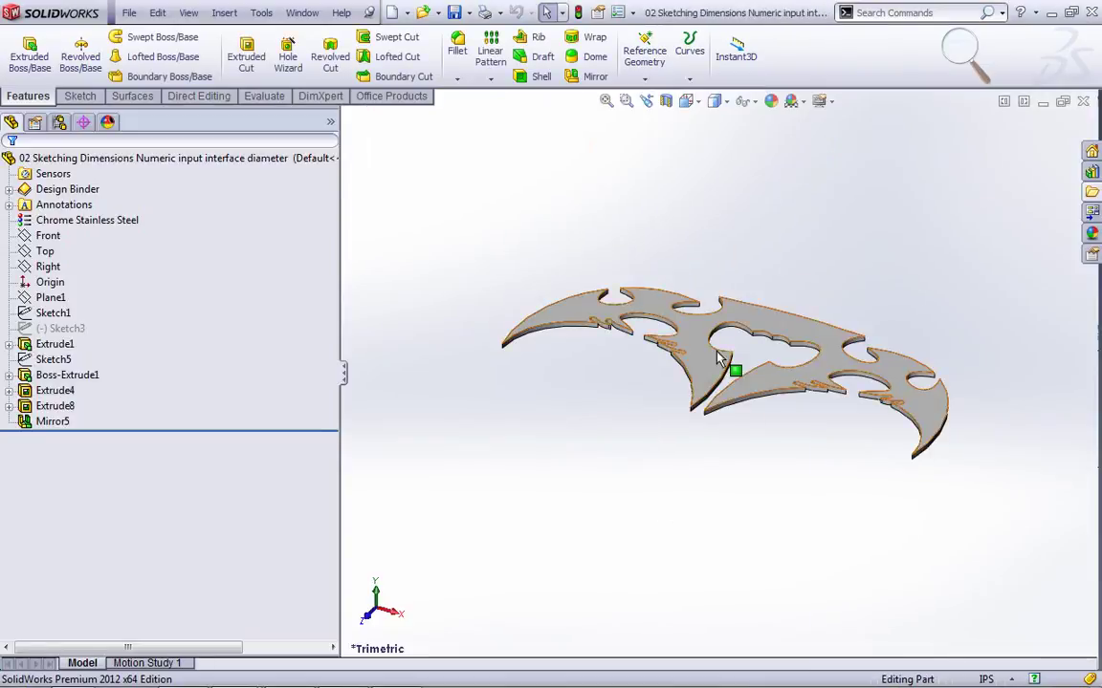
left_click(794, 331)
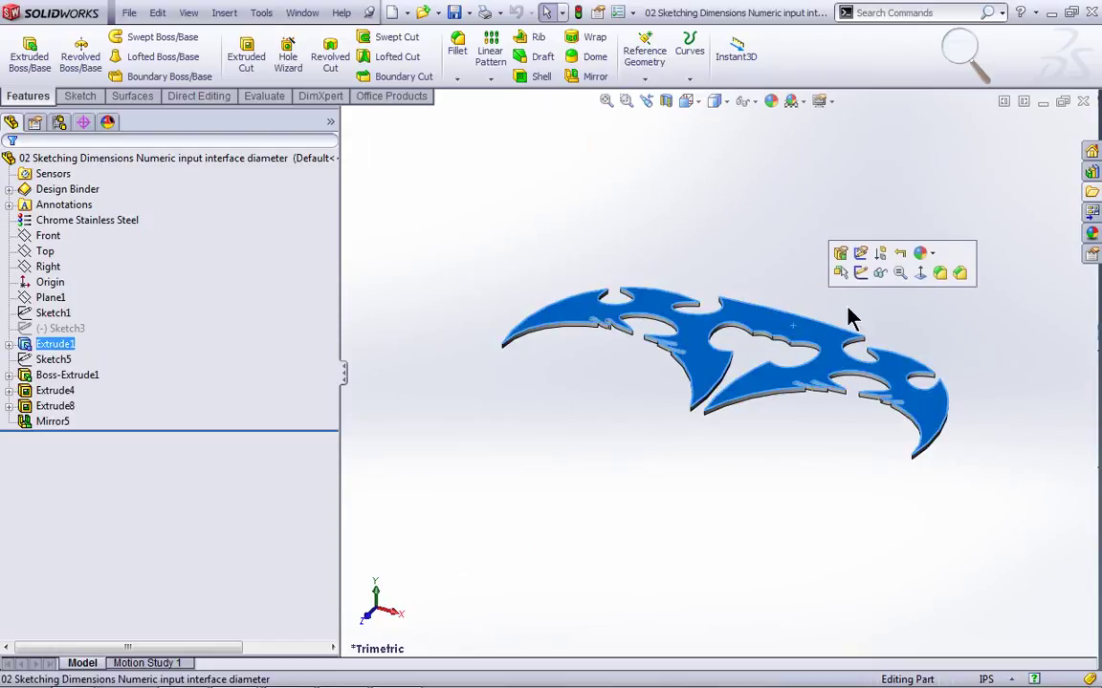
left_click(861, 275)
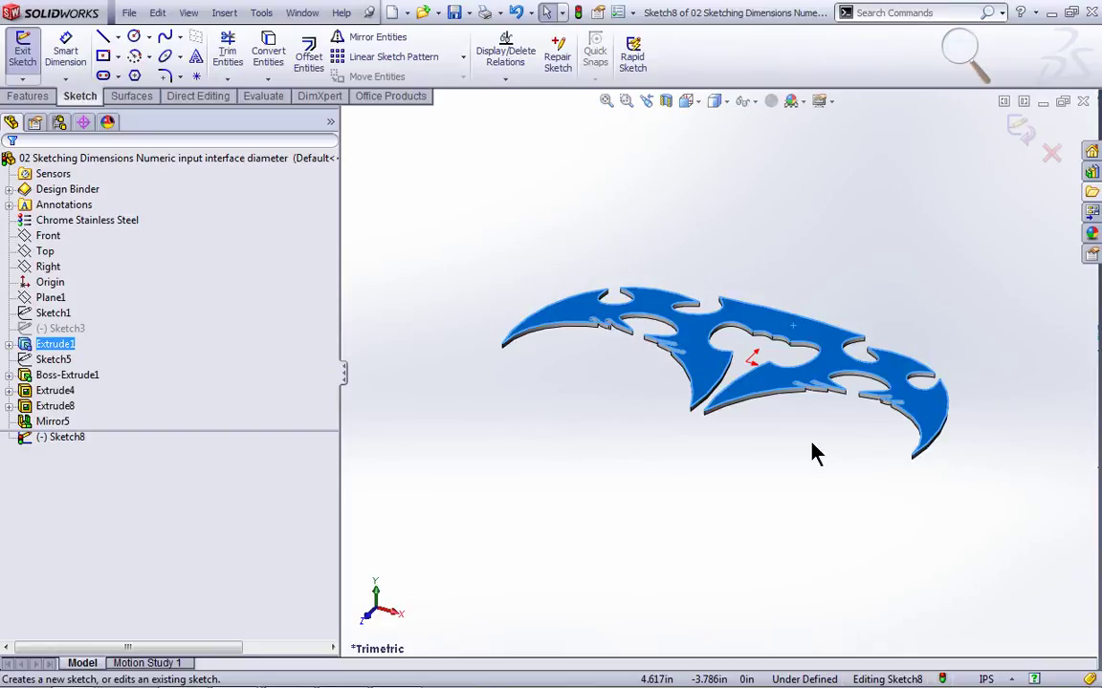
key("space")
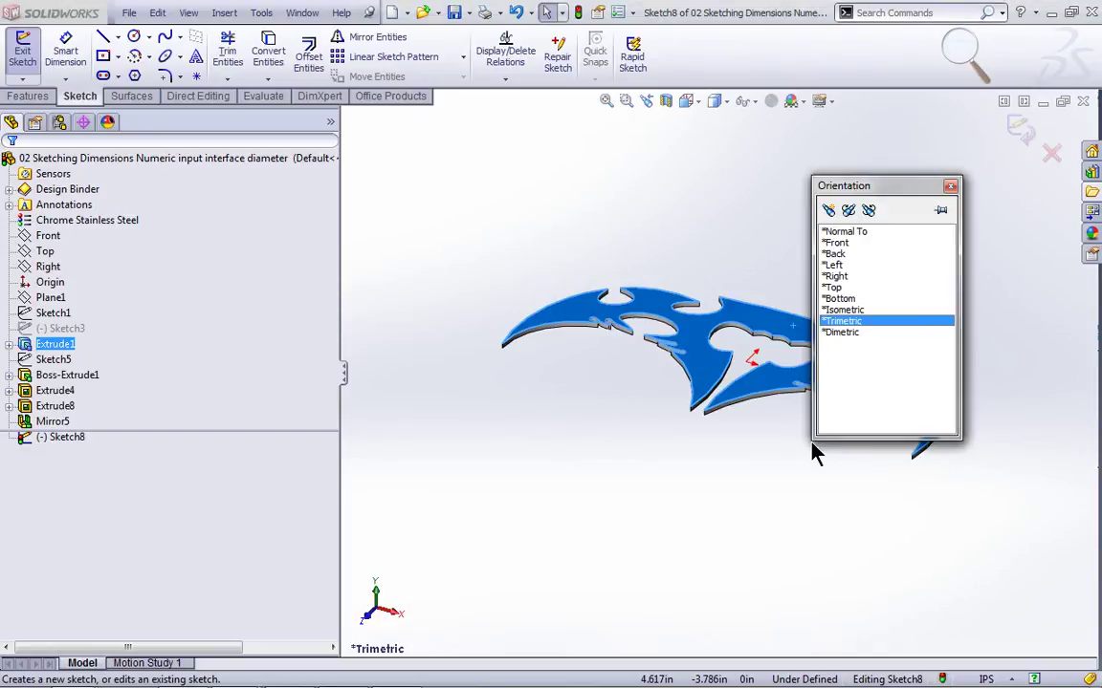
left_click(868, 239)
left_click(823, 166)
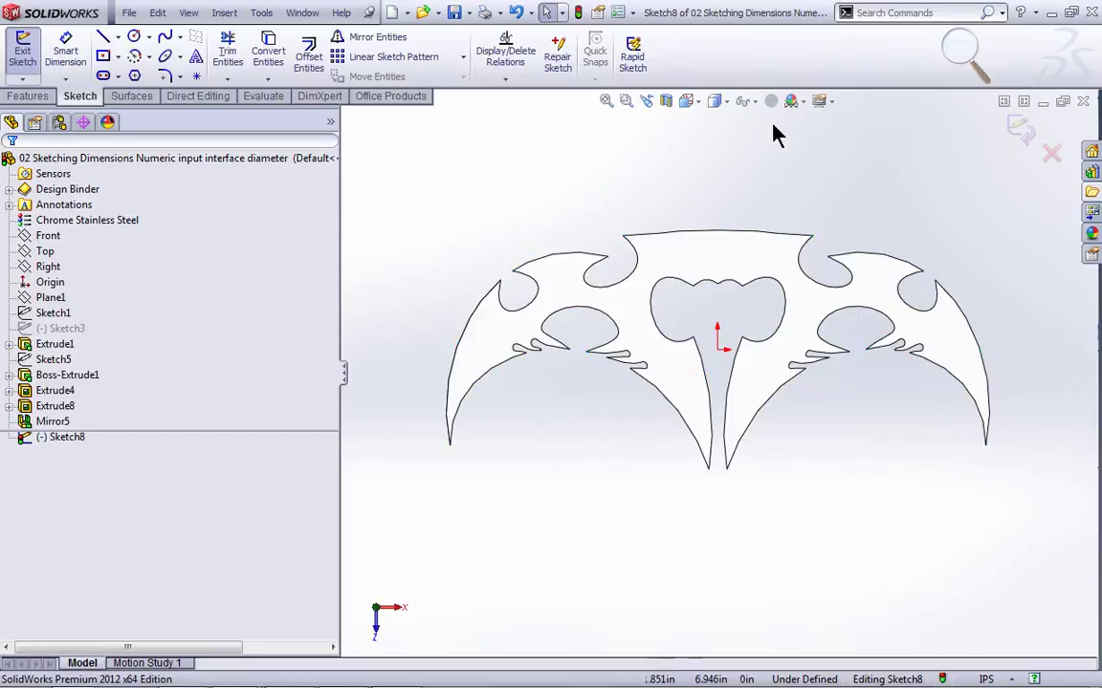
left_click(727, 102)
left_click(697, 102)
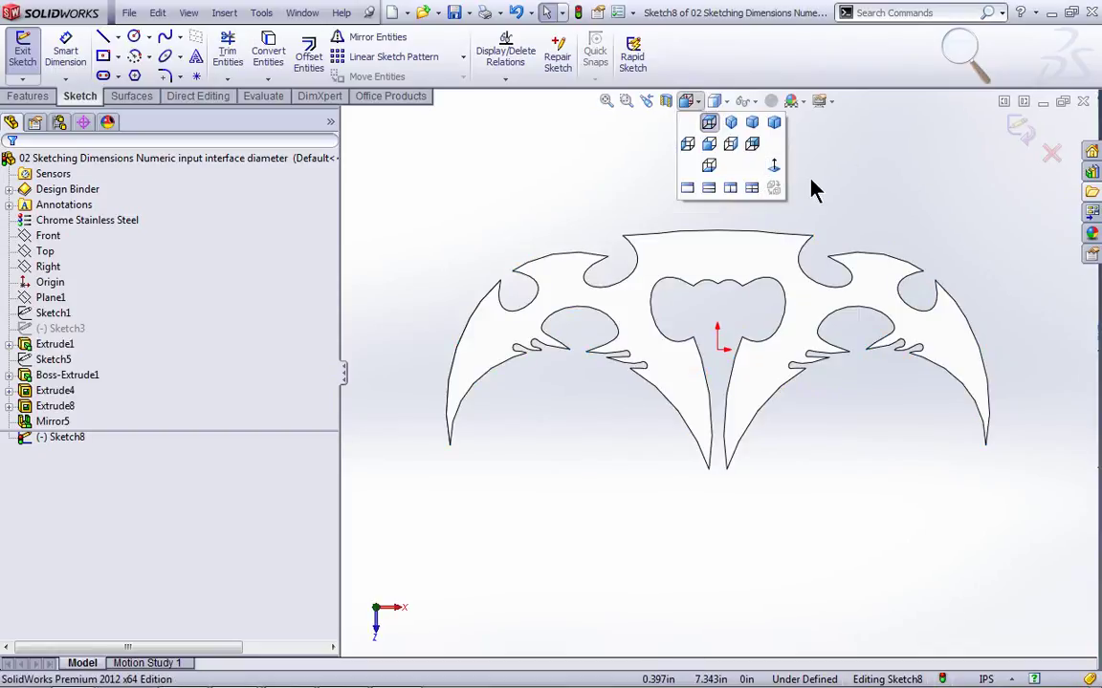
left_click(1051, 153)
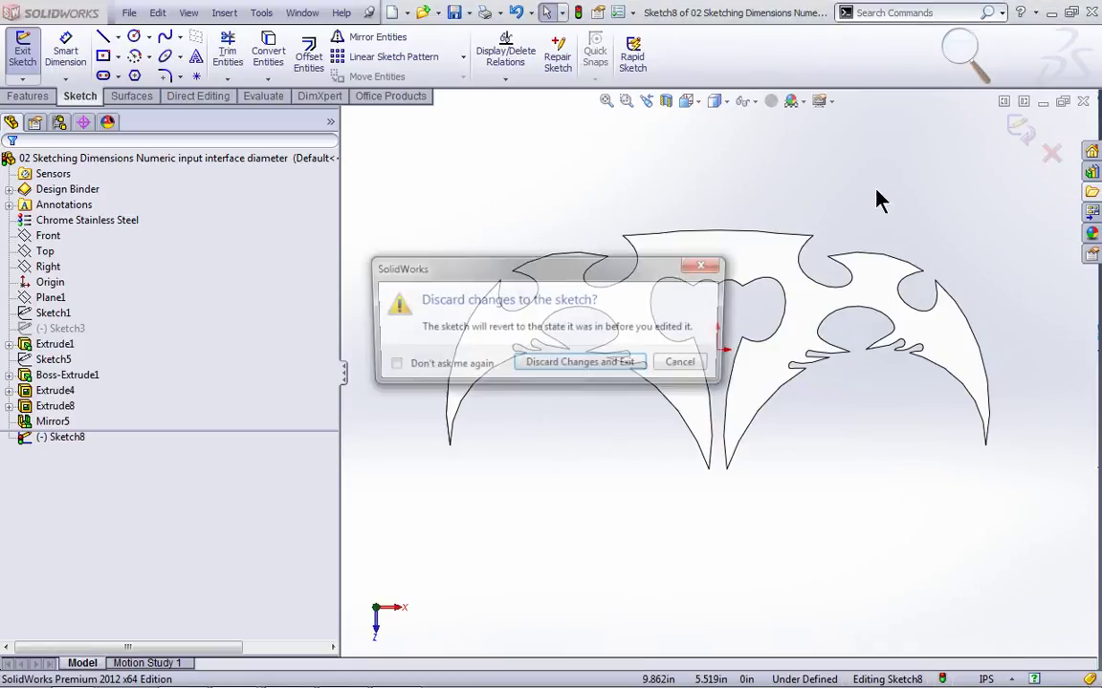
left_click(608, 371)
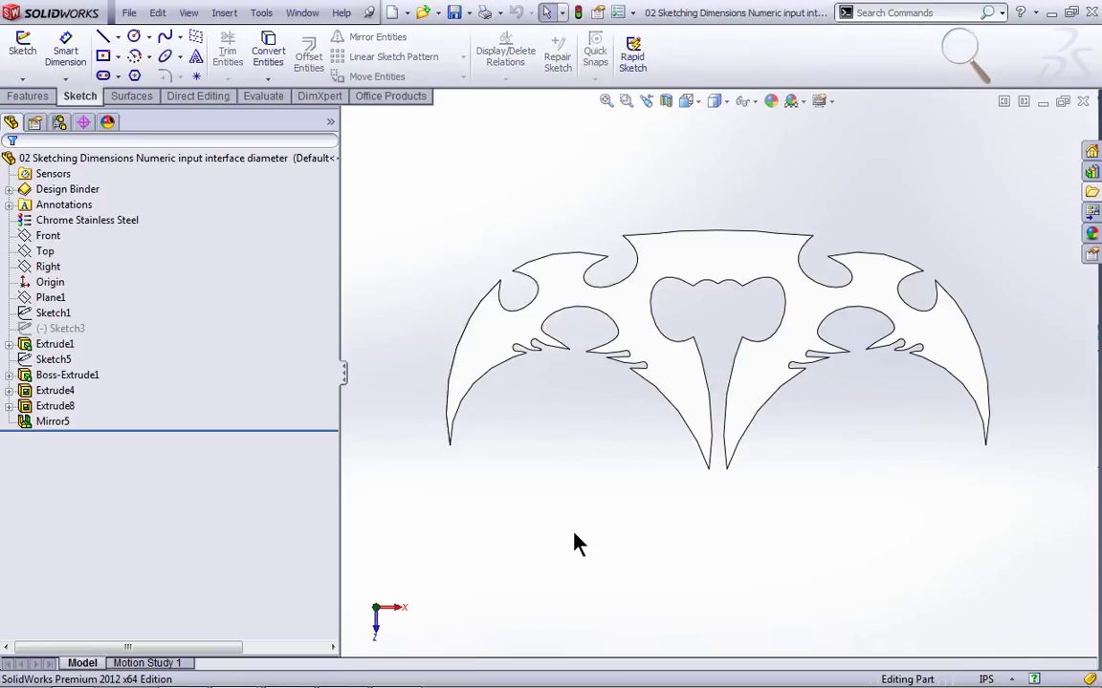
Enable the system sketch option "Auto-rotate view normal to sketch plane on sketch creation"
left_click(619, 11)
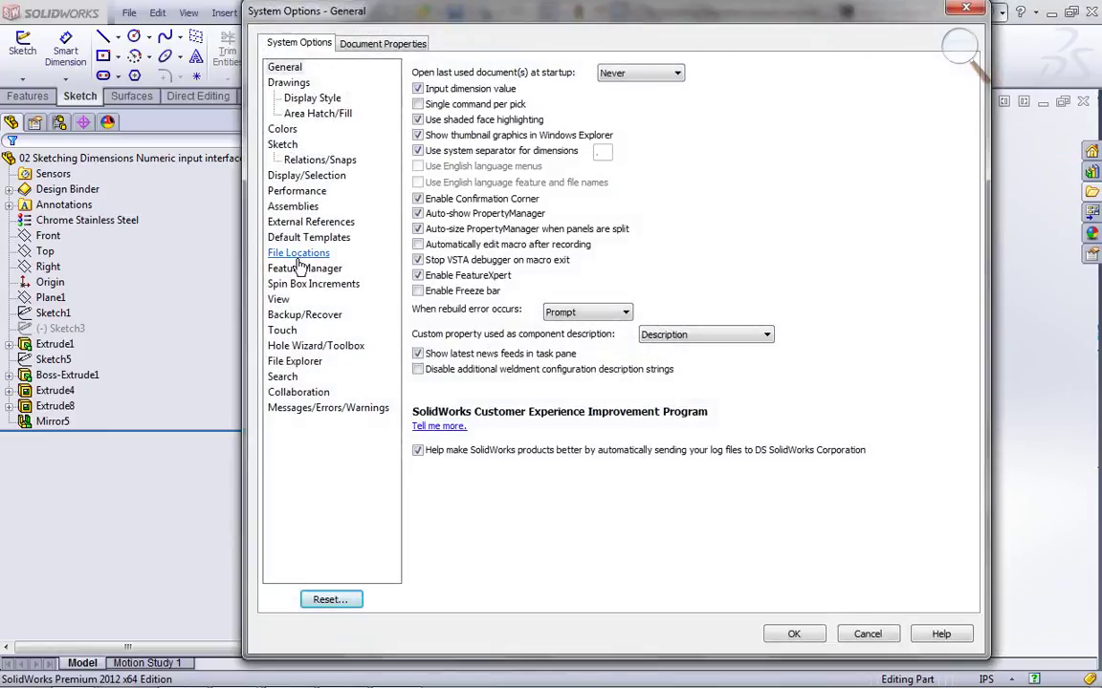
left_click(286, 146)
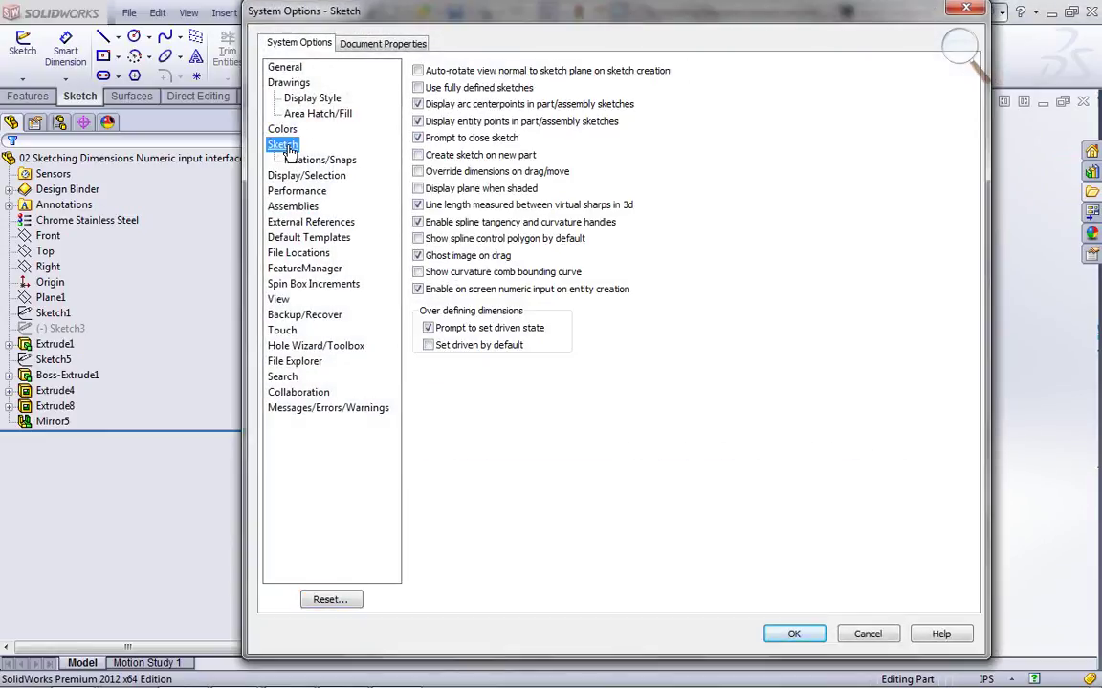
left_click(437, 72)
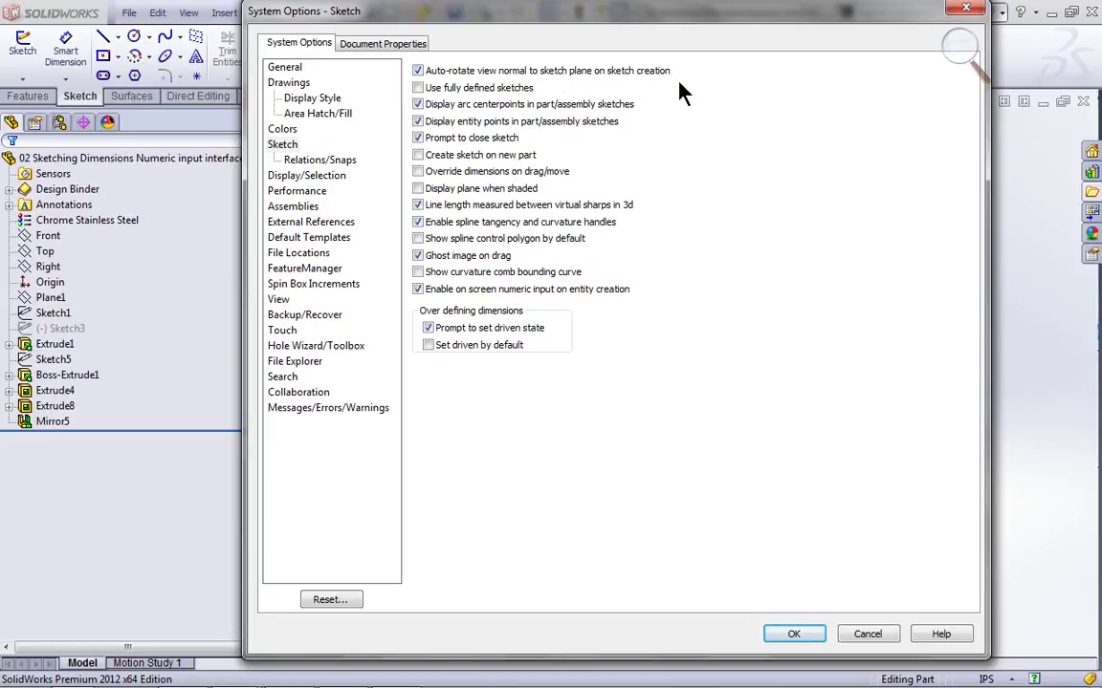
left_click(794, 633)
Start a new sketch on the large flat upper face of the blade plate and clear the face selection
left_click(693, 365)
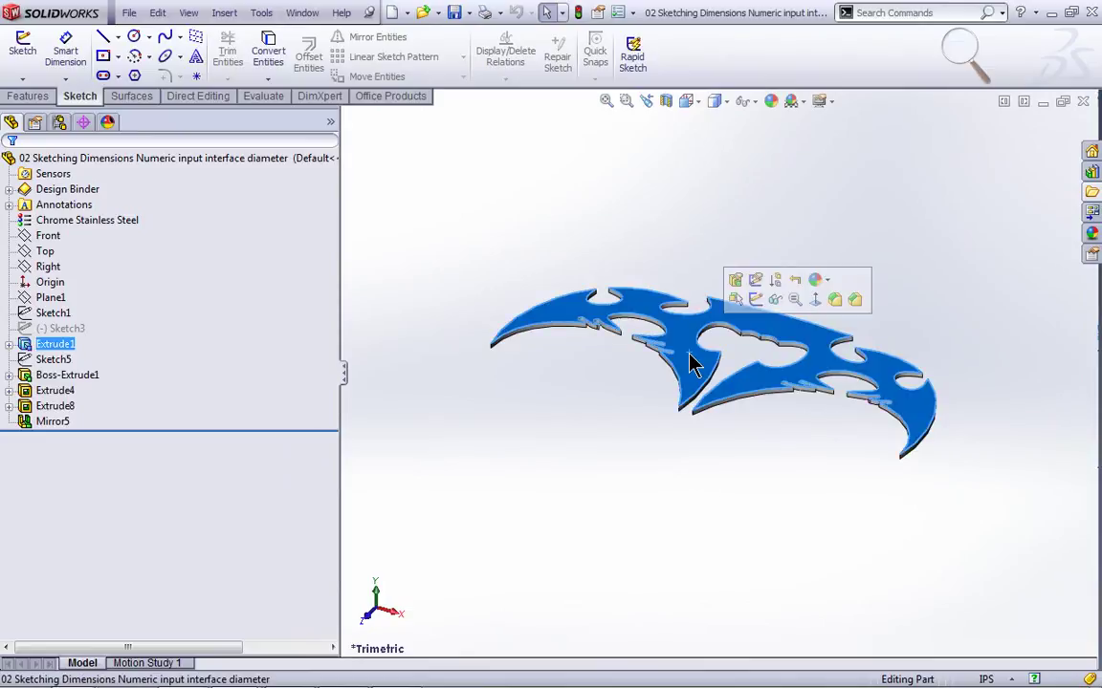
left_click(757, 300)
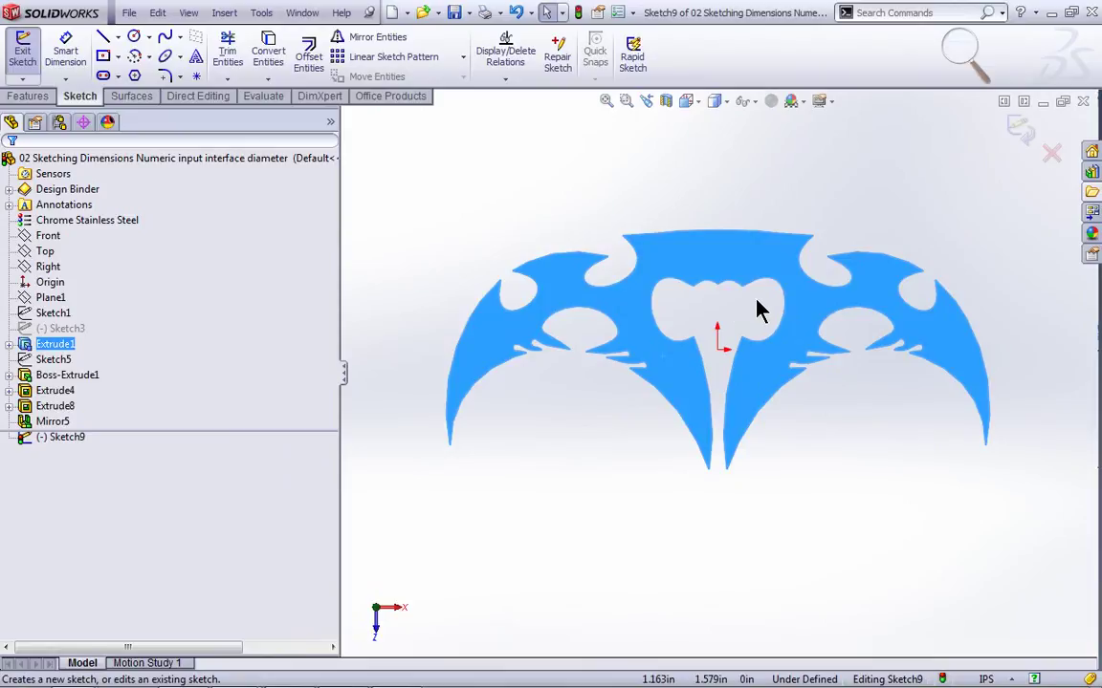
left_click(729, 316)
Customize the sketch shortcut menu to hide Mirror Entities, View Sketch Relations, Sketch Fillet, Text and Offset Entities
right_click(728, 316)
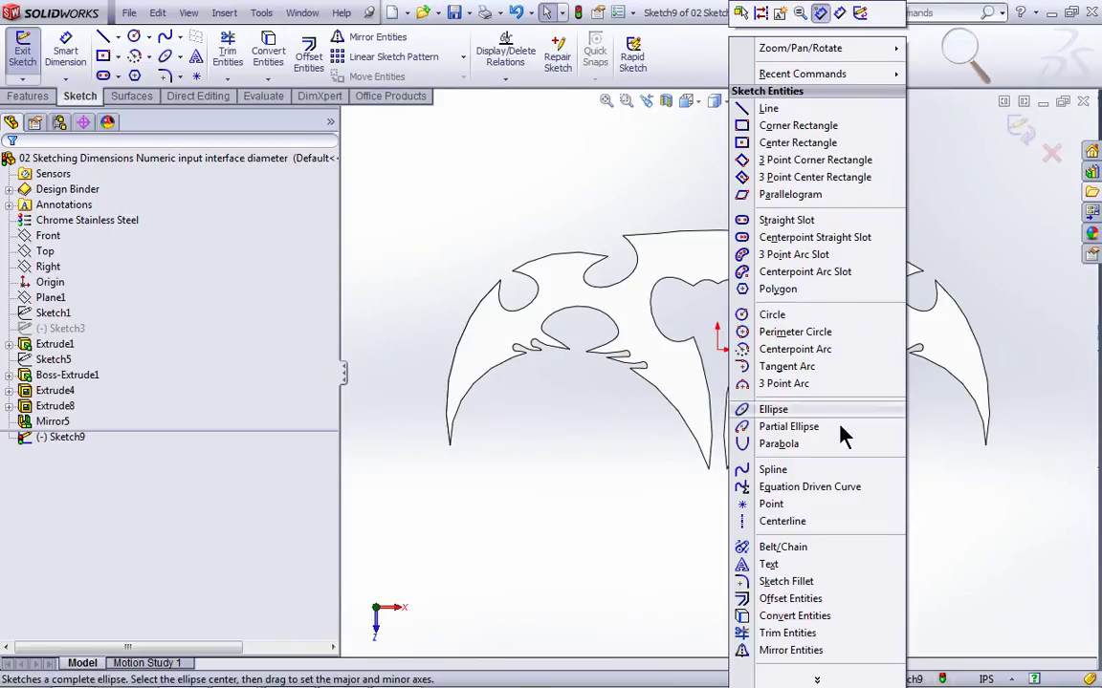
left_click(818, 680)
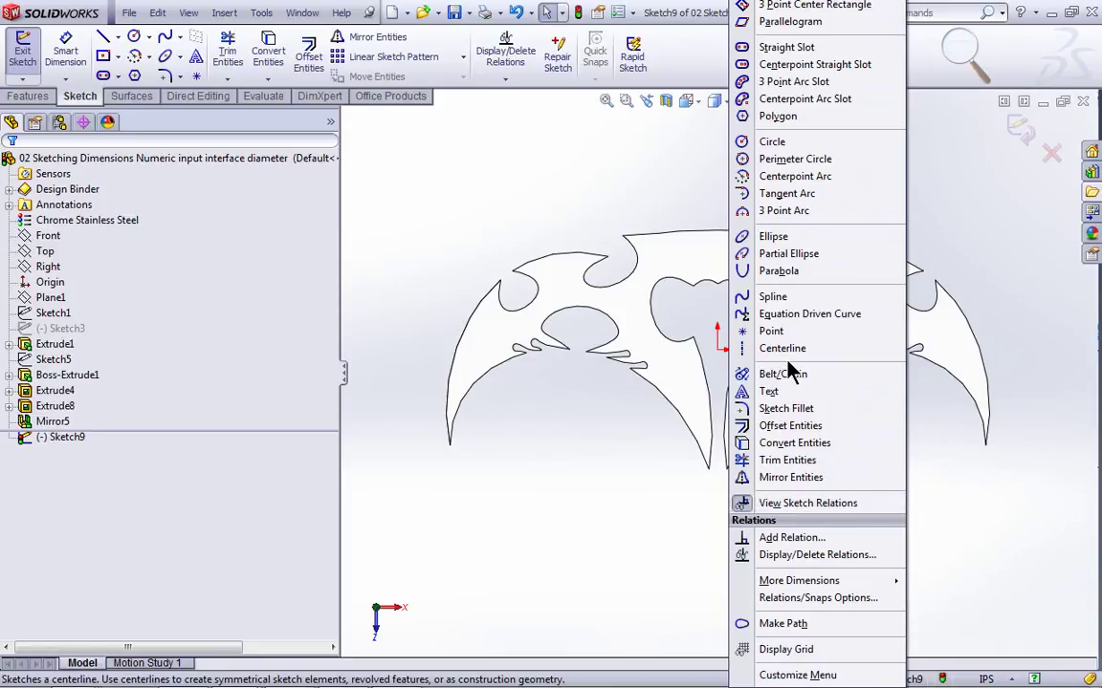
left_click(798, 676)
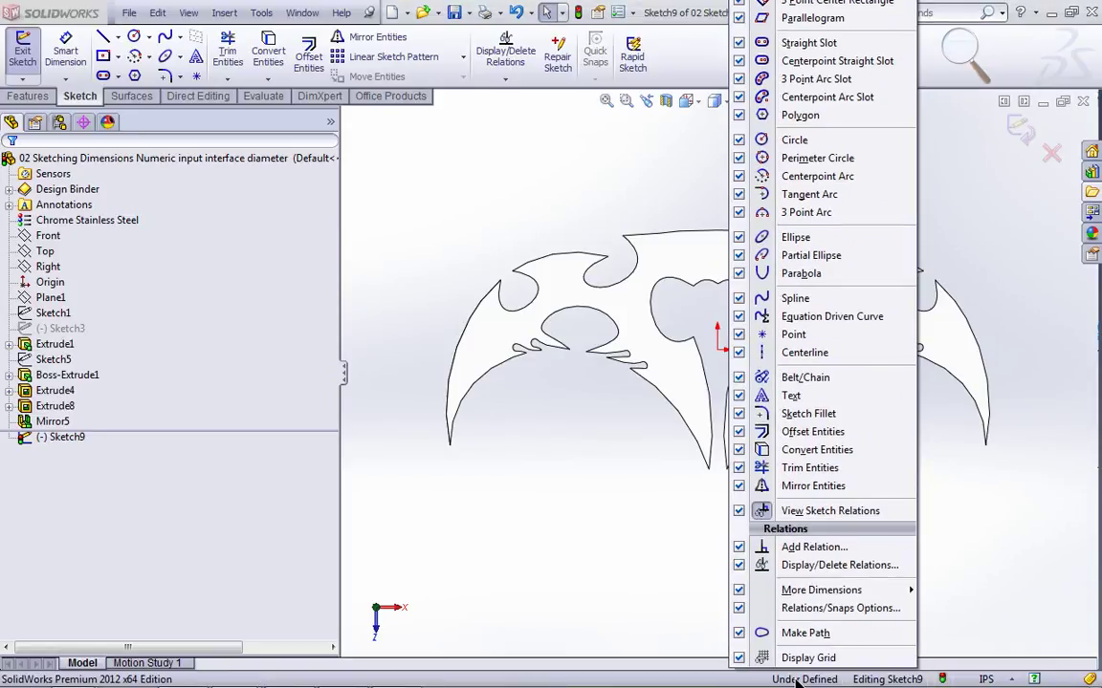
left_click(740, 486)
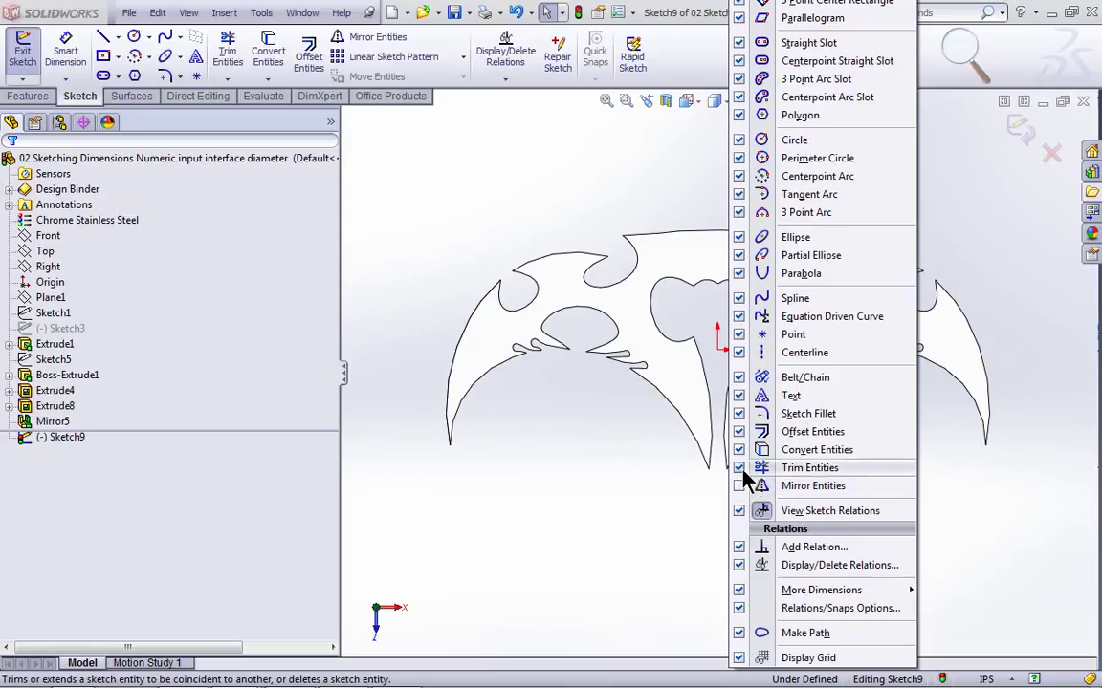
left_click(742, 512)
left_click(742, 413)
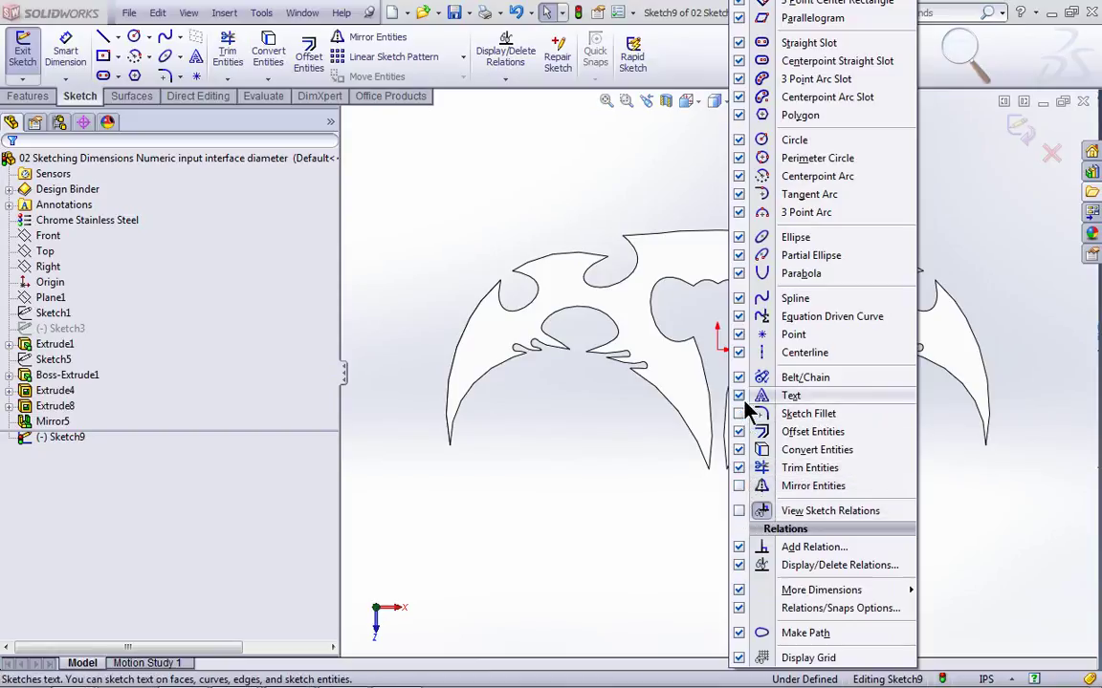
left_click(740, 432)
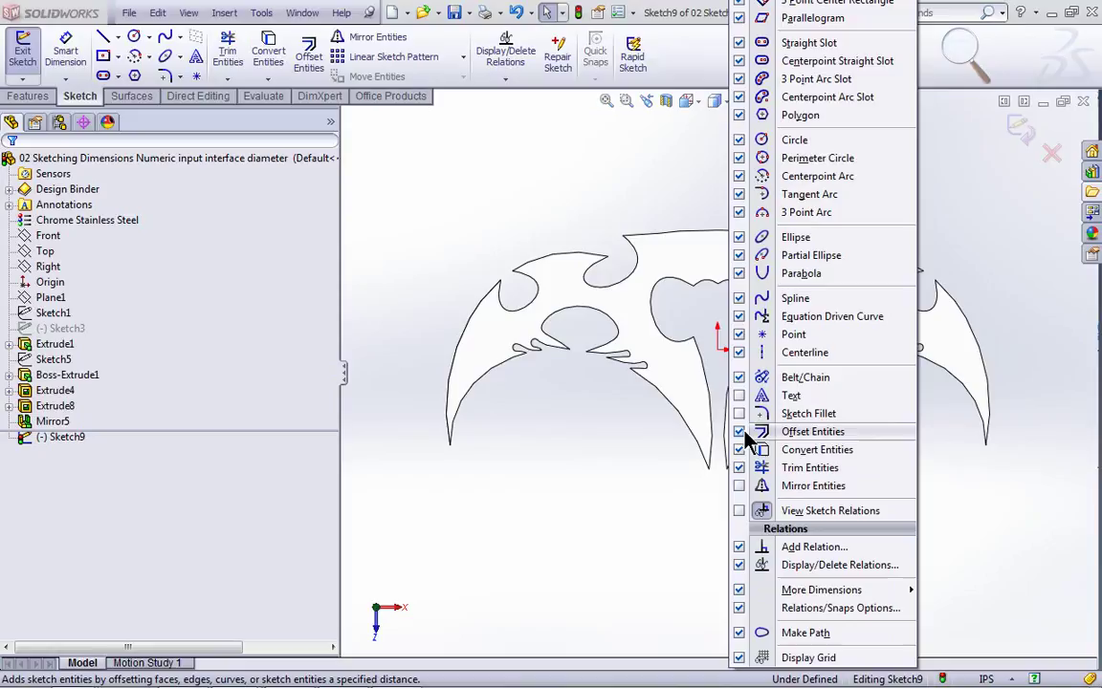
Also hide Belt/Chain, Centerline, Point, Equation Driven Curve, Spline, Parabola and Partial Ellipse, and finish customizing the shortcut menu
left_click(739, 377)
left_click(738, 353)
left_click(738, 335)
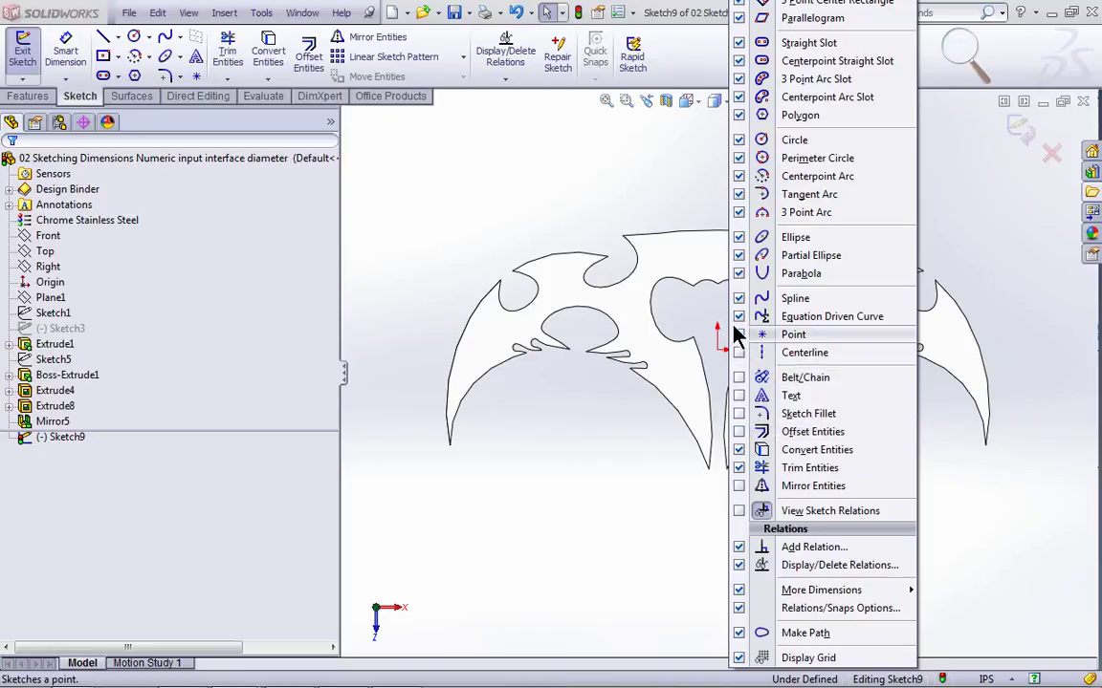
left_click(739, 317)
left_click(739, 298)
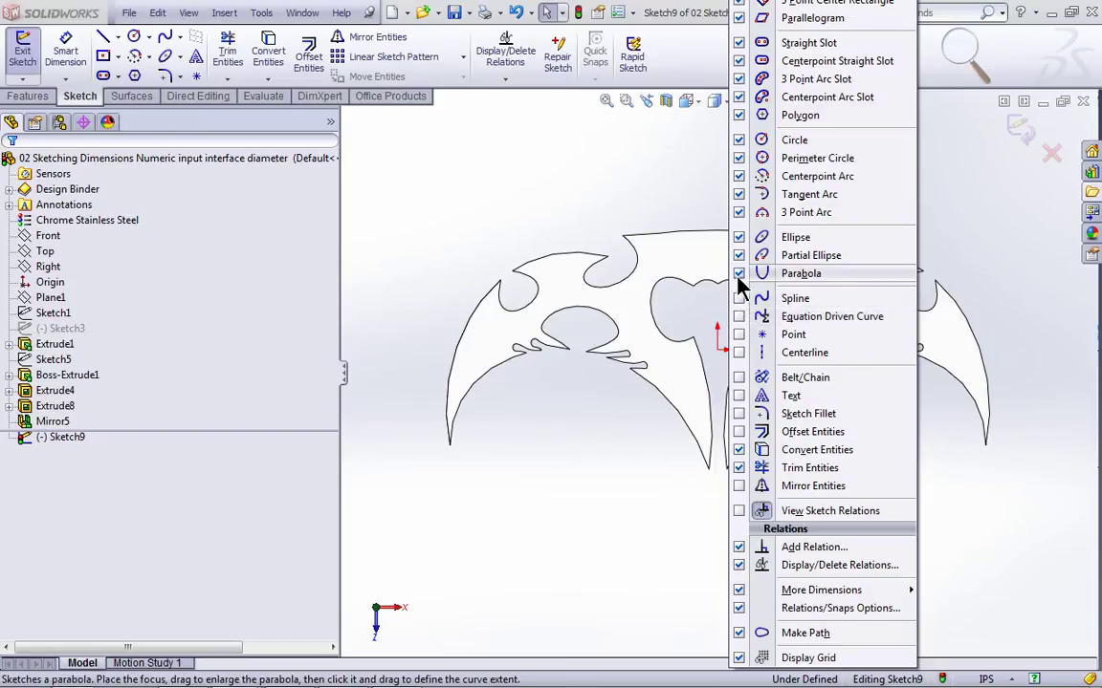
left_click(621, 216)
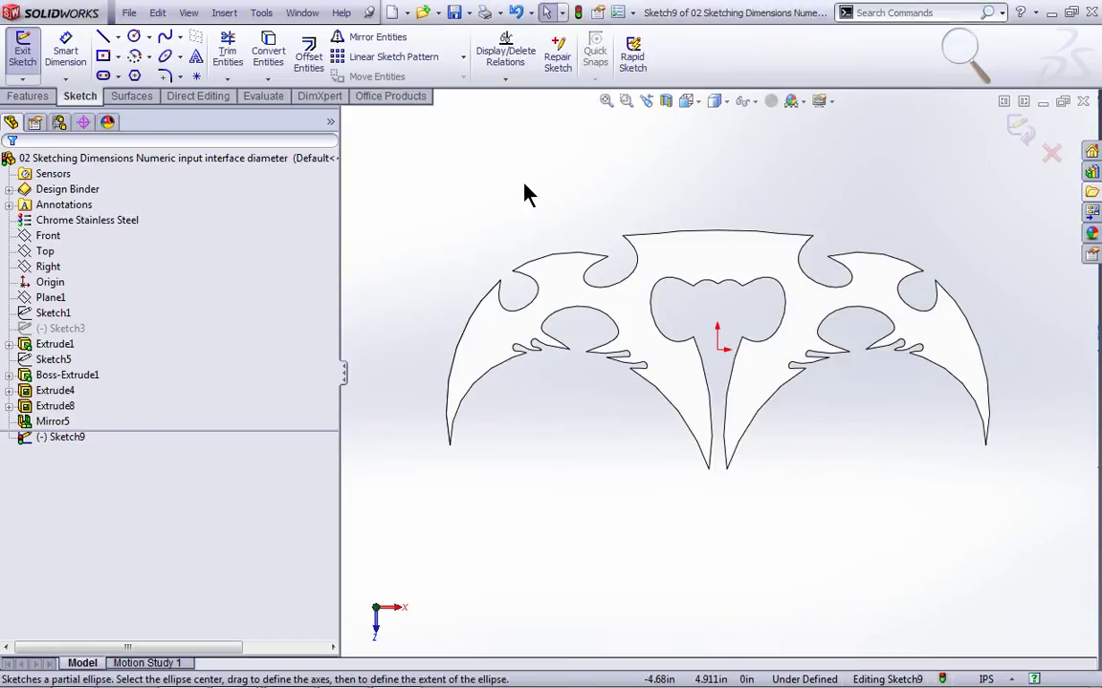
Review the customized sketch shortcut menu in the empty graphics area and exit the sketch
right_click(752, 189)
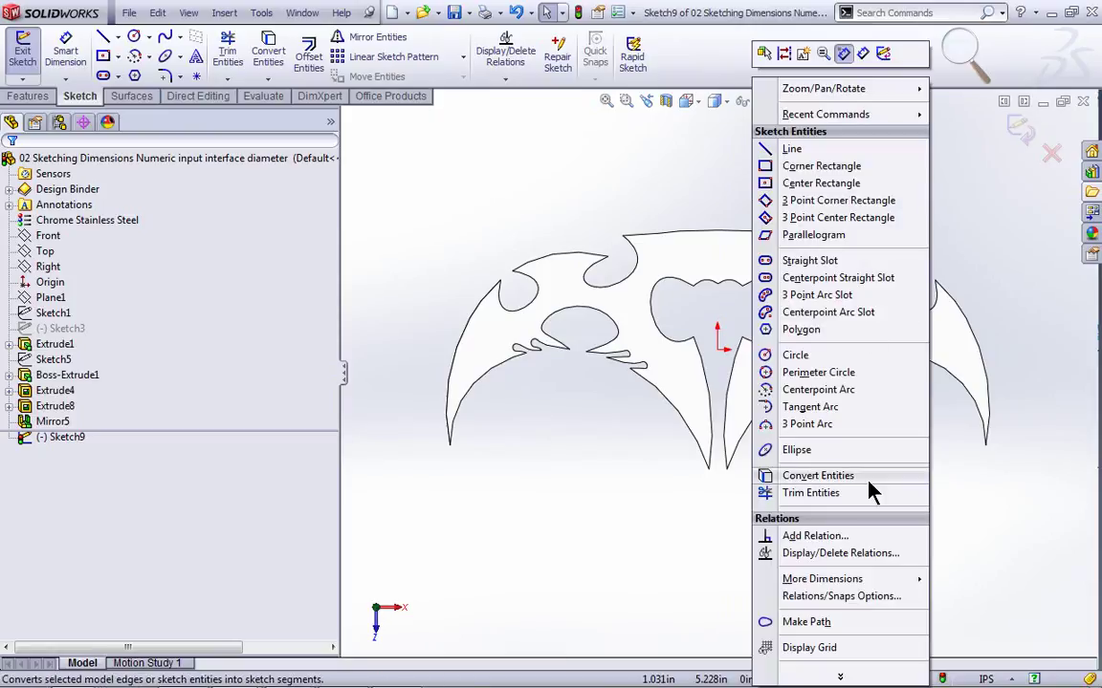
left_click(989, 514)
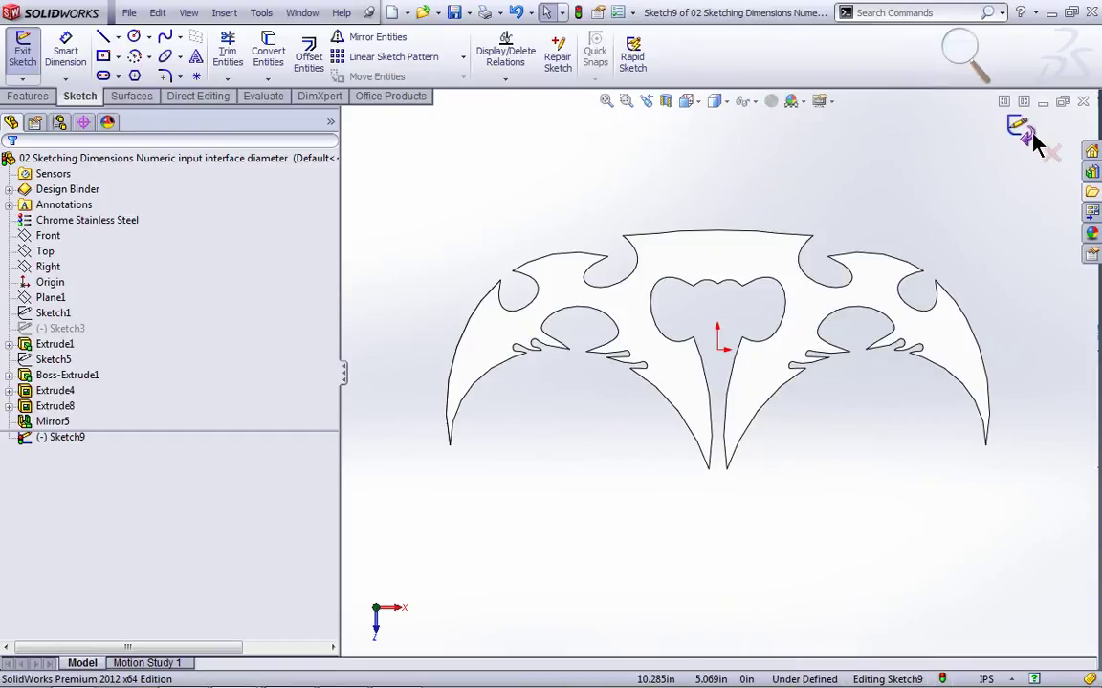
left_click(1020, 128)
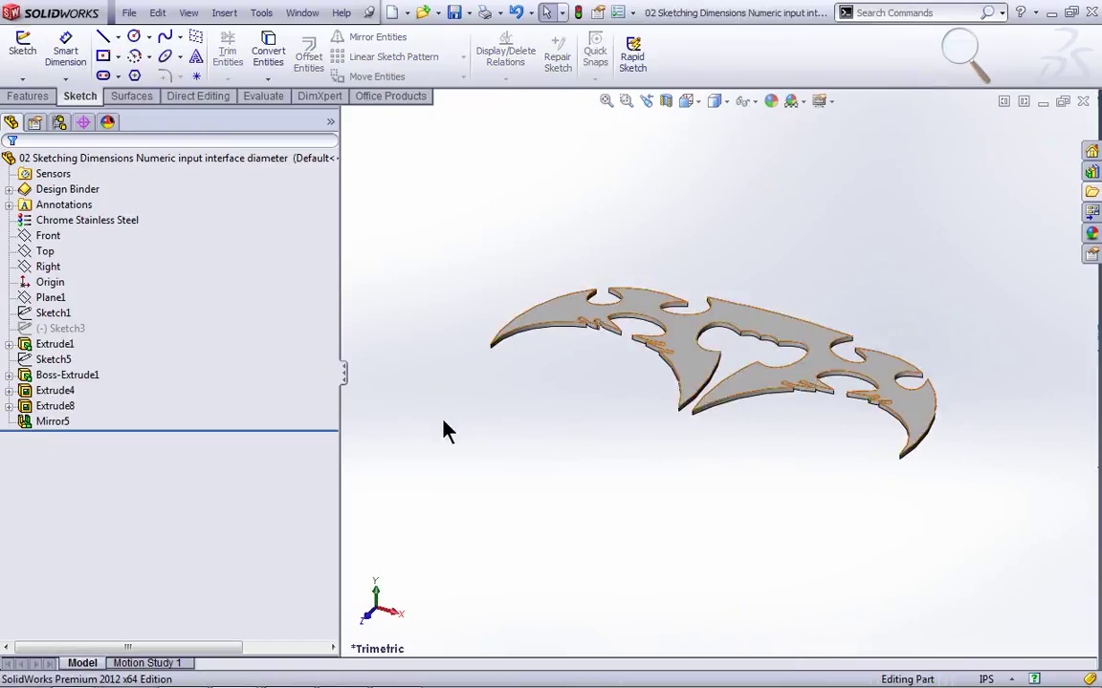
Roll the model back to just after Extrude1 and open its sketch "Mirrored Dimension speed" for editing
mouse_move(166, 428)
left_mouse_down()
mouse_move(158, 349)
mouse_move(71, 352)
left_mouse_up()
left_click(9, 344)
left_click(36, 360)
right_click(55, 361)
left_click(86, 313)
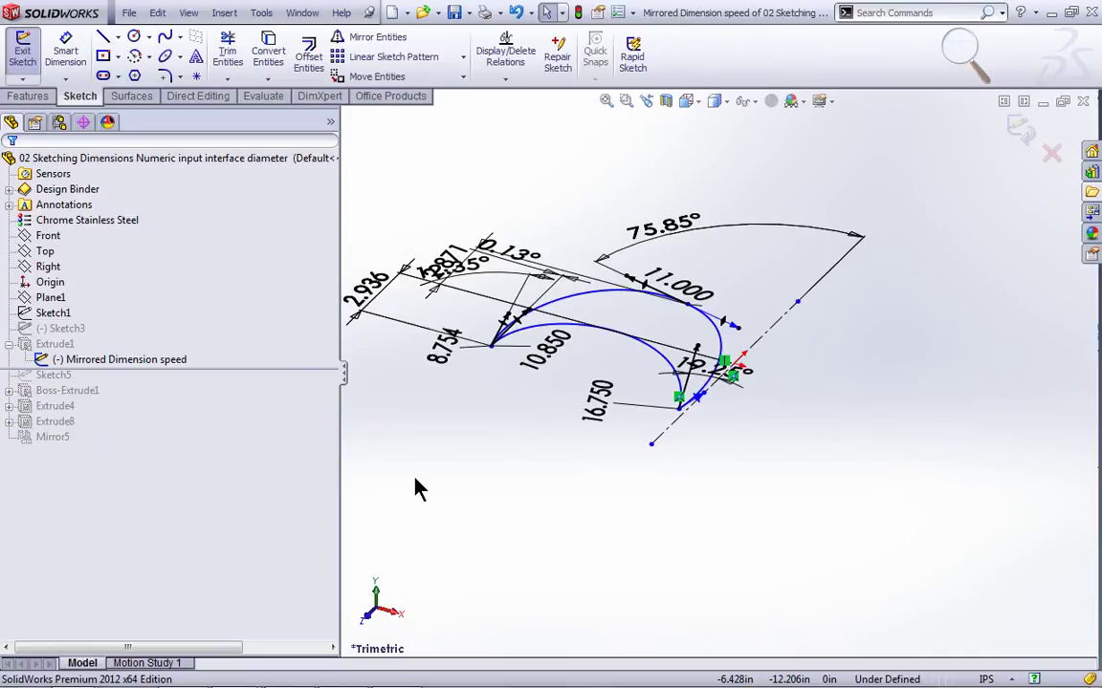
Add a doubled Smart Dimension between the vertical centerline and the crescent's lower tip nearest to it, accepting the measured value
key("space")
left_click(462, 269)
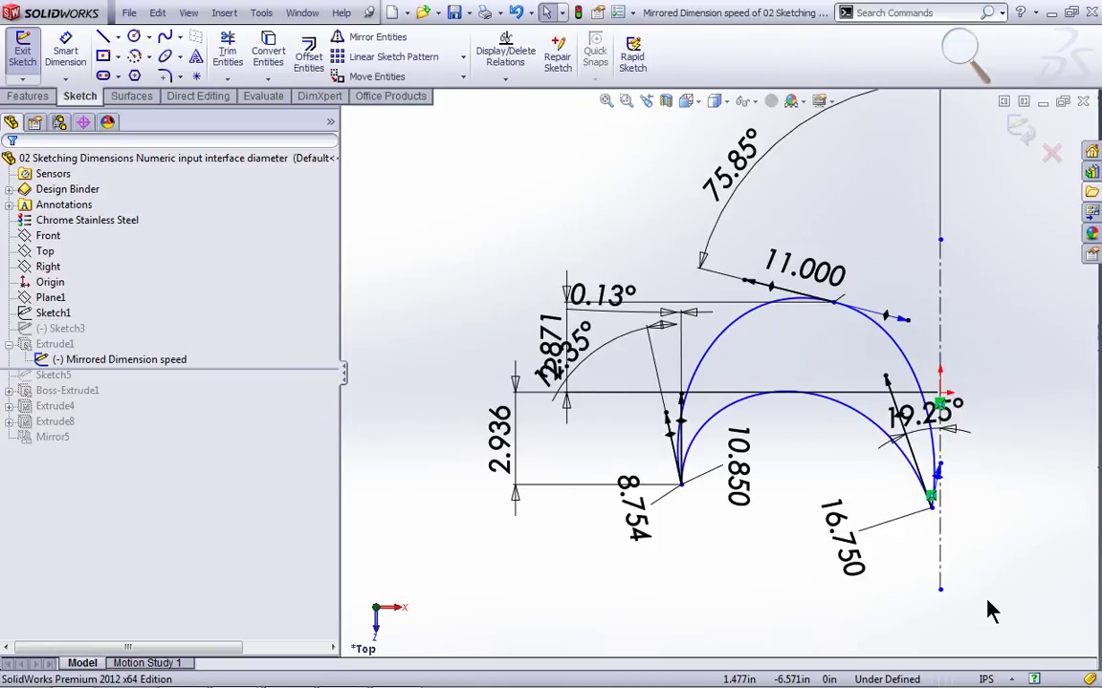
middle_click_drag(991, 600, 892, 581, "ctrl")
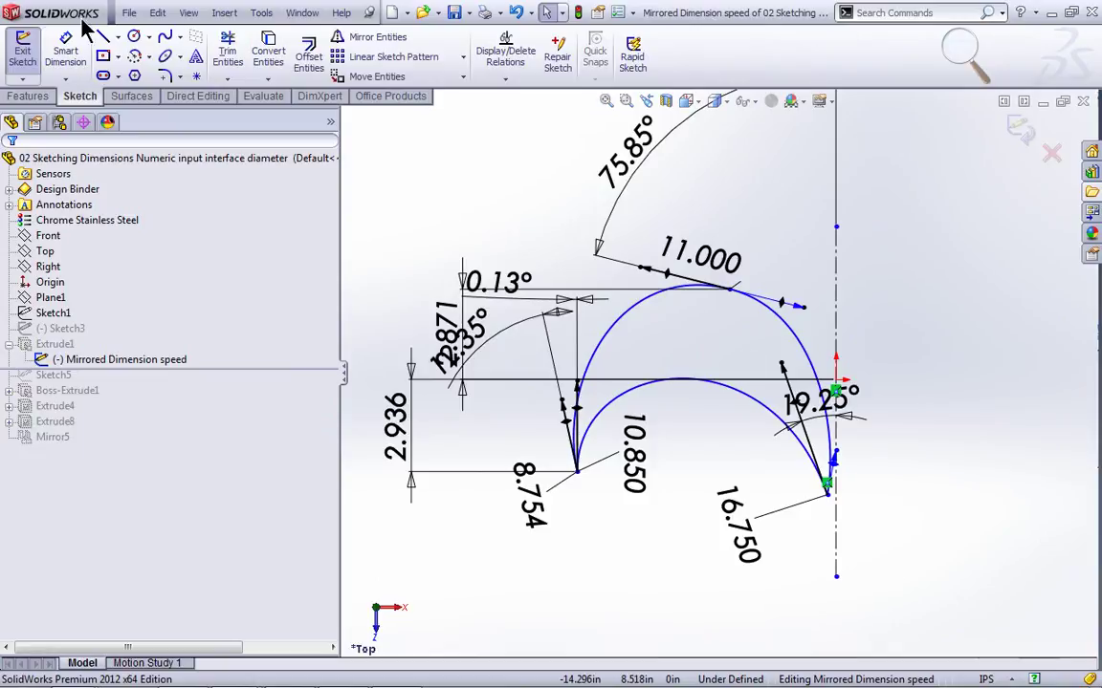
left_click(67, 55)
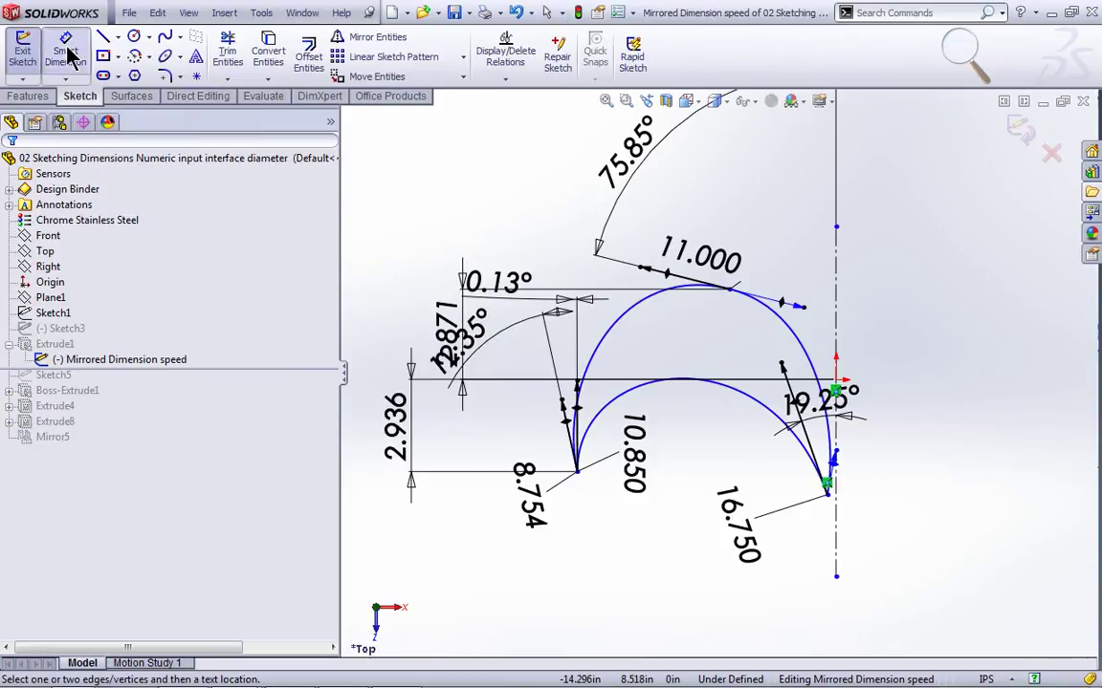
left_click(839, 545)
scroll(813, 469, "down", 4)
scroll(818, 467, "down", 3)
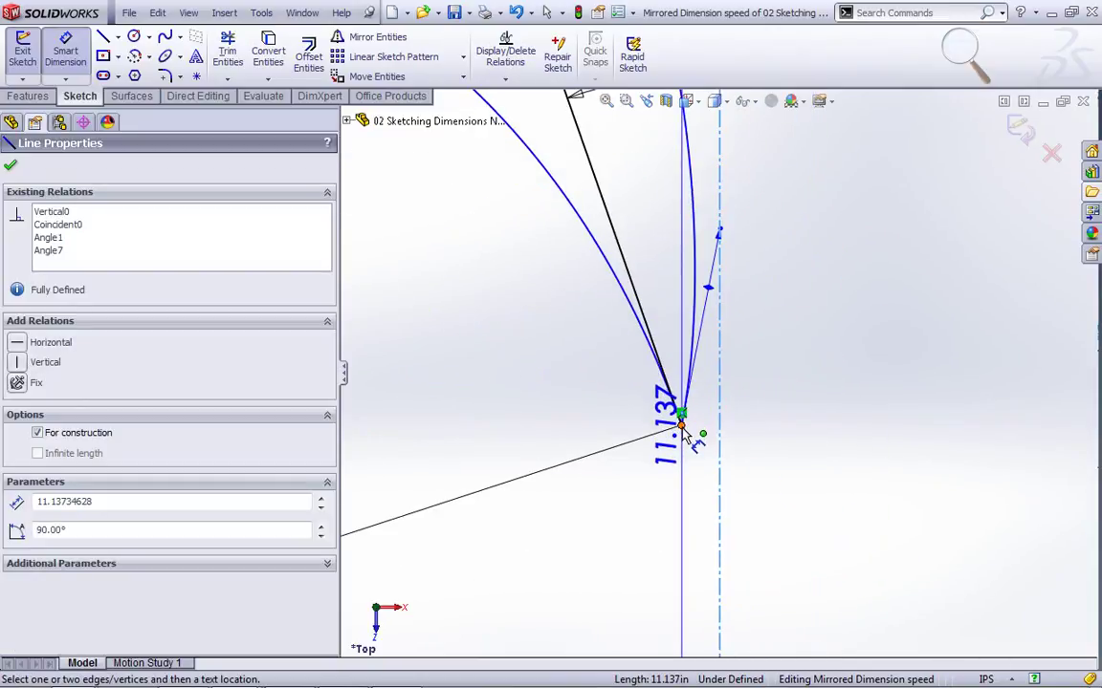
left_click(681, 421)
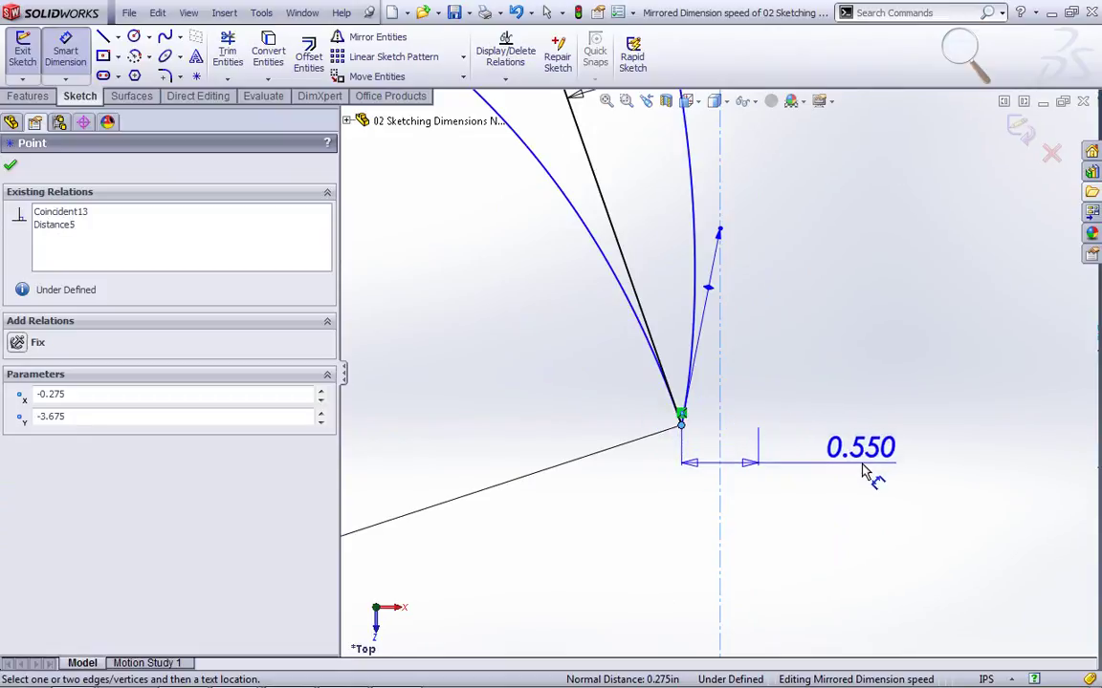
left_click(864, 470)
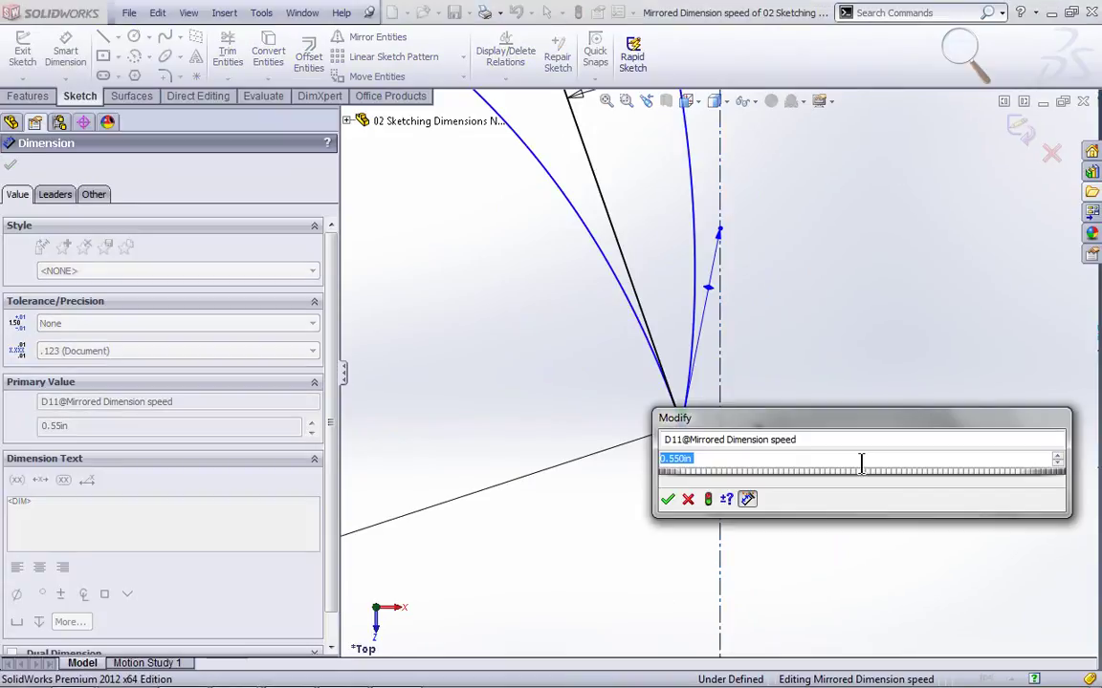
left_click(667, 500)
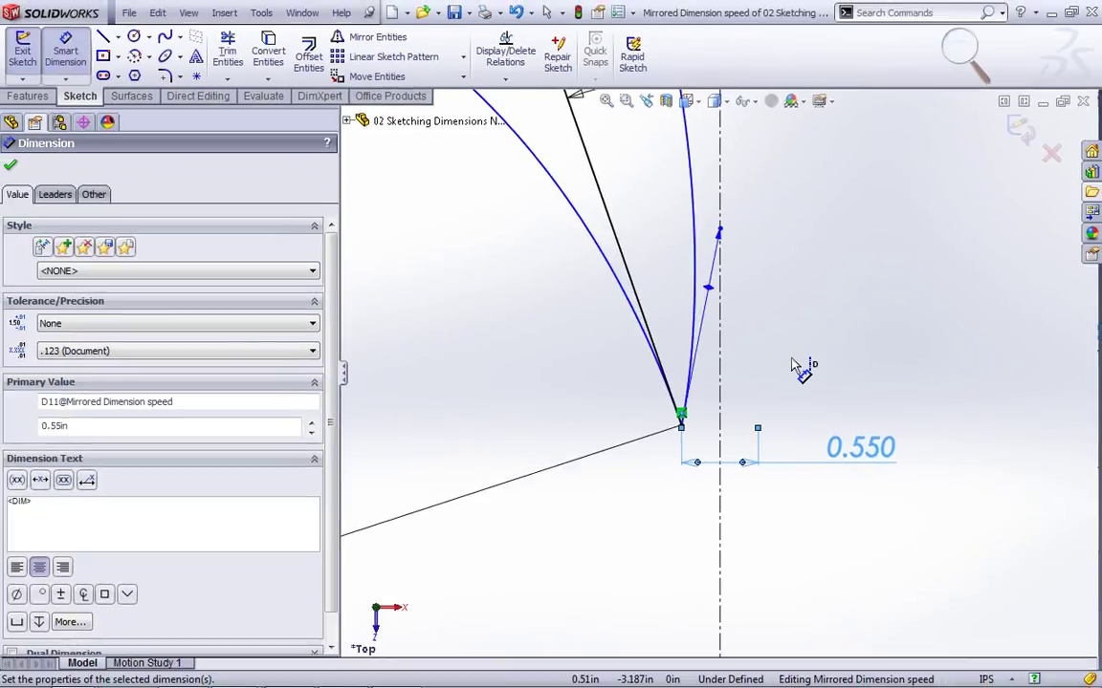
Add a doubled dimension from the centerline to the point on the crescent's upper curve, placing it above the profile
key("z")
middle_click_drag(831, 278, 1001, 523, "ctrl")
middle_click_drag(609, 221, 996, 522, "ctrl")
middle_click_drag(949, 463, 812, 393, "ctrl")
scroll(832, 392, "down", 2)
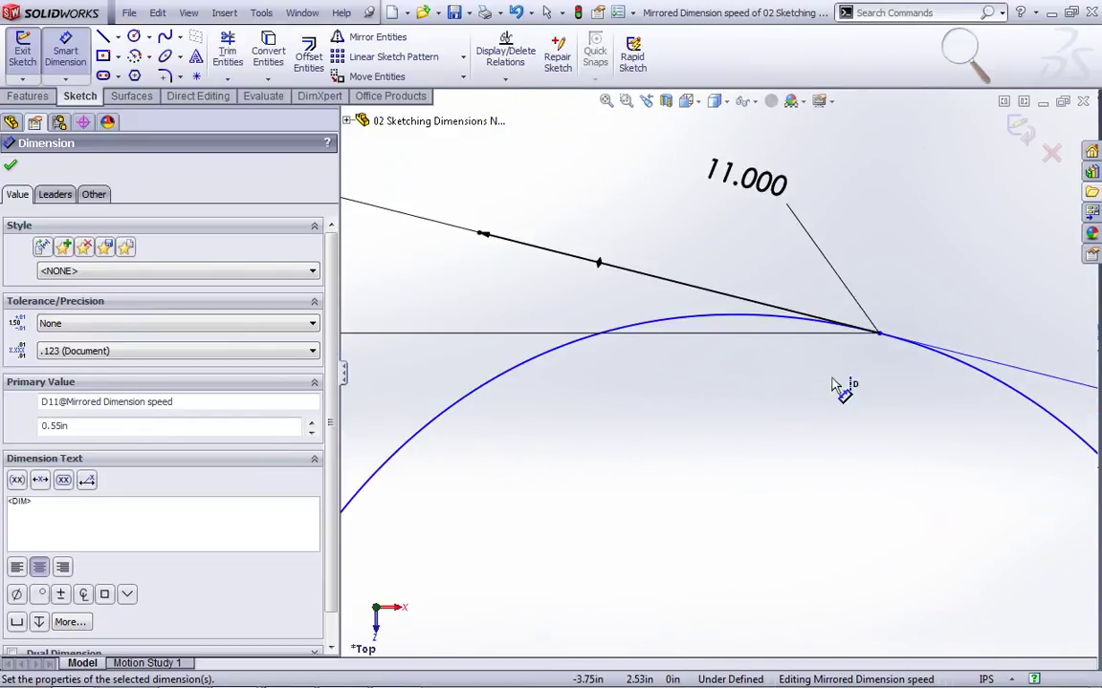
left_click(878, 334)
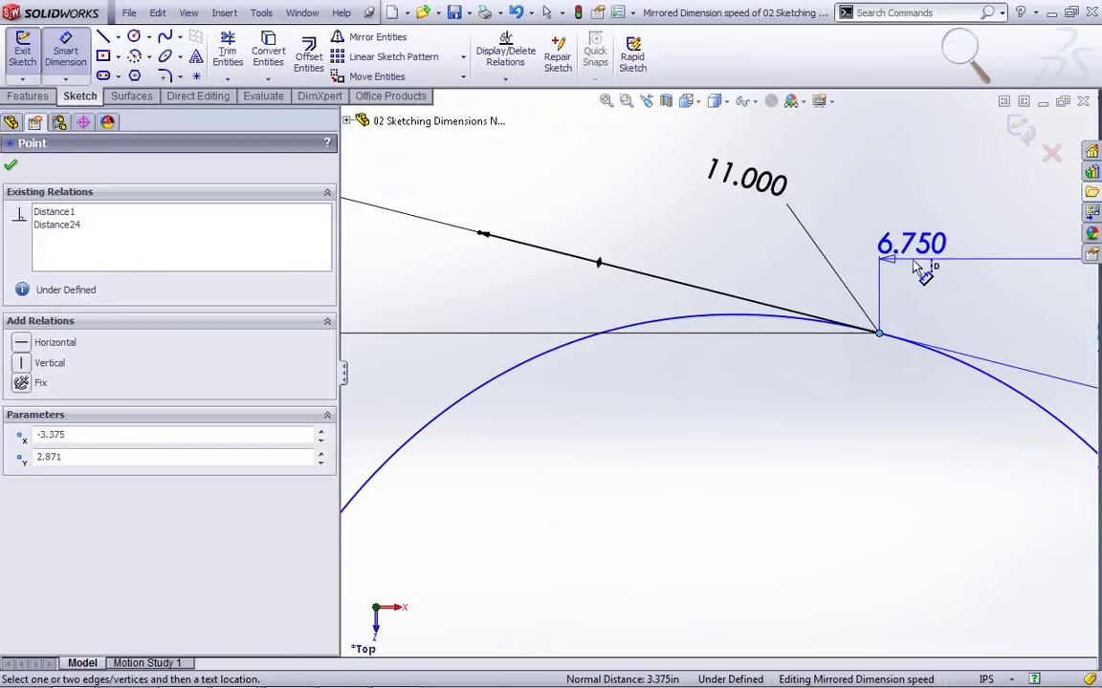
scroll(913, 271, "up", 3)
scroll(872, 271, "up", 2)
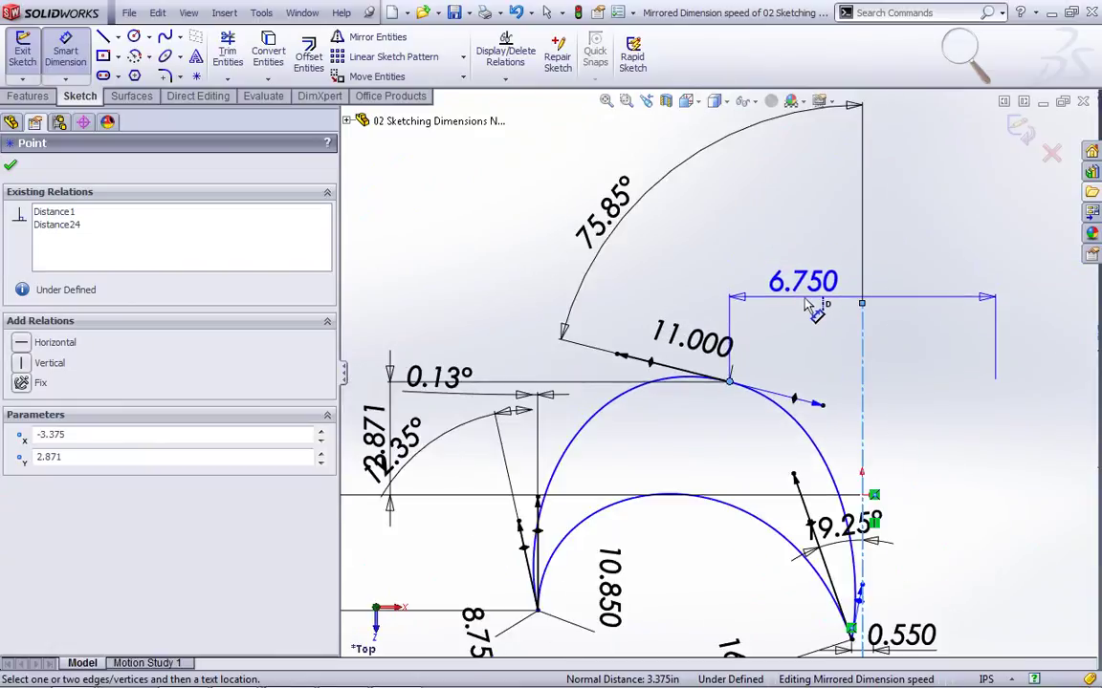
left_click(826, 302)
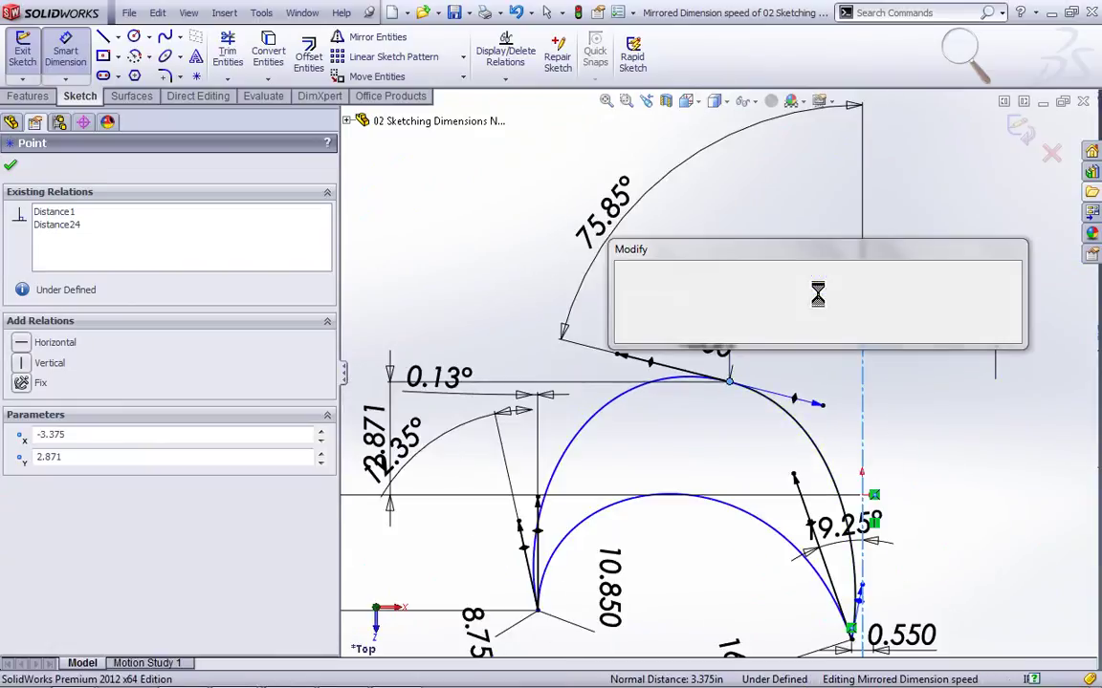
left_click(622, 330)
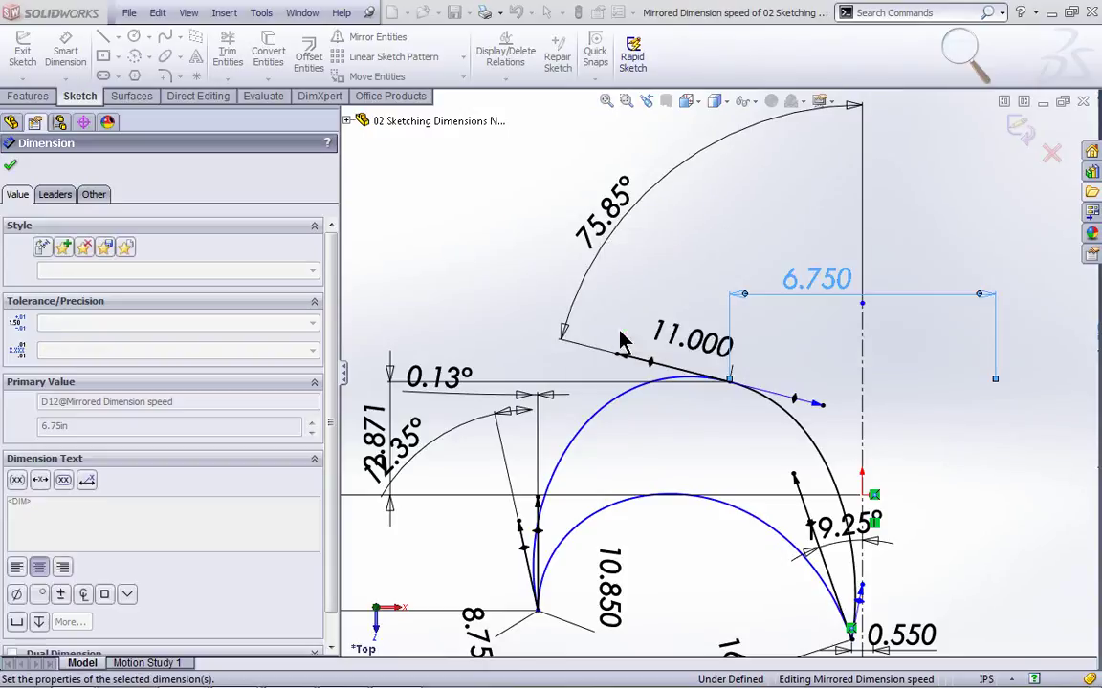
Add a doubled dimension from the centerline to the crescent's far lower tip, accept its value and exit the sketch
left_click(538, 612)
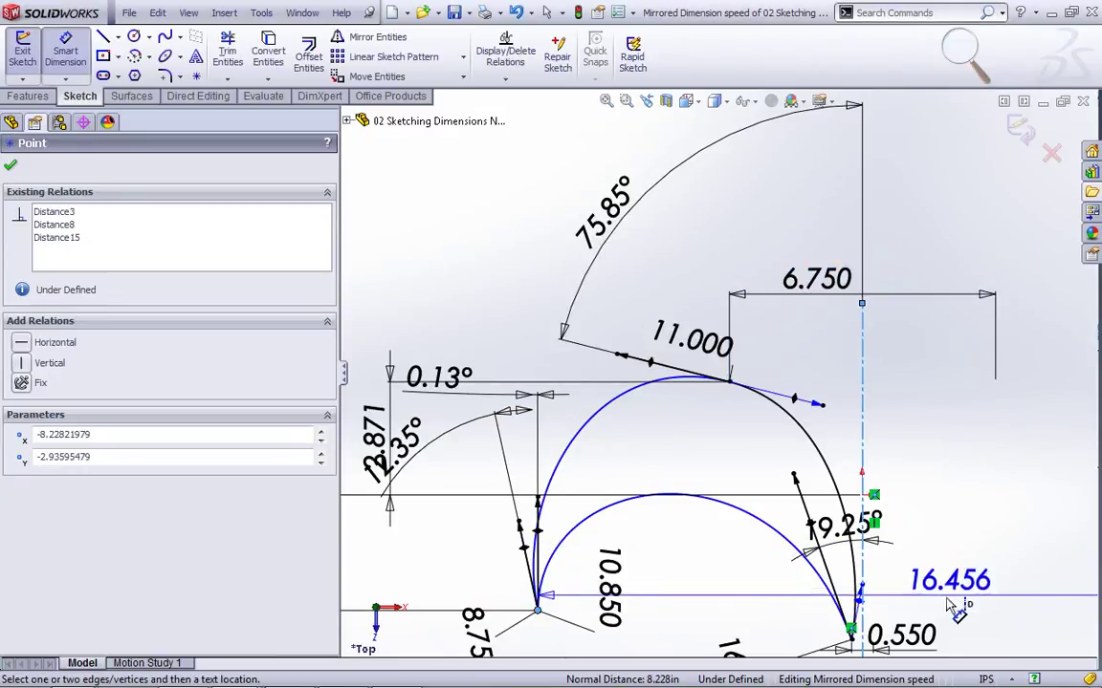
left_click(828, 209)
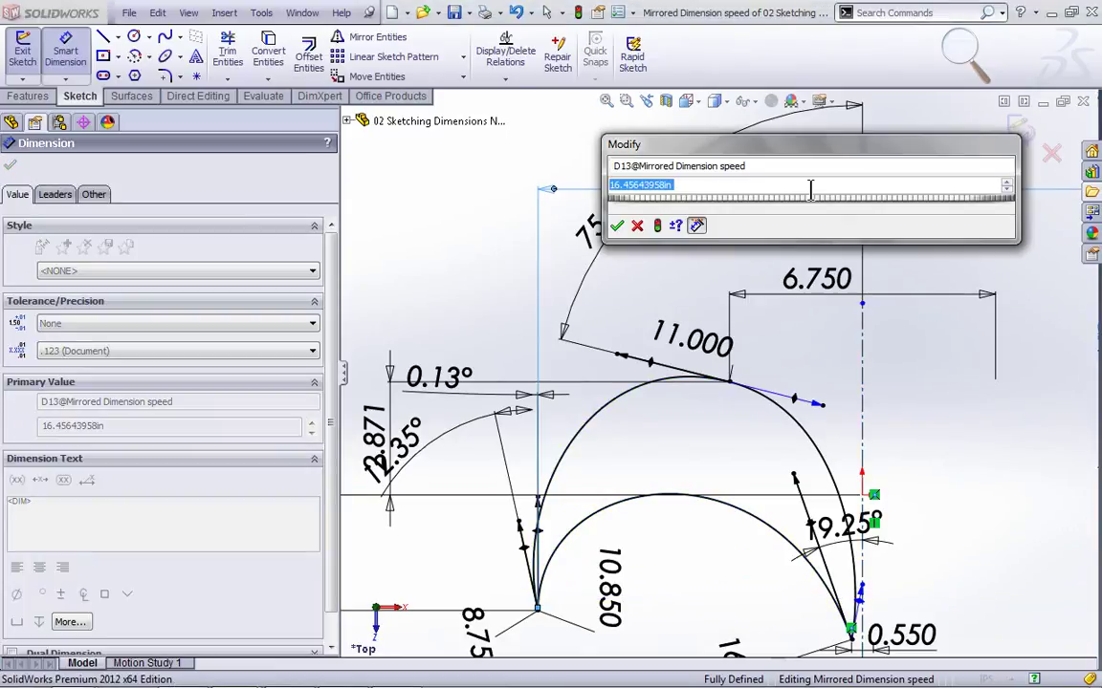
left_click(617, 227)
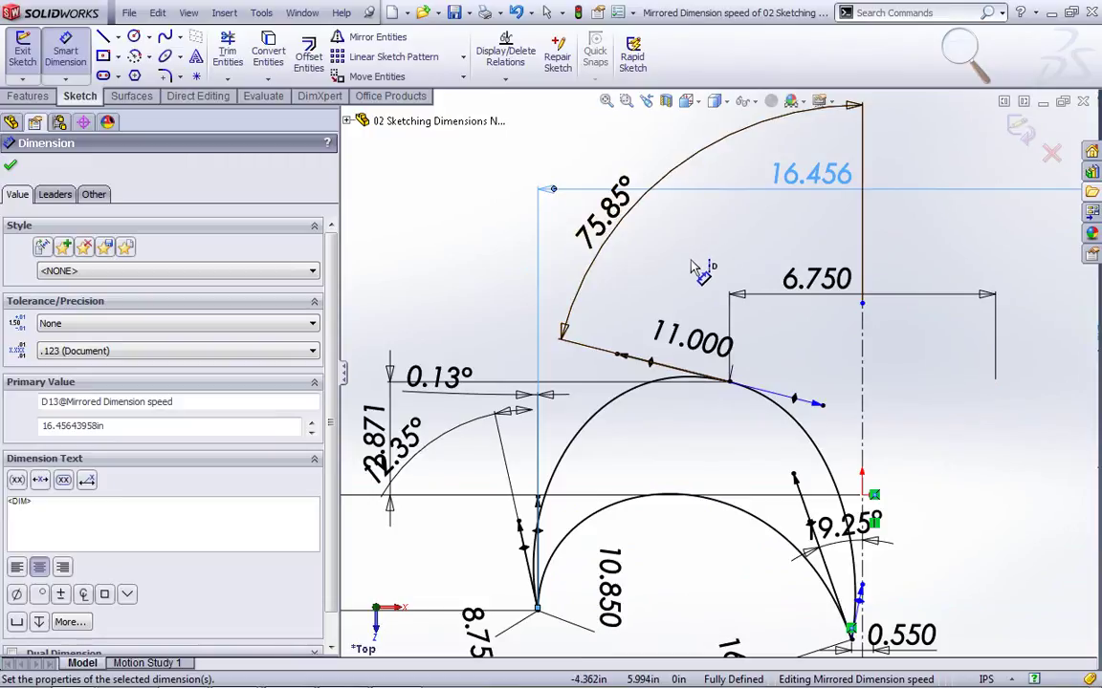
left_click(1019, 129)
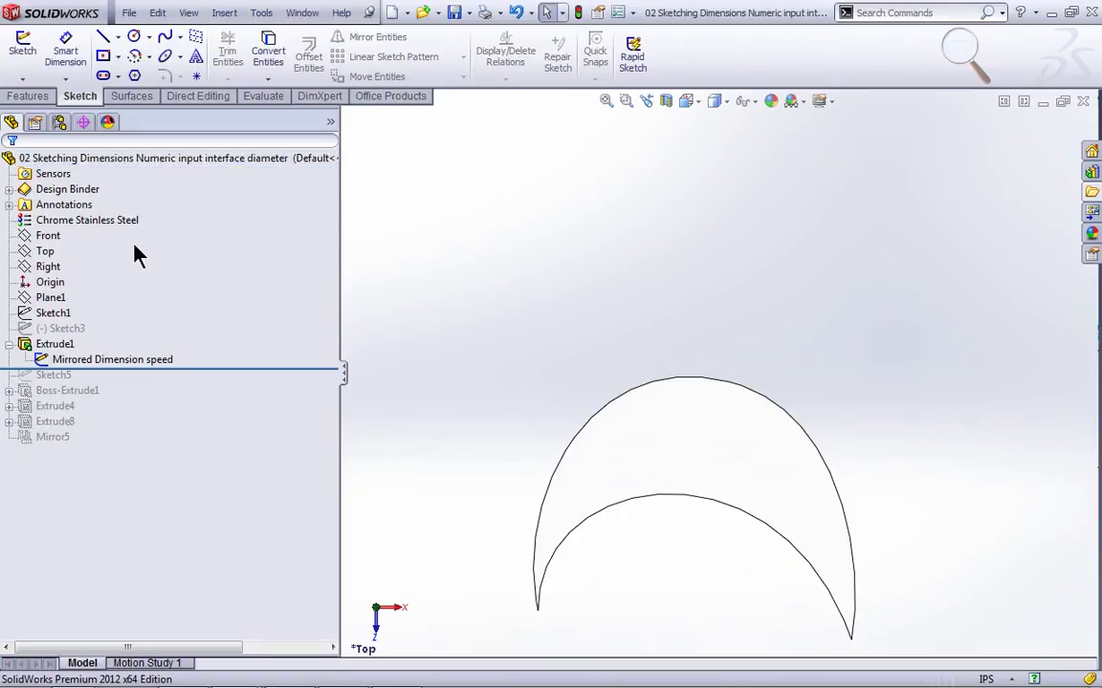
Start a new sketch on the Front plane and leave room for drawing above the origin
left_click(50, 235)
left_click(66, 216)
middle_click_drag(770, 249, 361, 520, "ctrl")
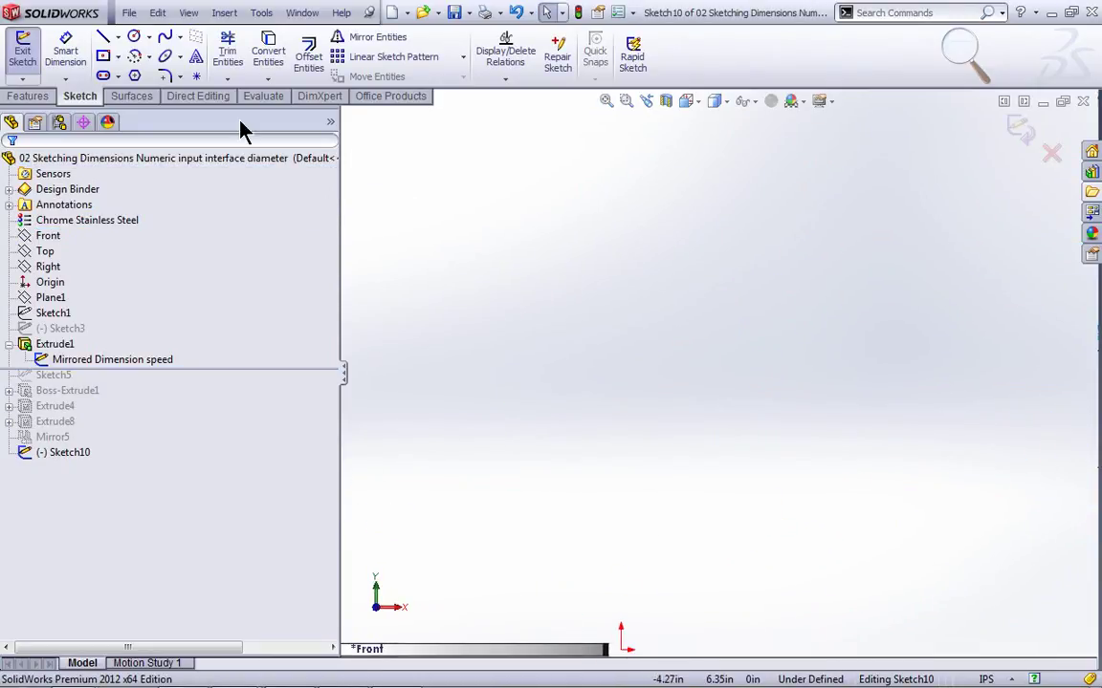
Draw a line sloping upward at about 32° above the origin, entering 5 in as its length during sketching
left_click(105, 38)
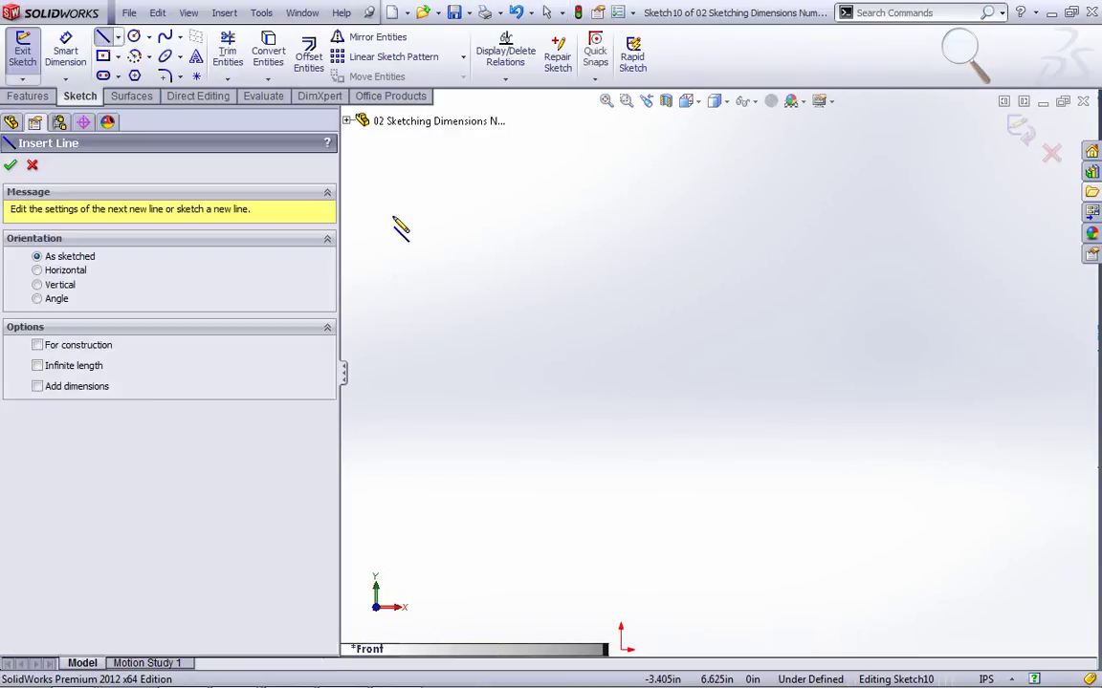
right_click(572, 332)
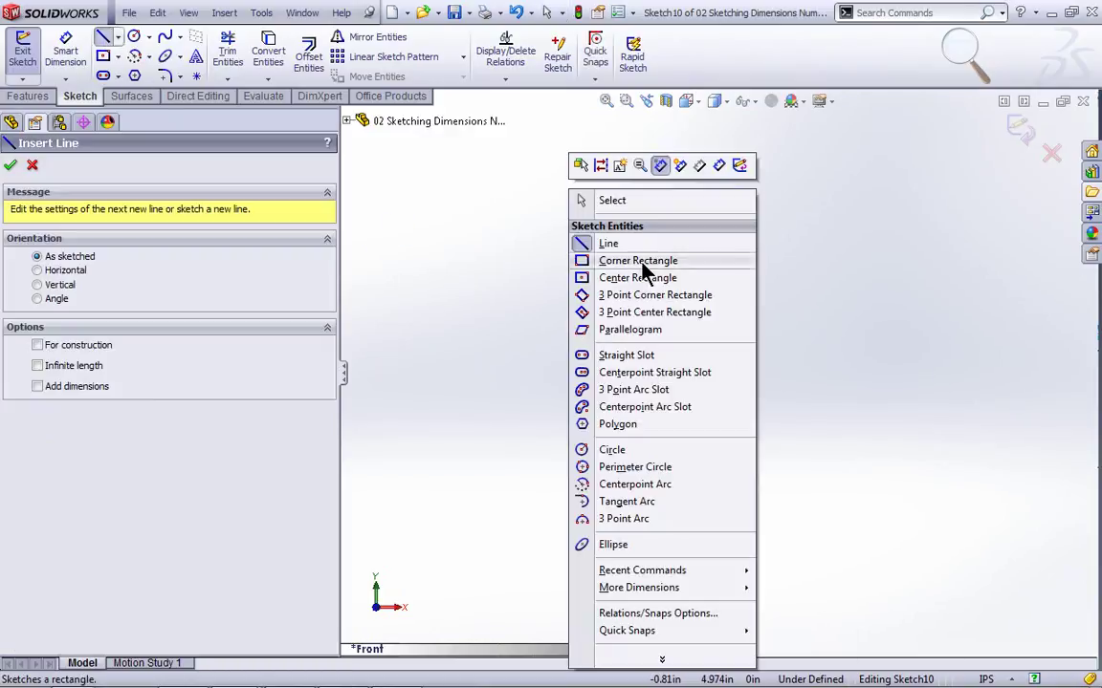
left_click(658, 168)
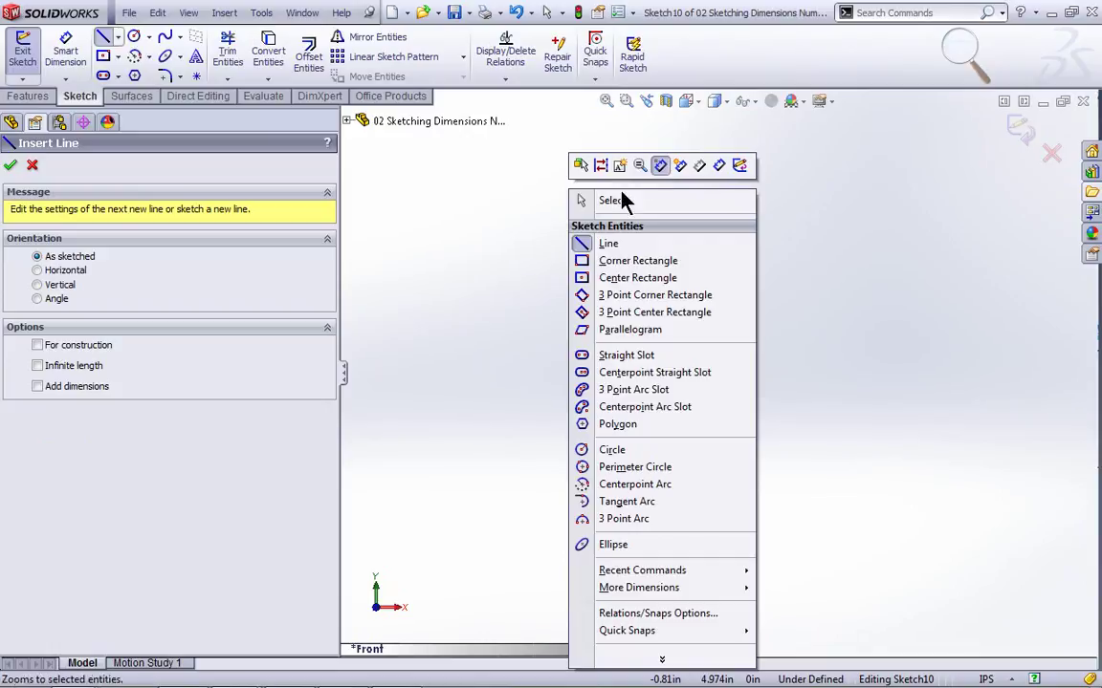
left_click(526, 341)
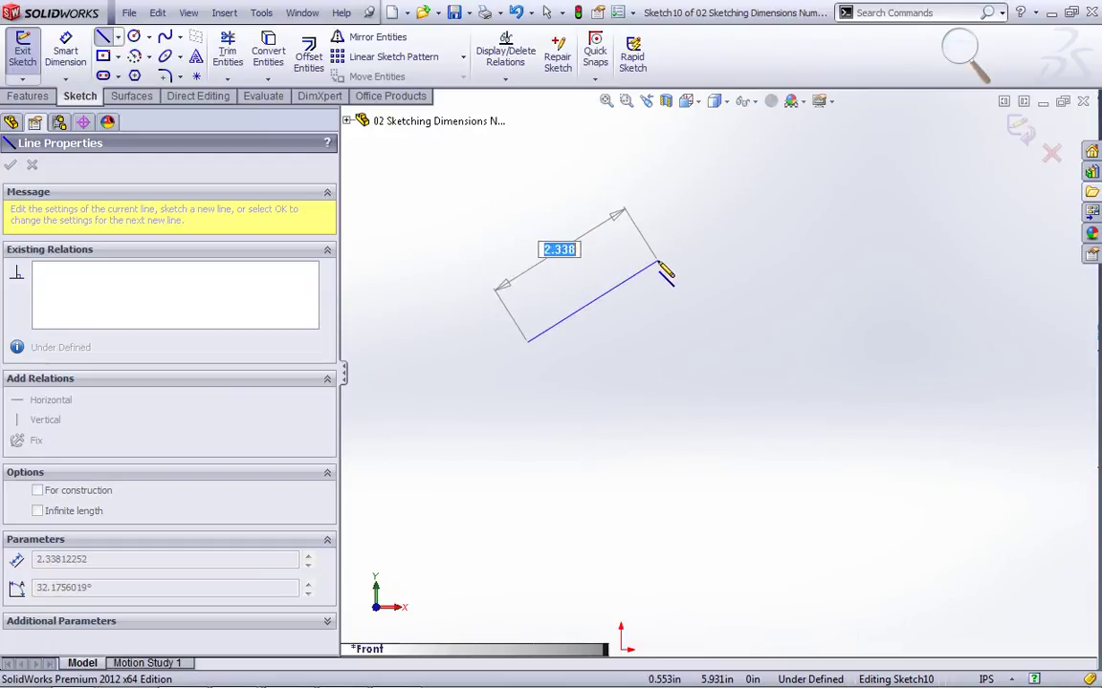
type("5")
key("Return")
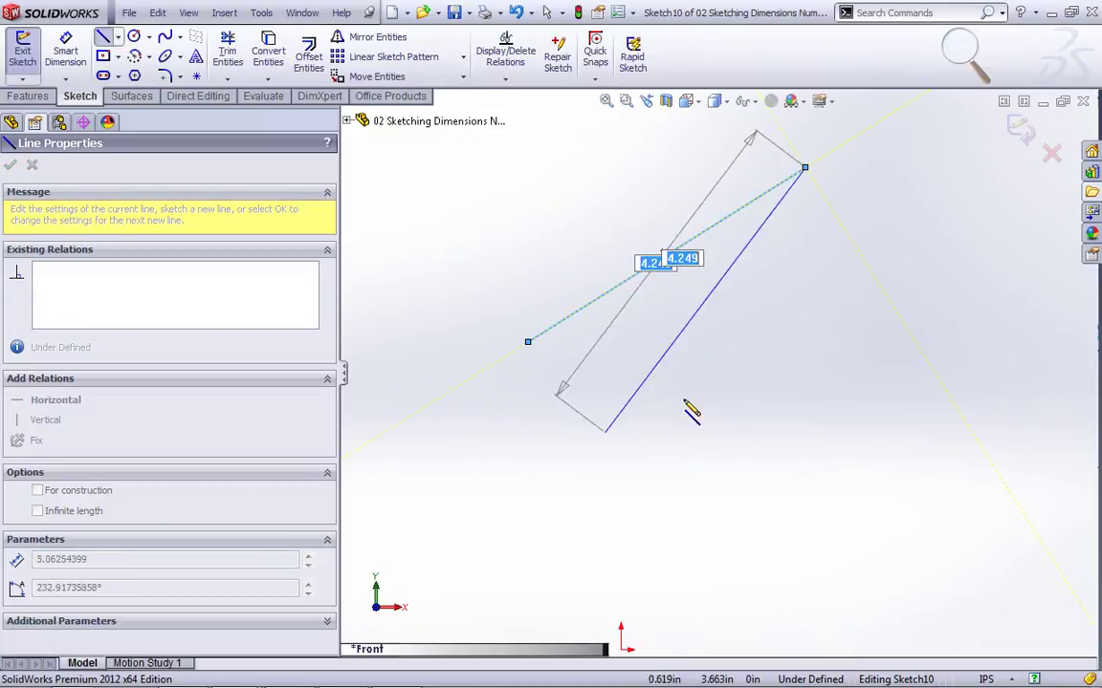
Turn on automatic dimensions while sketching and draw a second 5 in line sloping down from the first line's upper end
right_click(798, 351)
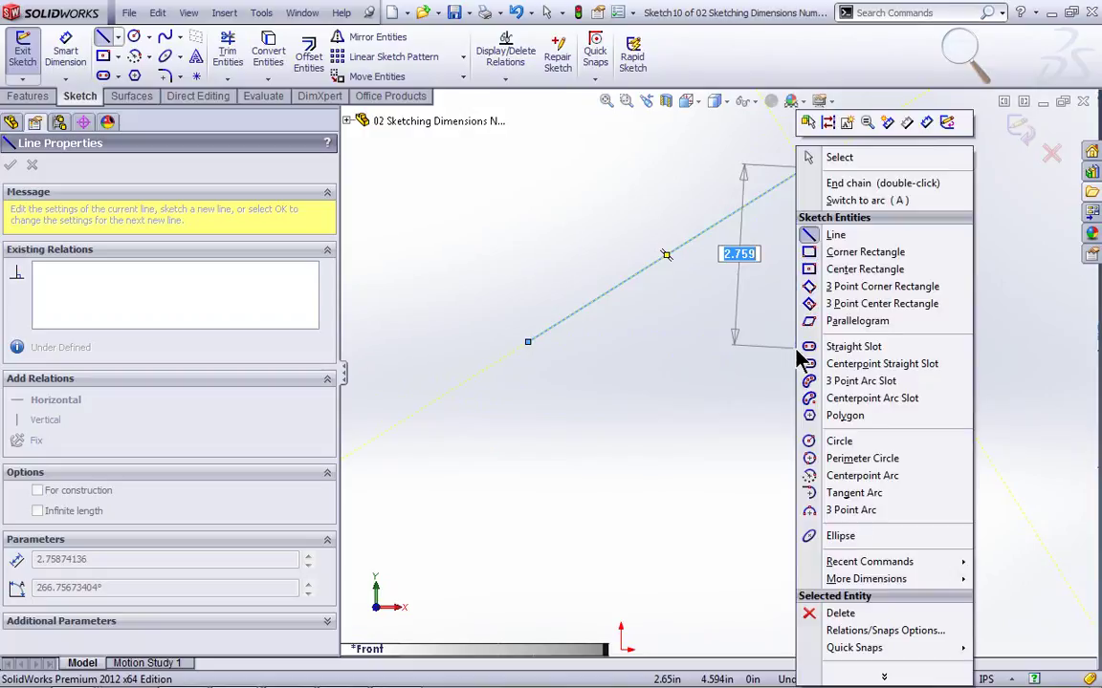
left_click(887, 125)
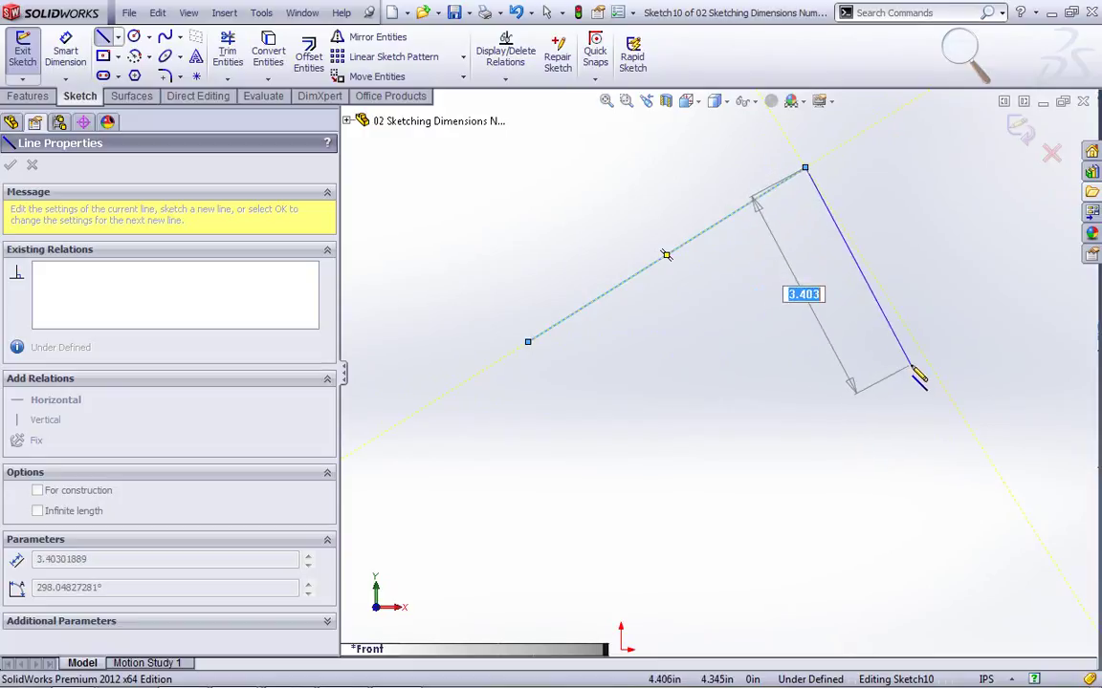
key("Return")
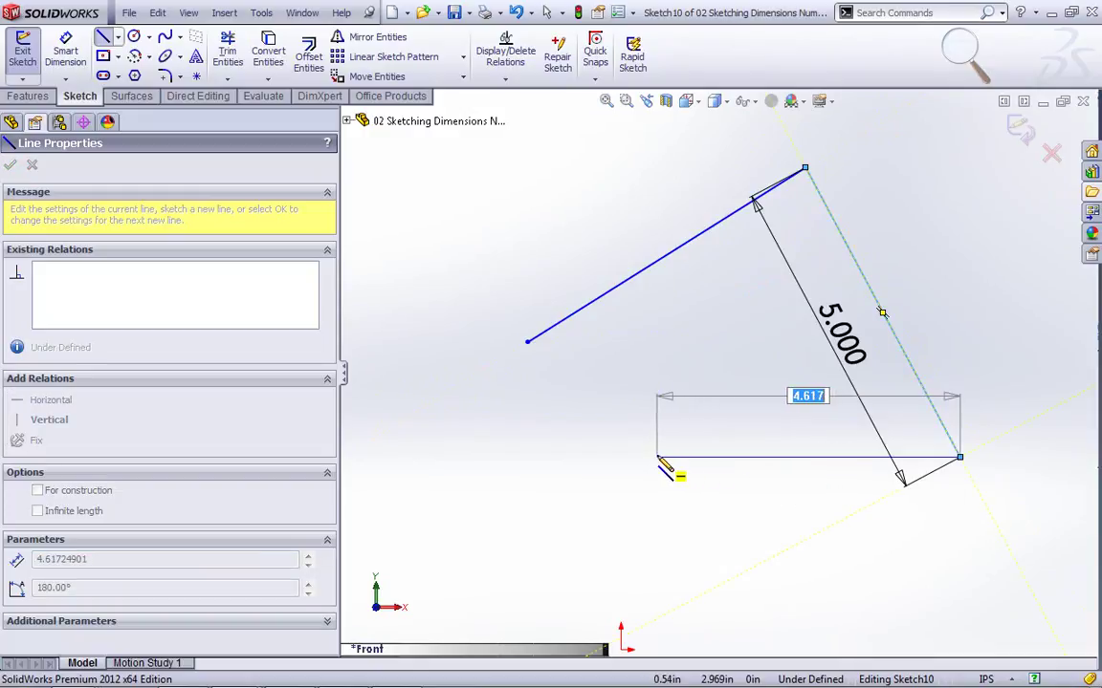
Switch automatic sketch dimensions to driven, draw a nearly horizontal 5 in line back from the second line's lower end, and end the chain
right_click(658, 459)
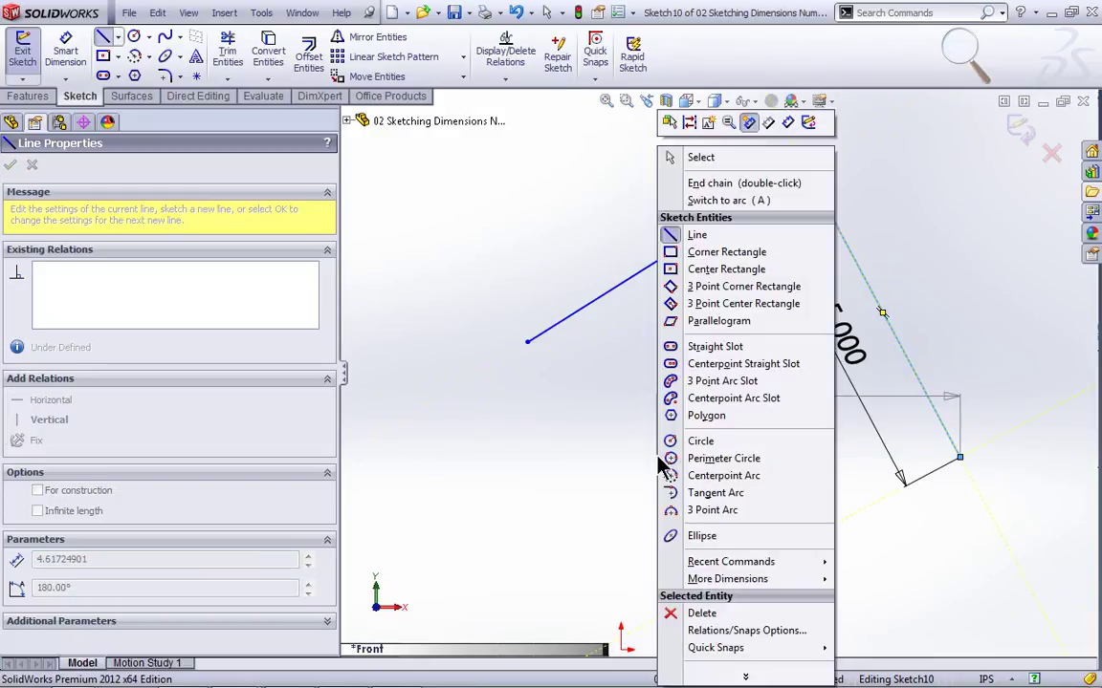
left_click(771, 127)
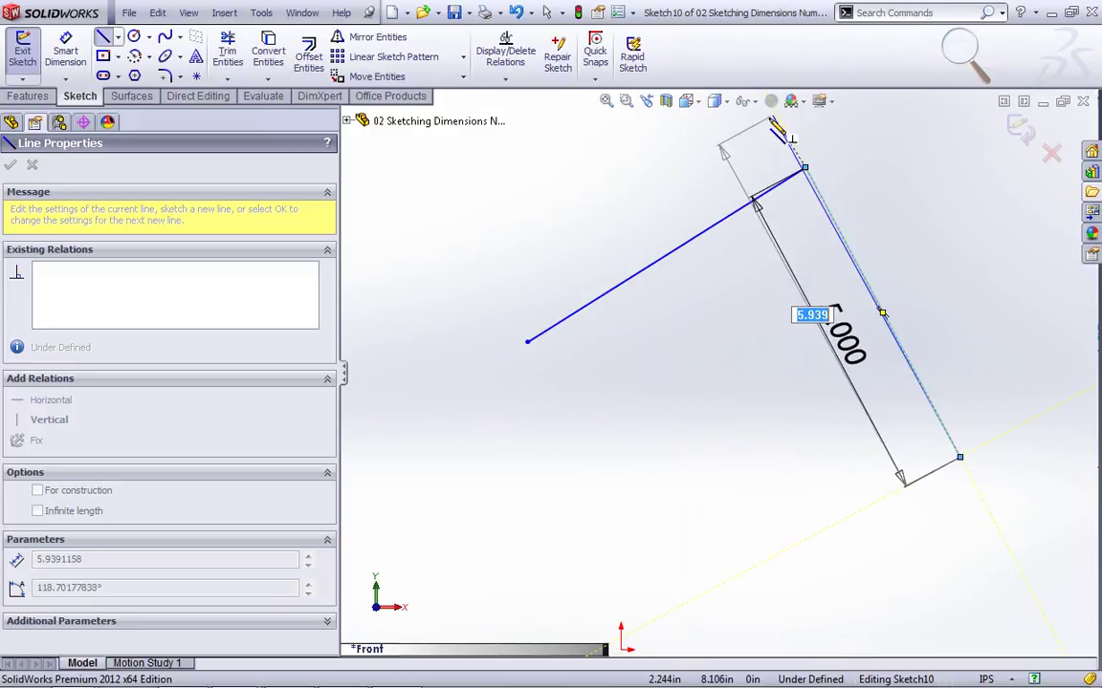
type("5")
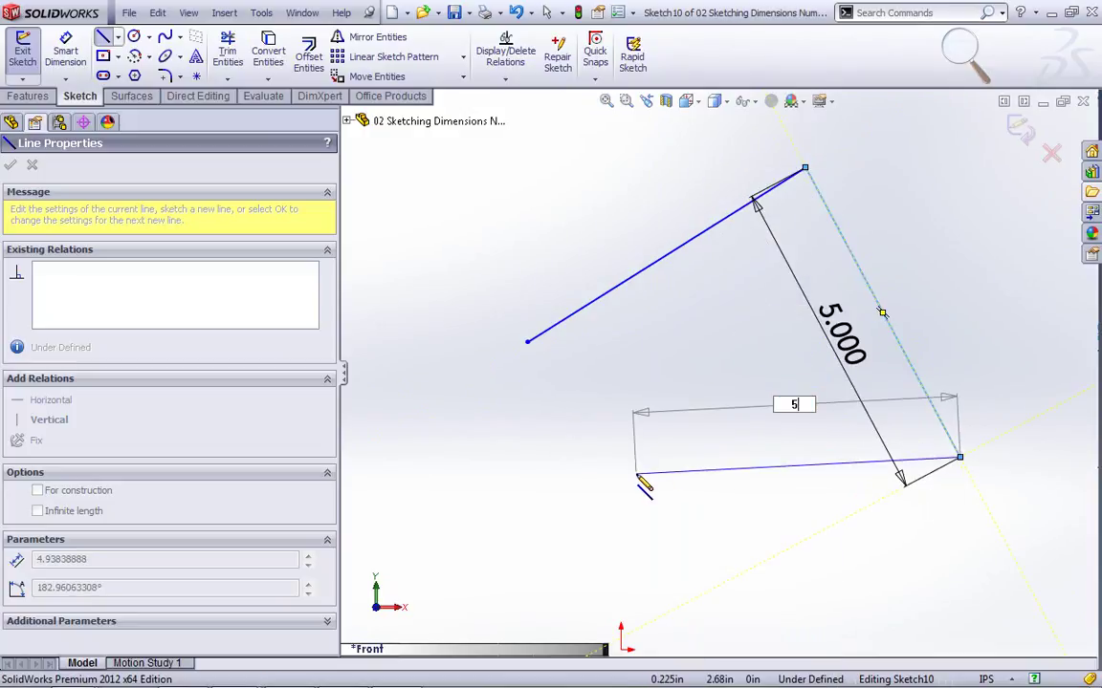
key("Return")
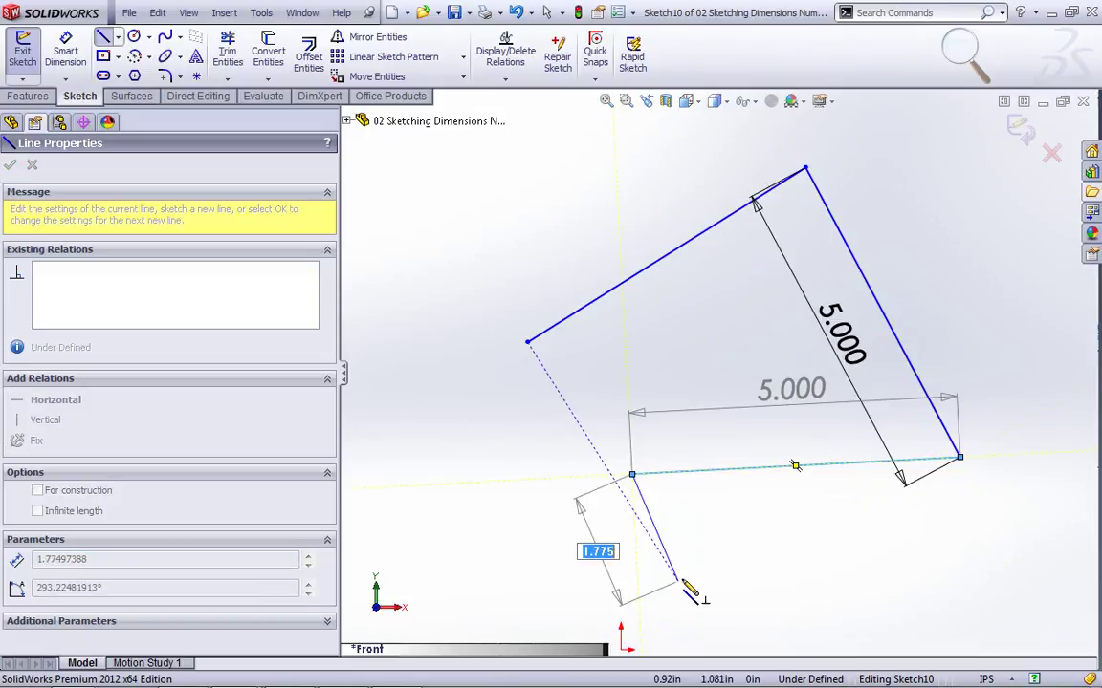
key("Escape")
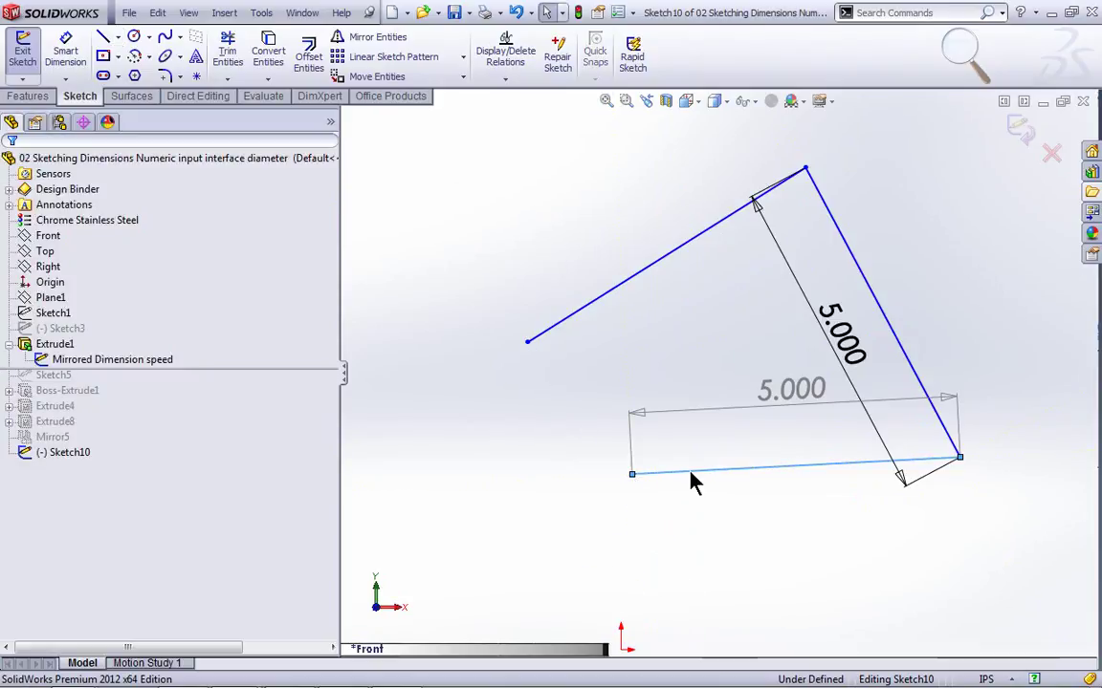
Examine the Driven option of the second line's 5 in dimension in its properties and its shortcut commands
left_click(861, 356)
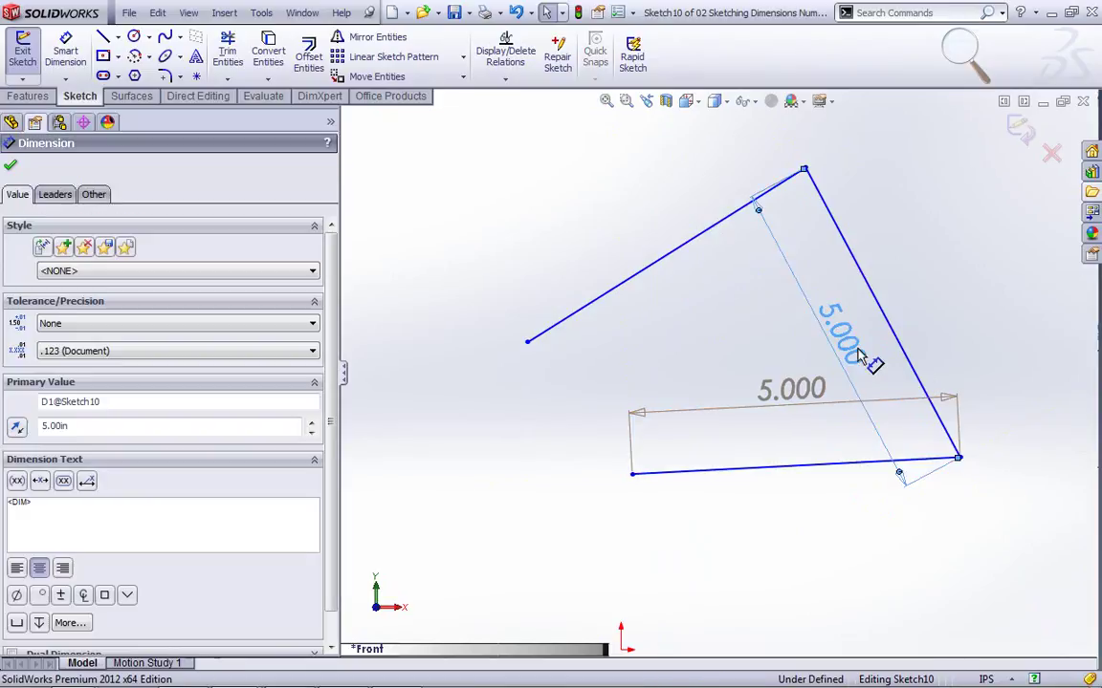
left_click(86, 195)
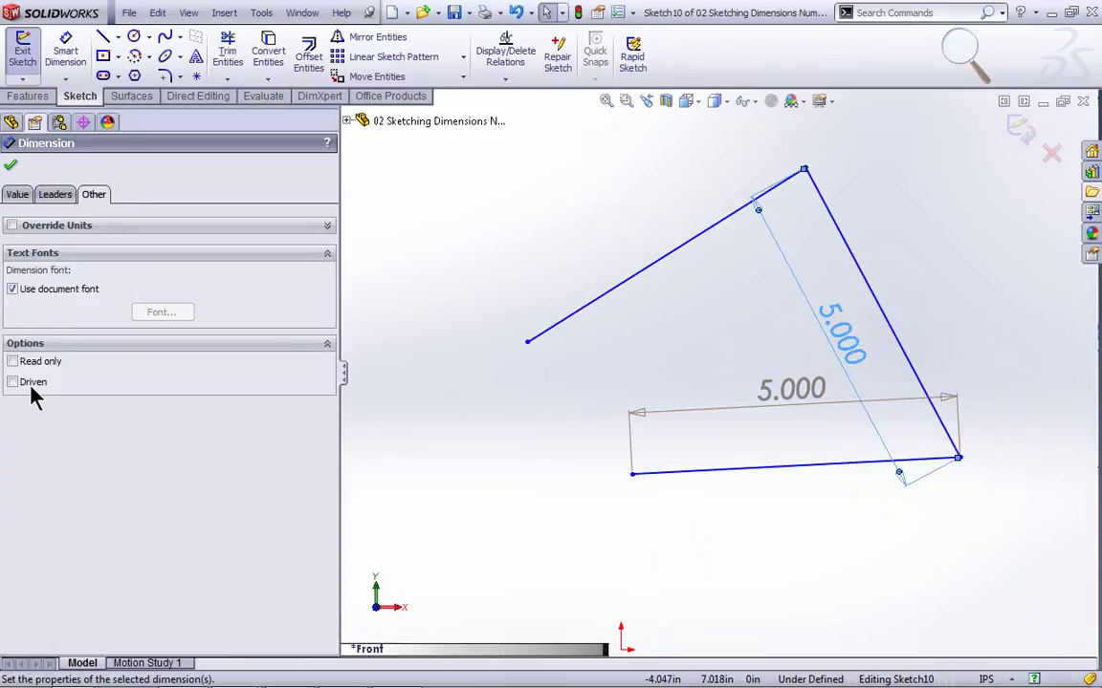
key("Escape")
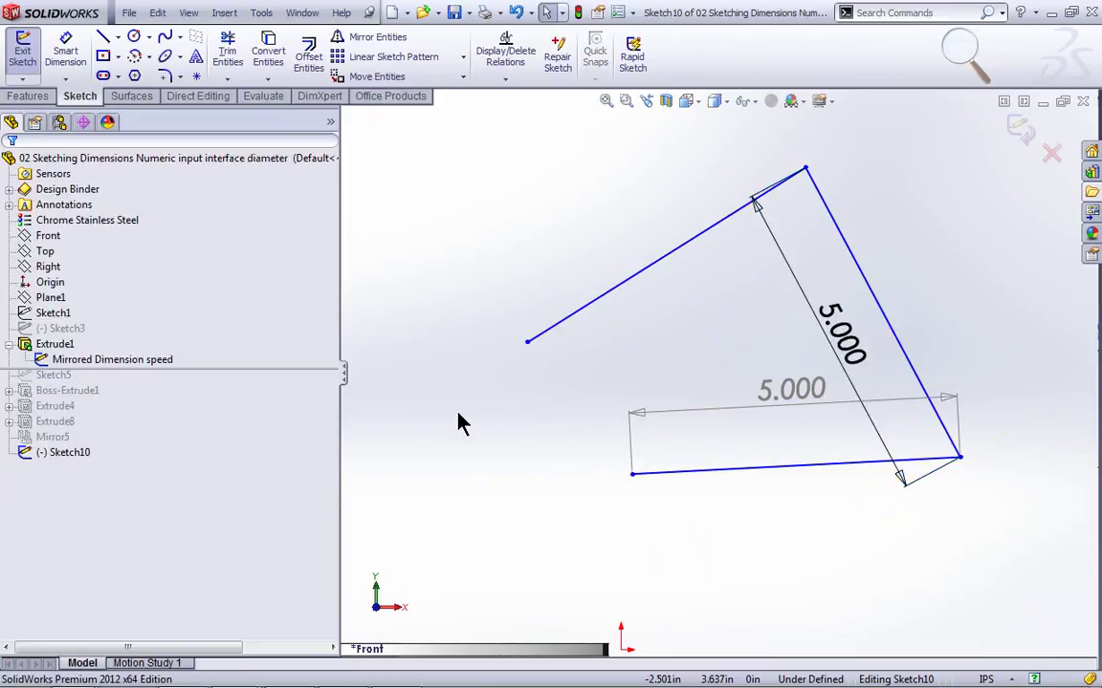
right_click(845, 344)
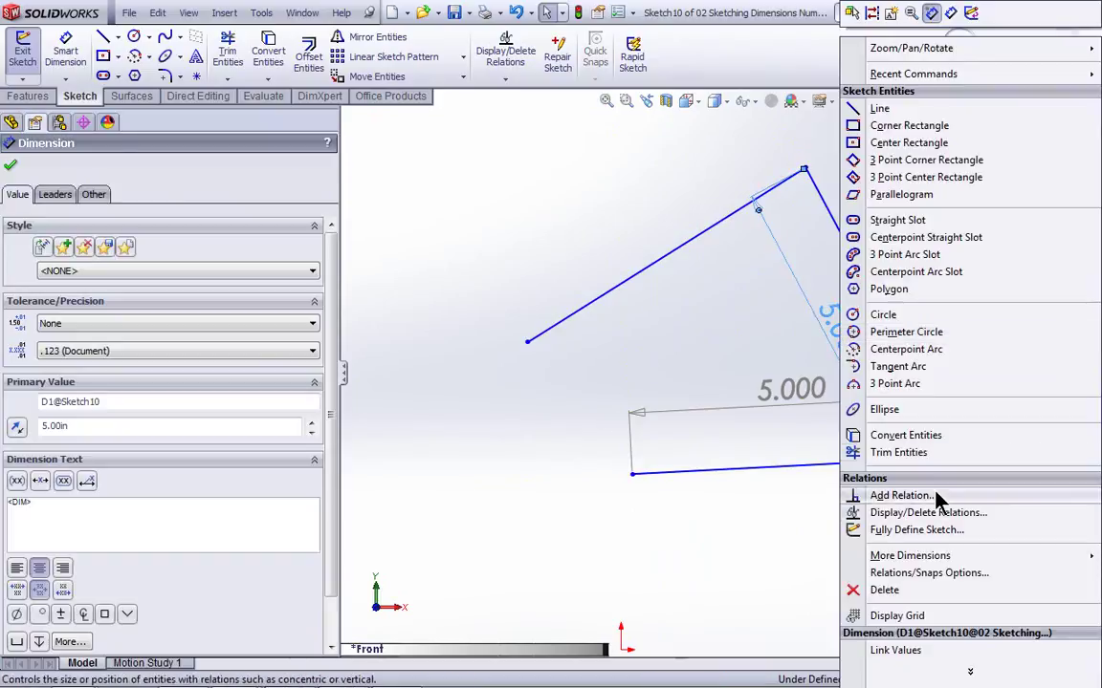
left_click(989, 677)
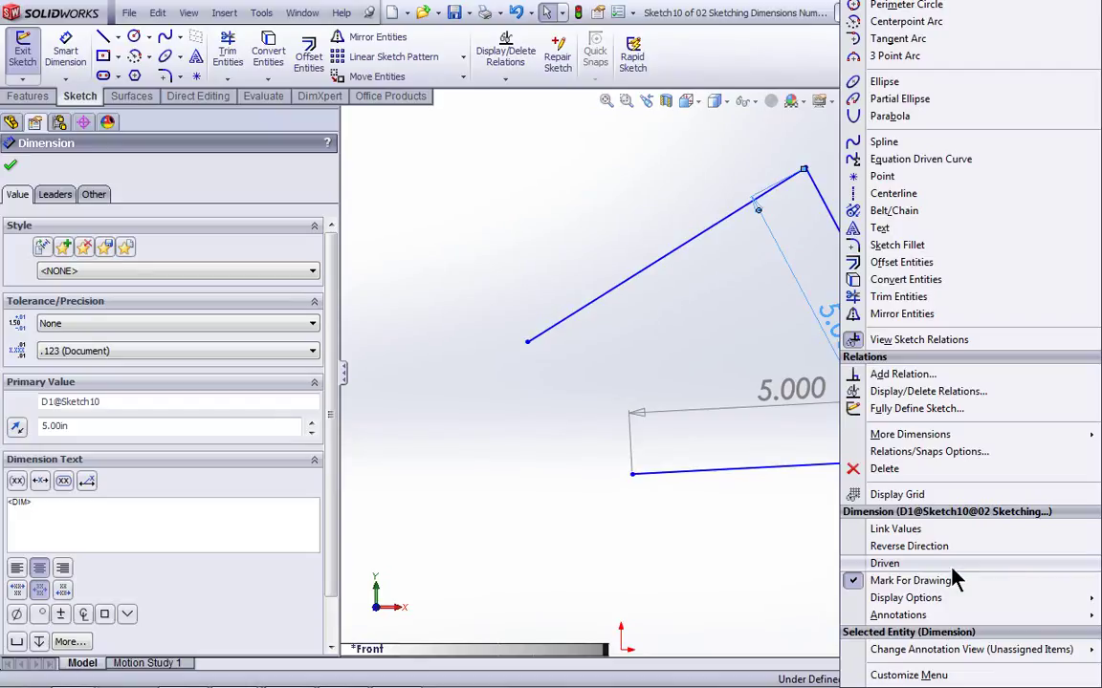
left_click(676, 602)
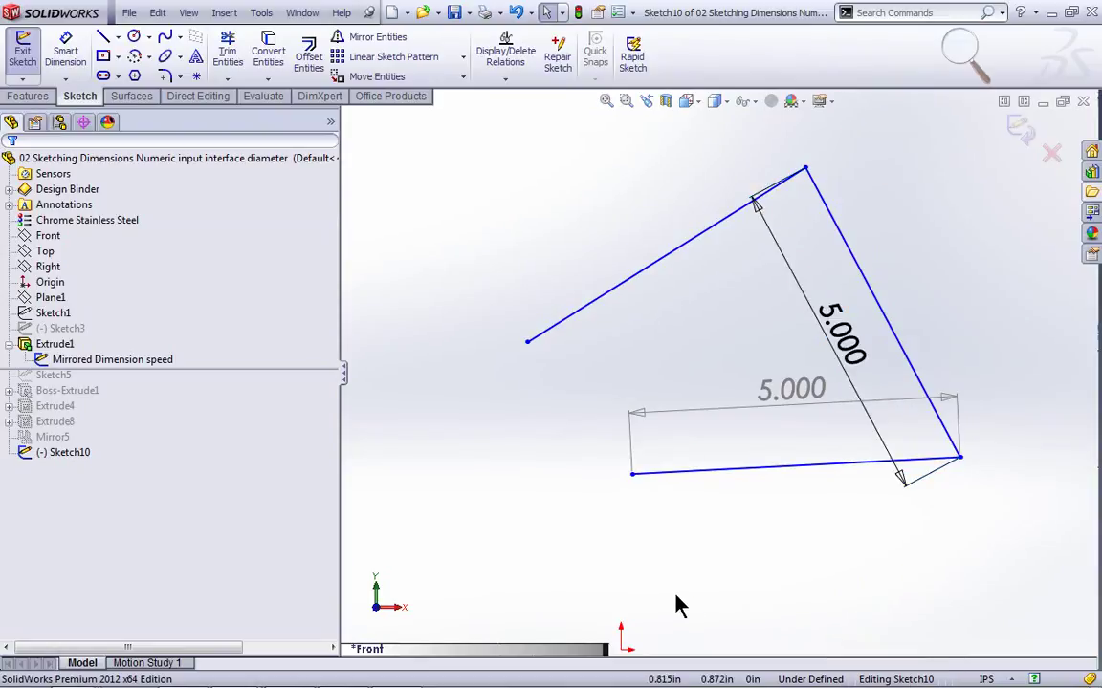
Exit the sketch and open the part starting with 03 Sketching Dimensions Diameter from the What's New folder
left_click(1019, 129)
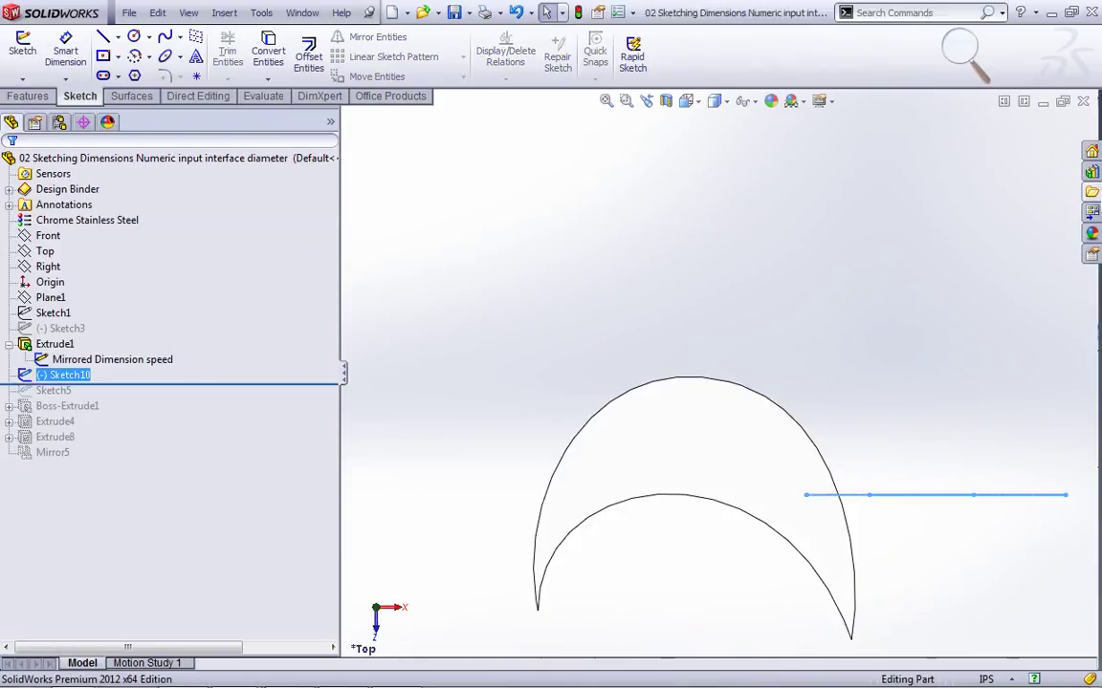
left_click(1092, 192)
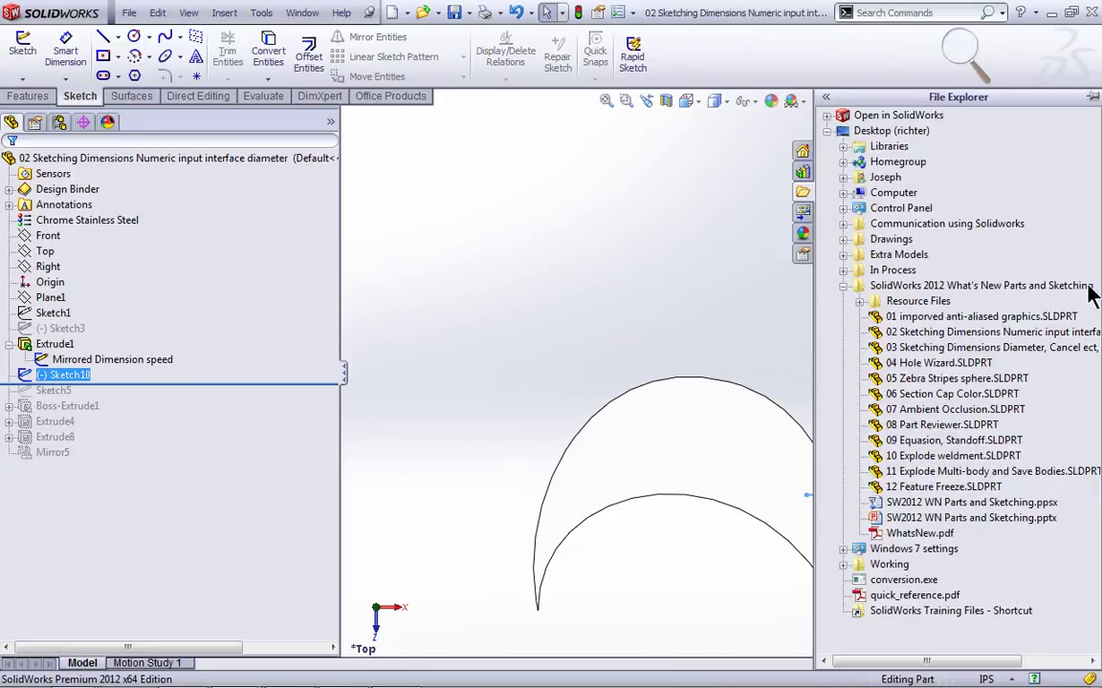
double_click(1079, 349)
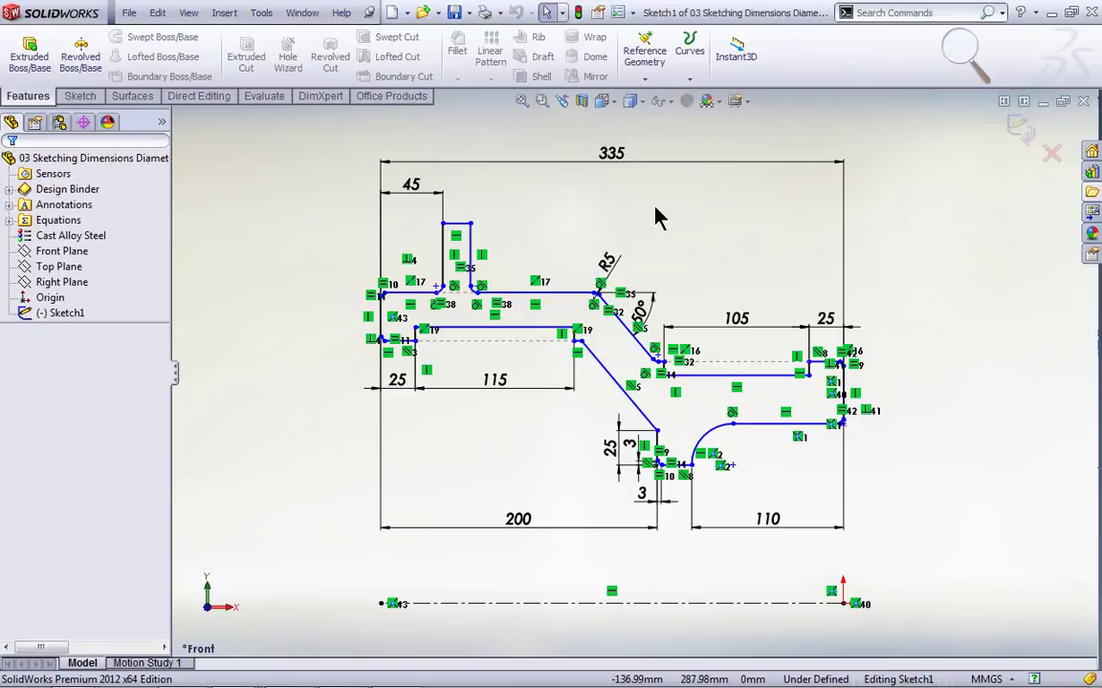
Add a doubled dimension from the lowest horizontal line beside the large arc to the centerline and accept its value
left_click(80, 96)
left_click(65, 53)
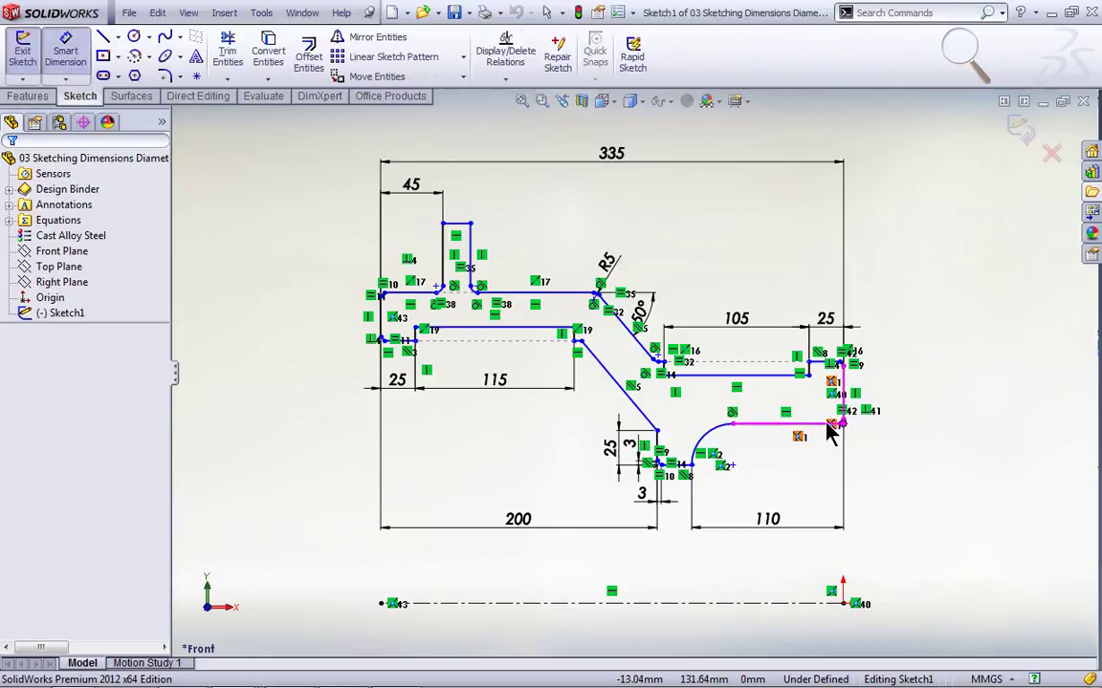
left_click(765, 424)
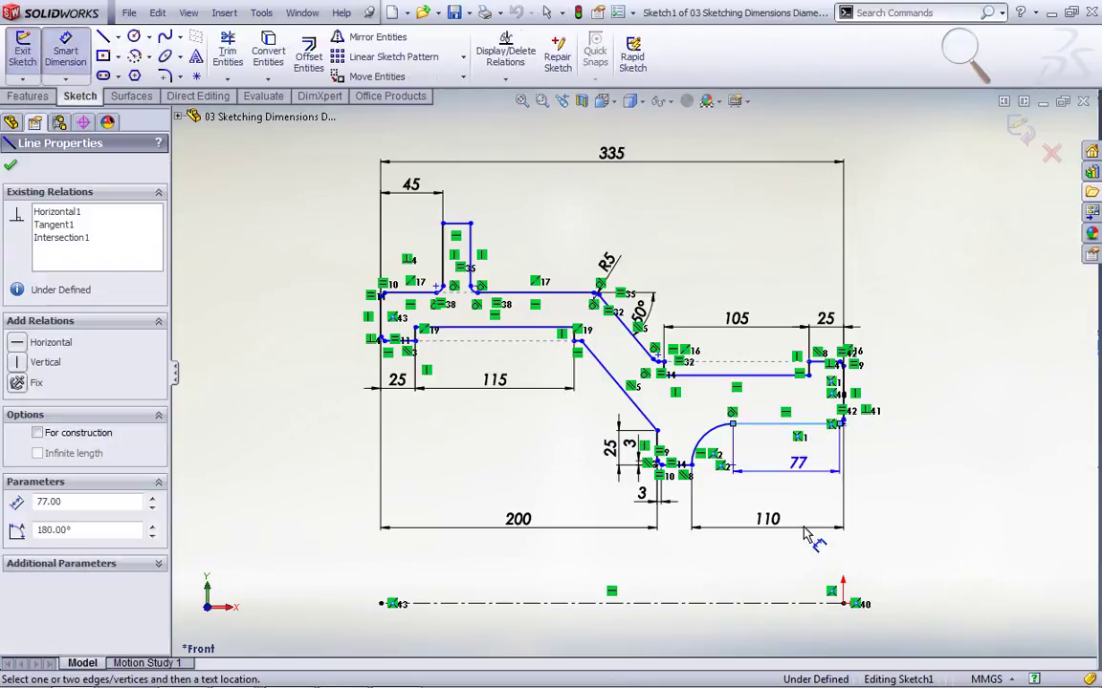
left_click(790, 605)
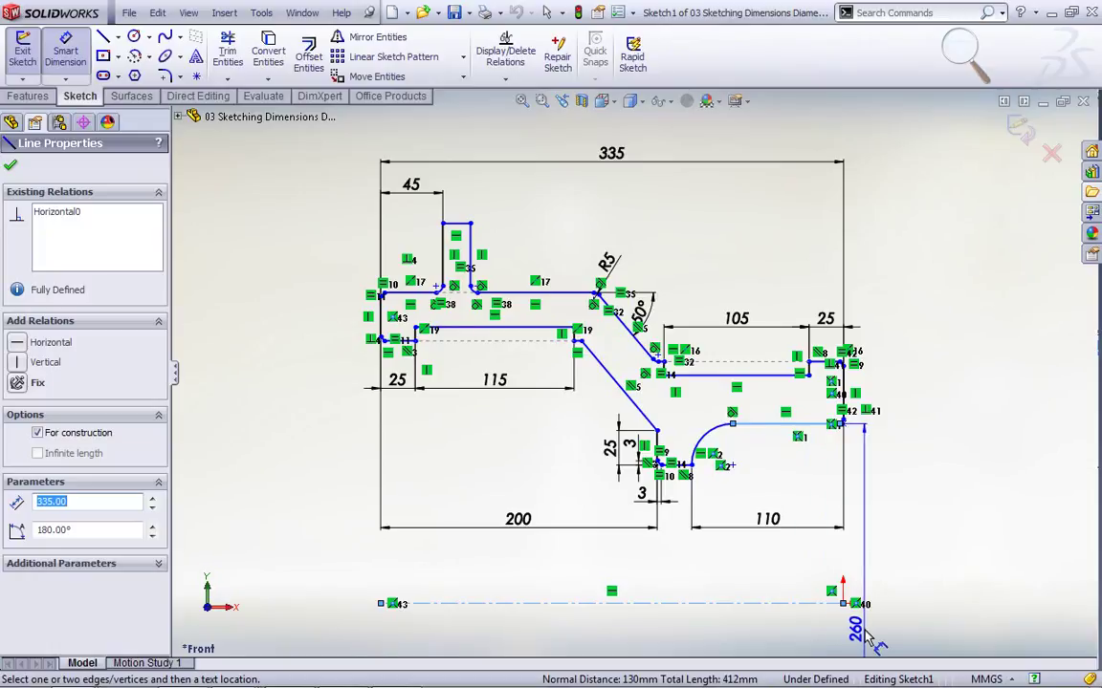
left_click(870, 643)
left_click_drag(832, 585, 783, 214)
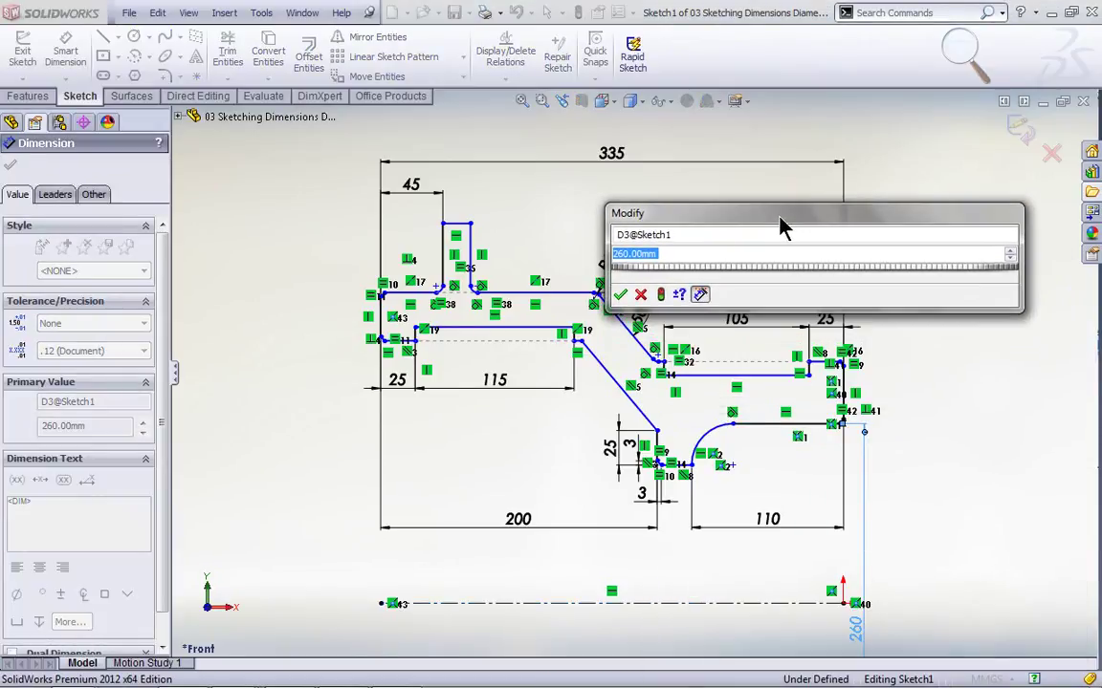
left_click(620, 299)
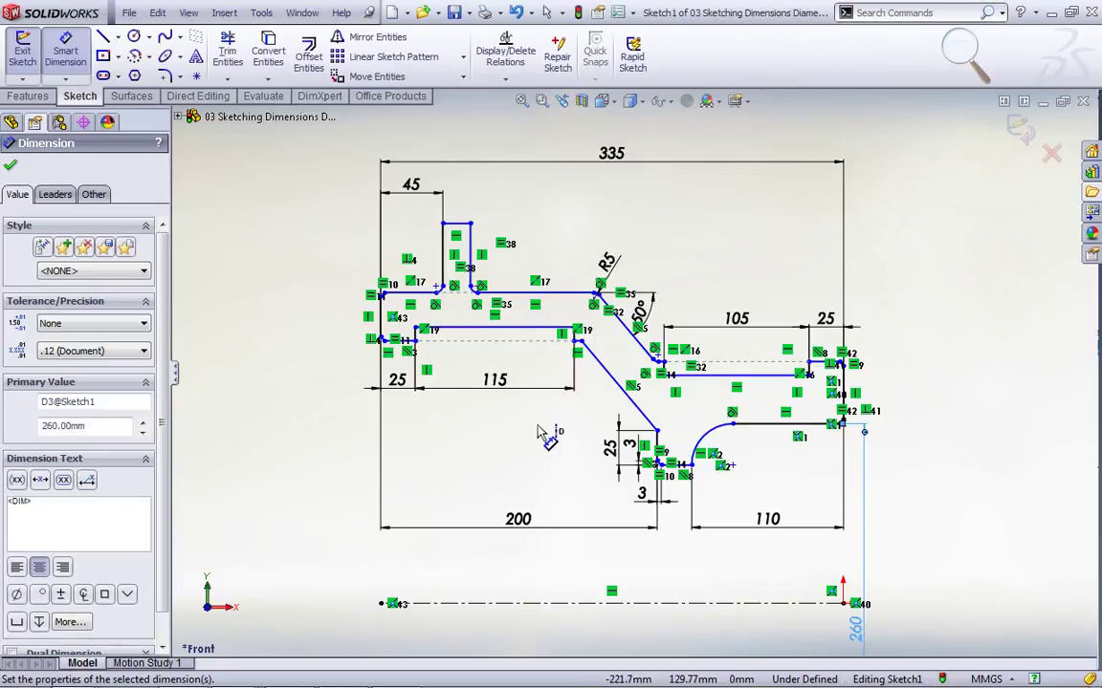
key("Escape")
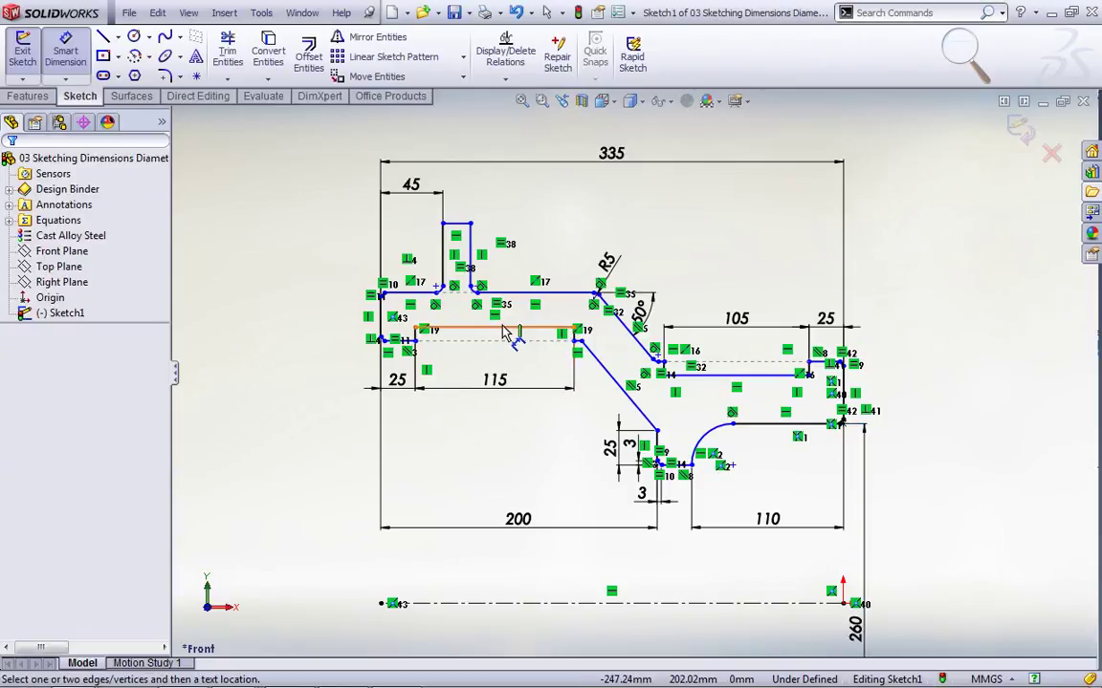
Add a doubled dimension from the 115 mm recess line to the centerline, placing it beyond the profile's far end and accepting its value
left_click(503, 329)
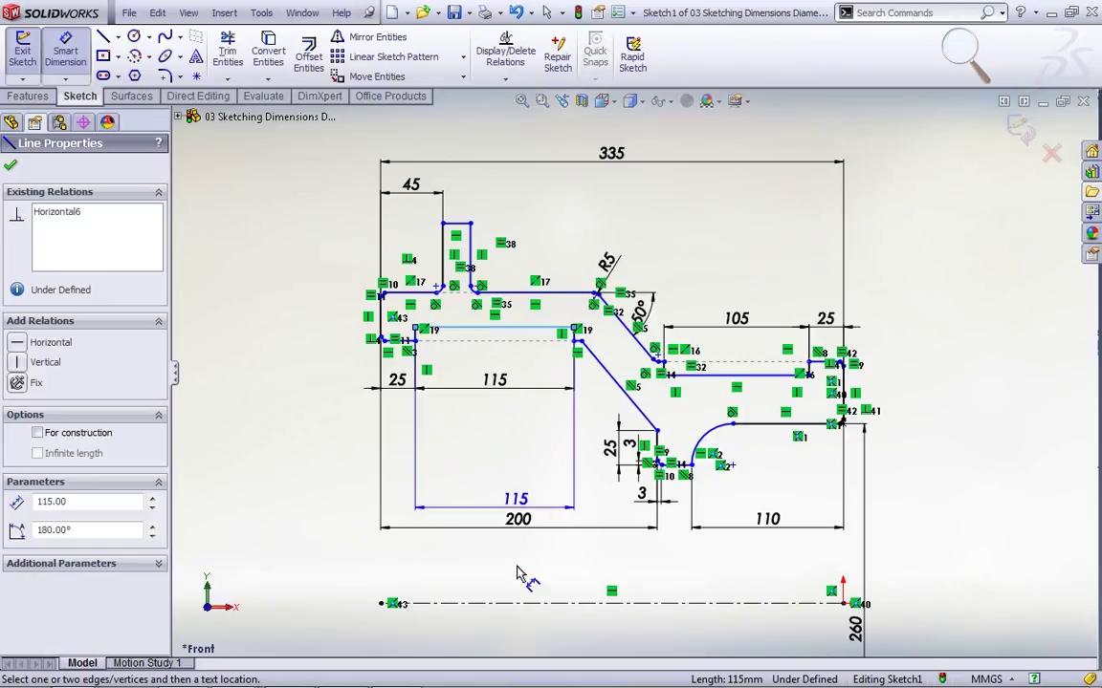
left_click(512, 605)
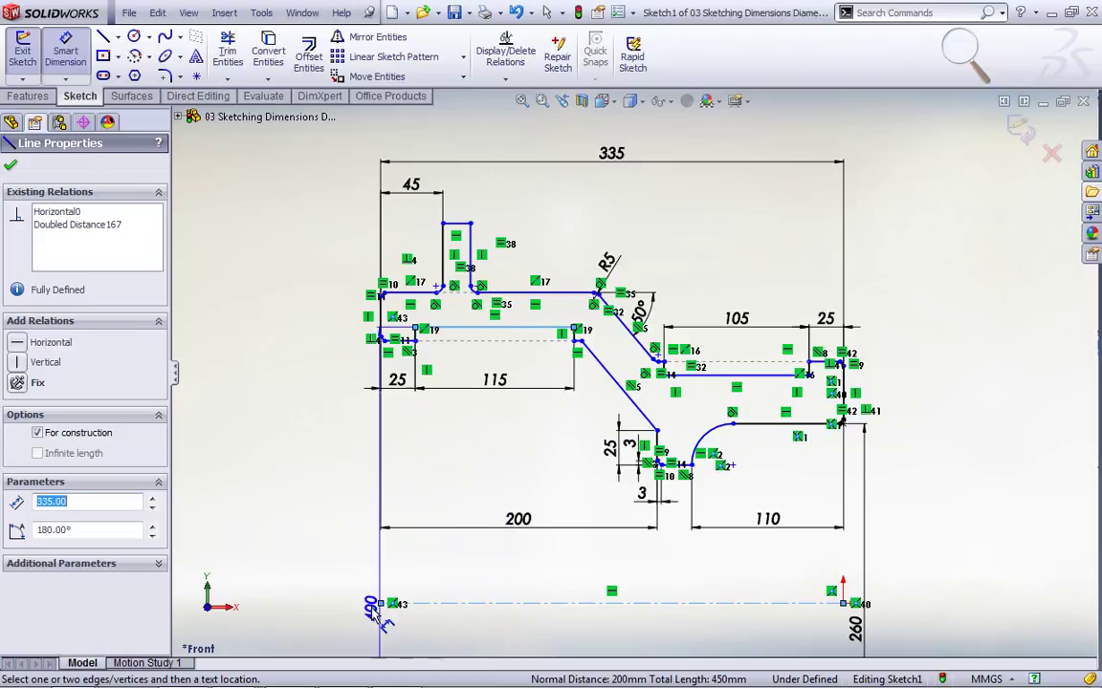
left_click(298, 607)
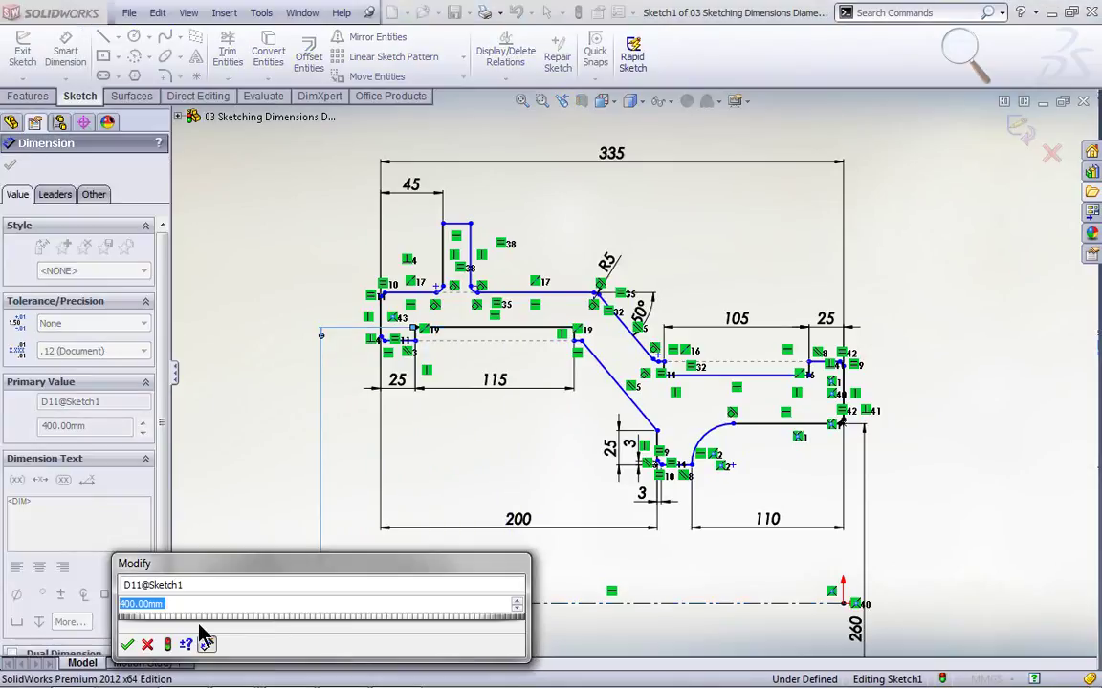
left_click(128, 644)
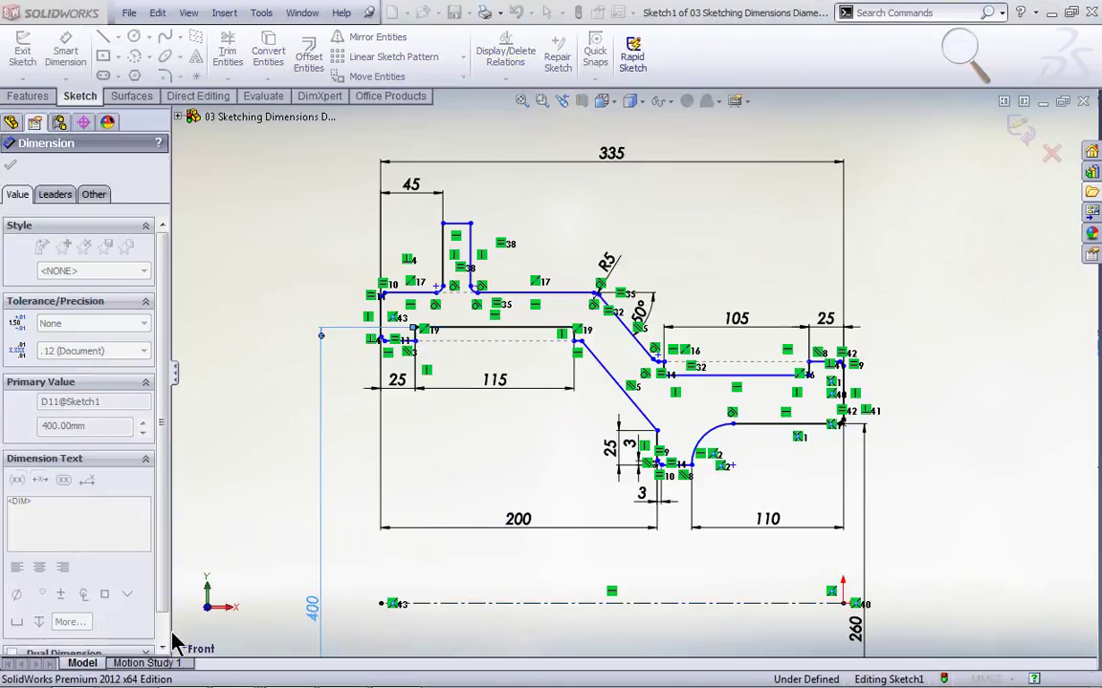
Add a doubled dimension from the 105 mm groove line to the centerline and accept its value
left_click(718, 376)
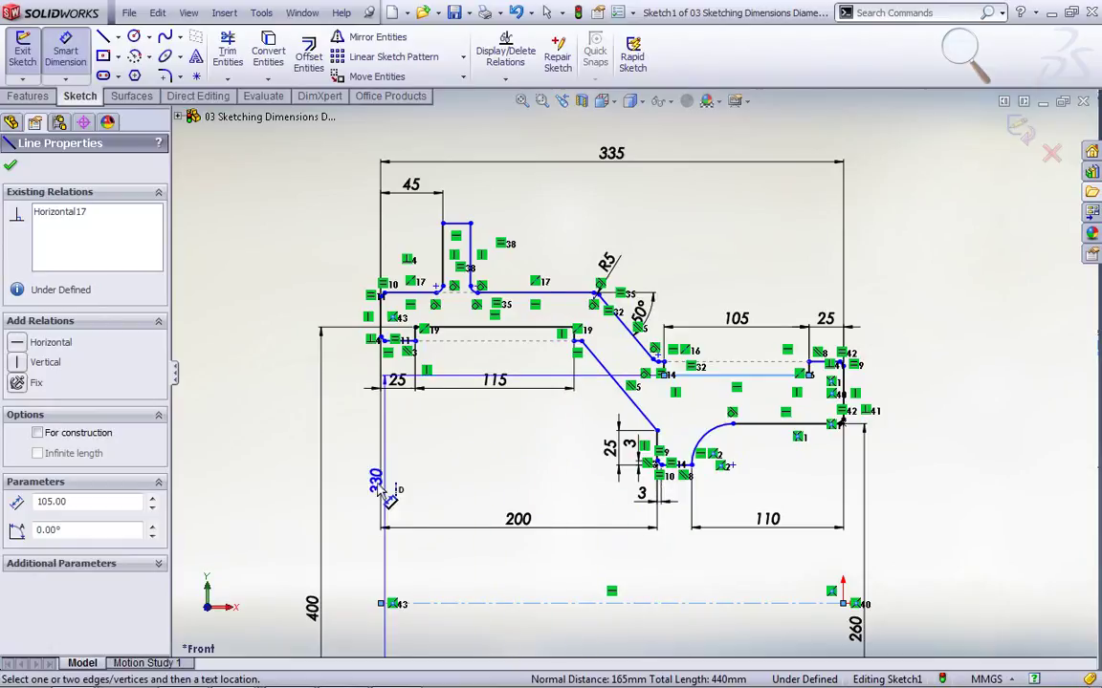
left_click(351, 478)
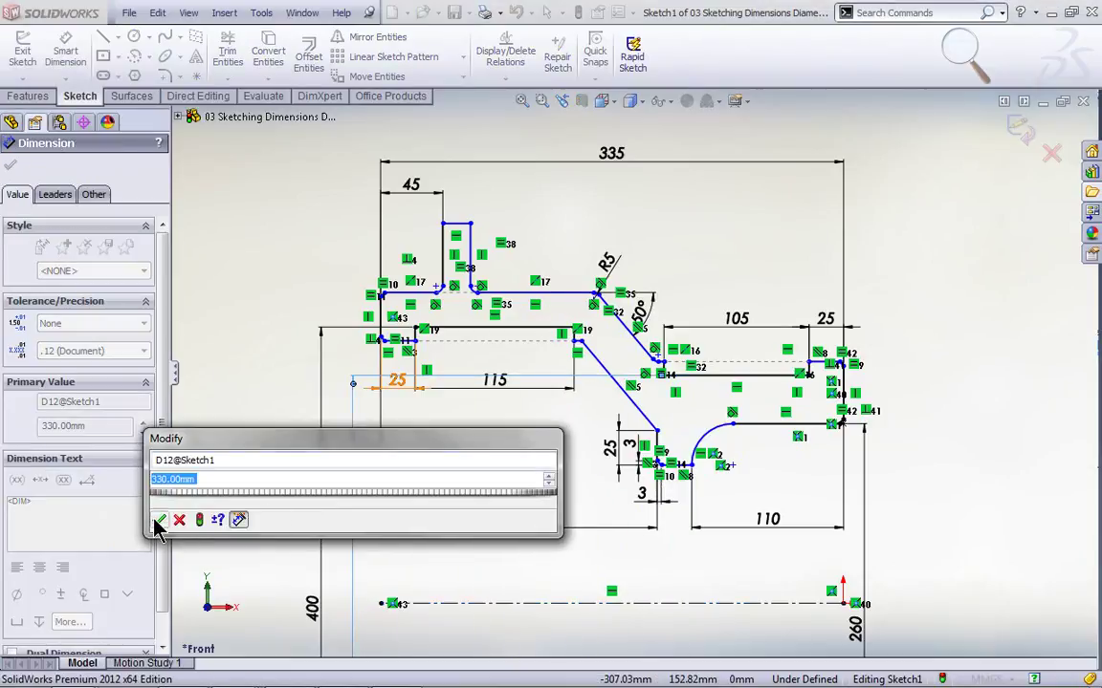
left_click(157, 520)
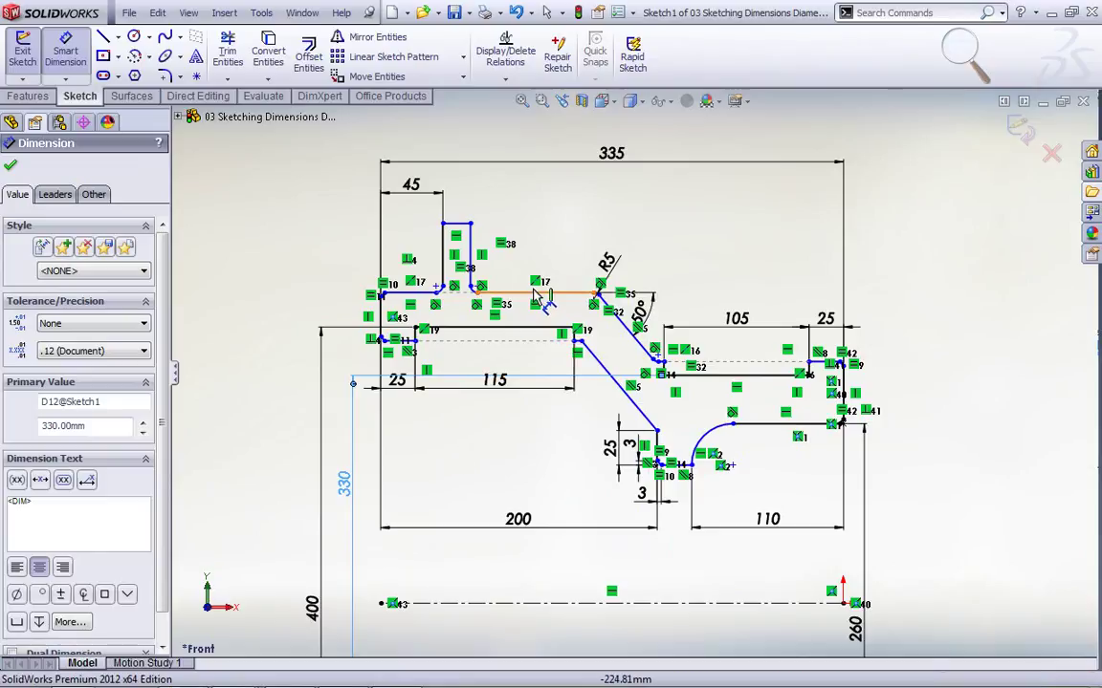
Add a doubled dimension from the upper horizontal line between the flange and the R5 arc to the centerline, accepting its value
left_click(486, 291)
left_click(495, 459)
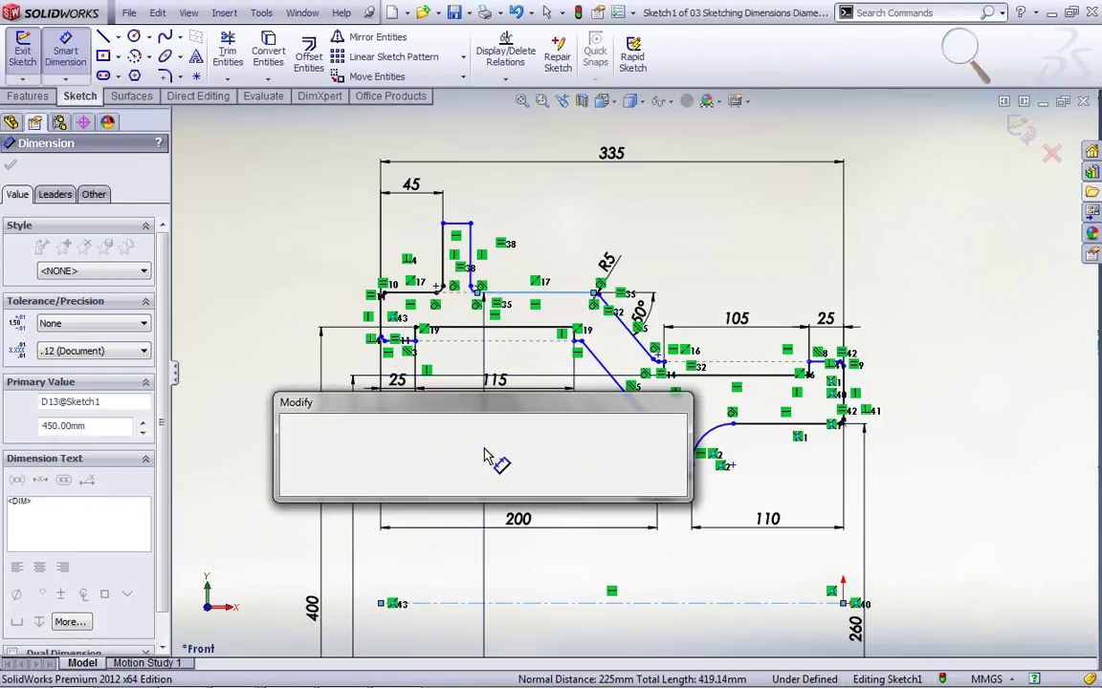
left_click(288, 483)
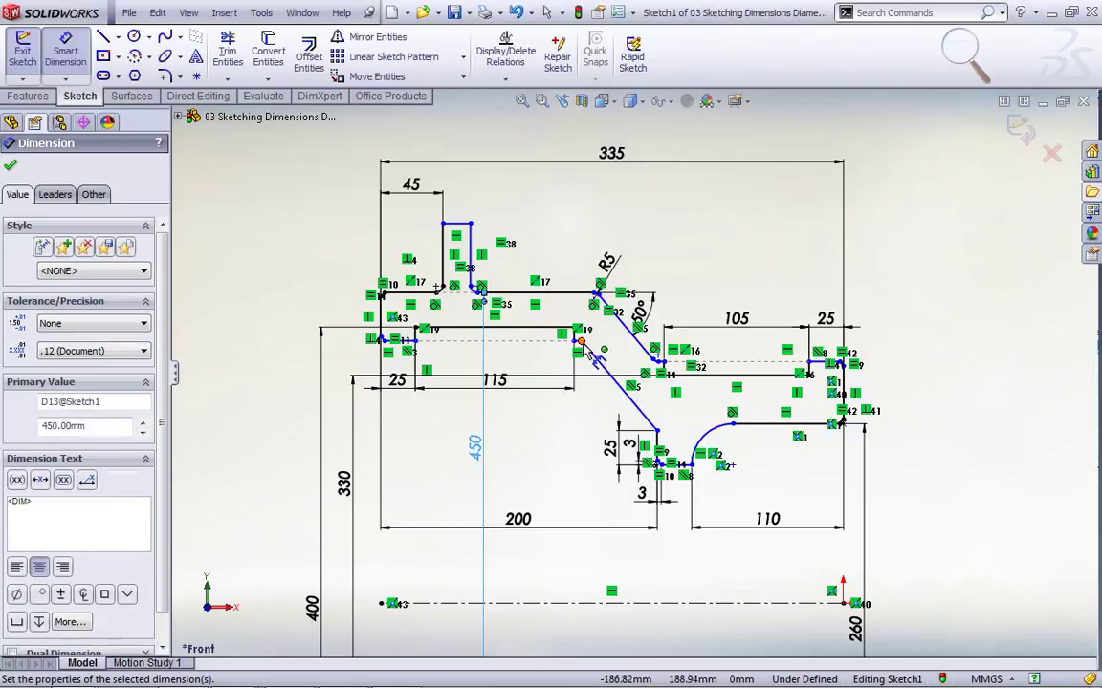
Try dimensioning the lower slanted line against the upper horizontal line, the flange's vertical line and the 105 mm groove line, cancelling each selection
left_click(583, 351)
left_click(550, 292)
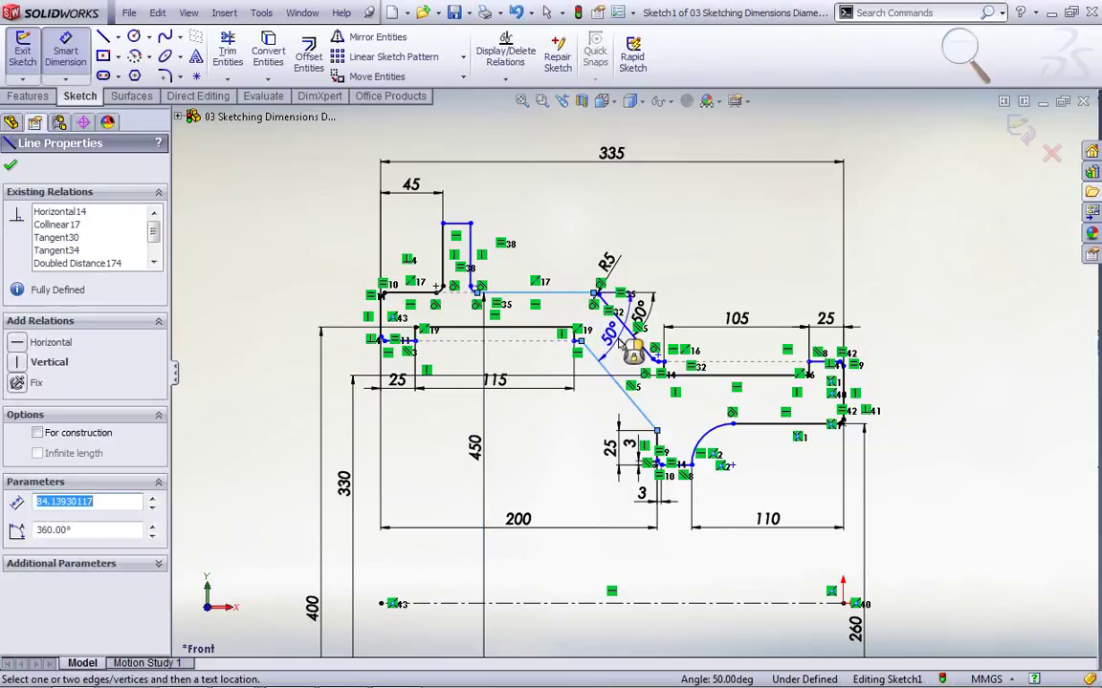
left_click(619, 344)
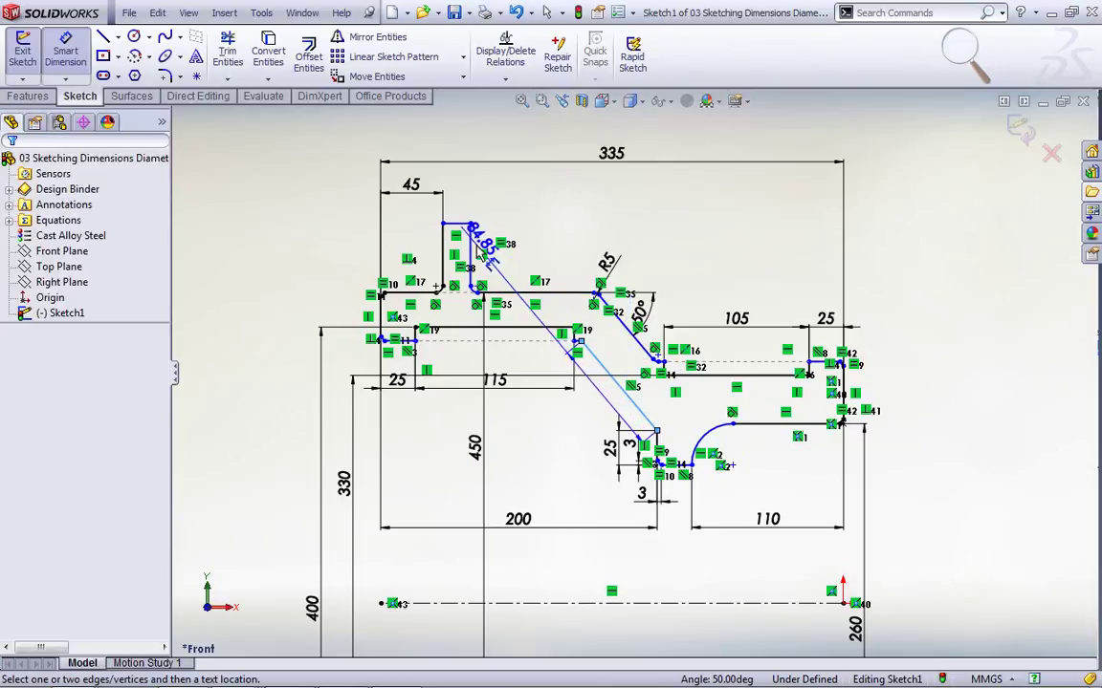
left_click(472, 254)
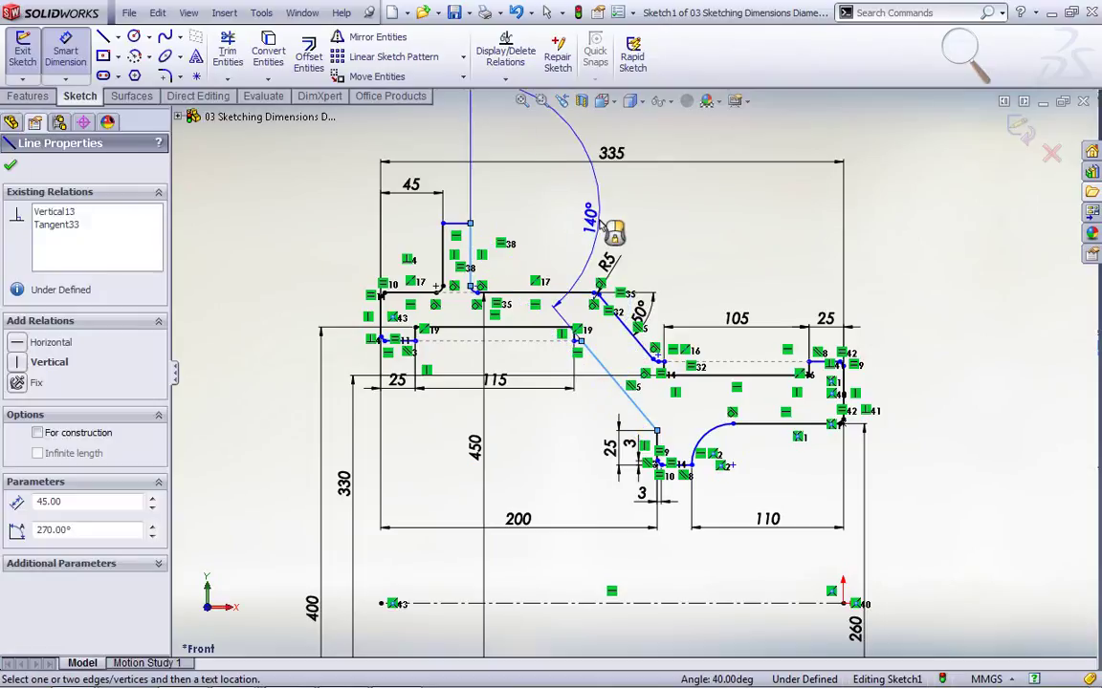
key("Escape")
left_click(754, 376)
left_click(621, 388)
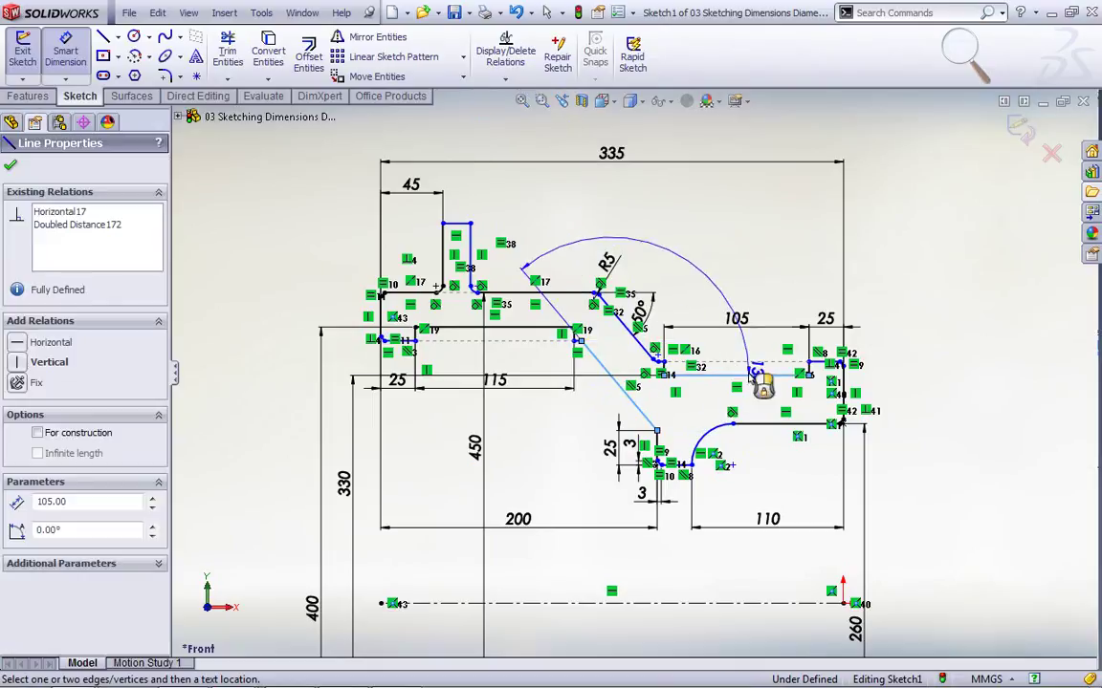
key("Escape")
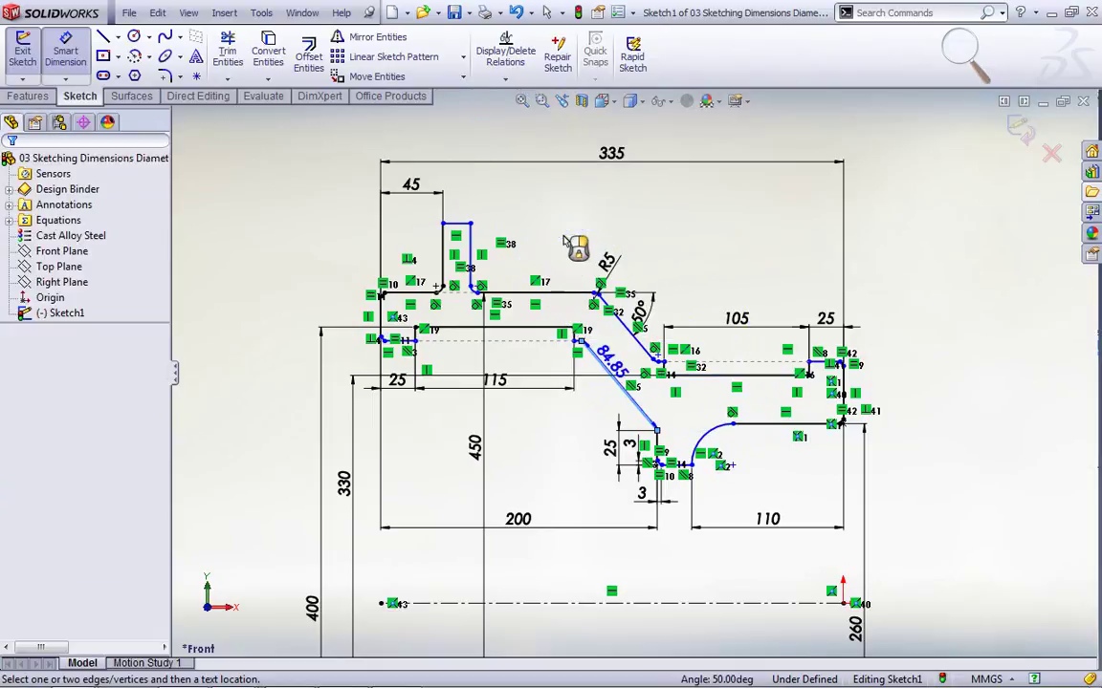
key("Escape")
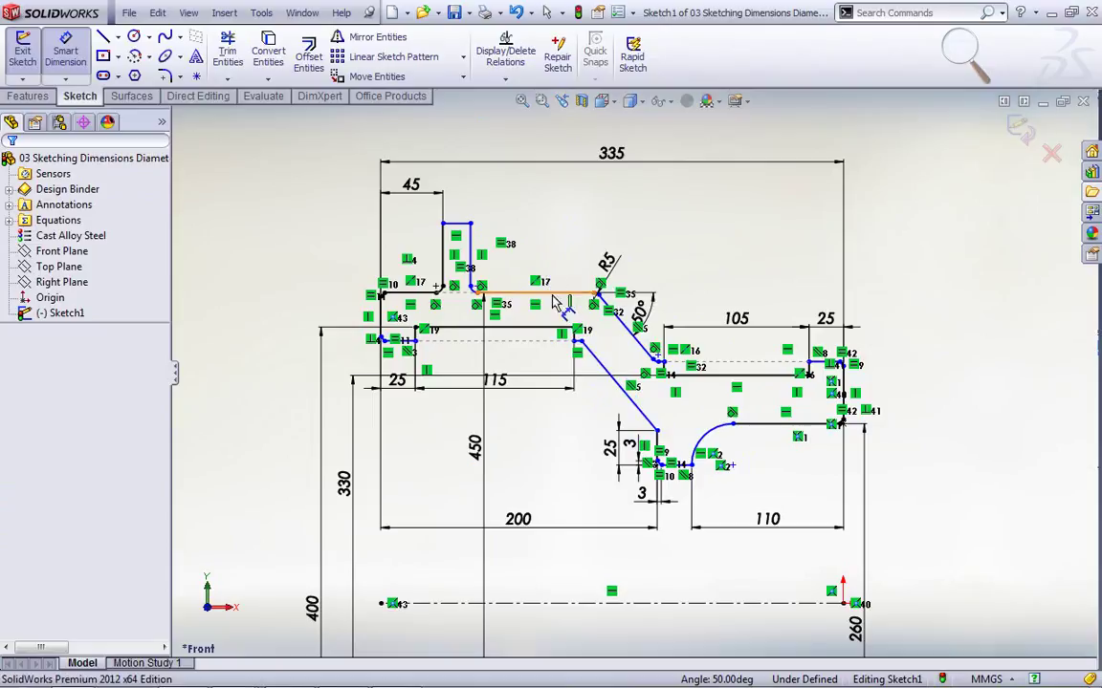
Start a dimension from the 115 mm recess line, trying and cancelling the flange top, upper horizontal line and 105 mm groove line as second references
left_click(524, 332)
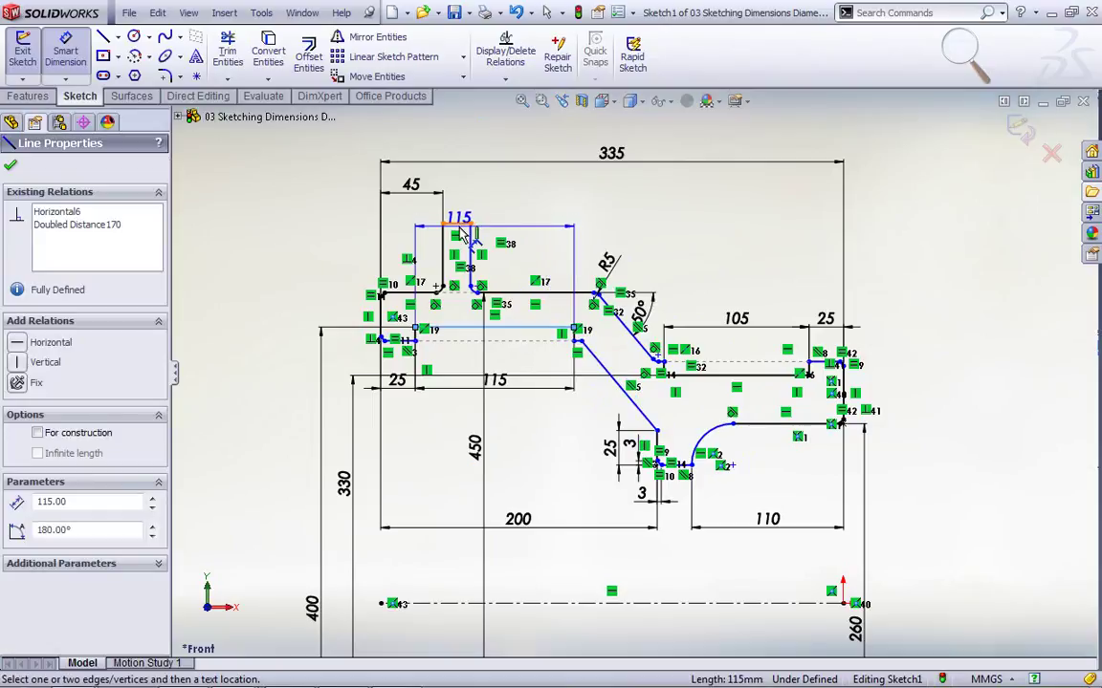
left_click(460, 229)
key("Escape")
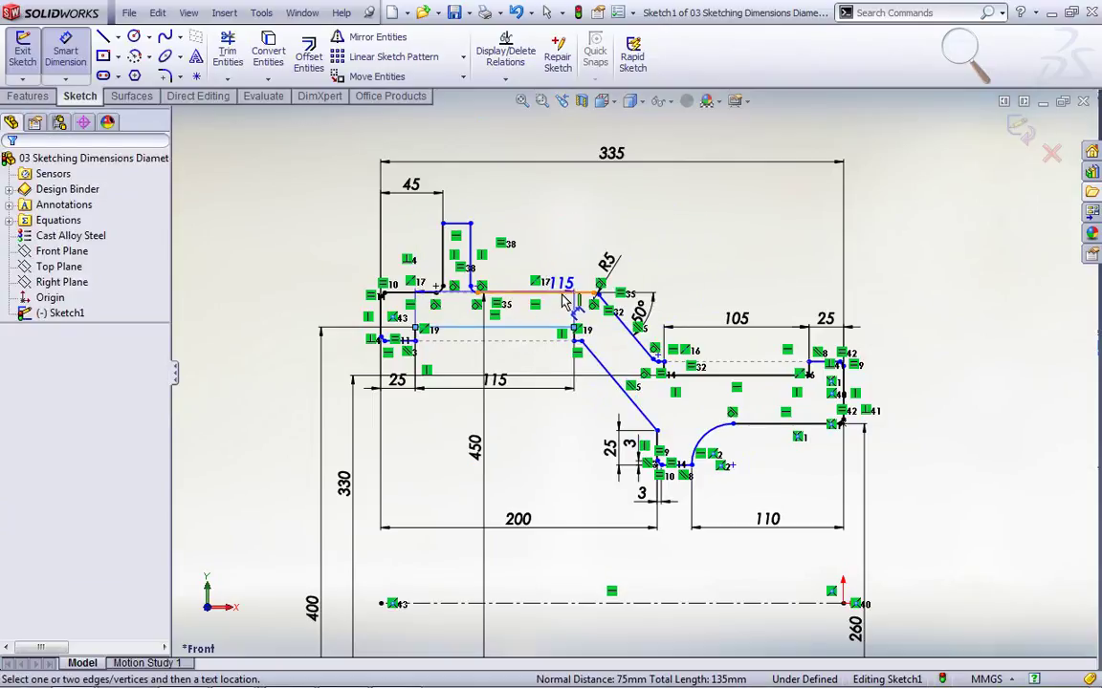
left_click(565, 295)
key("Escape")
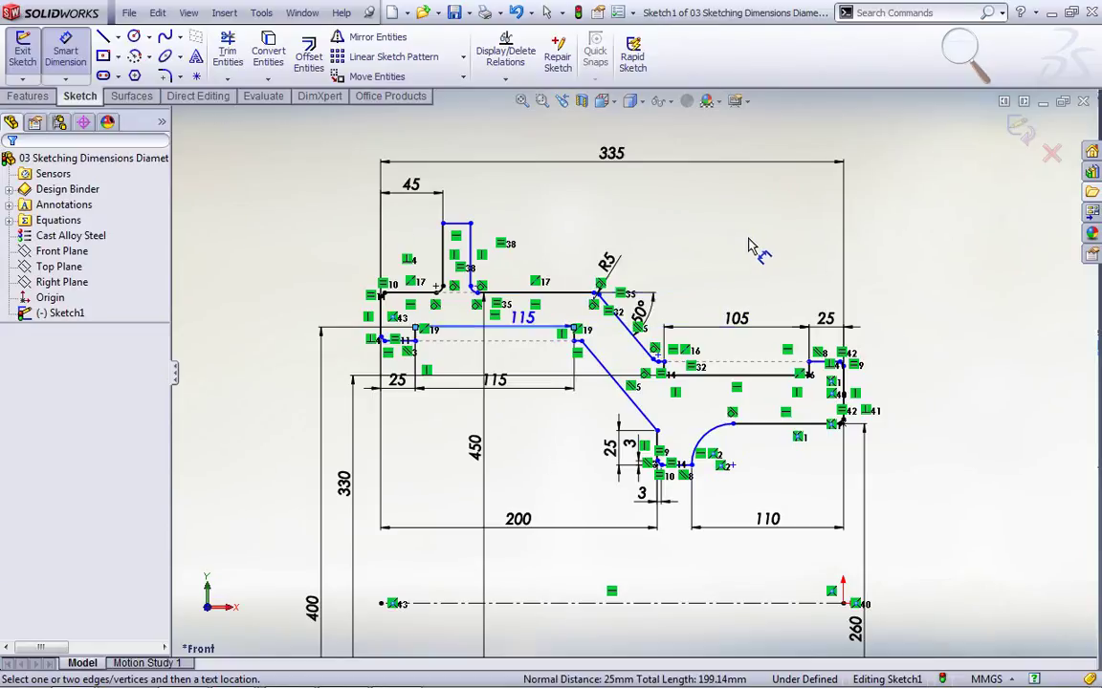
left_click(757, 374)
key("Escape")
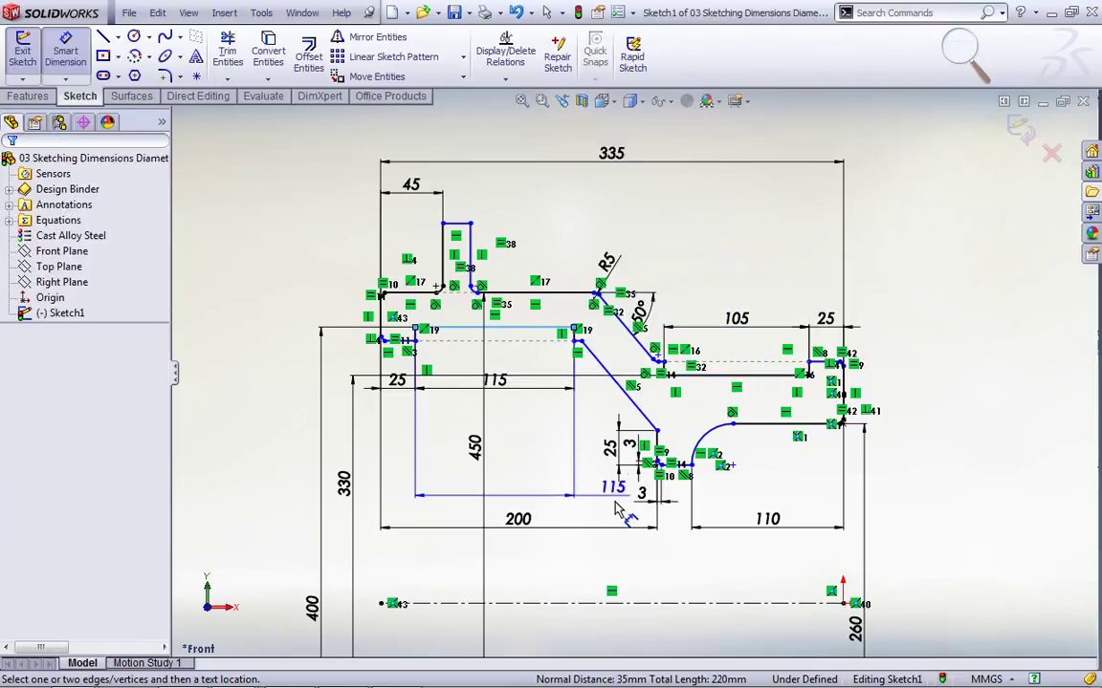
Try placing a doubled dimension from the selected 115 mm recess line to the centerline
left_click(583, 602)
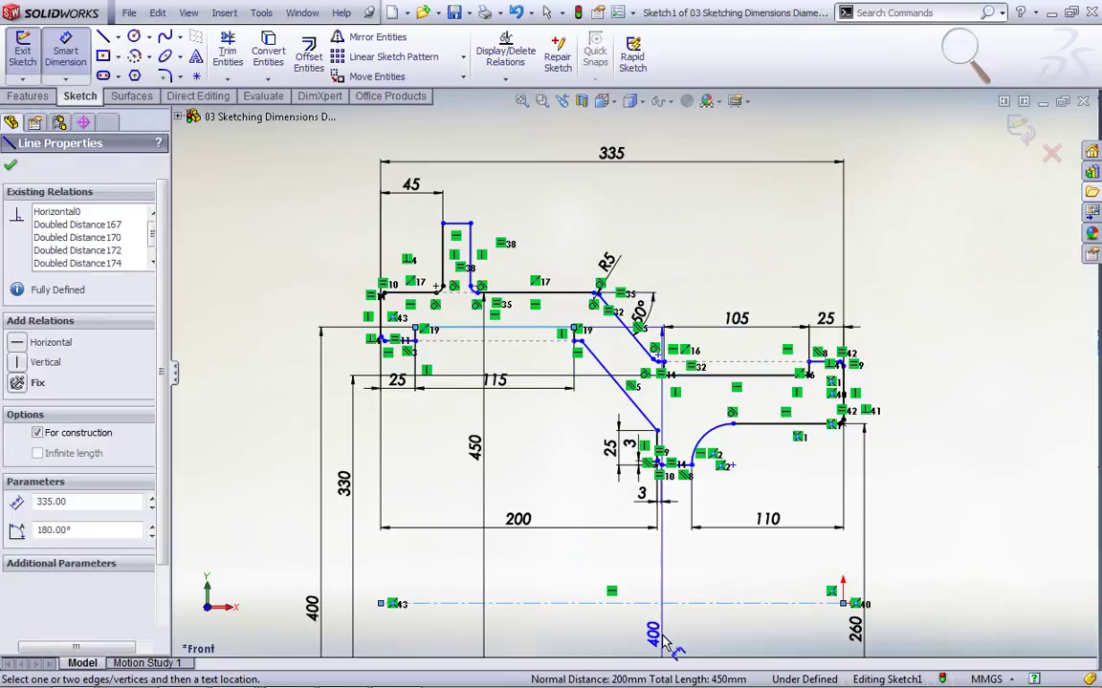
left_click(666, 642)
left_click(693, 260)
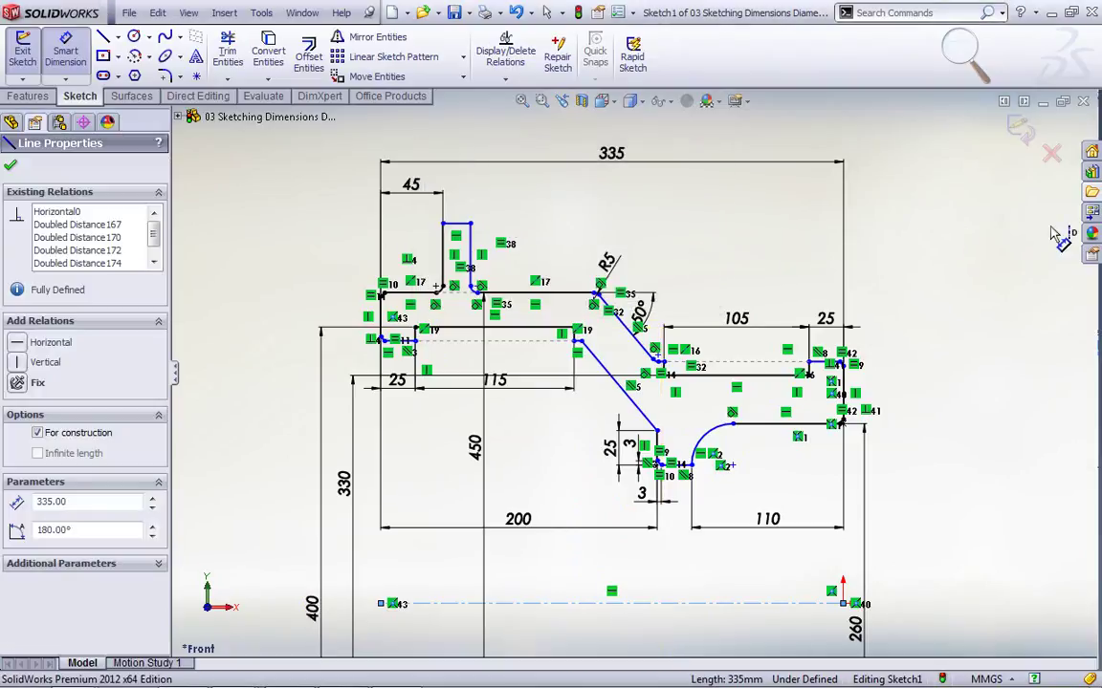
Open the part "04 Hole Wizard" and start a Hole Wizard feature
left_click(1091, 192)
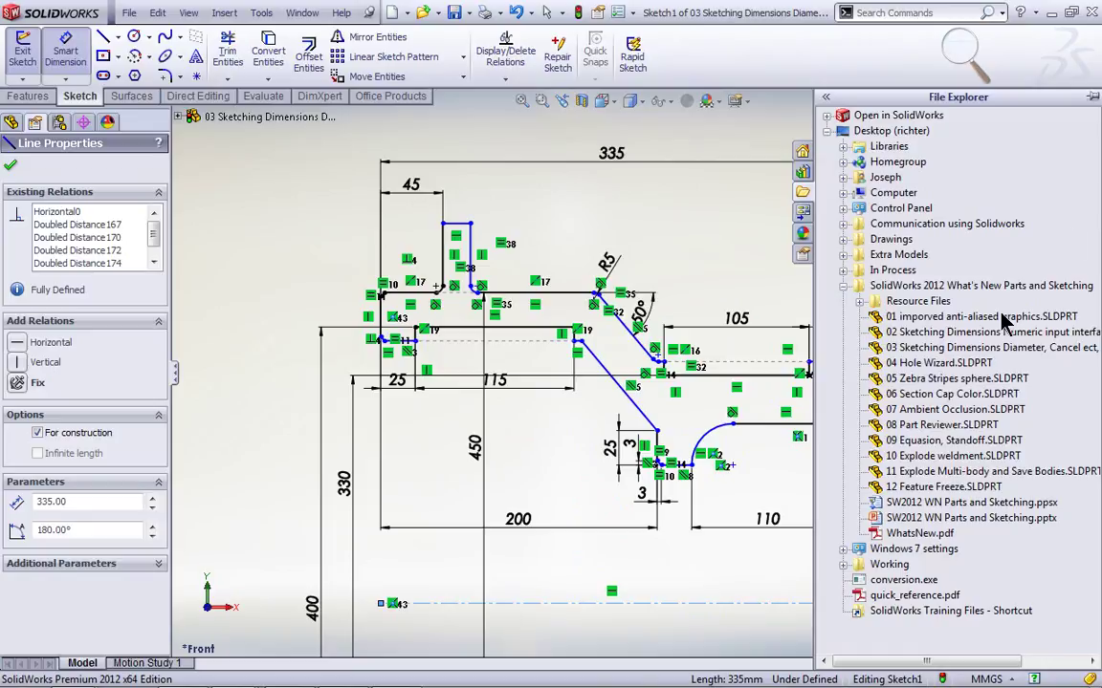
double_click(932, 363)
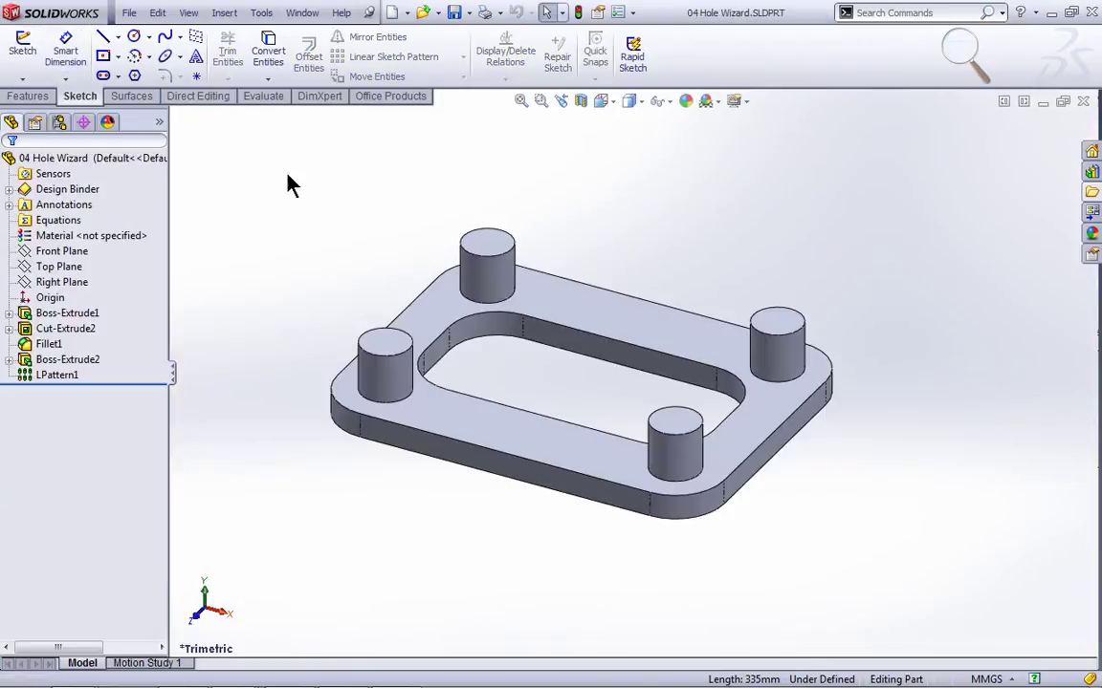
left_click(40, 96)
left_click(289, 55)
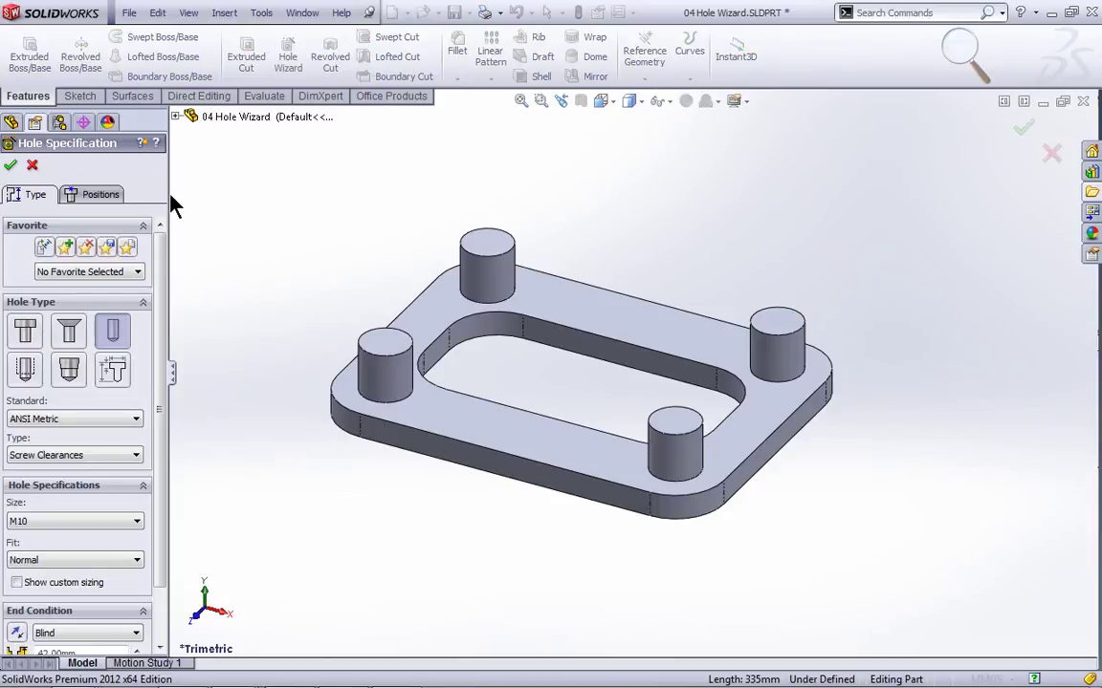
Begin positioning the M10 screw clearance hole, selecting the leftmost boss's top face as the placement face
left_click(116, 200)
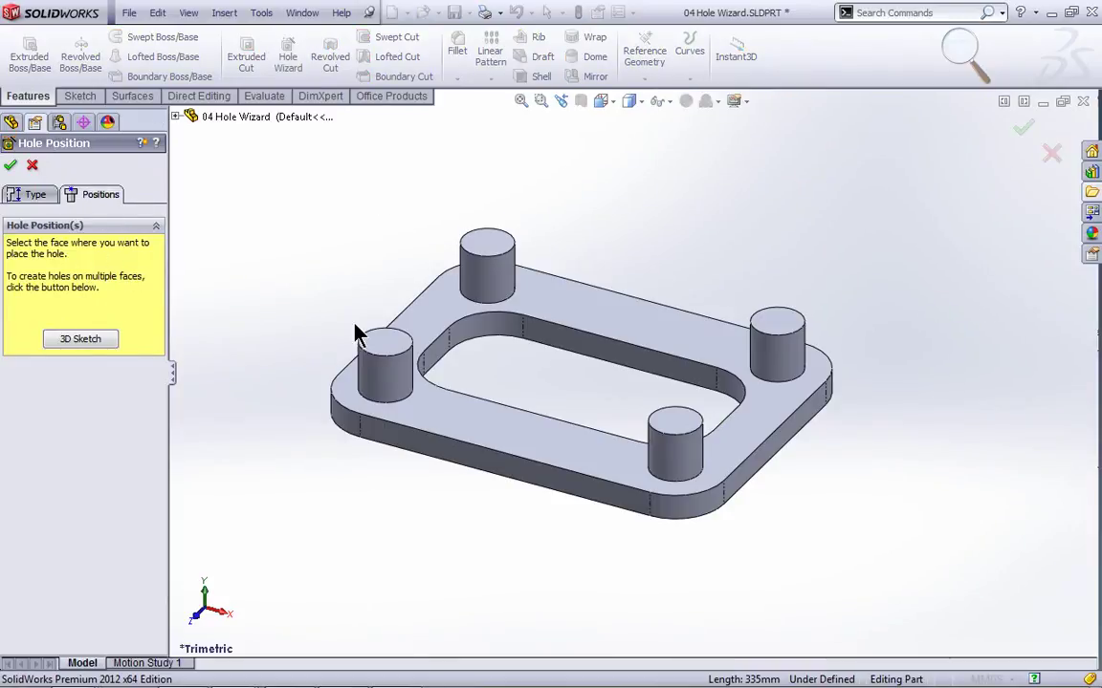
scroll(411, 356, "up", 10)
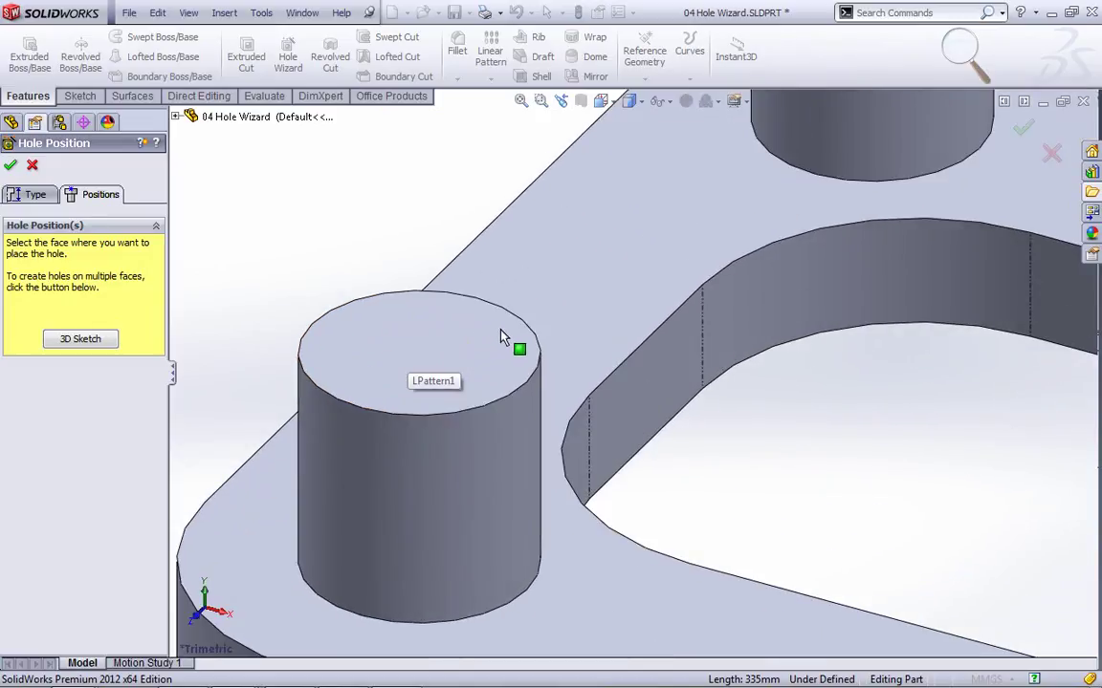
left_click(514, 340)
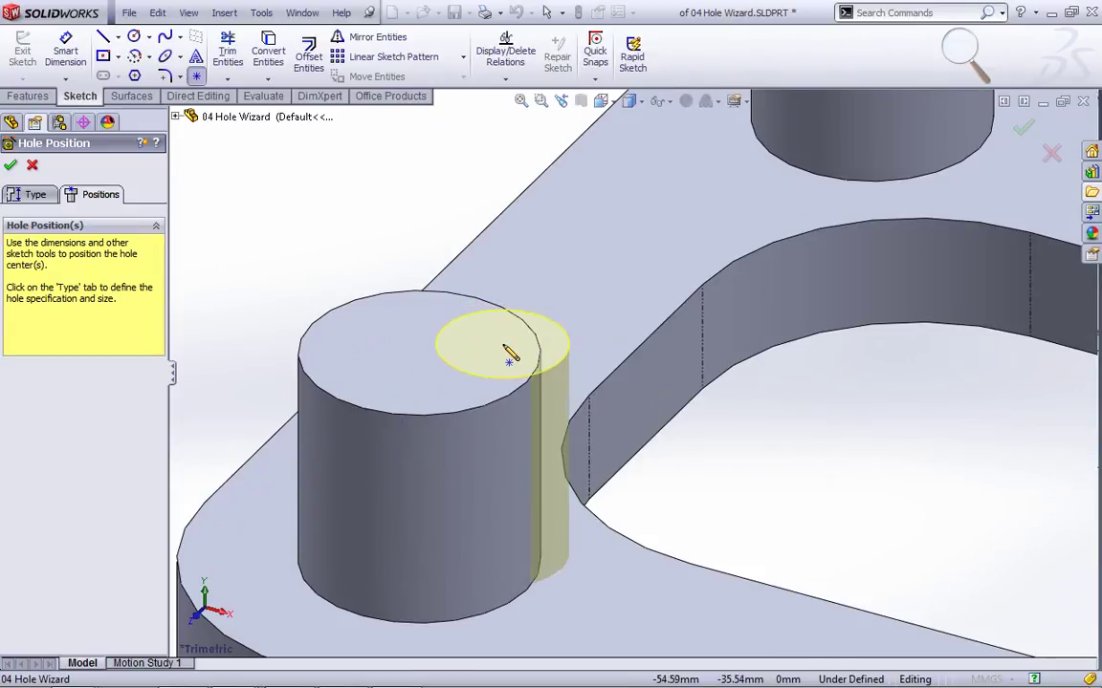
scroll(510, 354, "up", 6)
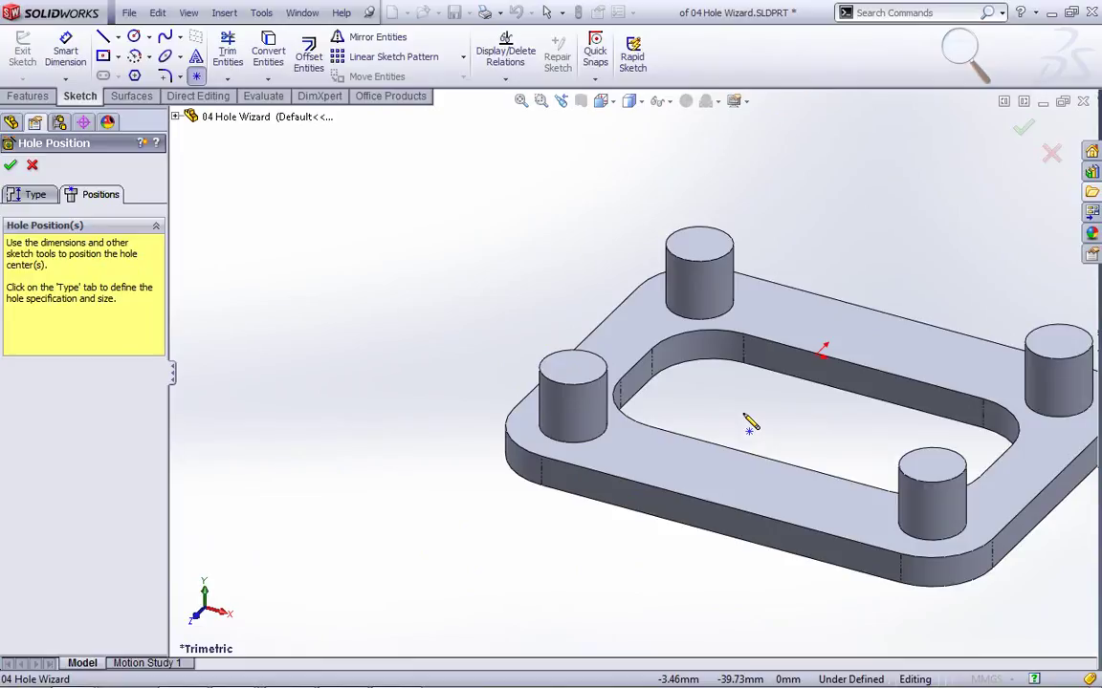
Place M10 clearance holes at the centres of all four cylindrical bosses and create the hole feature
left_click(572, 367)
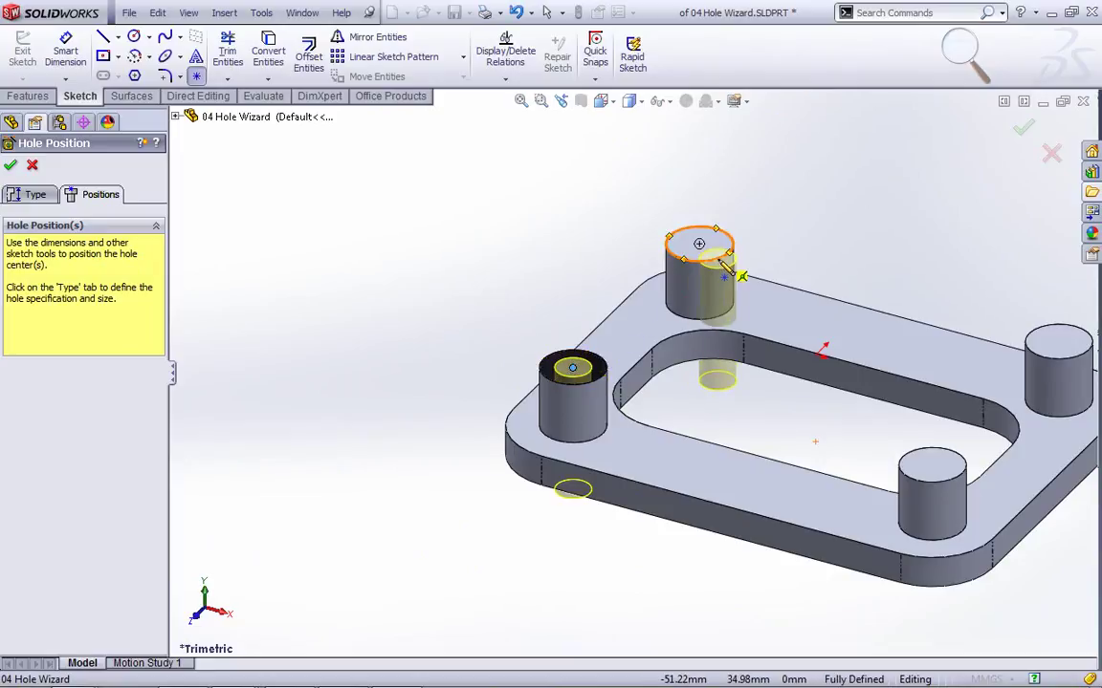
left_click(699, 244)
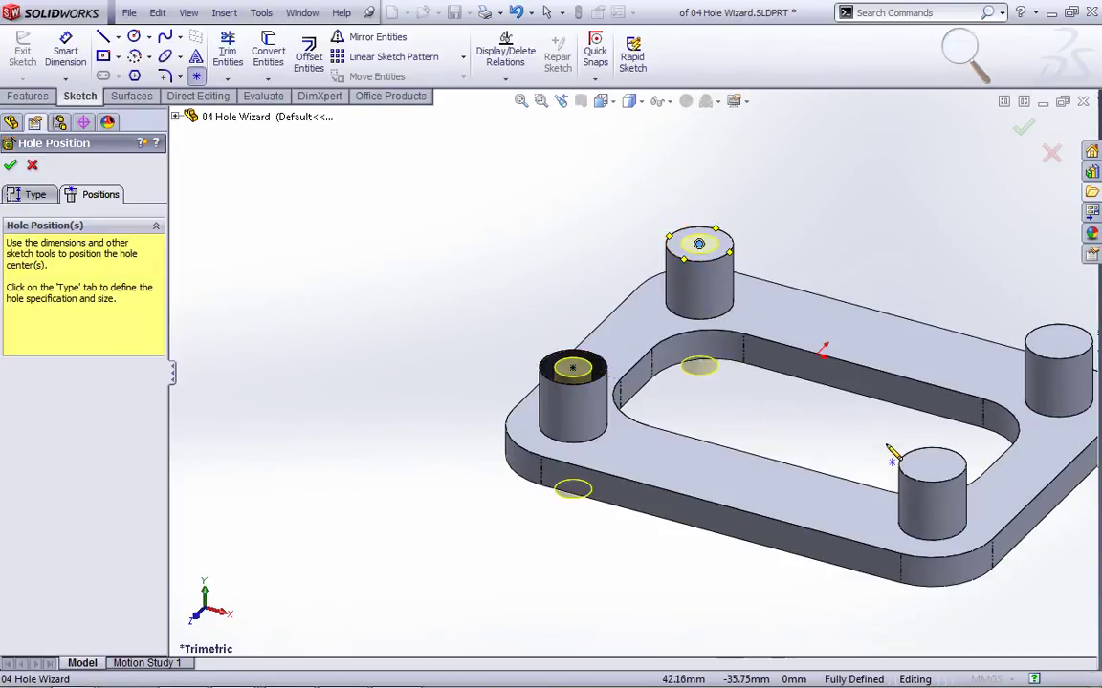
left_click(932, 466)
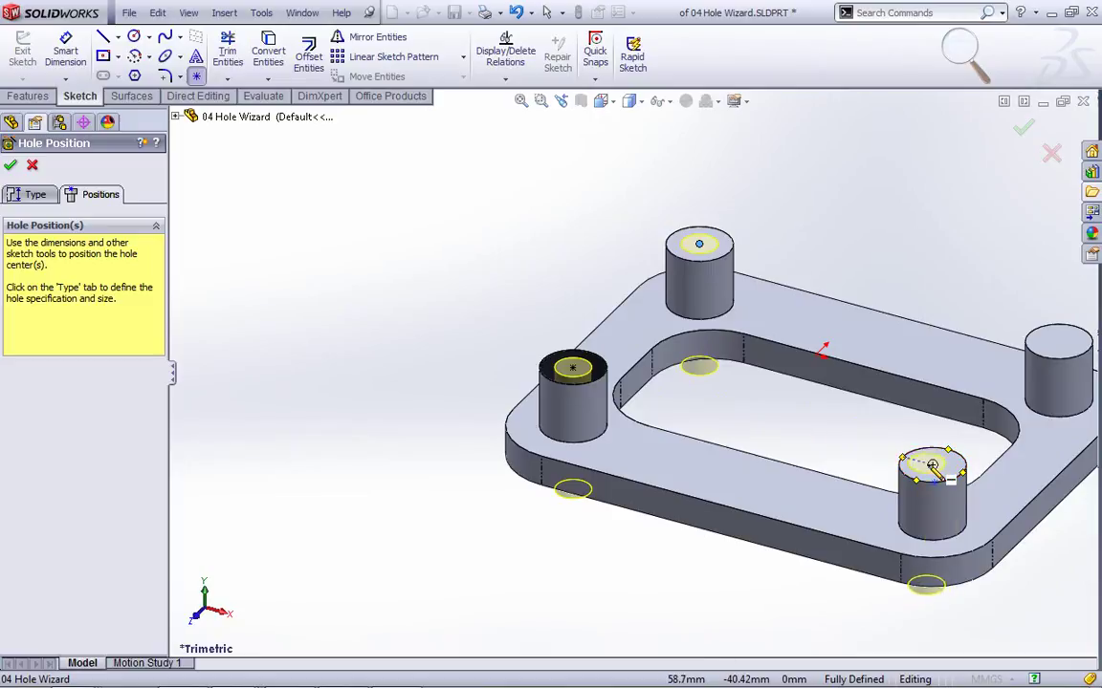
left_click(1058, 343)
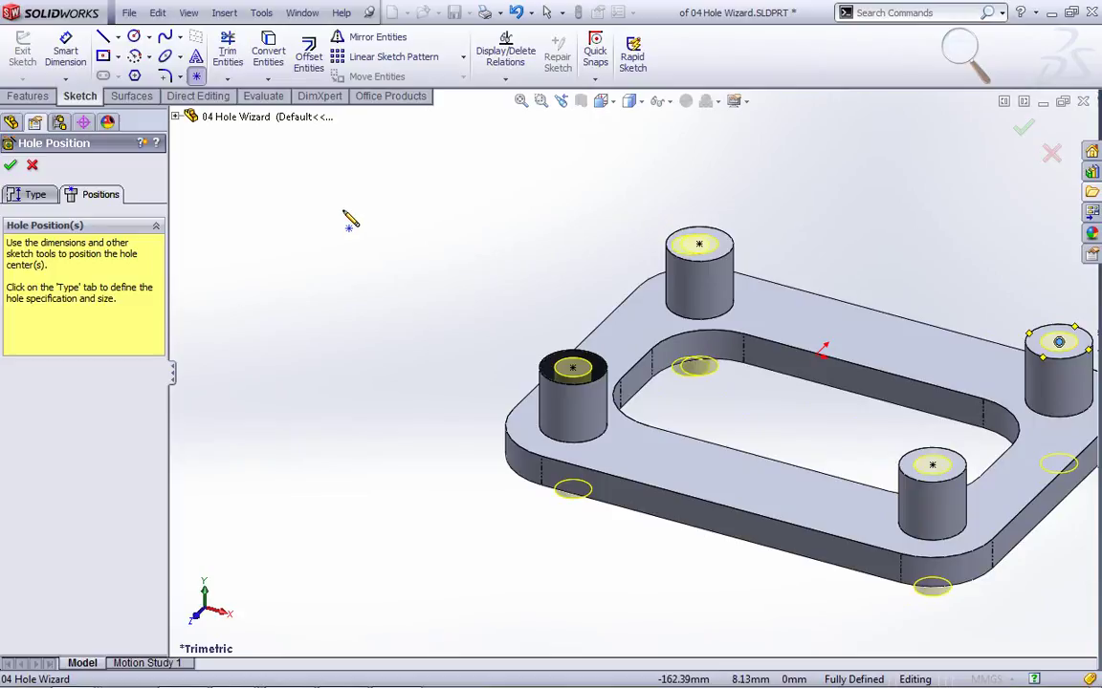
left_click(198, 80)
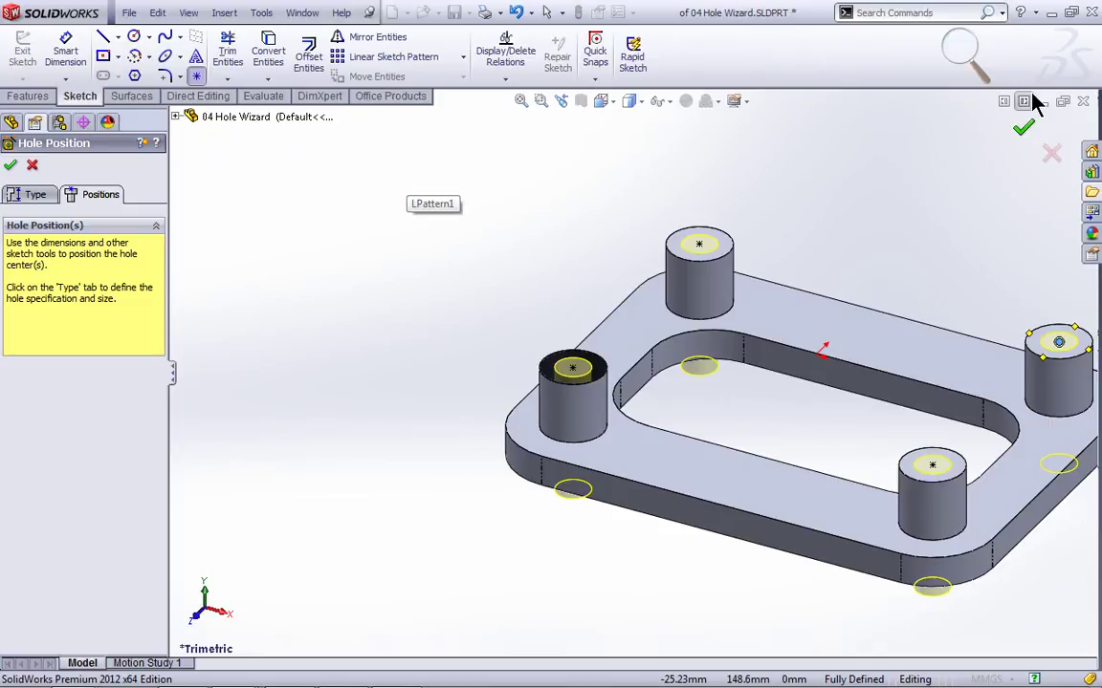
left_click(1023, 127)
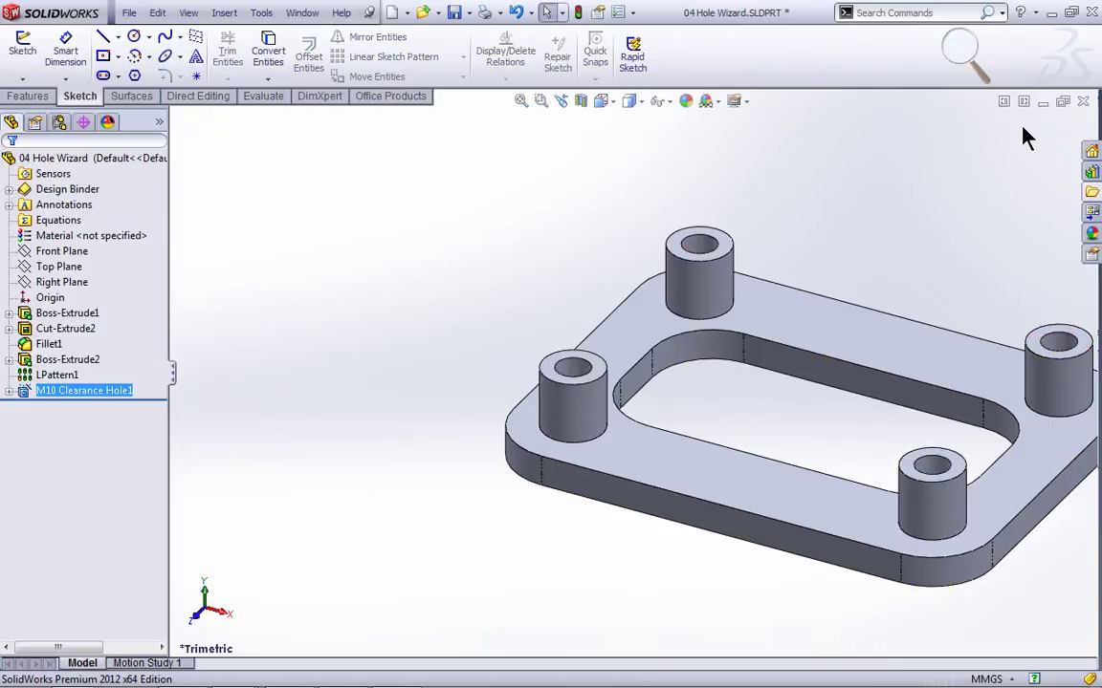
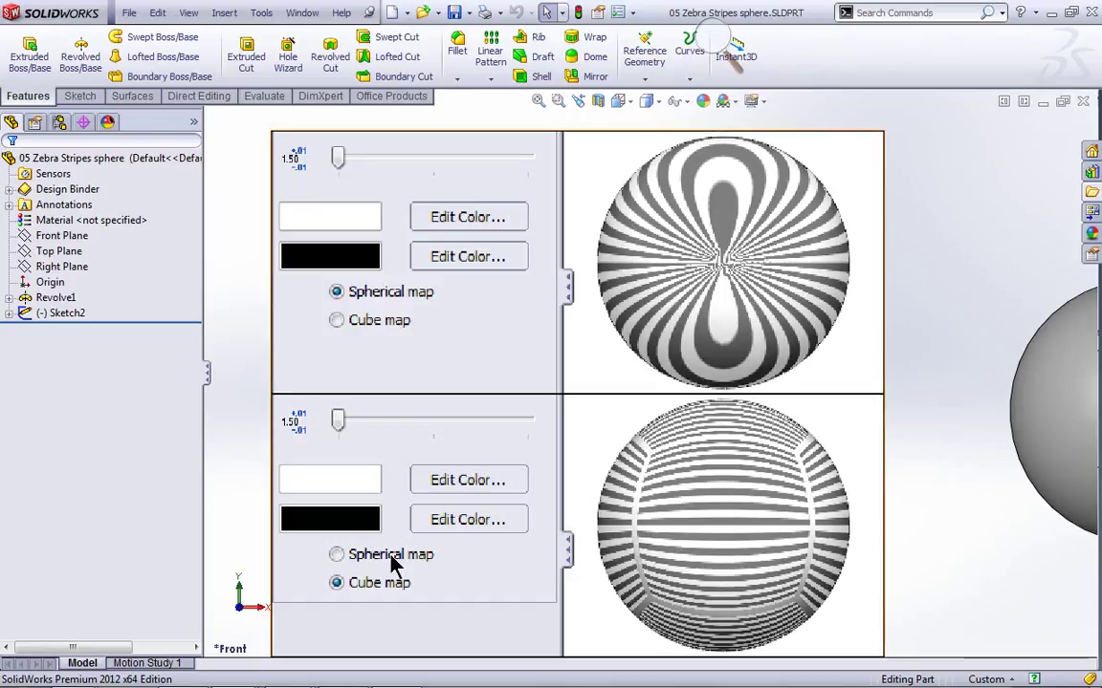
Turn on the Zebra Stripes display for the sphere beside the comparison picture
middle_click_drag(880, 509, 823, 508, "ctrl")
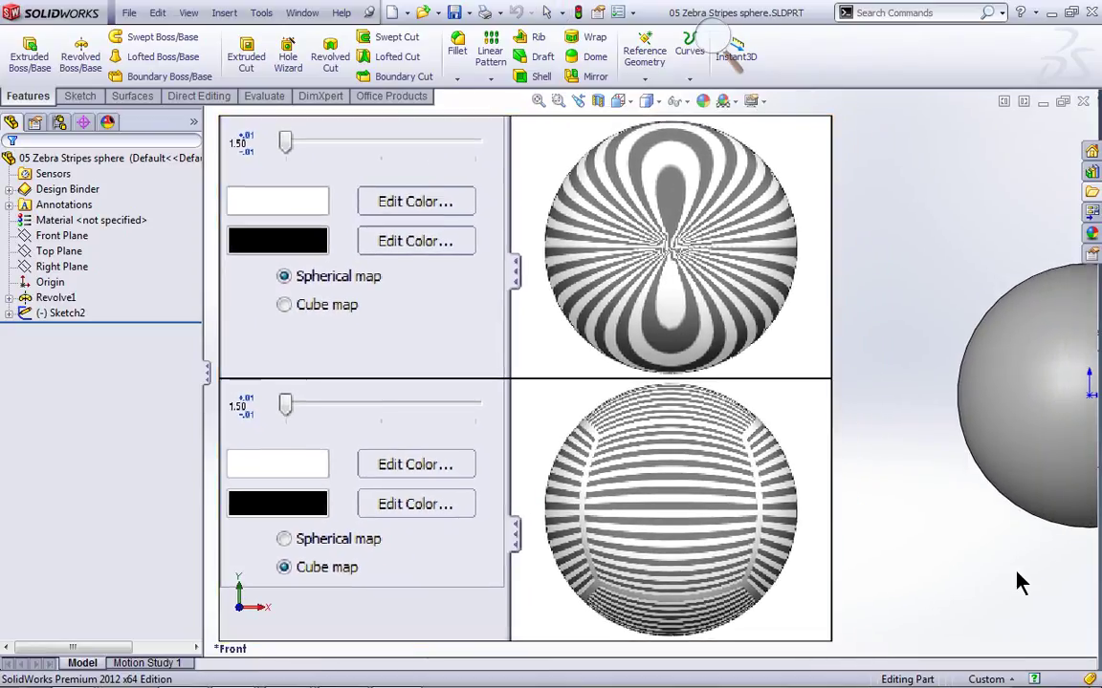
middle_click_drag(1022, 584, 644, 590, "ctrl")
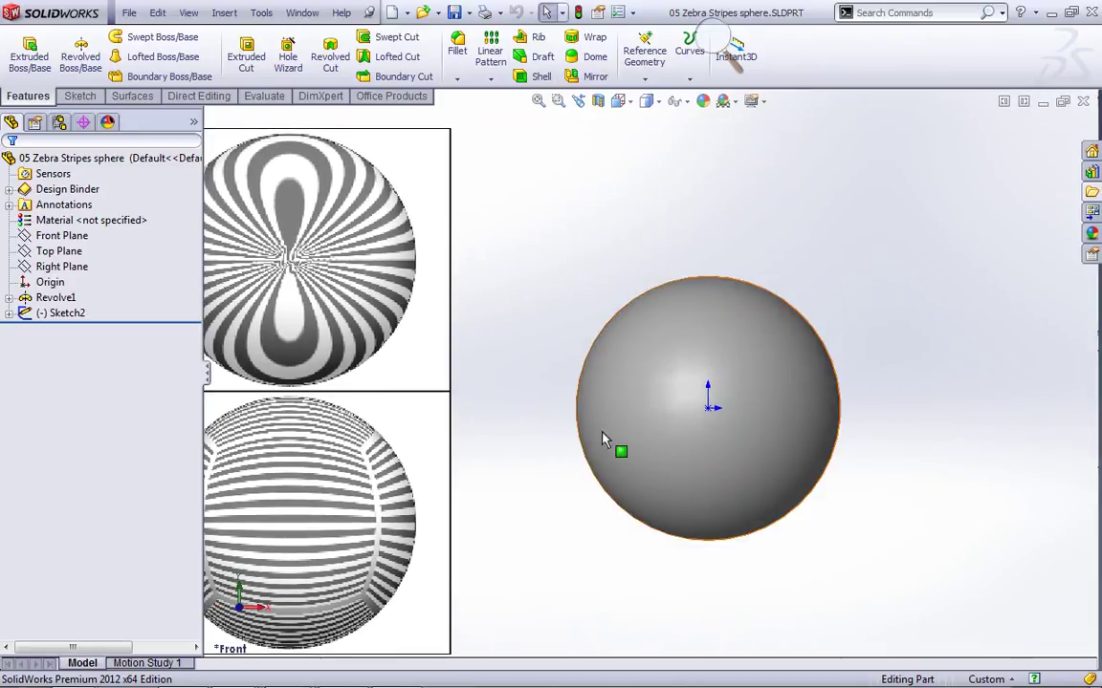
scroll(762, 413, "down", 3)
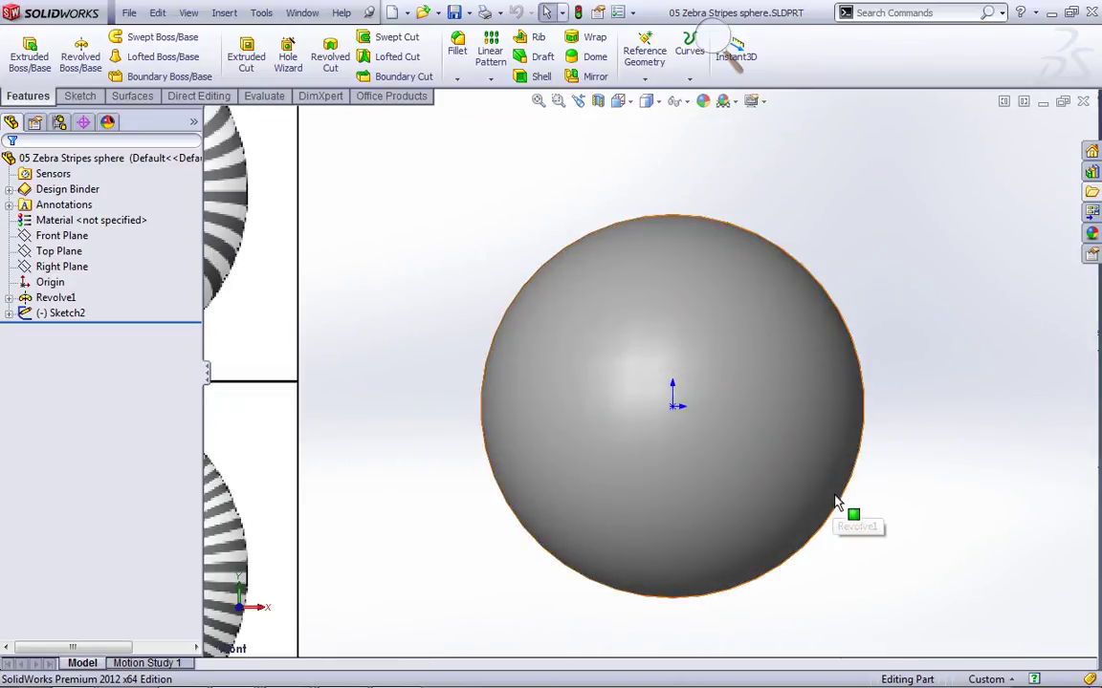
left_click(188, 12)
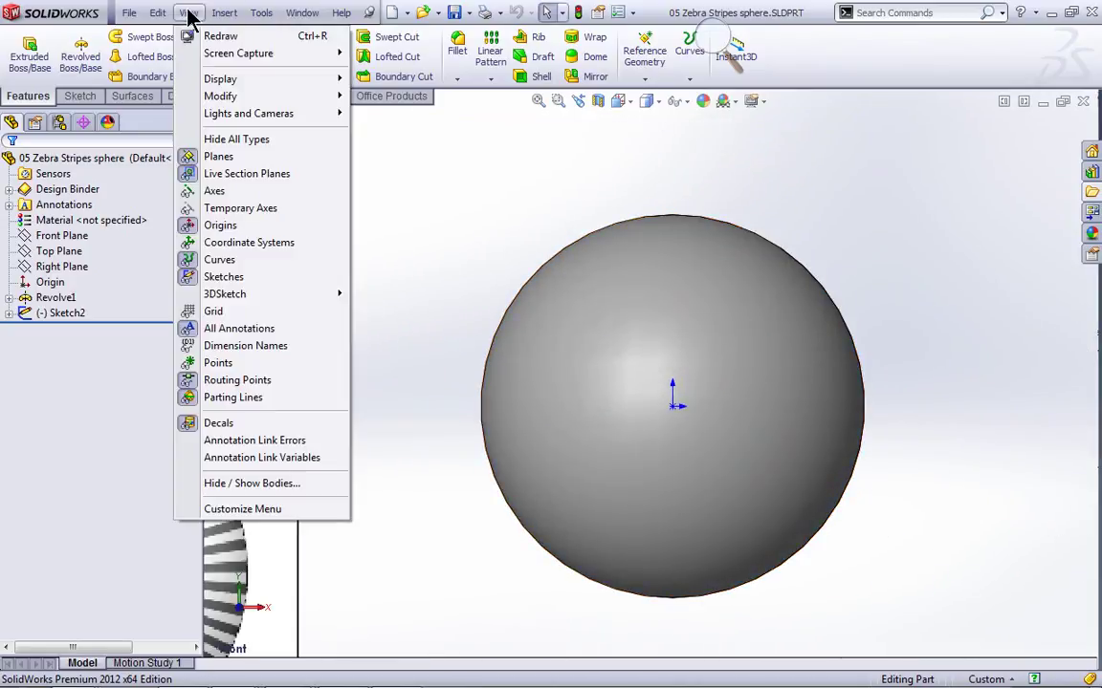
mouse_move(219, 84)
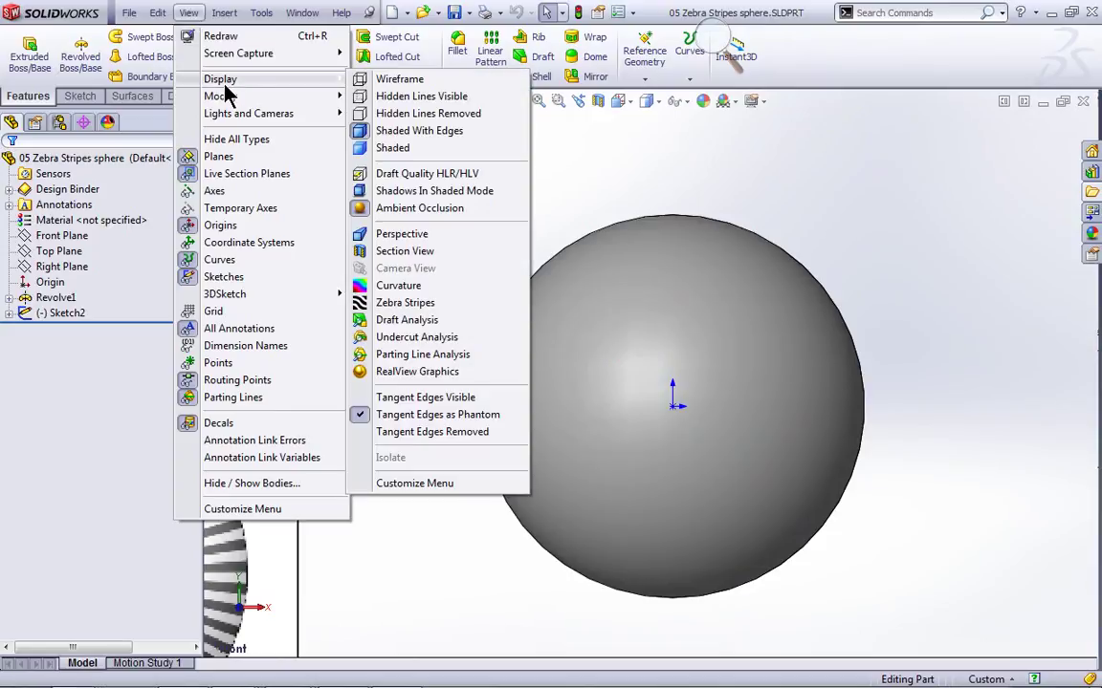
left_click(489, 306)
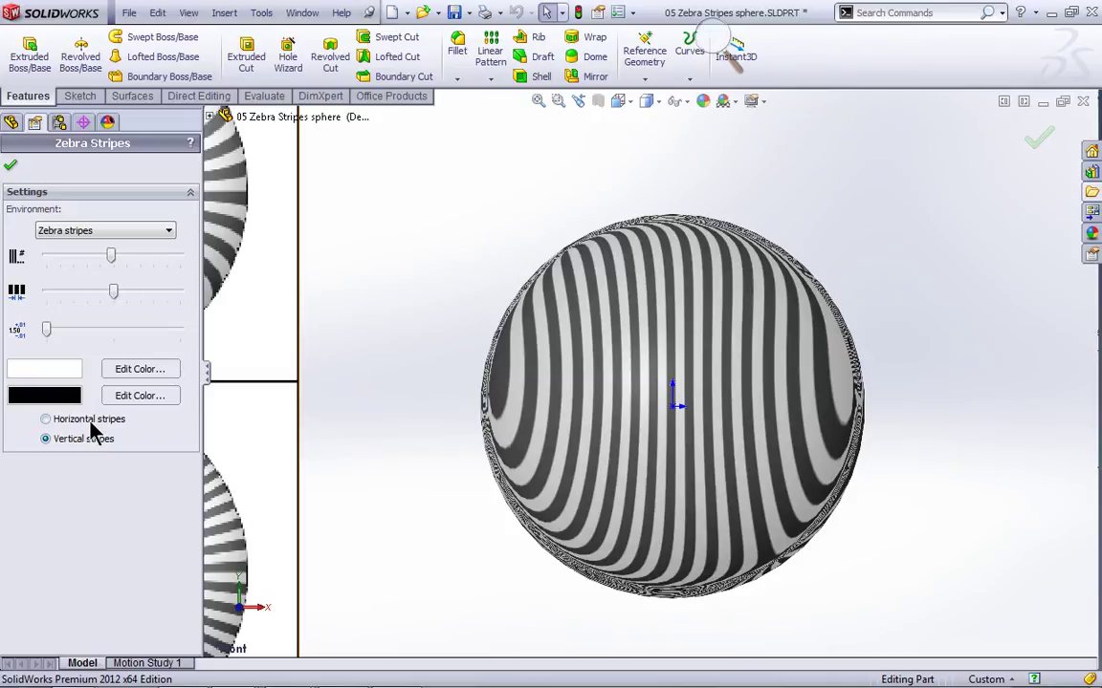
Switch the zebra stripes to horizontal and accept the settings, reducing the program window from full screen
left_click(57, 420)
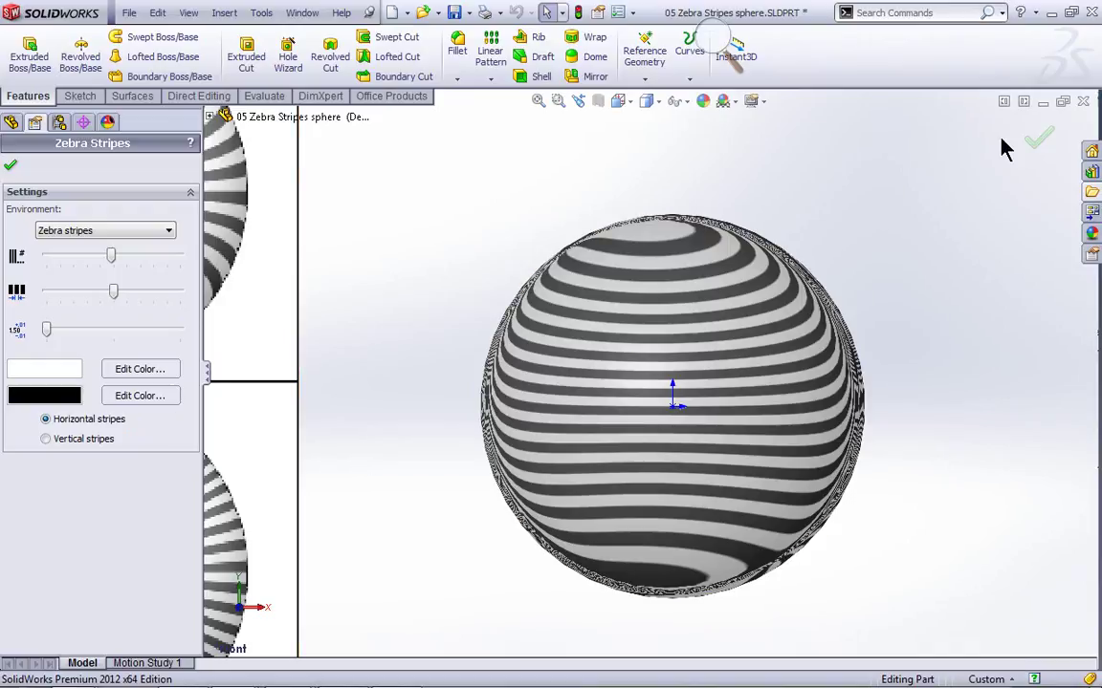
left_click(1041, 139)
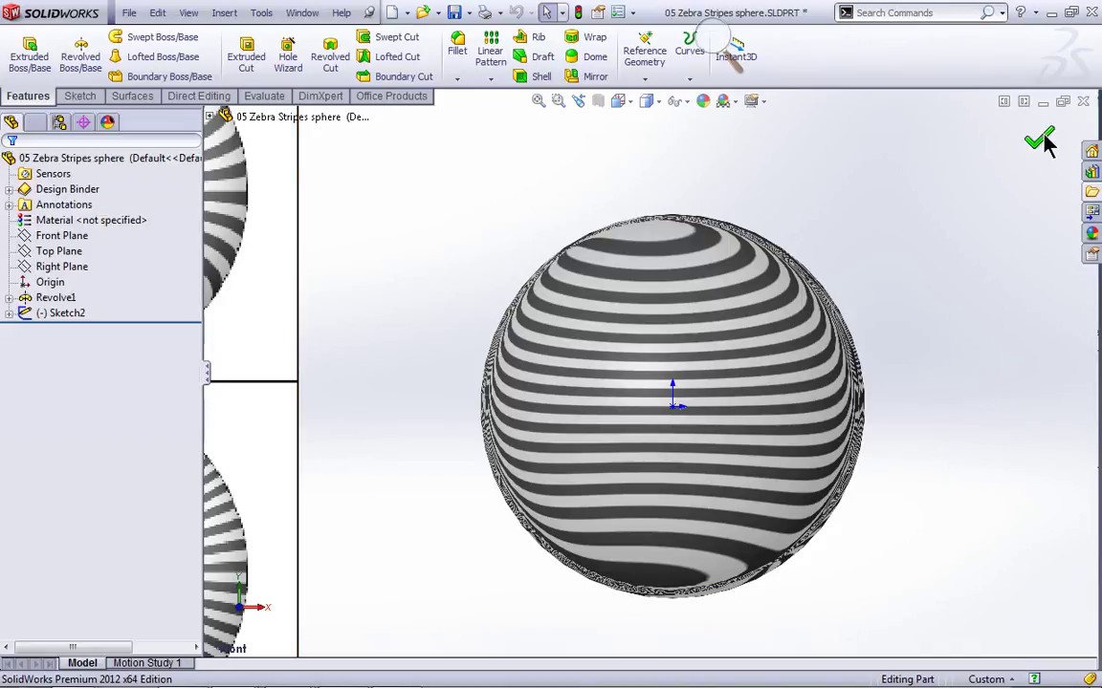
left_click(1078, 11)
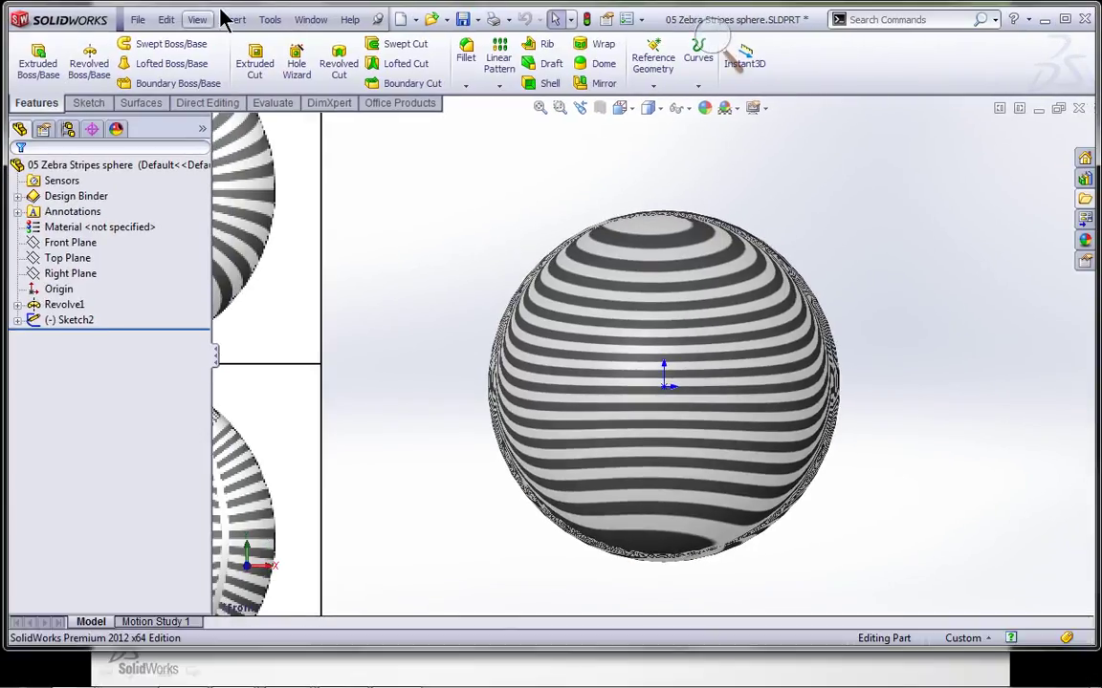
Arrange the 2012 window side by side with SolidWorks 2011 and switch to the 2011 sphere part, collapsing its feature tree
left_click_drag(84, 6, 1096, 5)
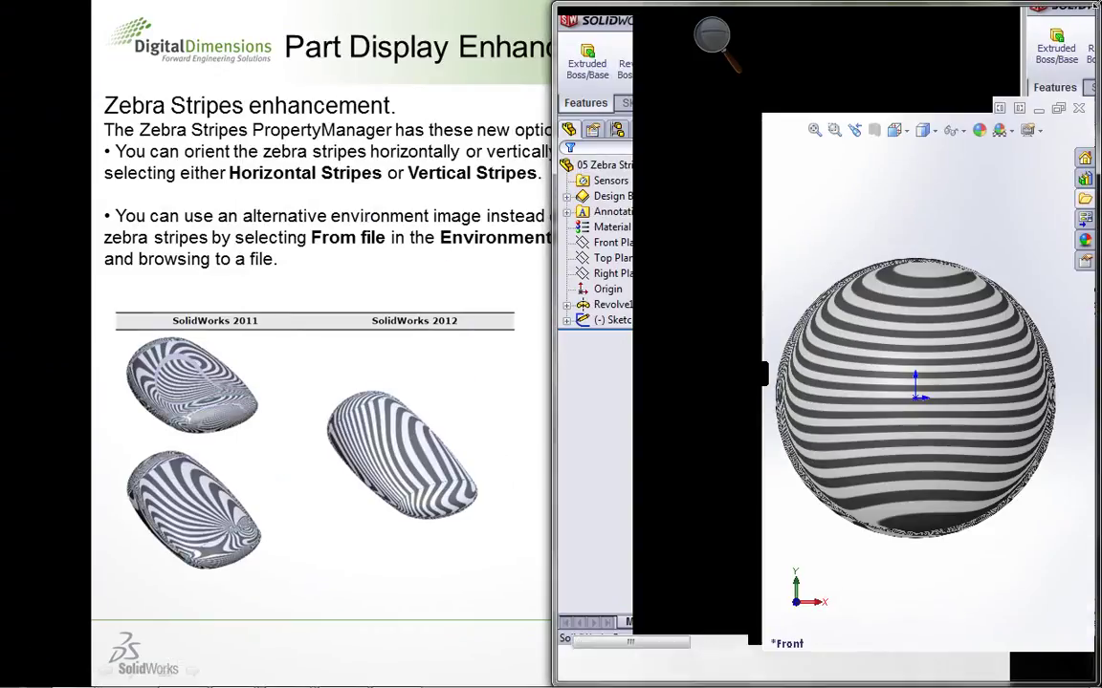
key("alt+Tab")
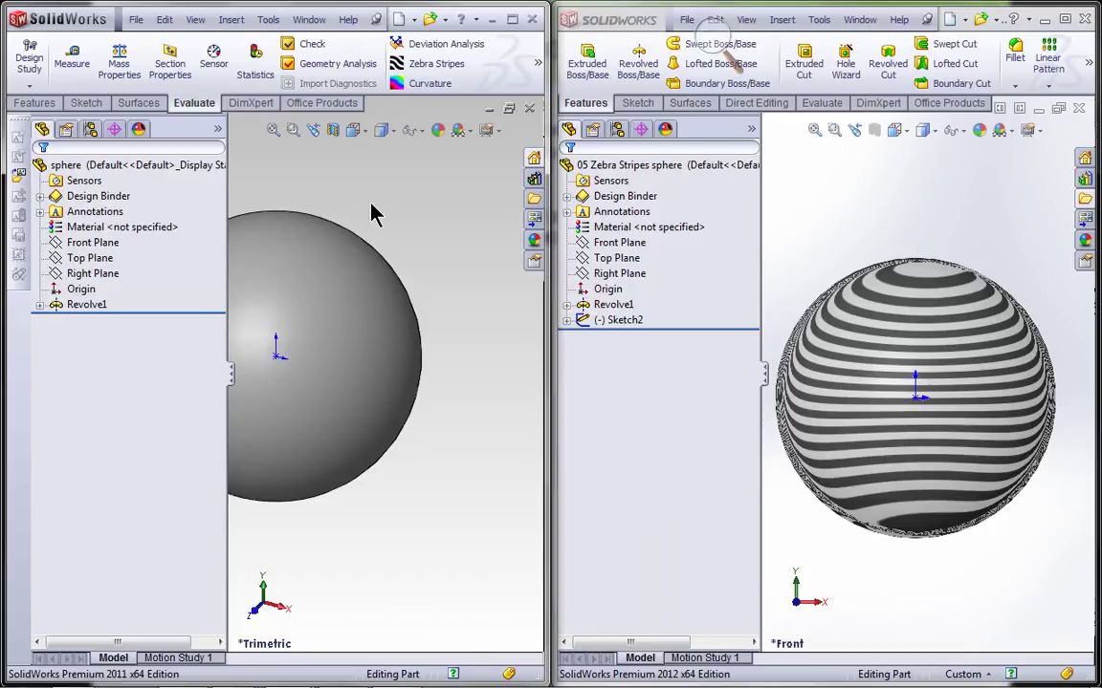
left_click(230, 373)
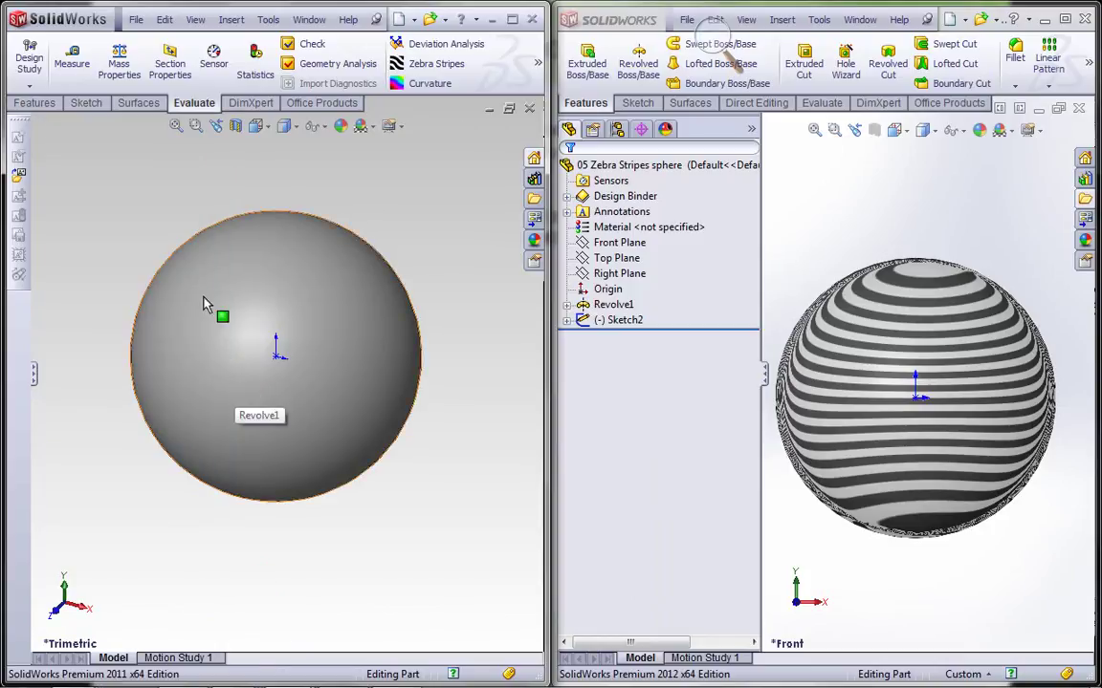
Turn on the Zebra Stripes display for the 2011 sphere and expand its settings
left_click(195, 19)
mouse_move(287, 85)
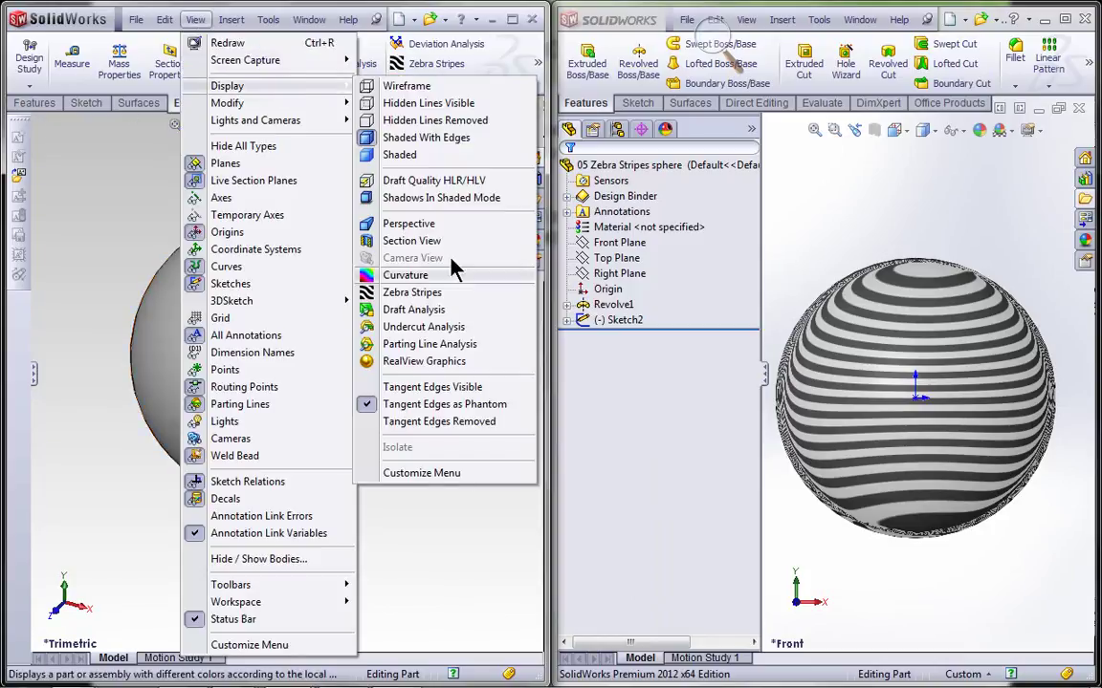
left_click(454, 294)
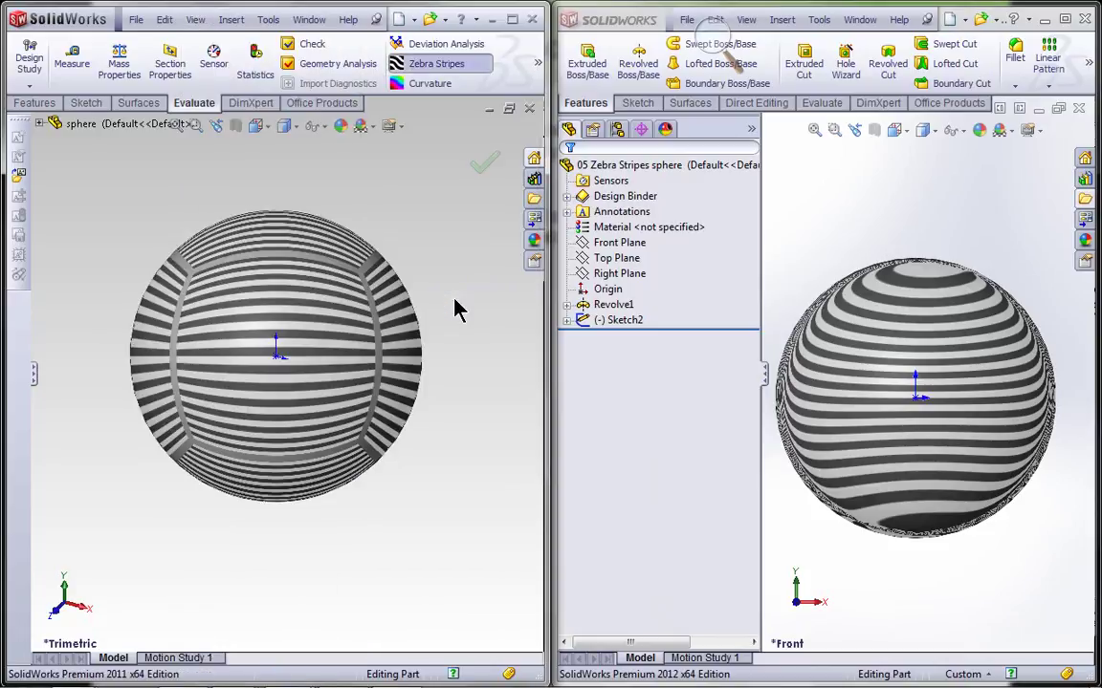
left_click(35, 376)
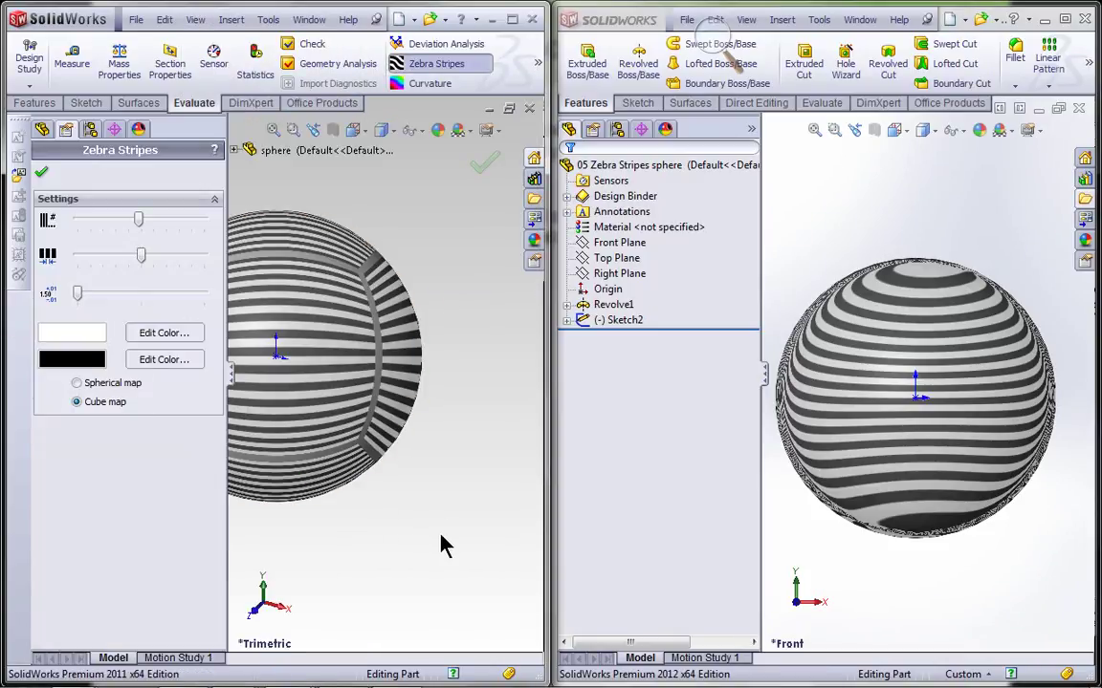
Examine the cube map stripes and their seams on the 2011 sphere from several angles
middle_click_drag(443, 545, 505, 532, "ctrl")
middle_click_drag(451, 483, 425, 401)
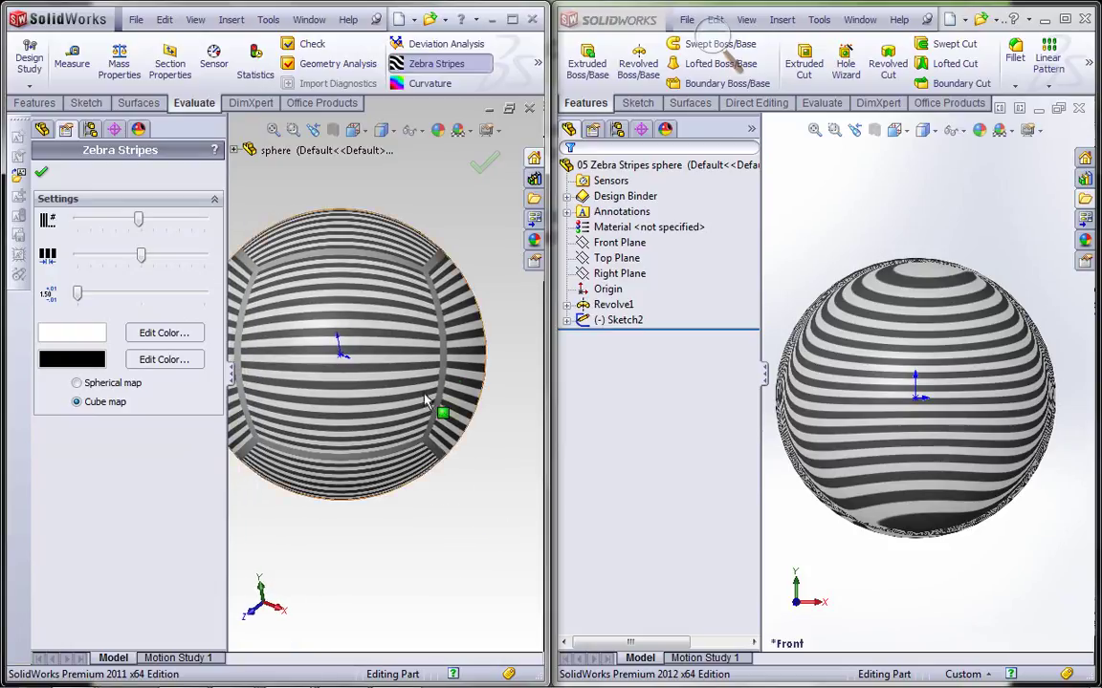
middle_click_drag(469, 335, 420, 296)
scroll(420, 296, "down", 5)
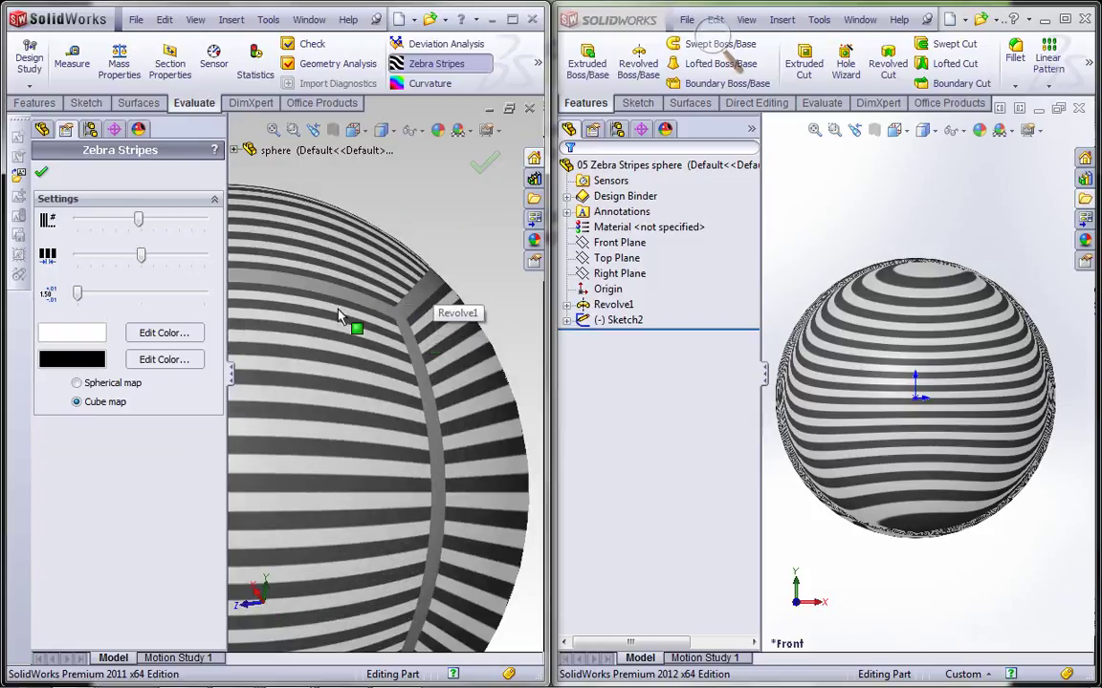
scroll(375, 364, "up", 5)
scroll(382, 368, "down", 2)
scroll(392, 373, "up", 2)
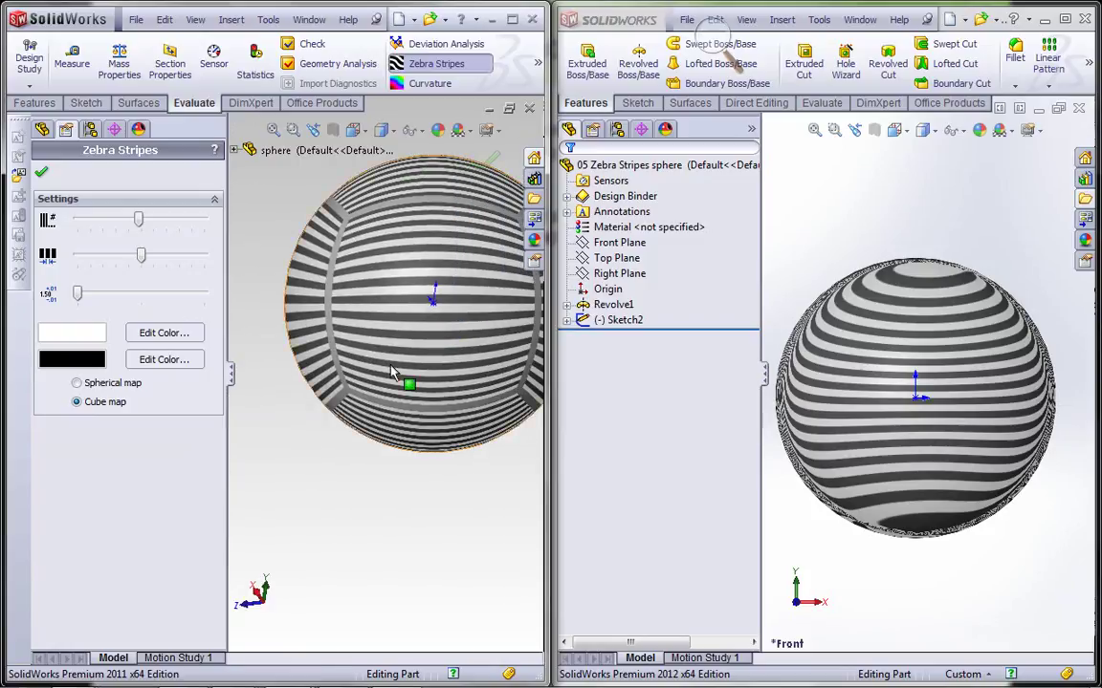
middle_click_drag(358, 408, 294, 450, "ctrl")
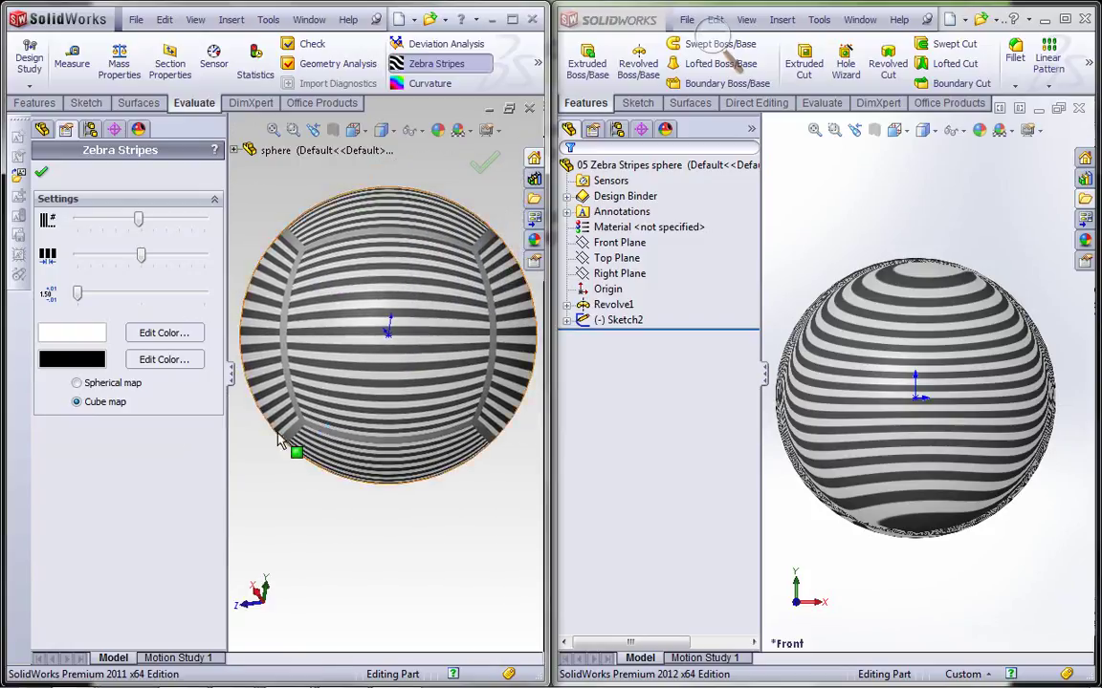
Switch the 2011 sphere's zebra stripes to Spherical map, accept the settings and inspect the pattern from several directions
left_click(113, 385)
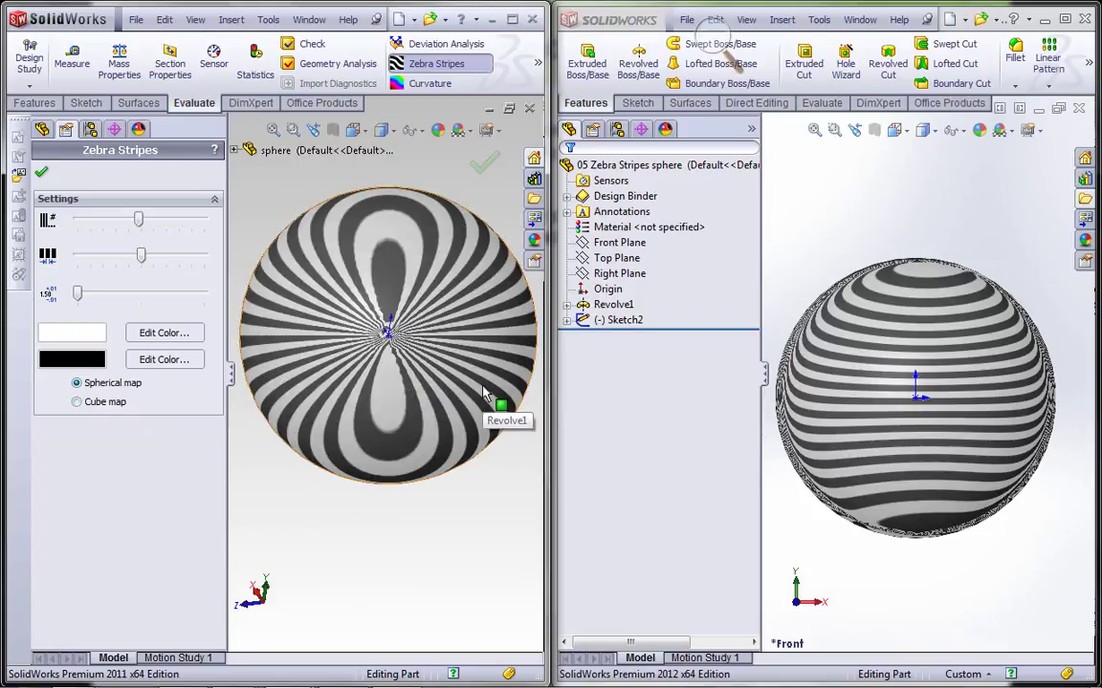
key("Return")
middle_click_drag(472, 387, 447, 392)
middle_click_drag(503, 360, 620, 408)
middle_click_drag(535, 425, 433, 446)
middle_click_drag(315, 403, 363, 300)
Return the 2011 sphere's zebra stripes to Cube map, accept the settings and inspect the sphere
right_click(297, 213)
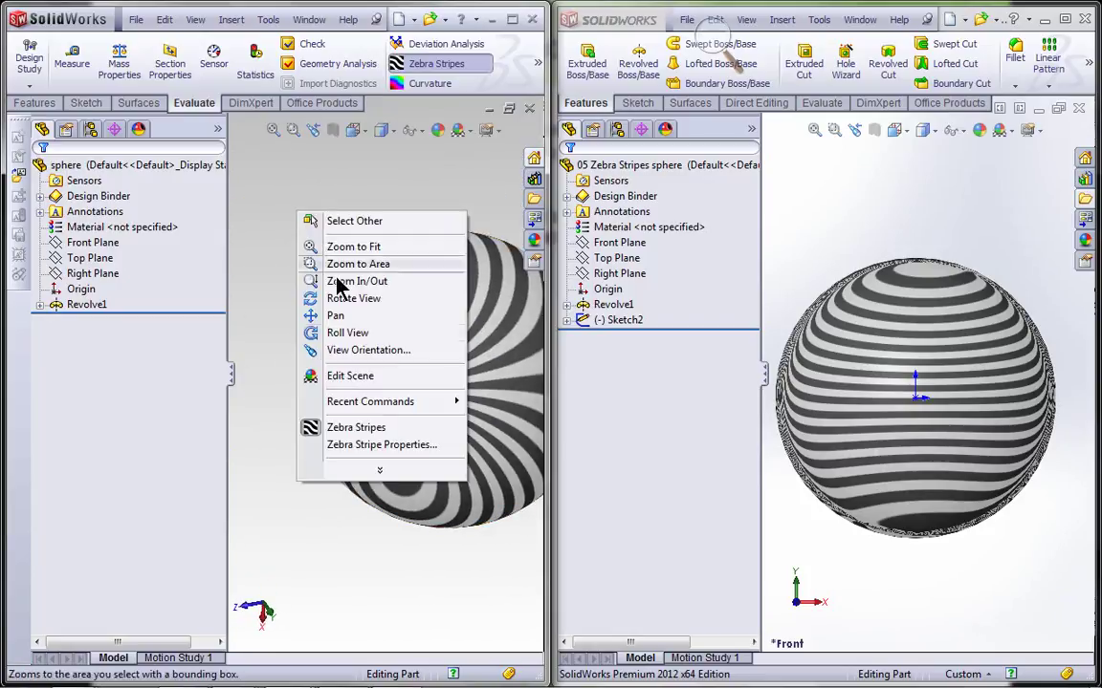
left_click(373, 444)
left_click(99, 401)
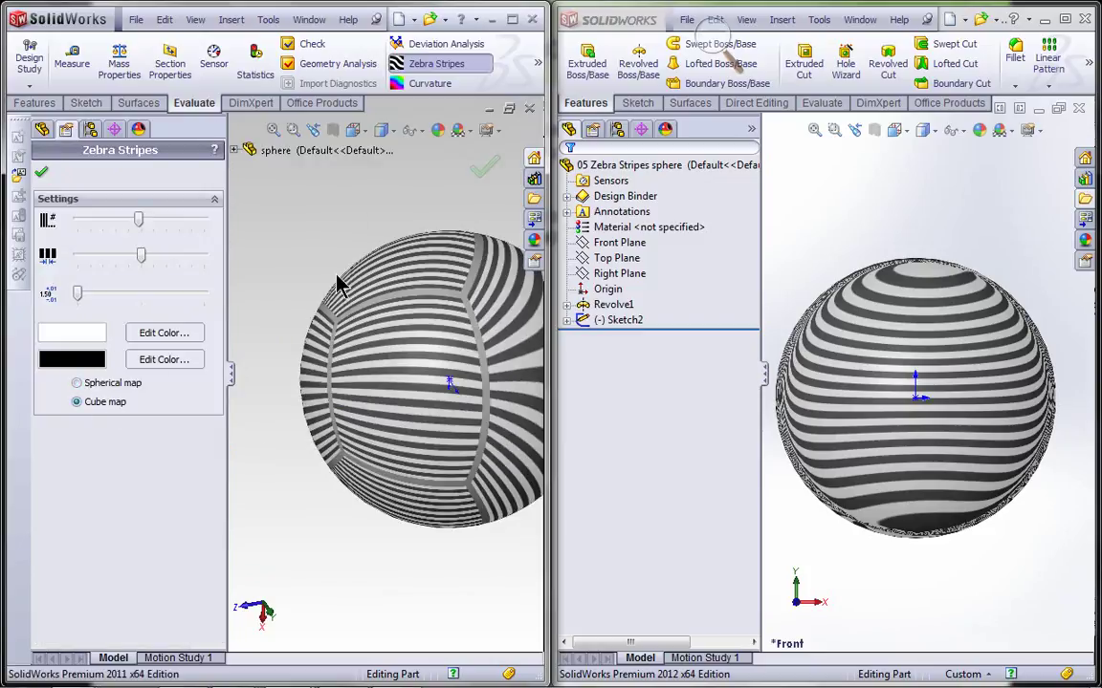
key("Return")
middle_click_drag(292, 260, 422, 352)
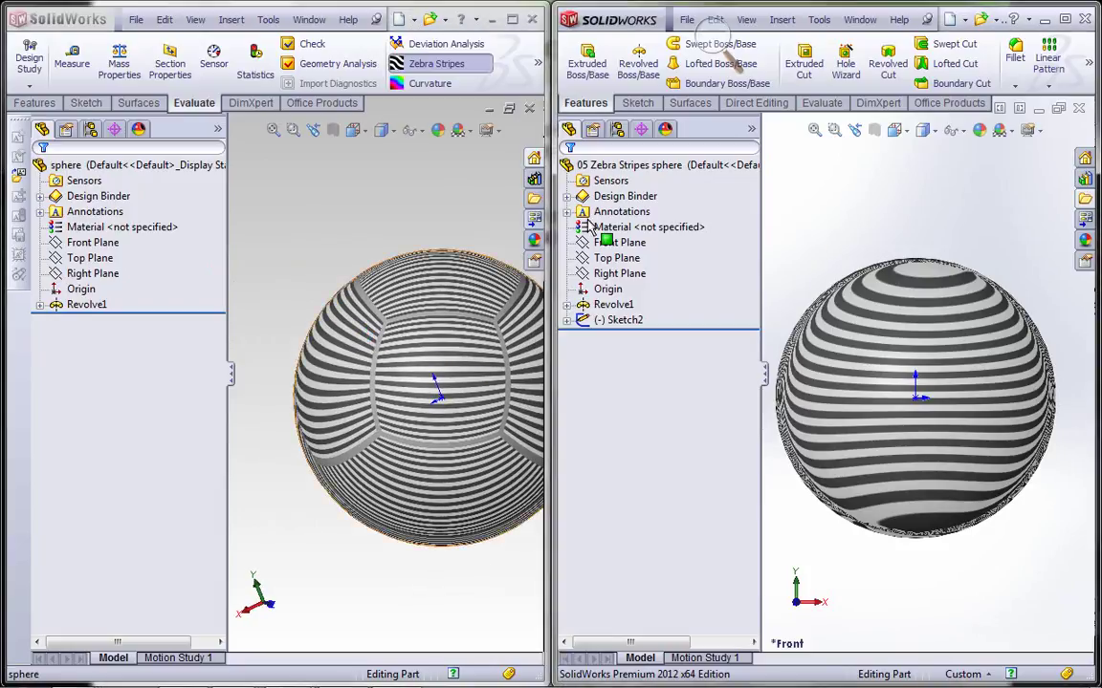
Check the edition and service pack of SolidWorks 2011 in its About information
left_click(348, 19)
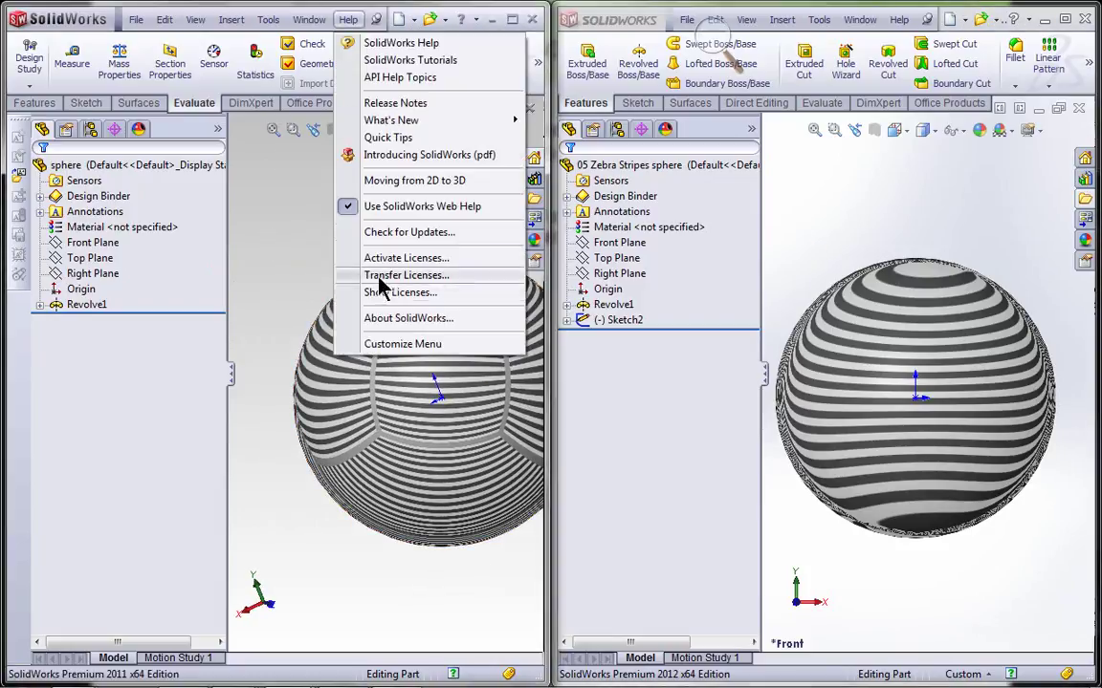
left_click(393, 318)
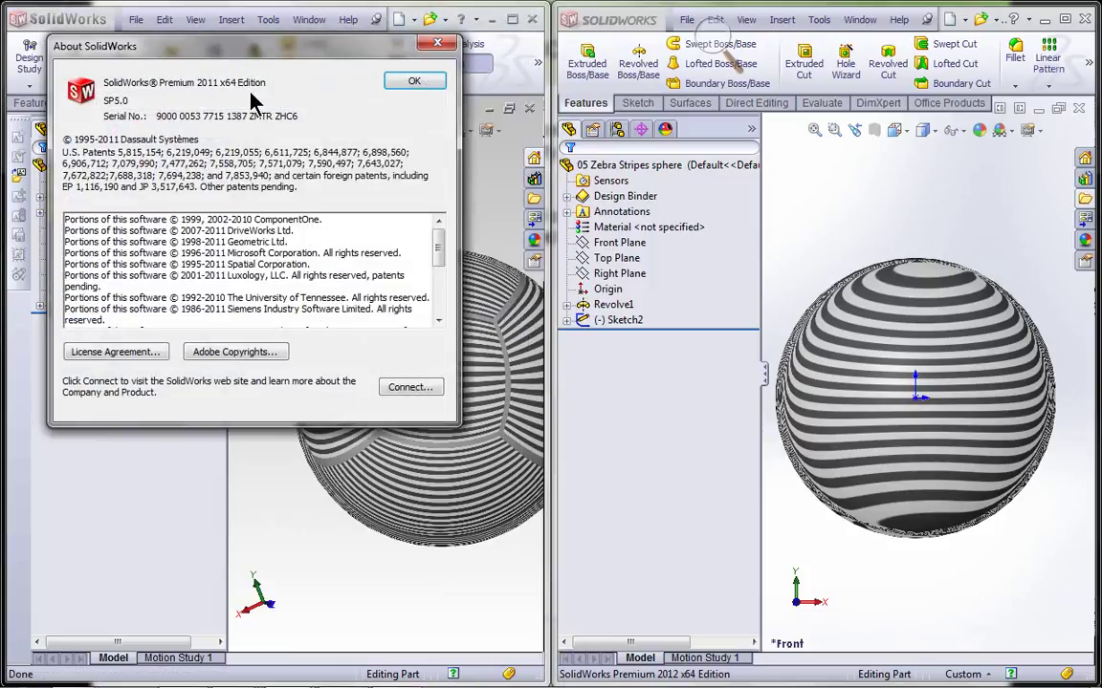
left_click(415, 83)
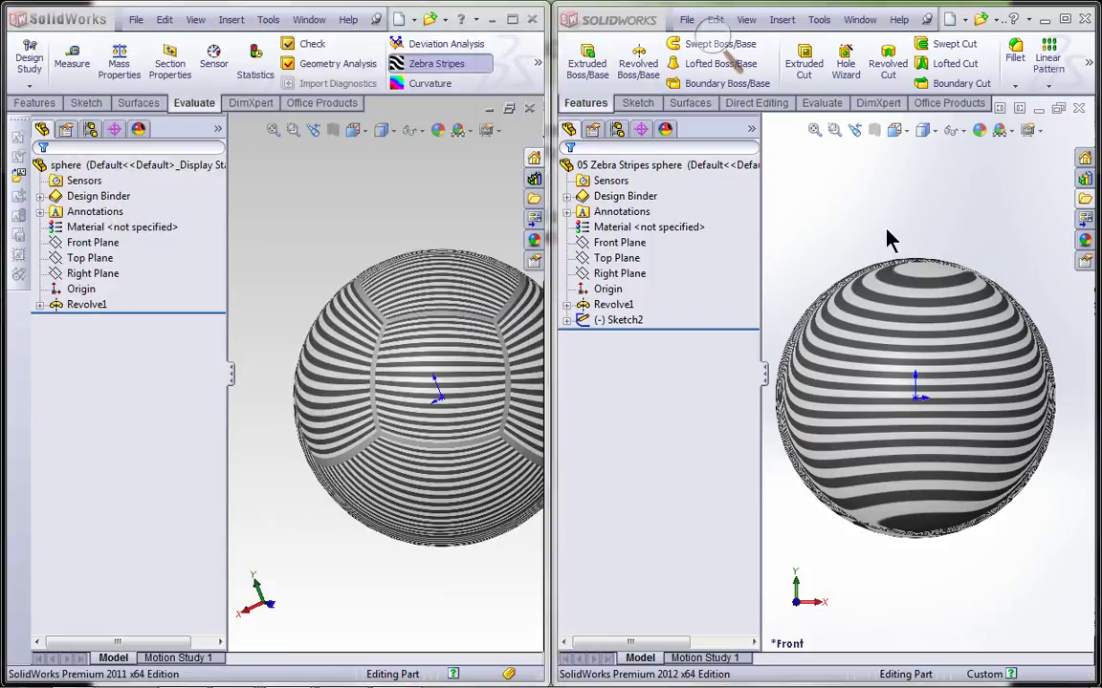
Switch the 2012 sphere's zebra stripes to Vertical stripes, accept the settings and inspect the pattern
right_click(850, 201)
left_click(912, 432)
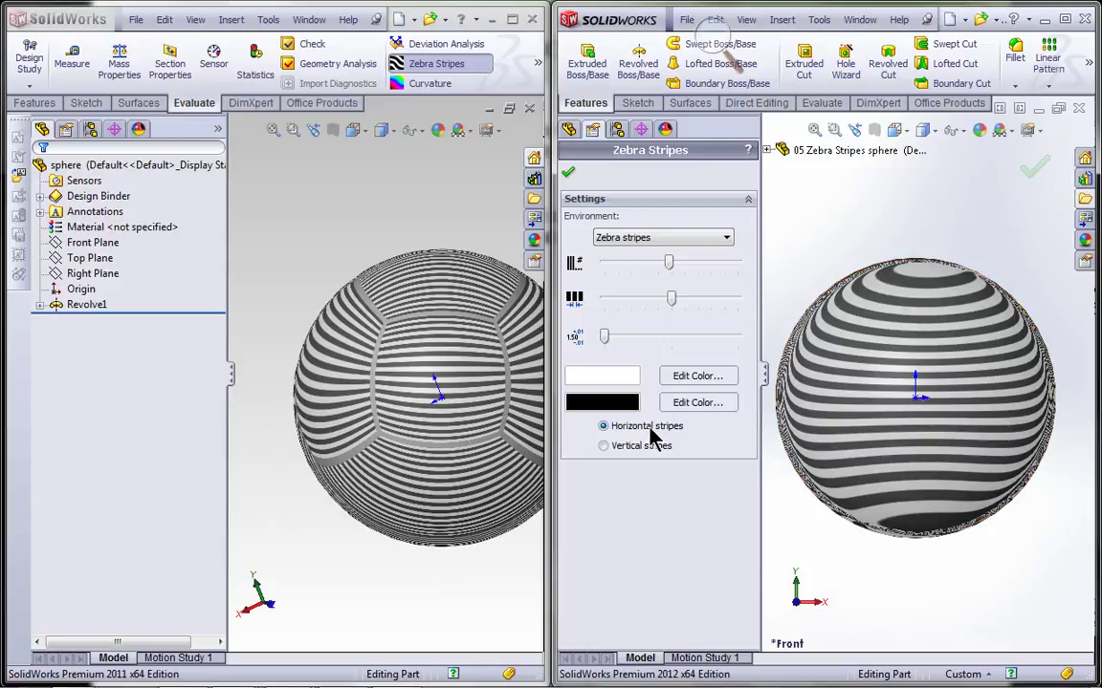
left_click(605, 446)
key("Return")
mouse_move(680, 421)
middle_mouse_down()
mouse_move(767, 513)
mouse_move(833, 469)
mouse_move(935, 470)
mouse_move(1008, 516)
mouse_move(875, 339)
mouse_move(880, 422)
mouse_move(993, 374)
mouse_move(725, 373)
mouse_move(916, 321)
mouse_move(913, 369)
mouse_move(892, 389)
mouse_move(945, 375)
mouse_move(915, 365)
mouse_move(895, 400)
middle_mouse_up()
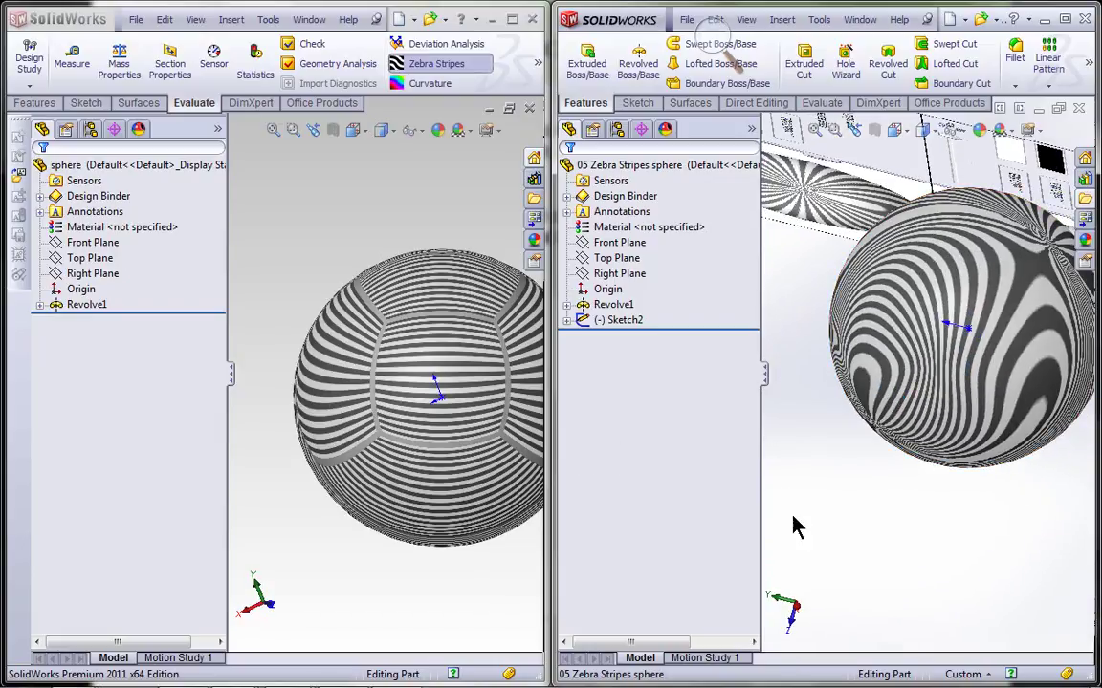
Show the 2012 sphere in trimetric view in a maximized window and set the zebra stripes environment to From file
key("ctrl+7")
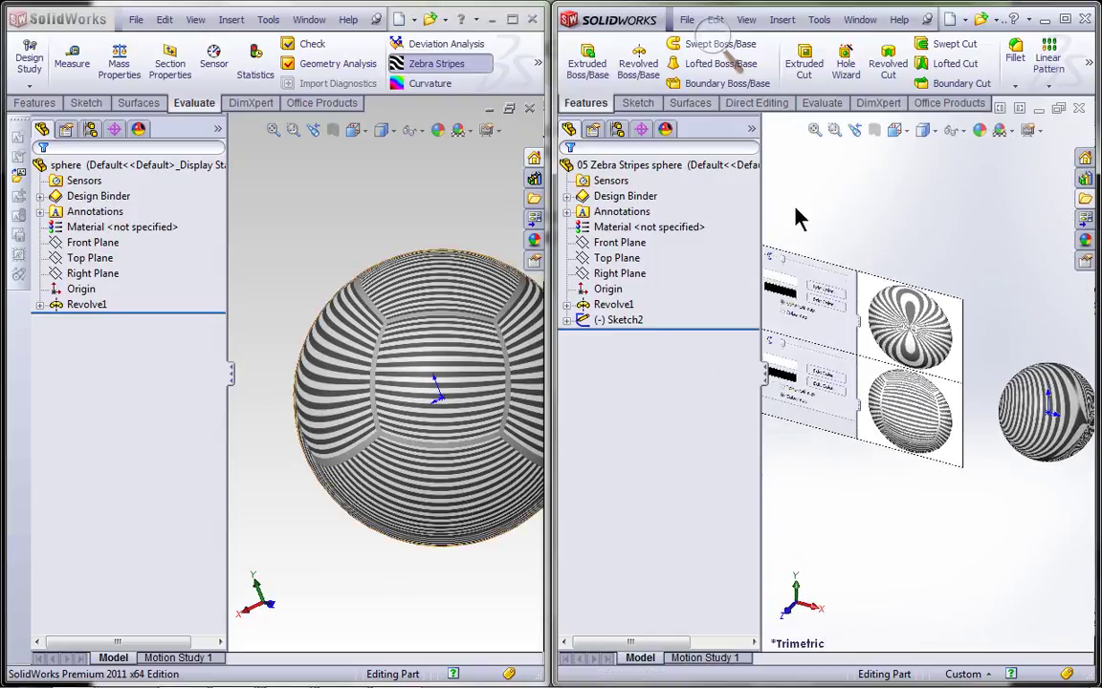
left_click(1064, 20)
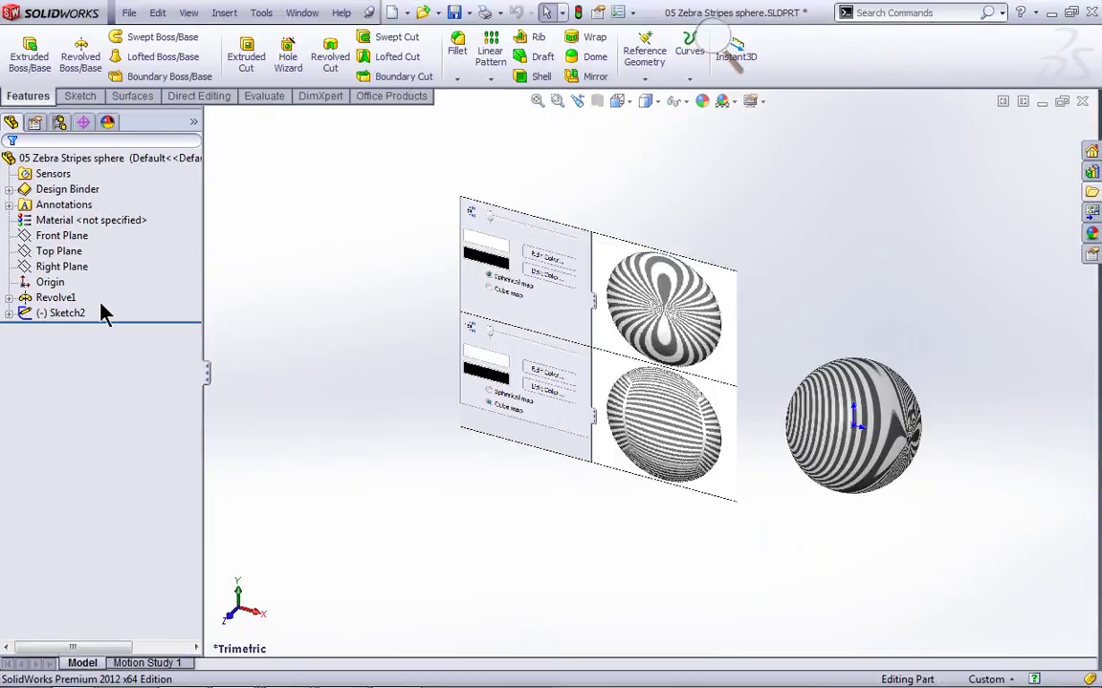
right_click(258, 277)
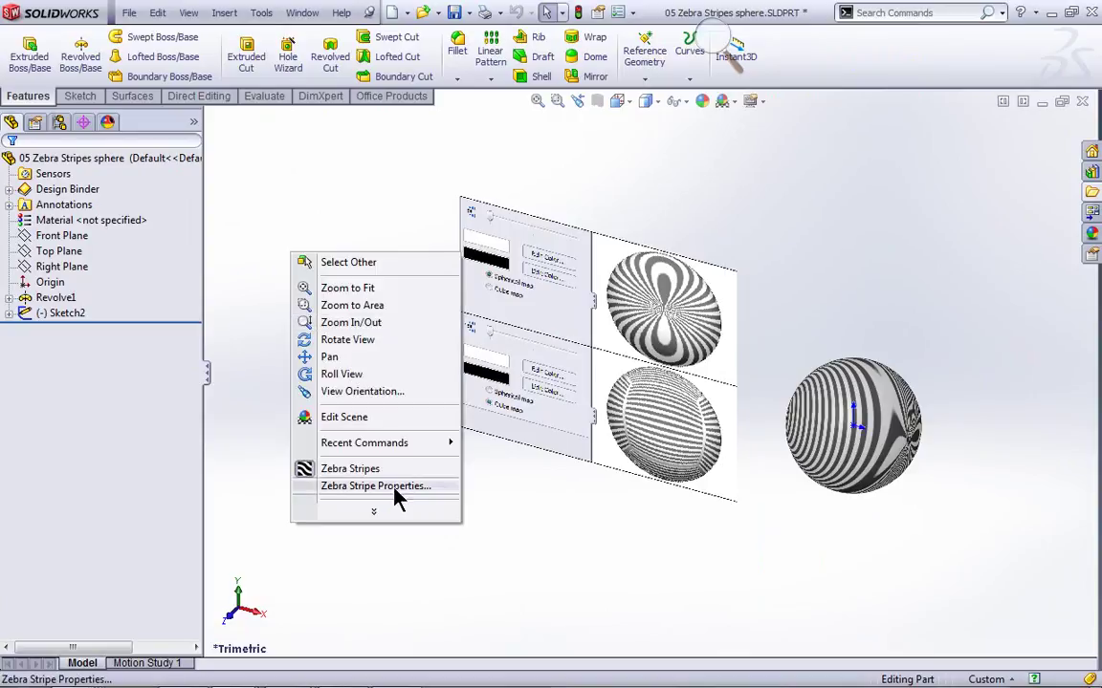
left_click(361, 446)
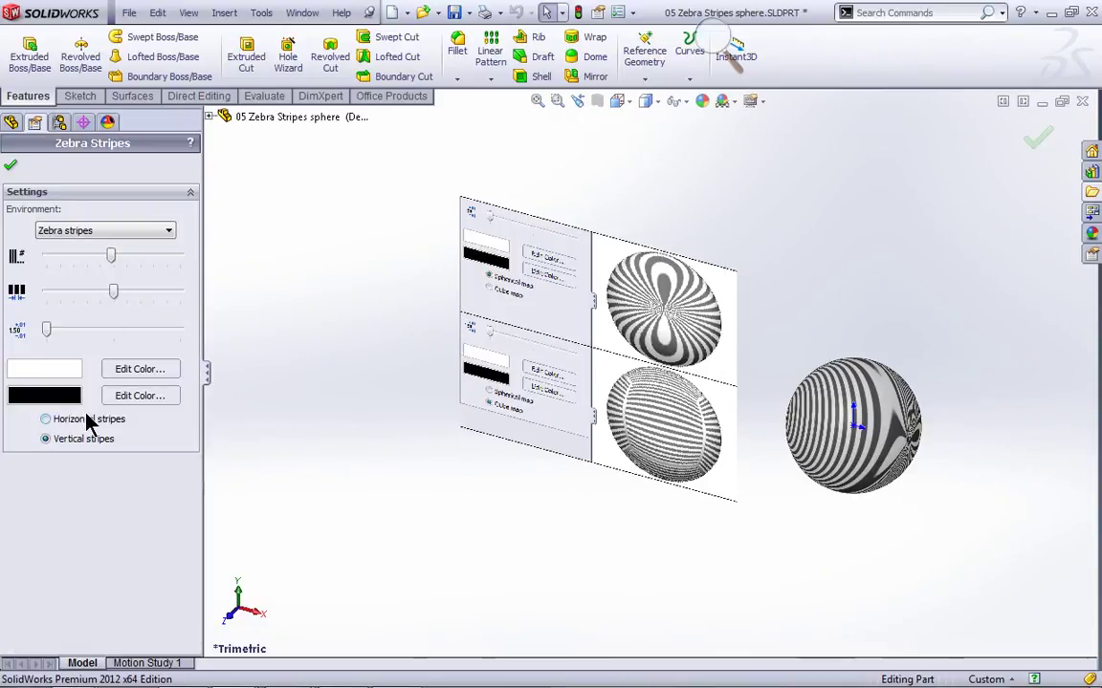
left_click(77, 235)
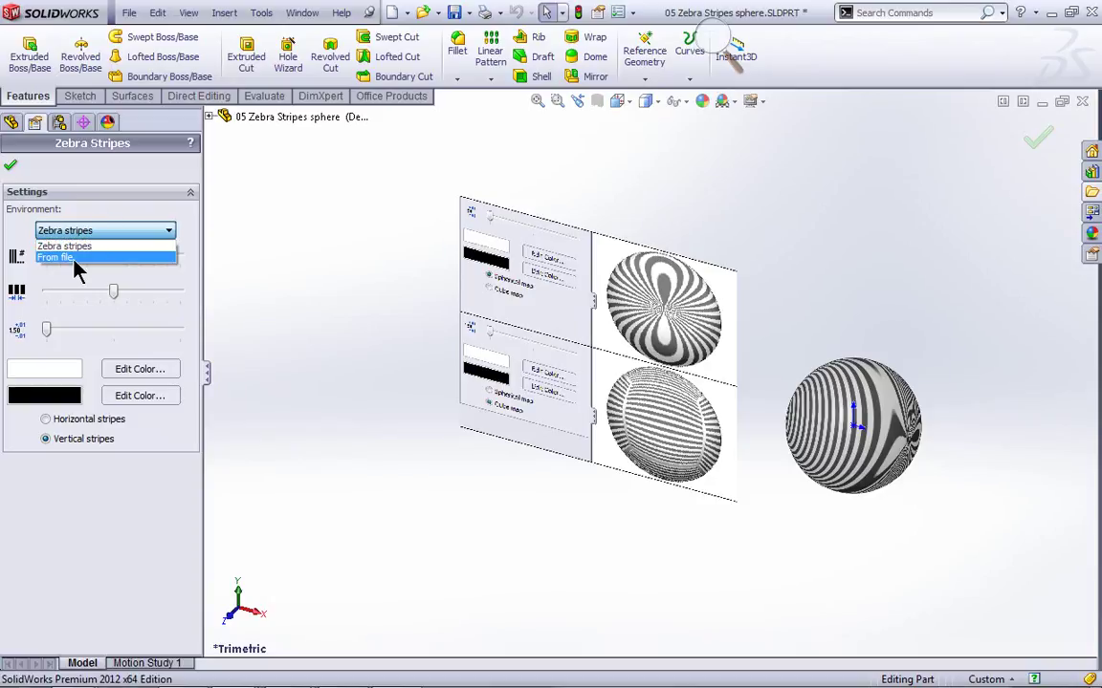
left_click(77, 260)
Load ocean_sky.hdr as the environment image, accept the settings and inspect the reflections on the sphere
left_click(86, 297)
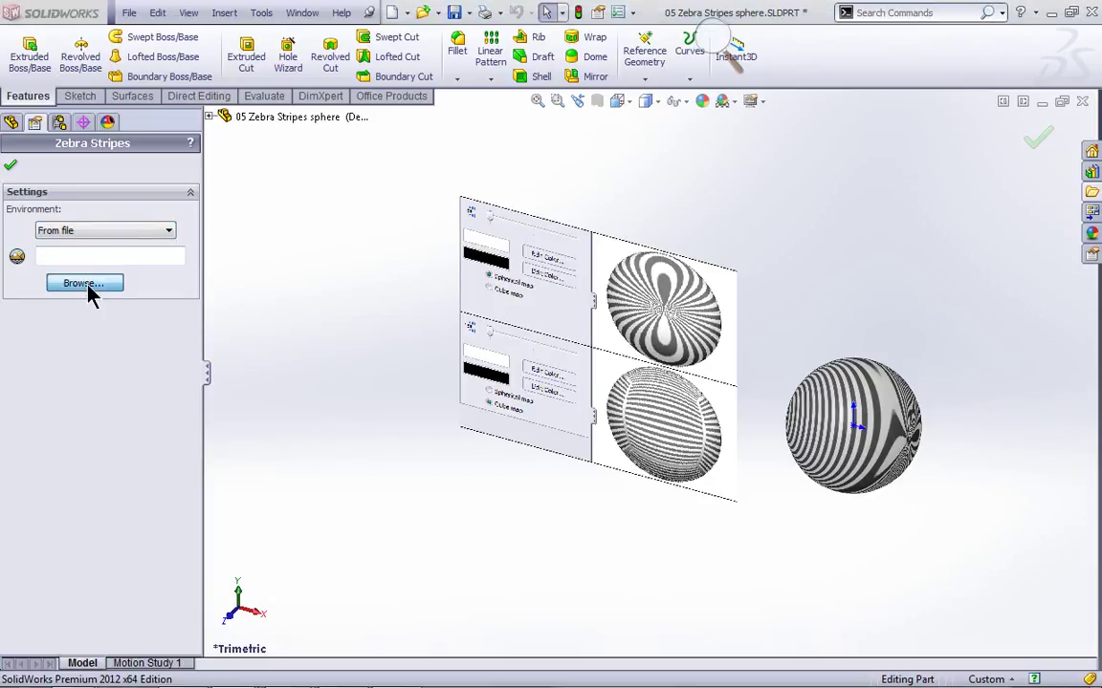
left_click(608, 247)
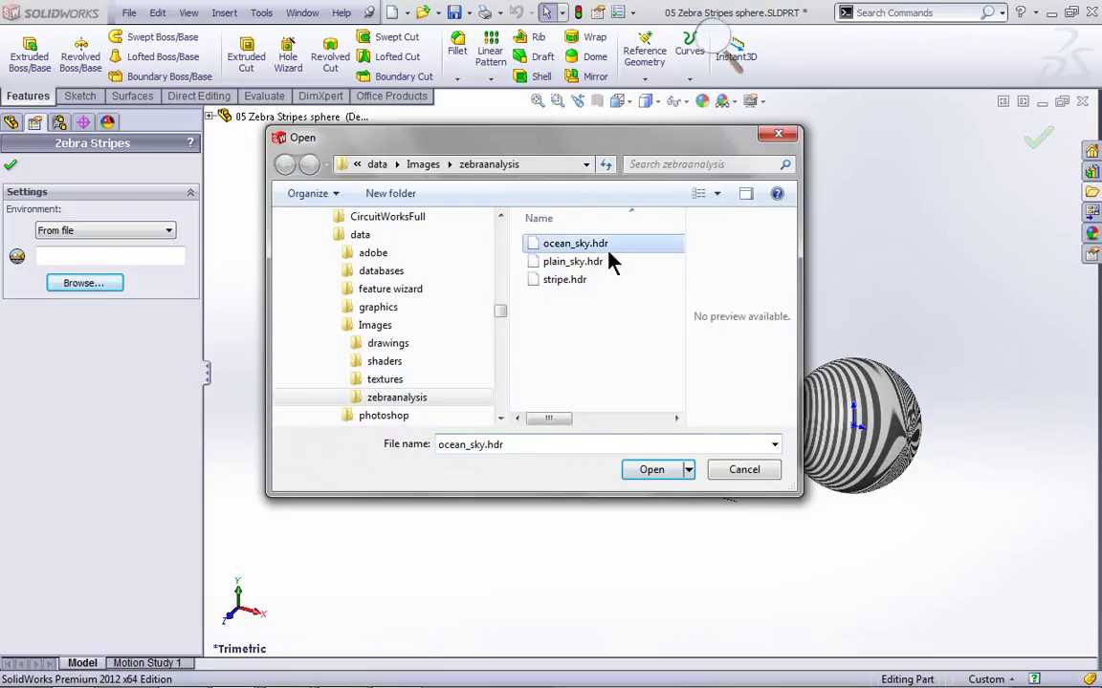
left_click(651, 469)
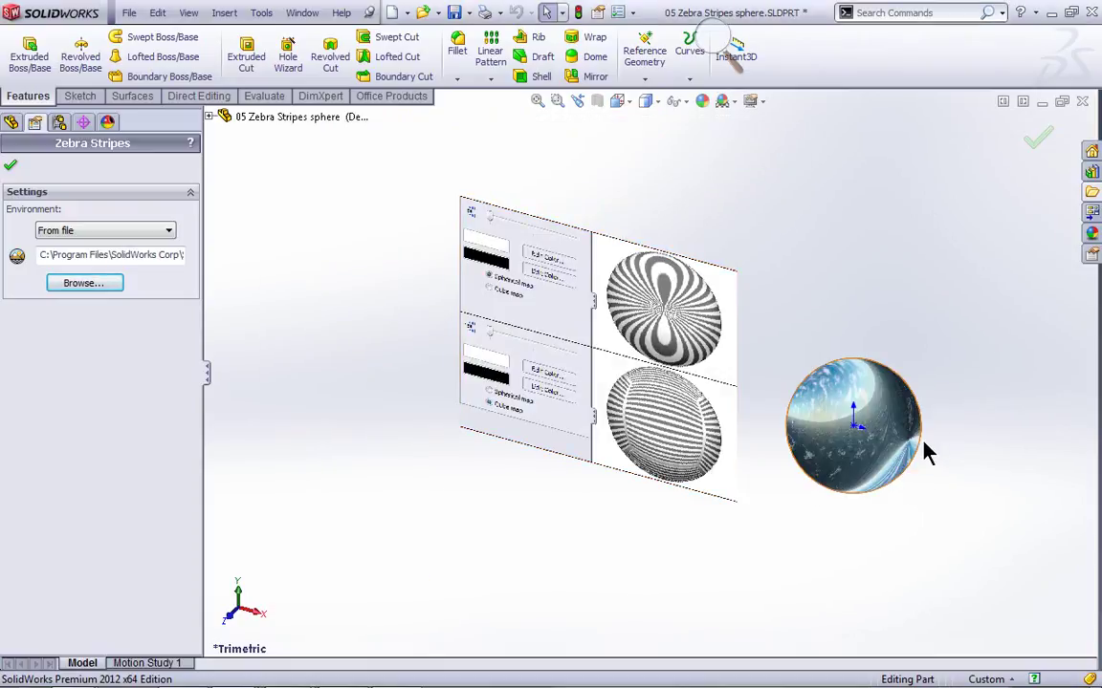
scroll(929, 449, "down", 5)
key("Return")
middle_click_drag(800, 395, 831, 415)
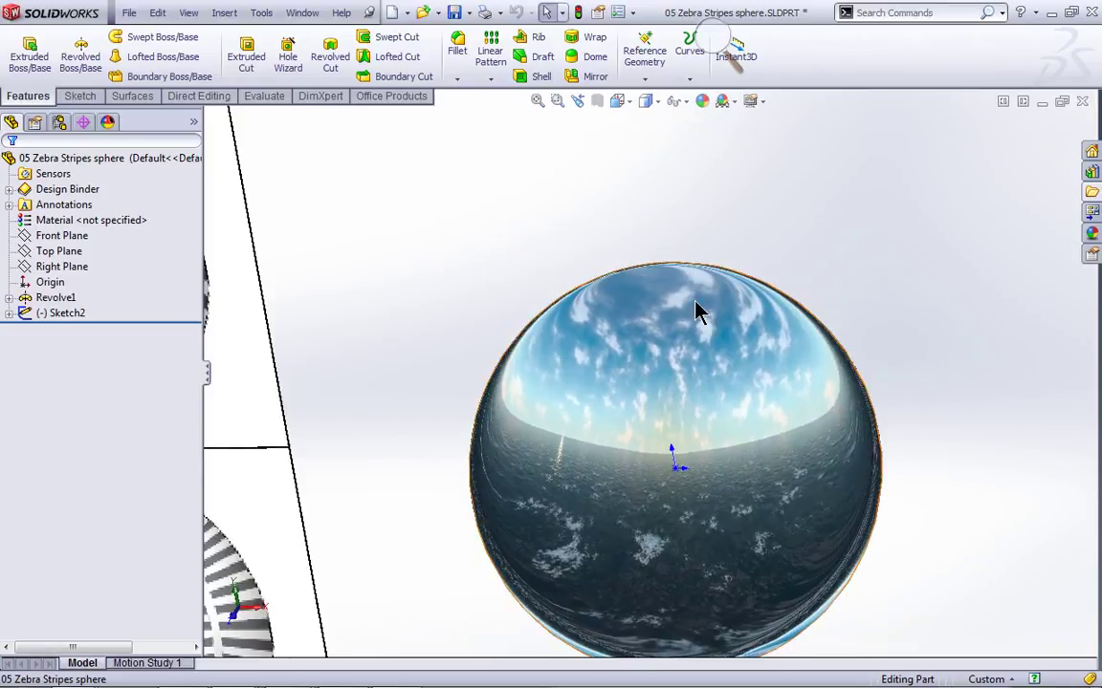
Turn off the Zebra Stripes display for the sphere
right_click(476, 208)
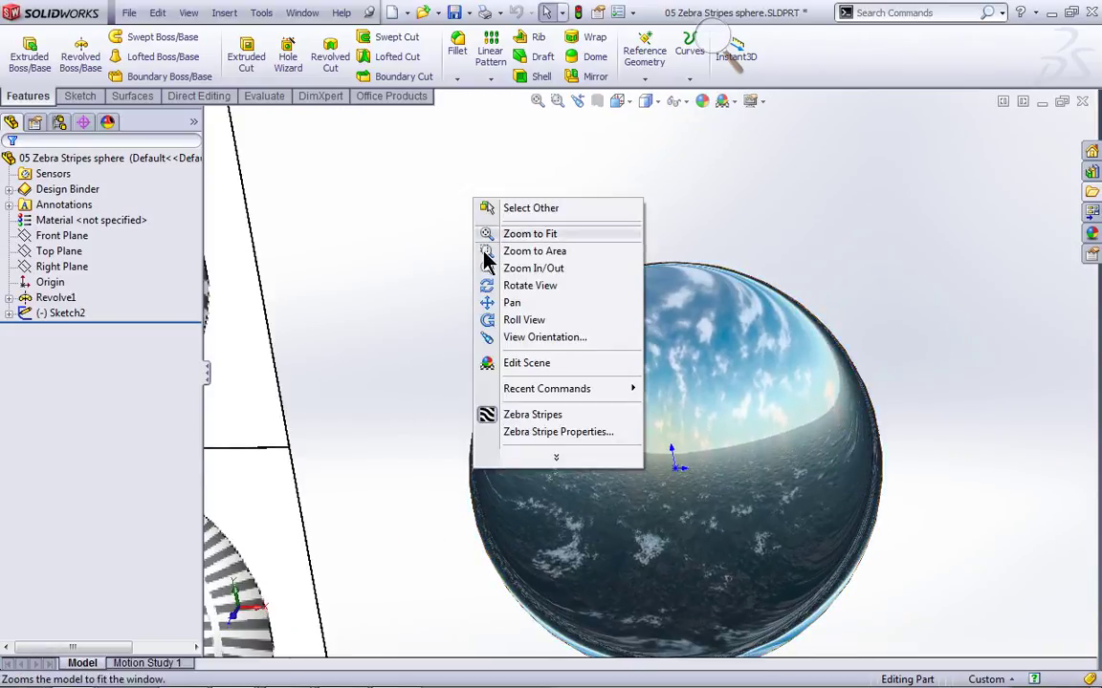
left_click(482, 414)
middle_click_drag(521, 302, 588, 364)
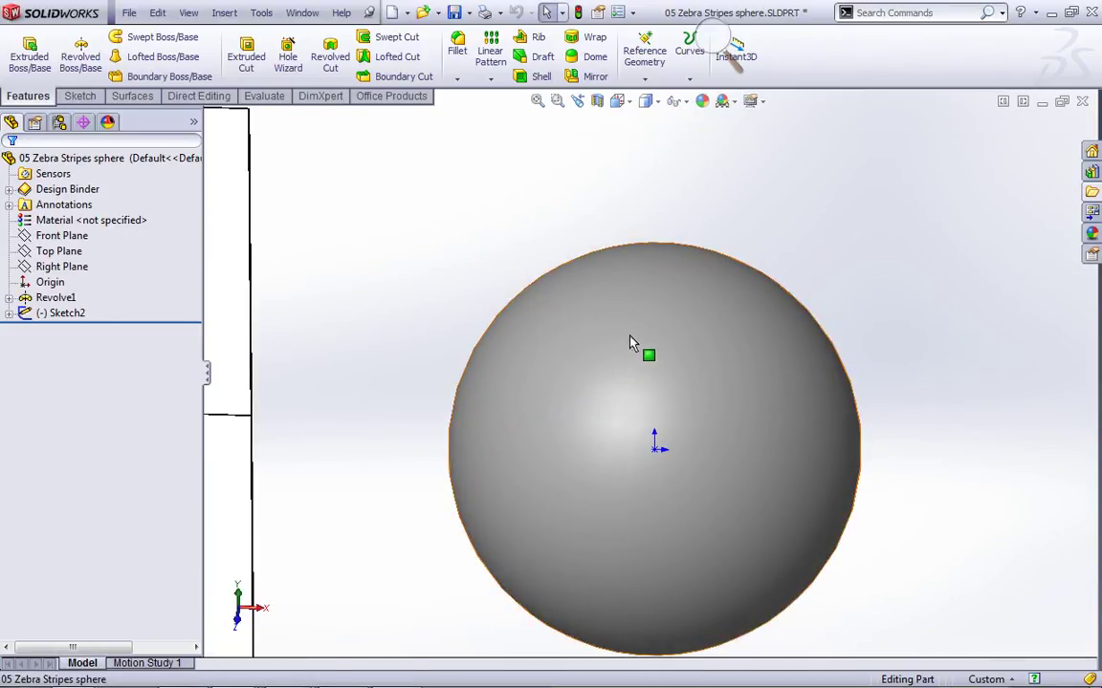
Place an M10 screw clearance hole above the centre of the sphere's face with the Hole Wizard and create it
left_click(289, 52)
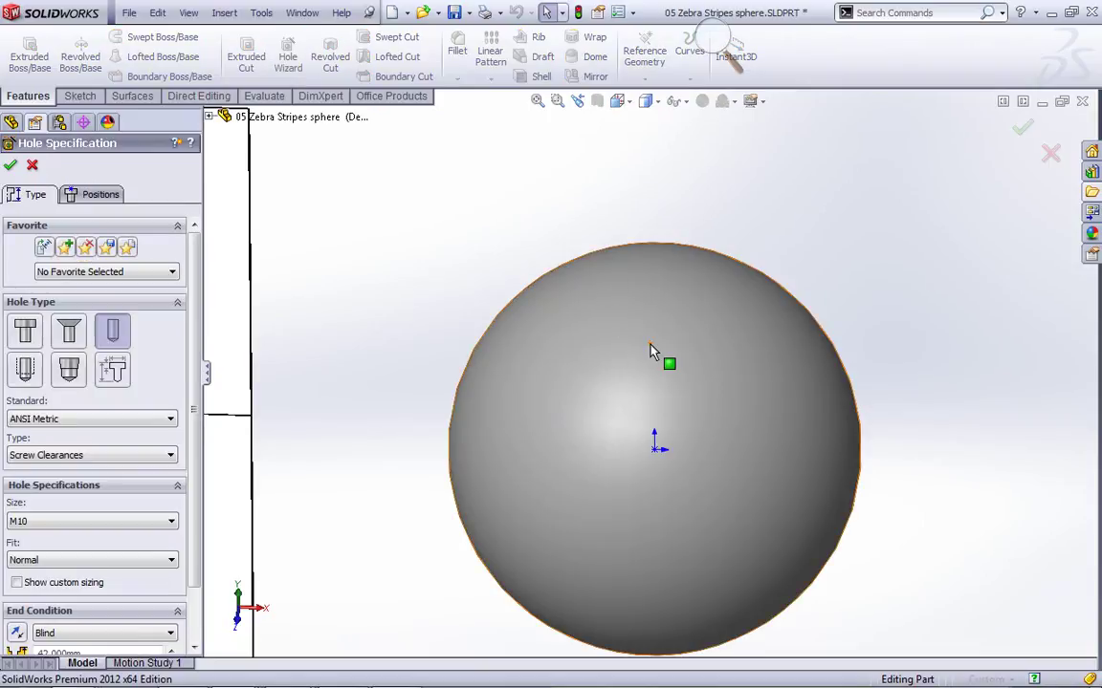
left_click(102, 196)
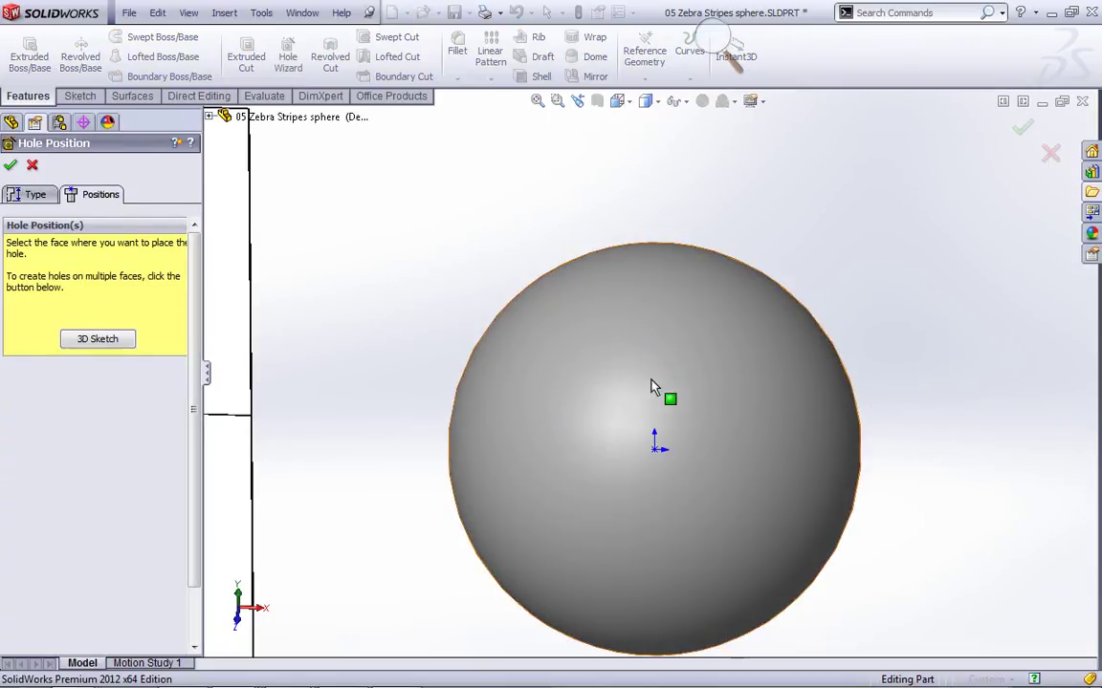
left_click(672, 341)
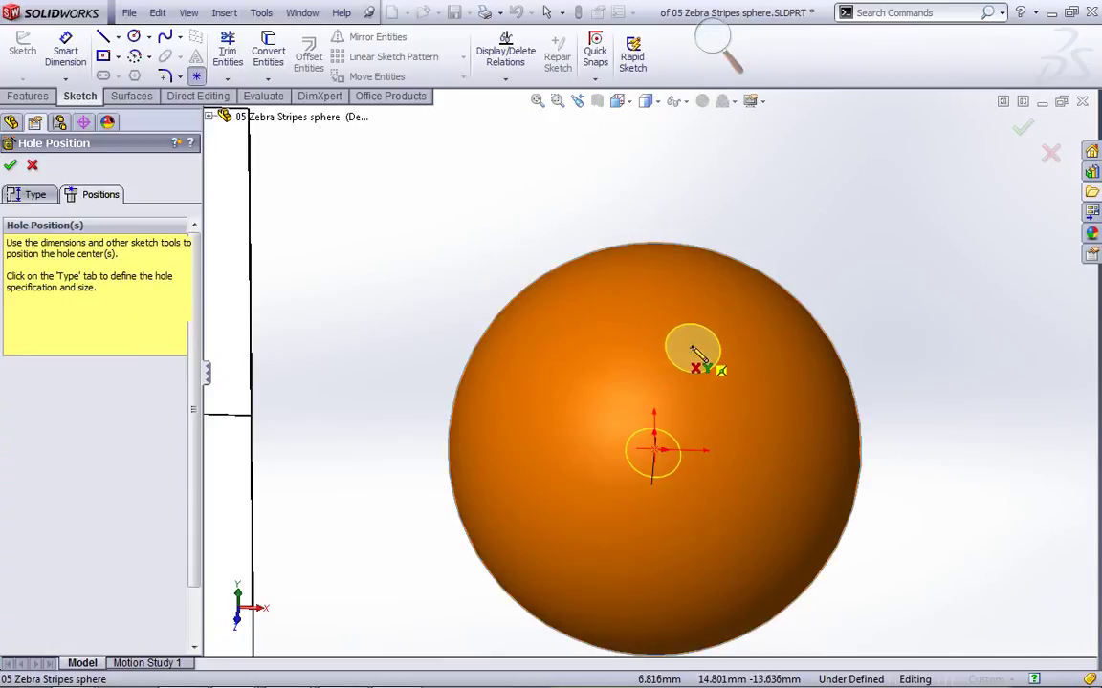
left_click(1022, 128)
Turn on Zebra Stripes from the recent commands, accept the settings and inspect the reflections around the hole
right_click(780, 171)
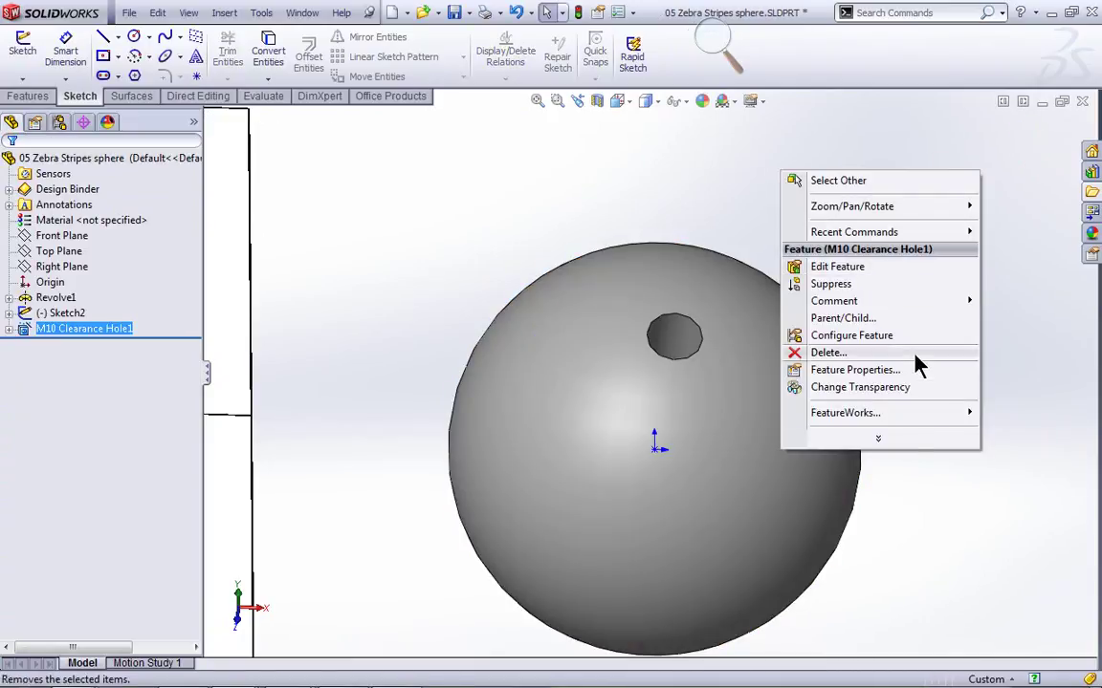
mouse_move(957, 233)
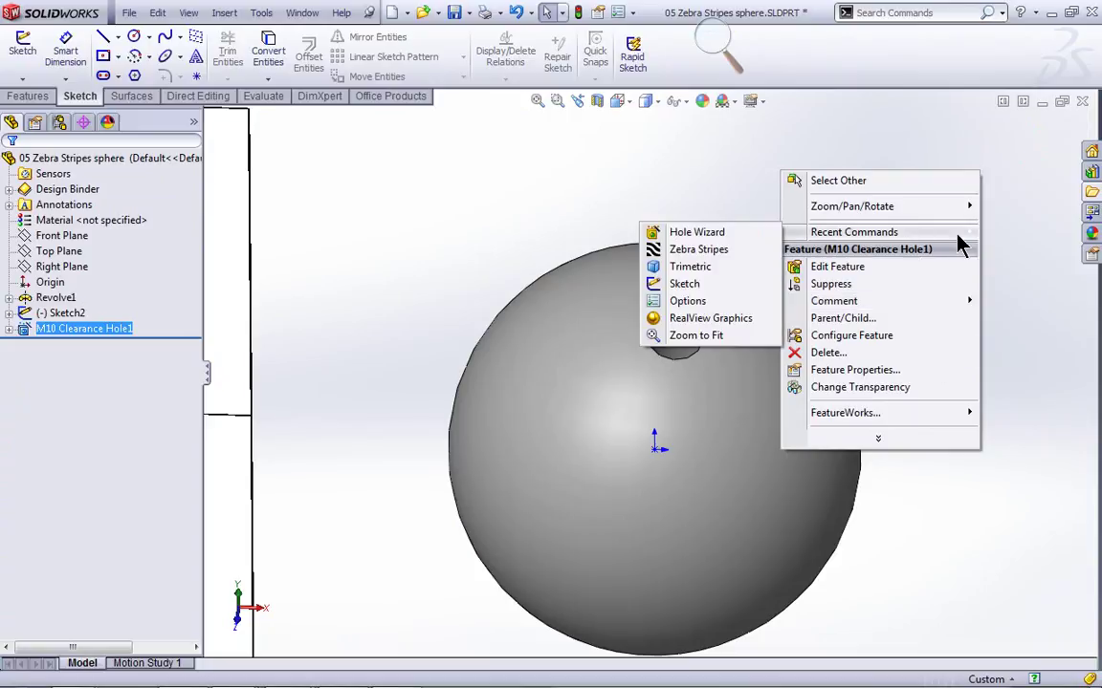
left_click(719, 251)
key("Return")
middle_click_drag(723, 253, 824, 174)
scroll(744, 401, "down", 3)
Set the zebra stripes environment back to Zebra stripes and inspect the pattern inside the hole
right_click(827, 174)
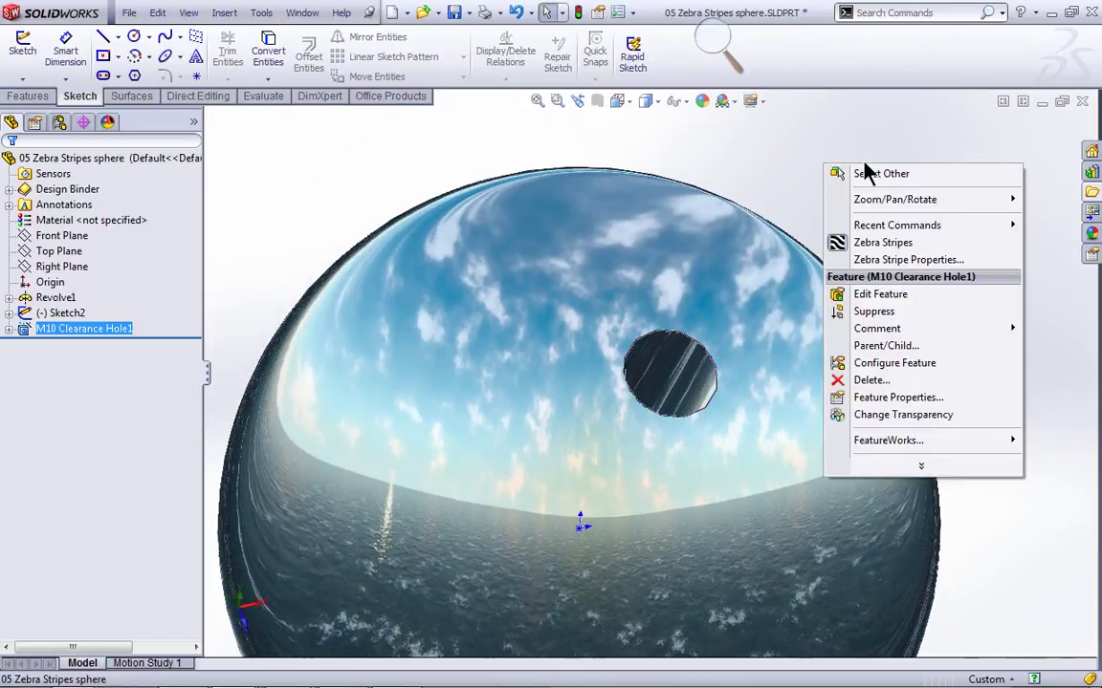
left_click(942, 260)
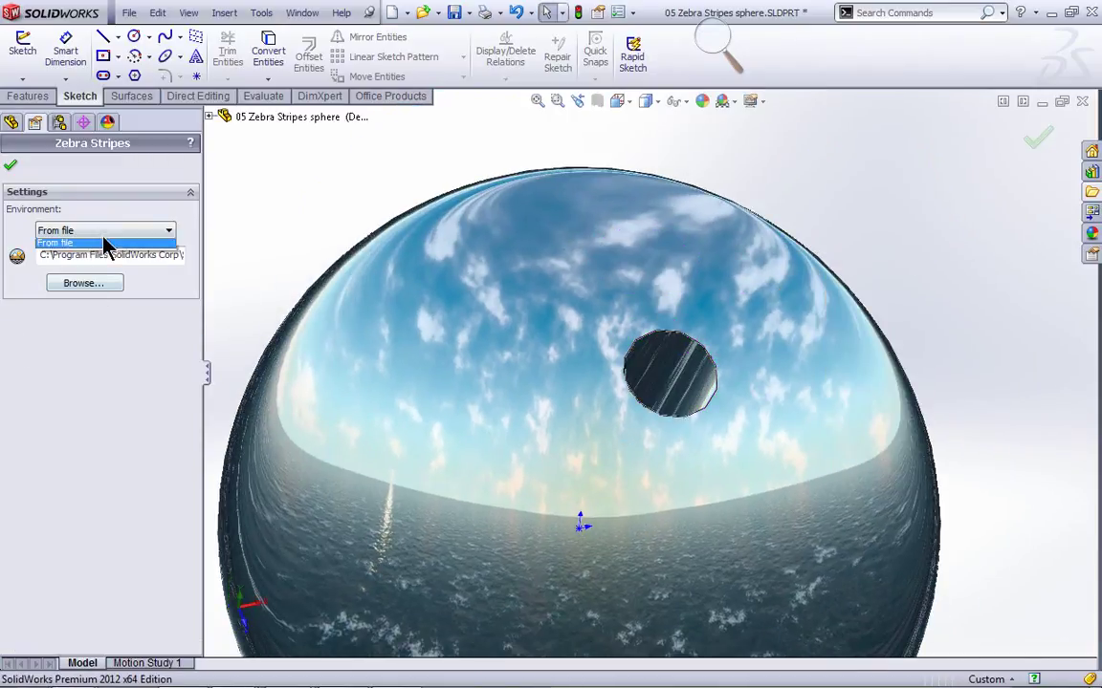
left_click(101, 243)
left_click(662, 393)
middle_click_drag(661, 393, 684, 407)
scroll(685, 406, "down", 5)
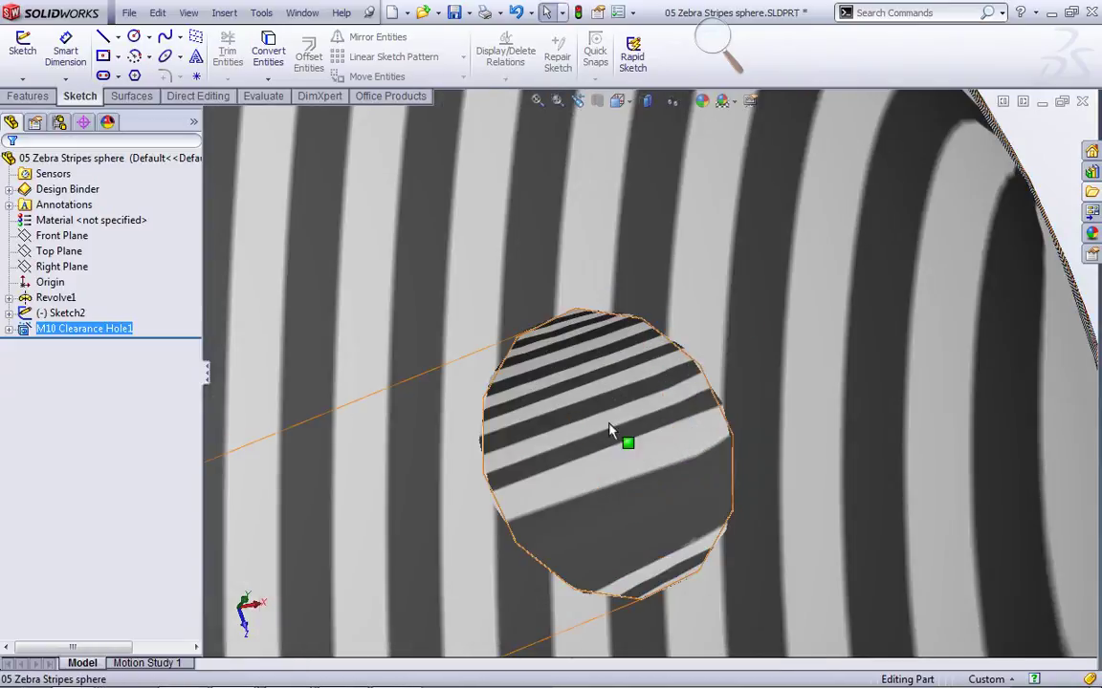
scroll(610, 430, "up", 5)
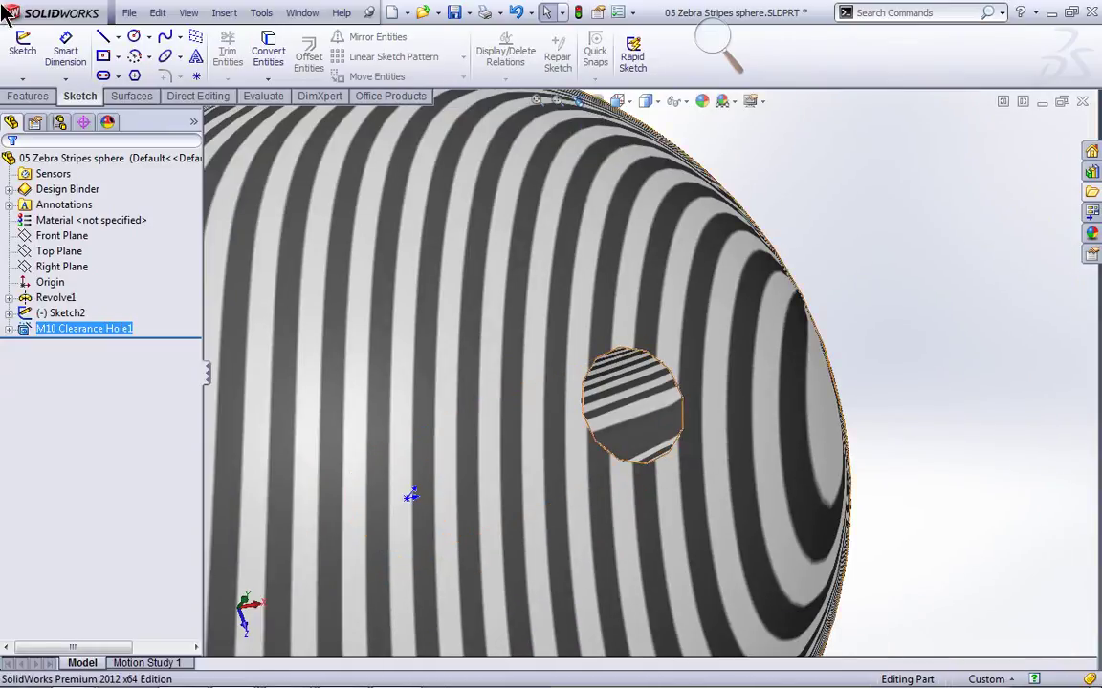
Fillet the hole's edge on the sphere with a 10 mm constant radius and inspect the stripes across it
left_click(40, 97)
left_click(457, 47)
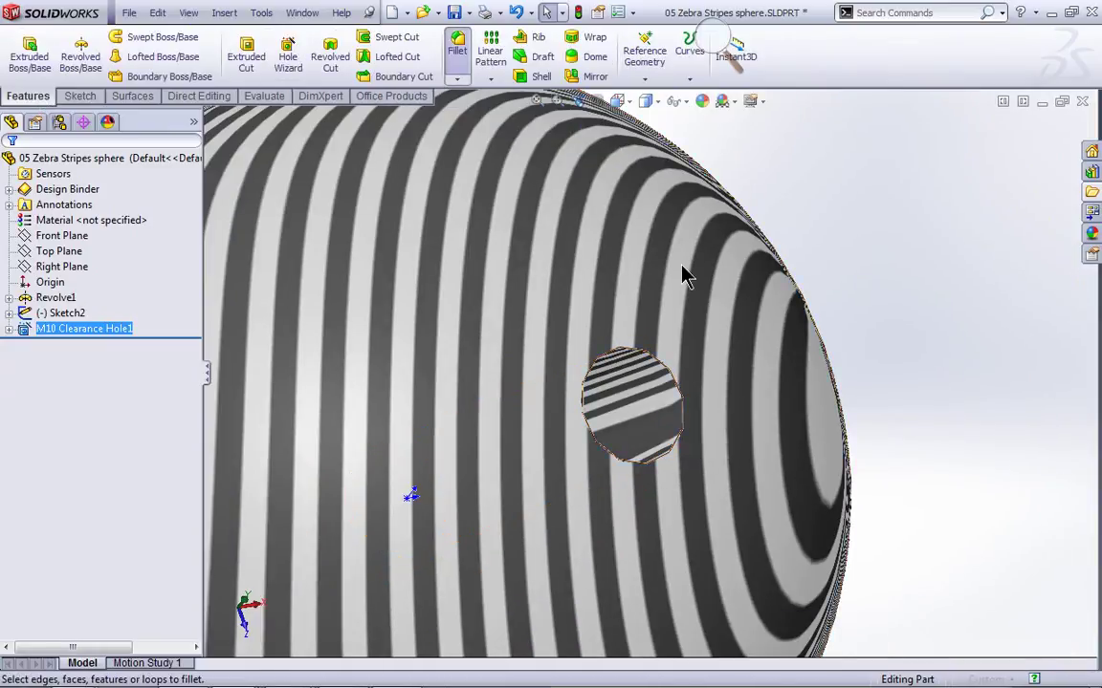
left_click(679, 390)
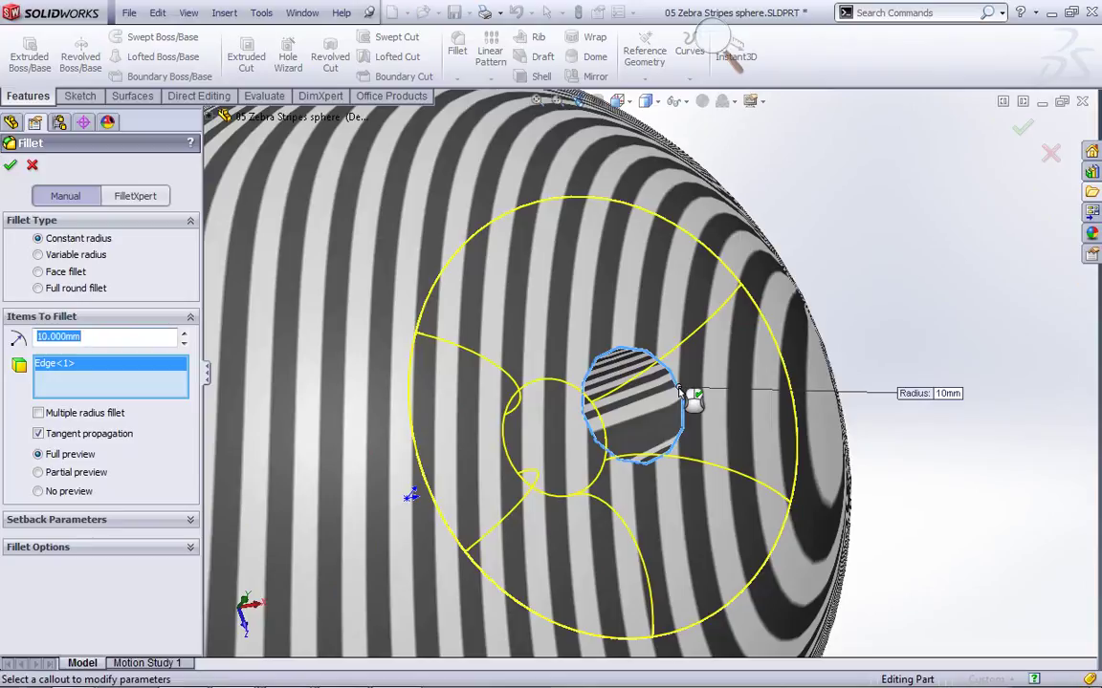
left_click(1023, 134)
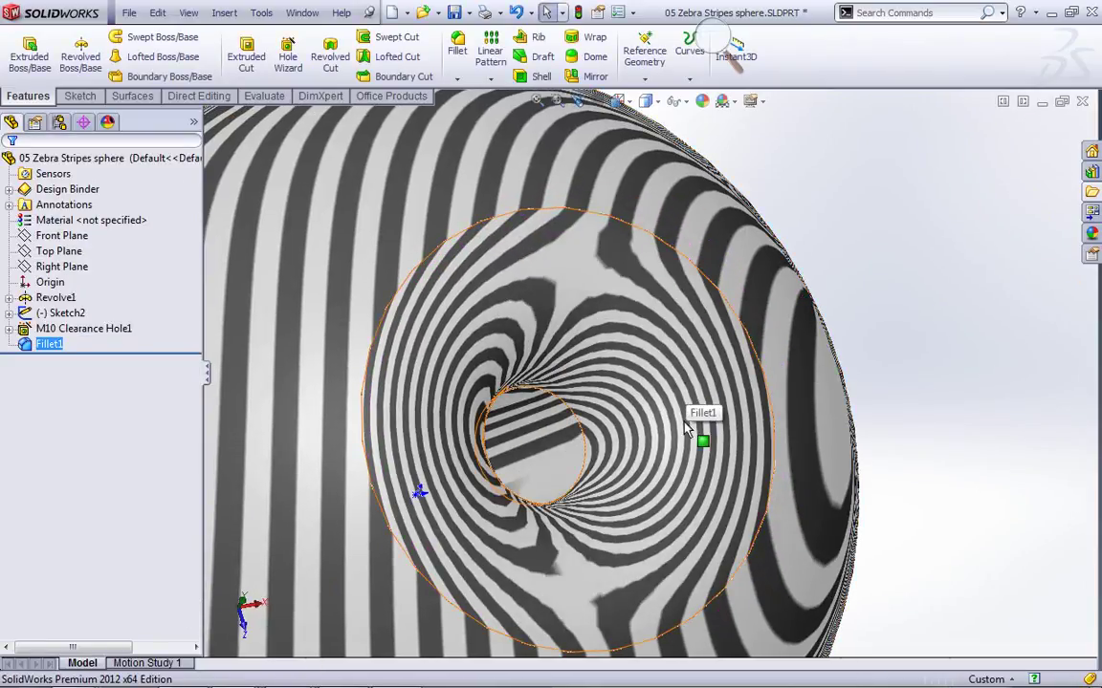
scroll(597, 555, "down", 6)
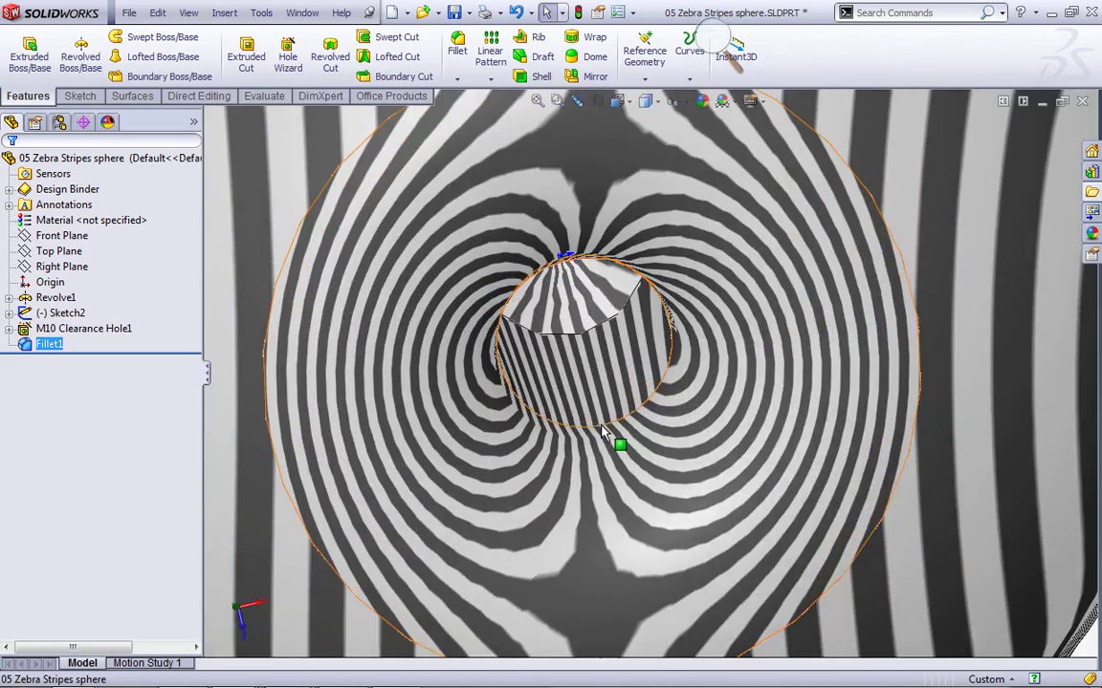
scroll(571, 422, "down", 2)
scroll(593, 416, "up", 5)
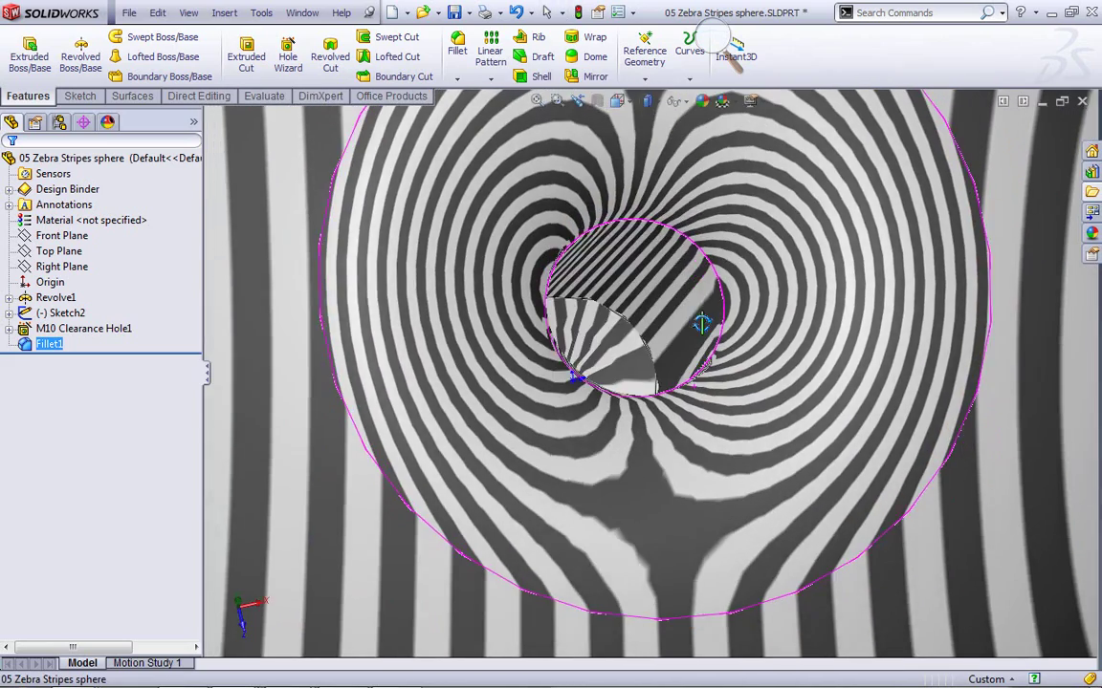
middle_click_drag(701, 325, 724, 302)
scroll(757, 266, "up", 4)
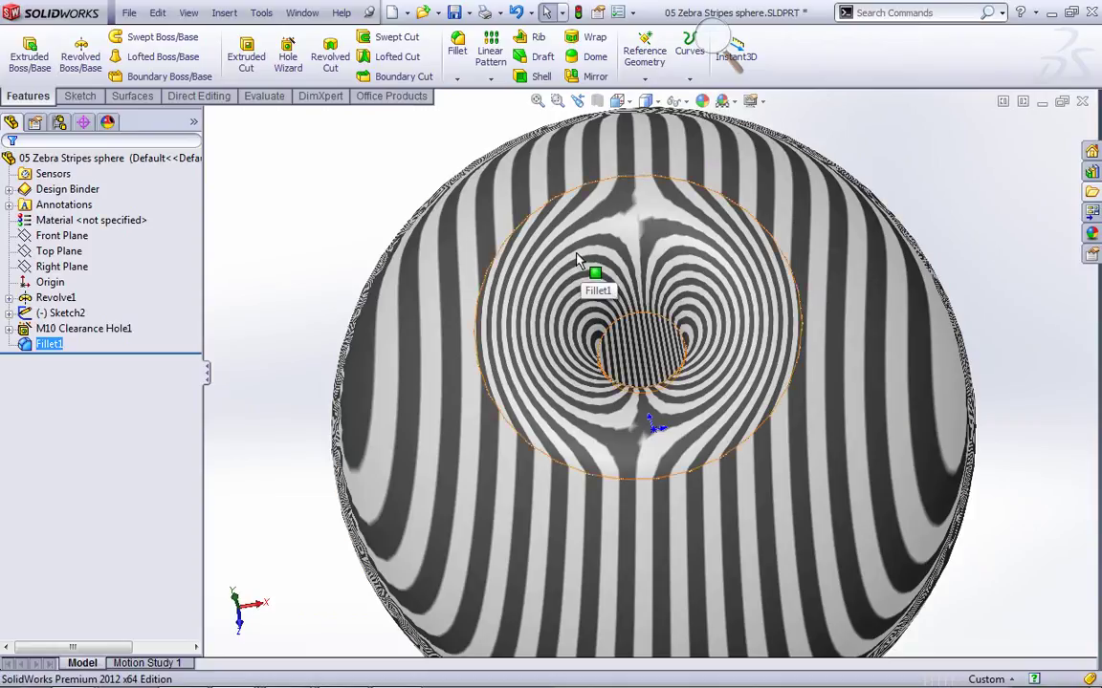
Switch to the SolidWorks 2011 sphere in a maximized window and turn off its Zebra Stripes display
key("alt+Tab")
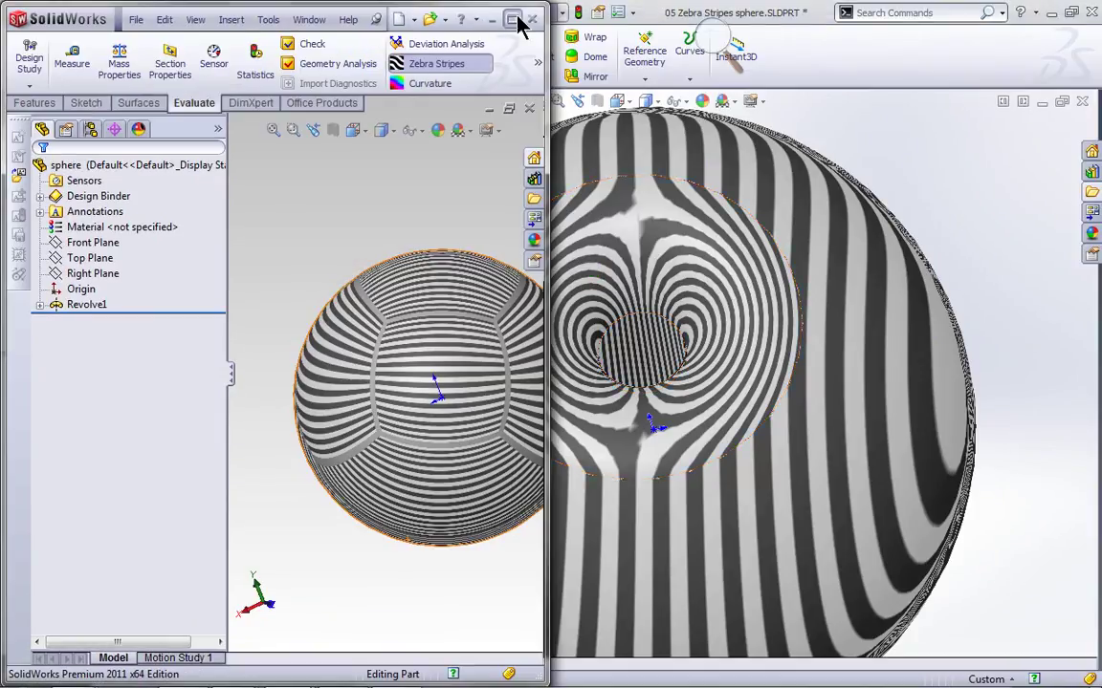
left_click(513, 18)
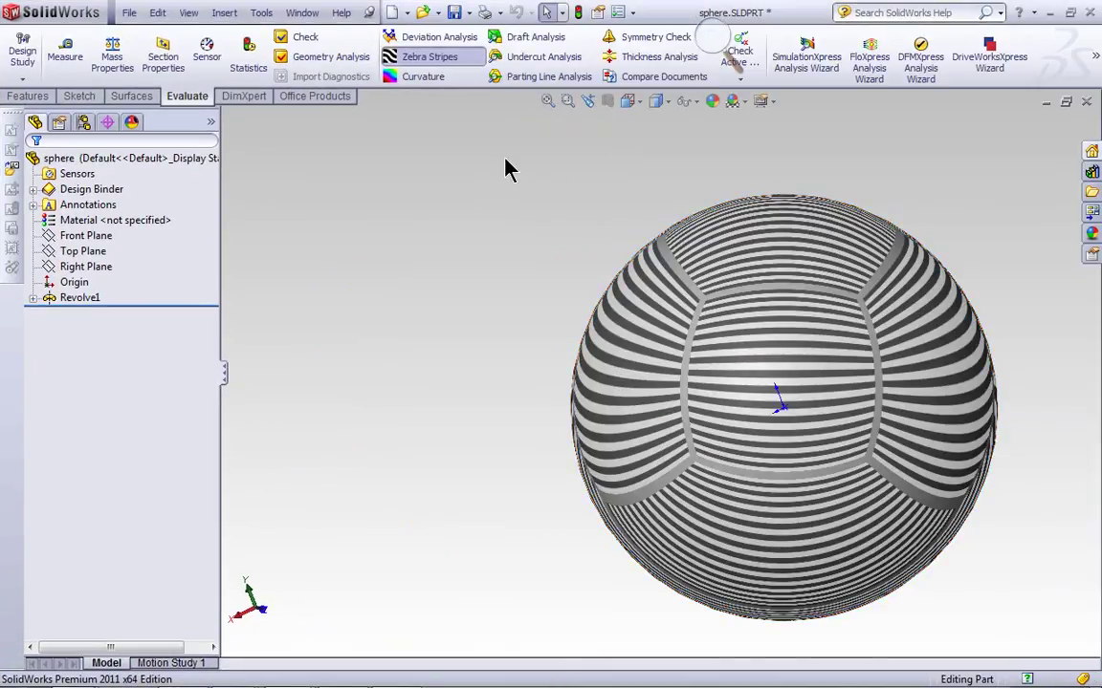
right_click(453, 142)
left_click(429, 56)
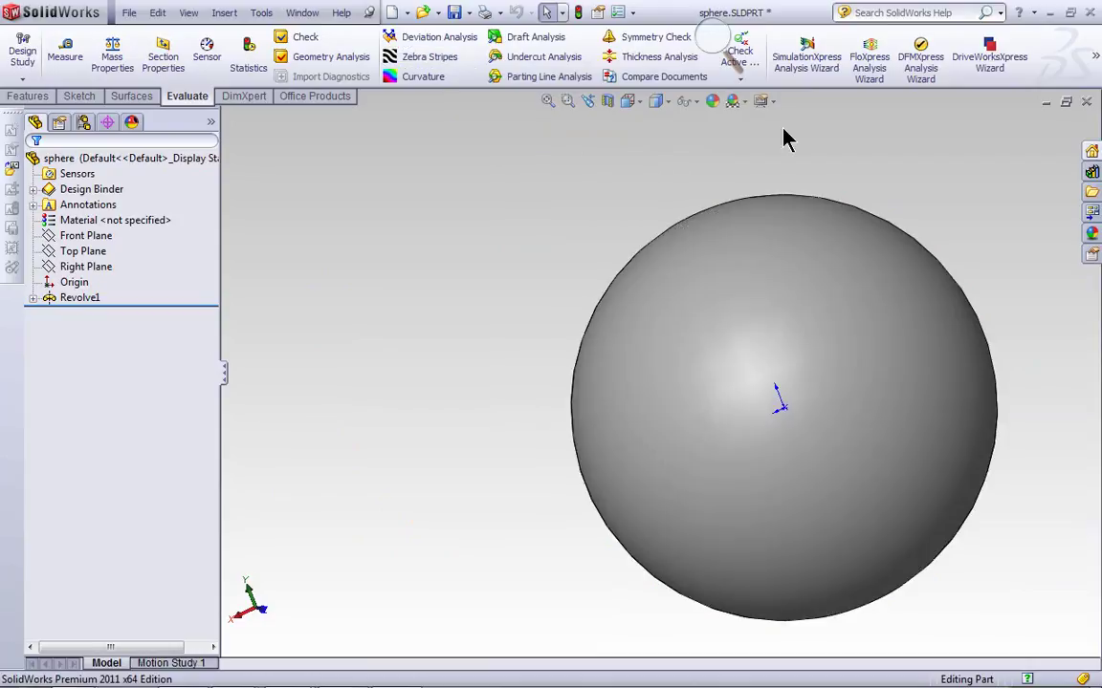
Turn on RealView Graphics and apply Chrome Stainless Steel to the sphere as its material, viewing it from several angles
left_click(772, 105)
left_click(846, 123)
left_click(160, 222)
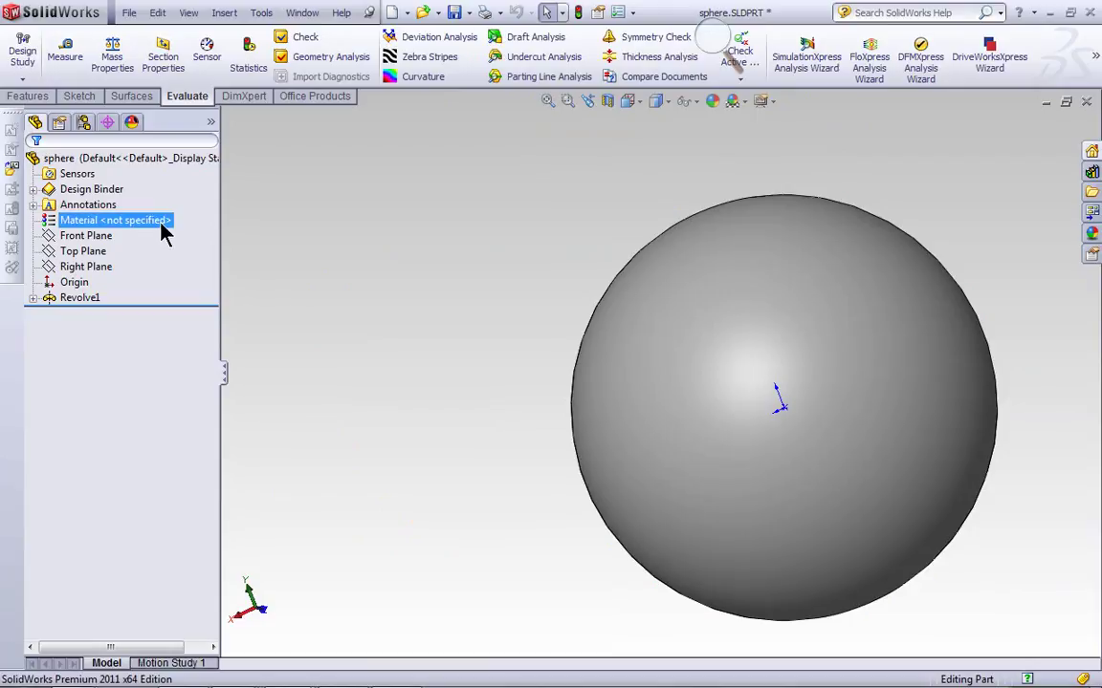
right_click(161, 222)
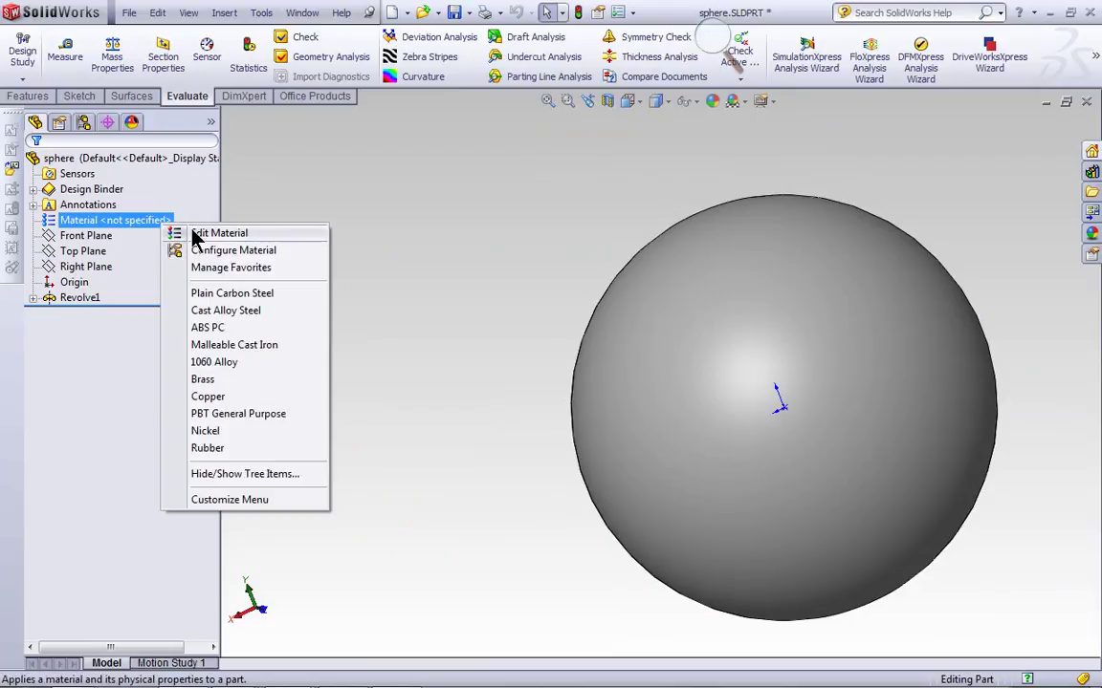
left_click(205, 234)
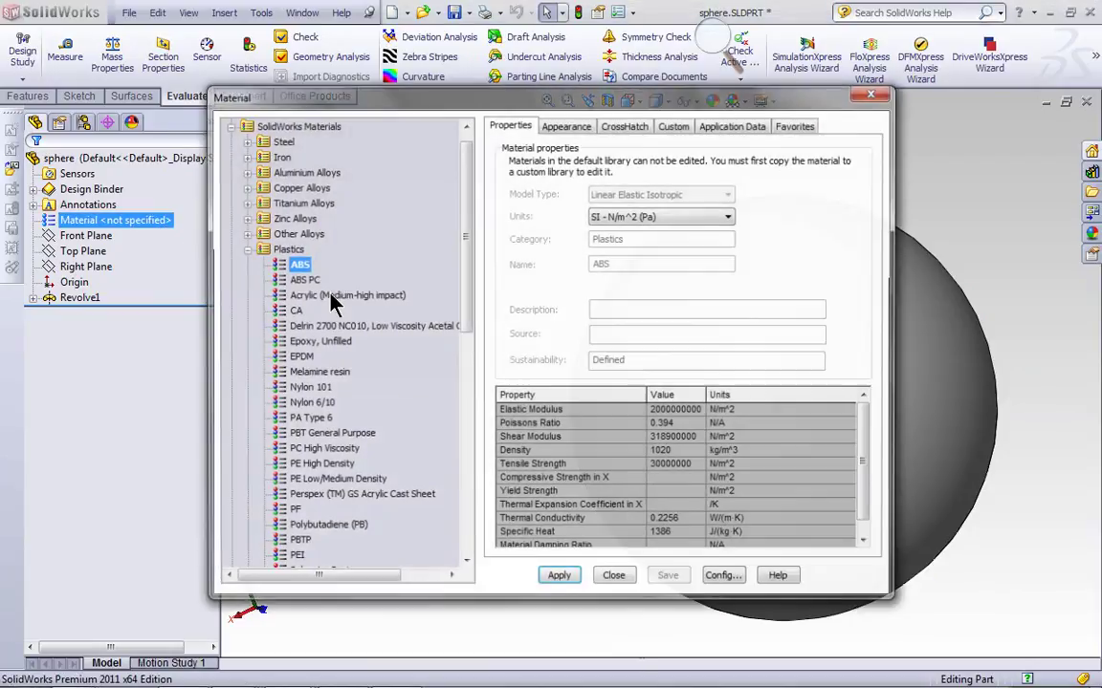
left_click(244, 140)
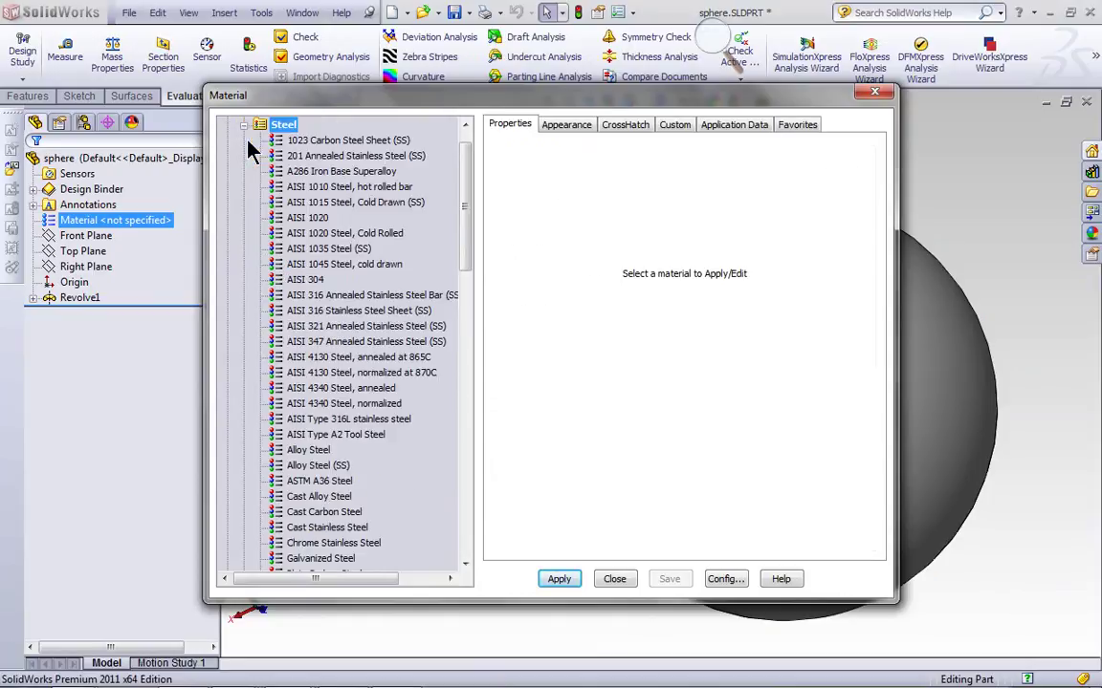
left_click(330, 543)
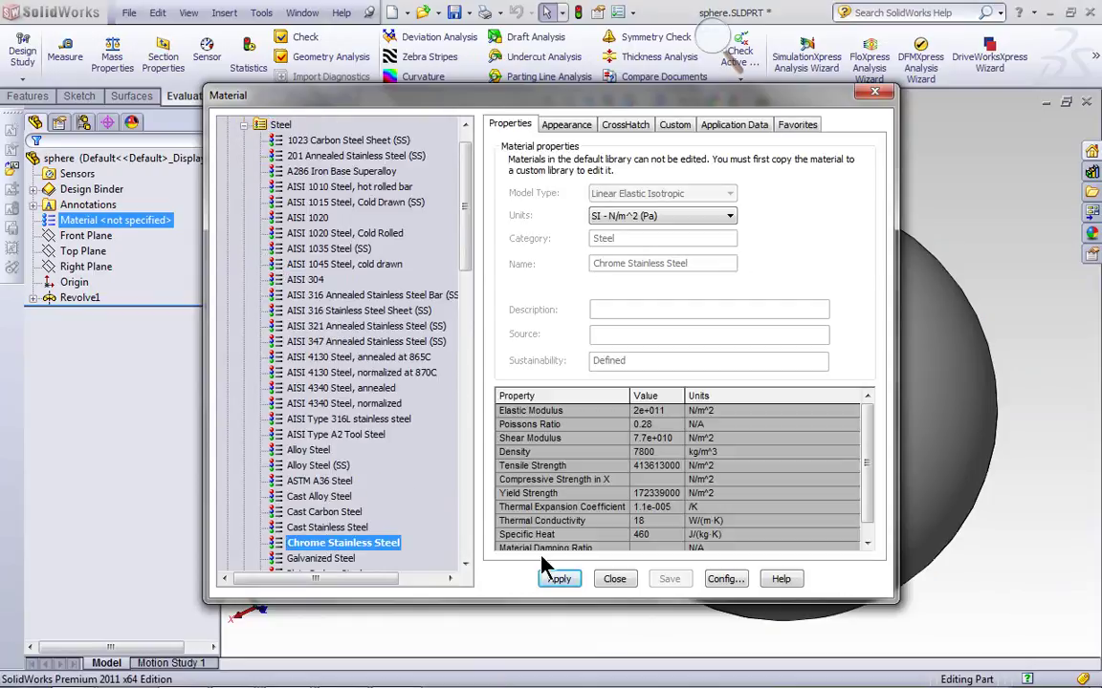
left_click(558, 579)
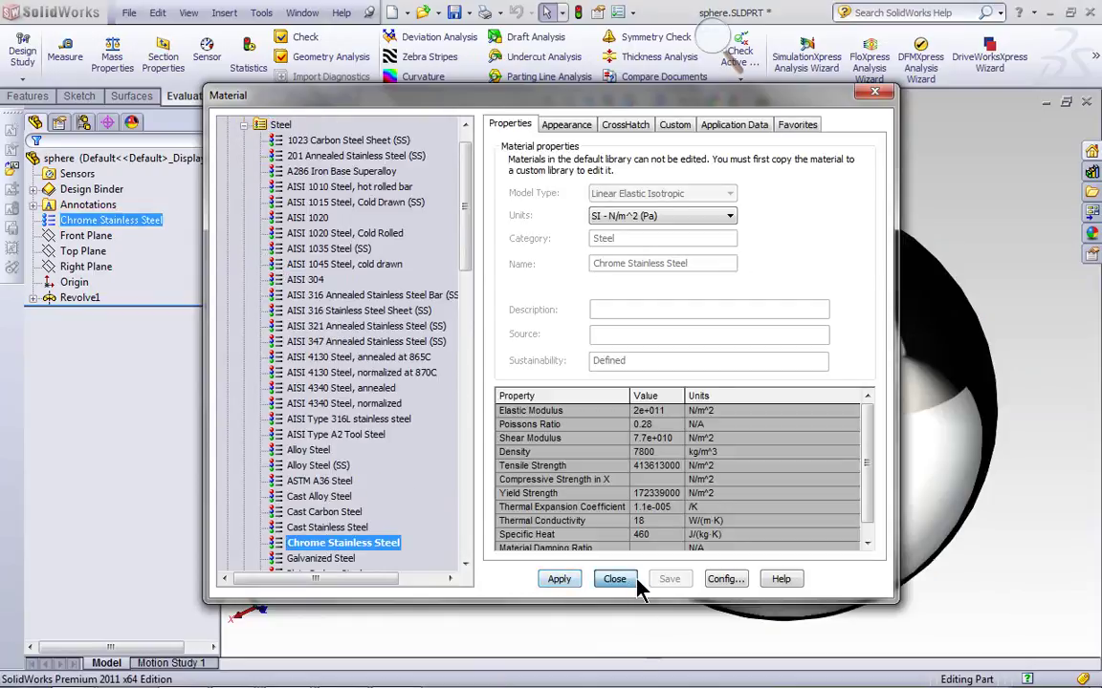
left_click(613, 579)
middle_click_drag(599, 607, 792, 428)
middle_click_drag(942, 336, 775, 277)
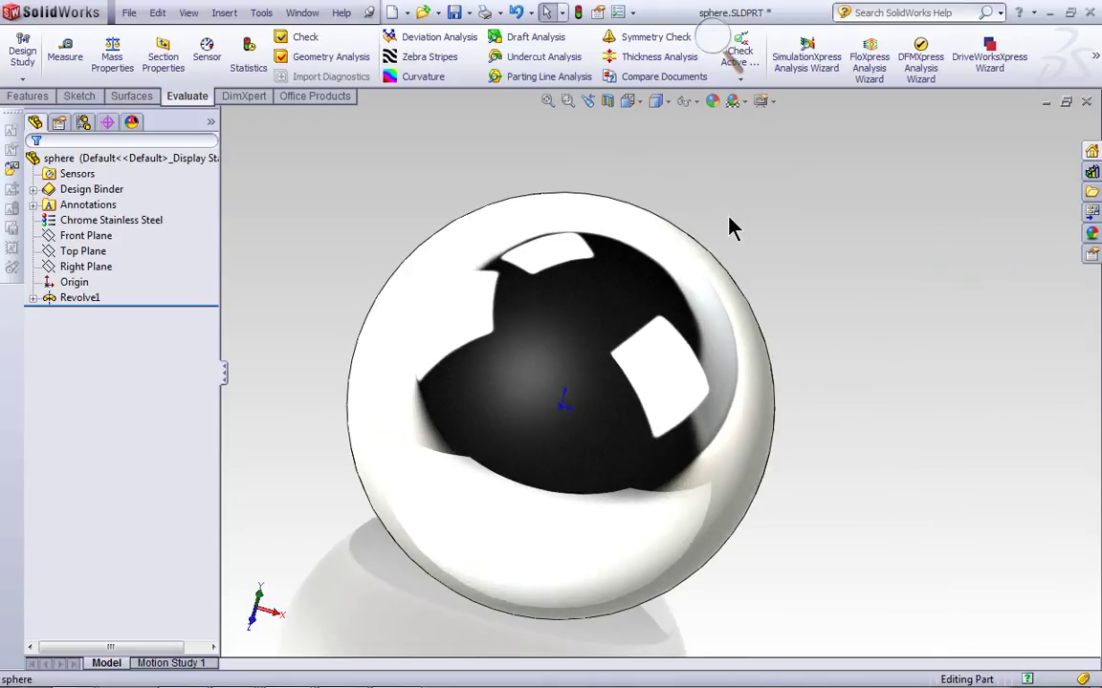
Apply the Warm Kitchen scene and inspect its reflections on the chrome sphere
left_click(742, 102)
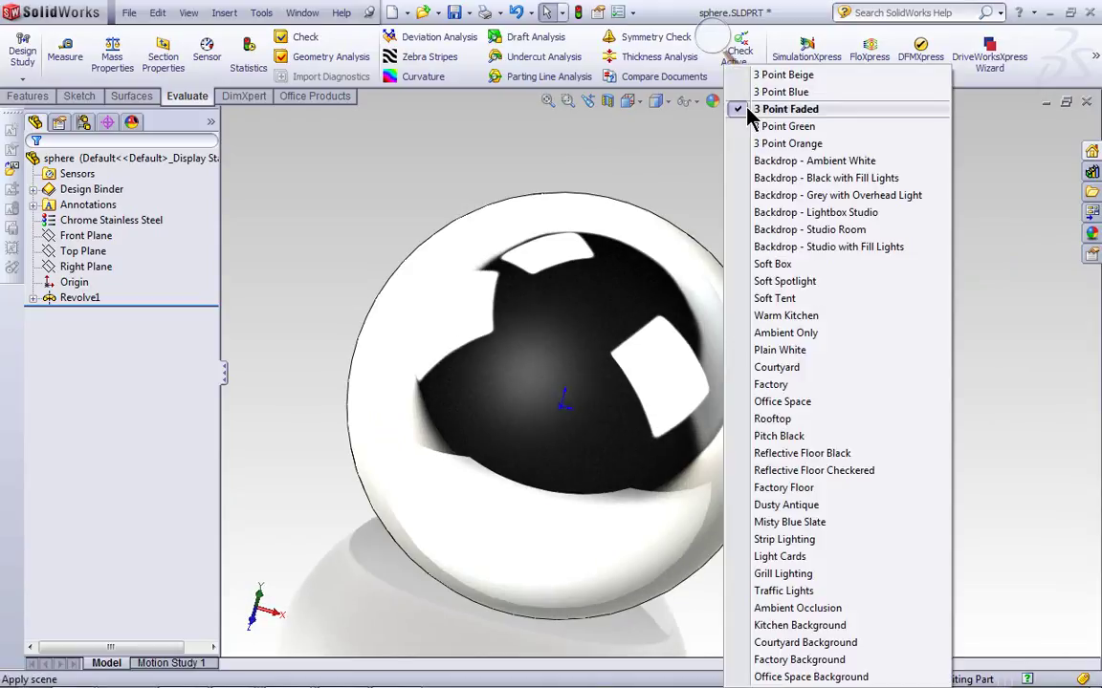
left_click(777, 316)
middle_click_drag(818, 437, 873, 571)
scroll(860, 546, "down", 3)
middle_click_drag(840, 501, 784, 373)
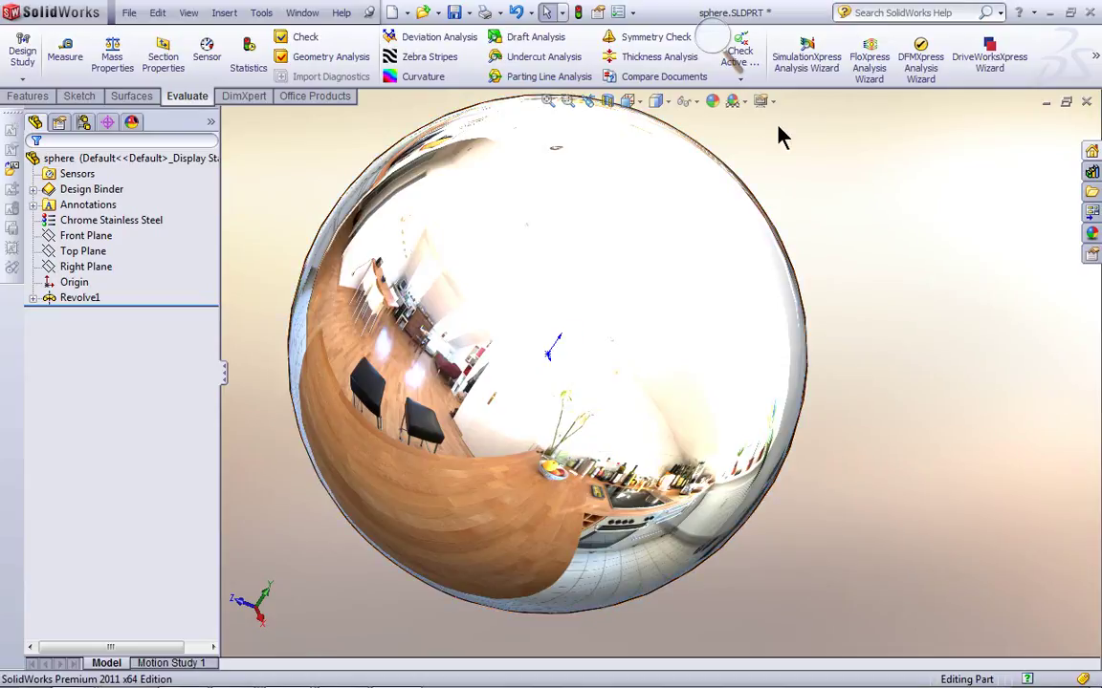
Change the scene to Rooftop and inspect the sphere's reflections
left_click(741, 101)
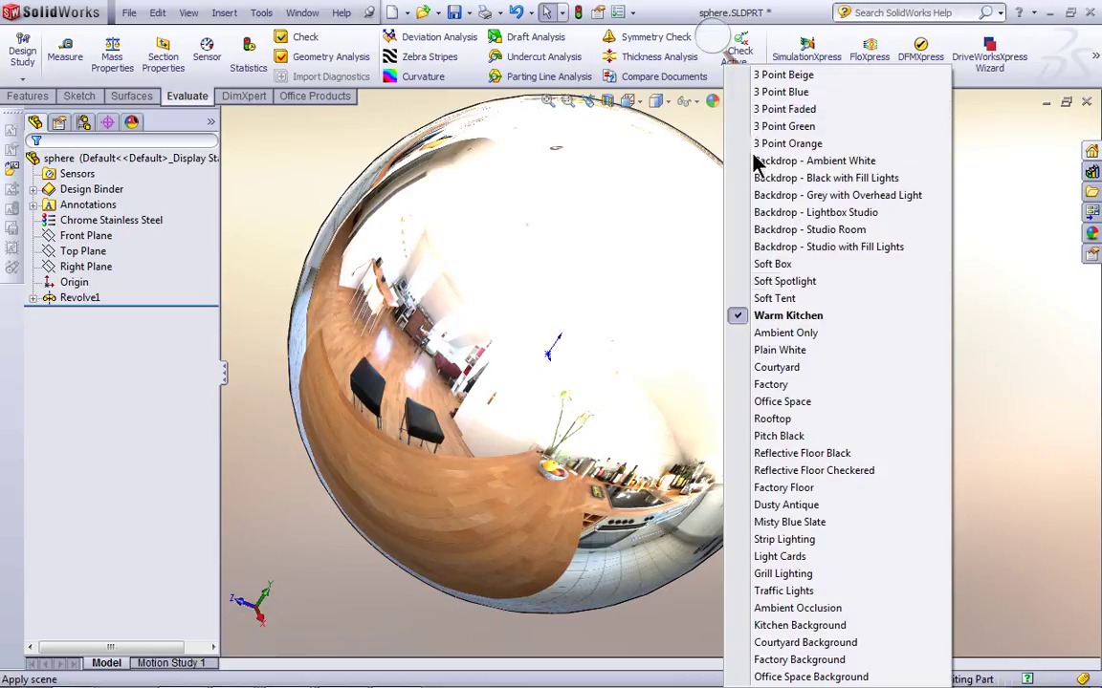
left_click(808, 420)
middle_click_drag(892, 418, 832, 349)
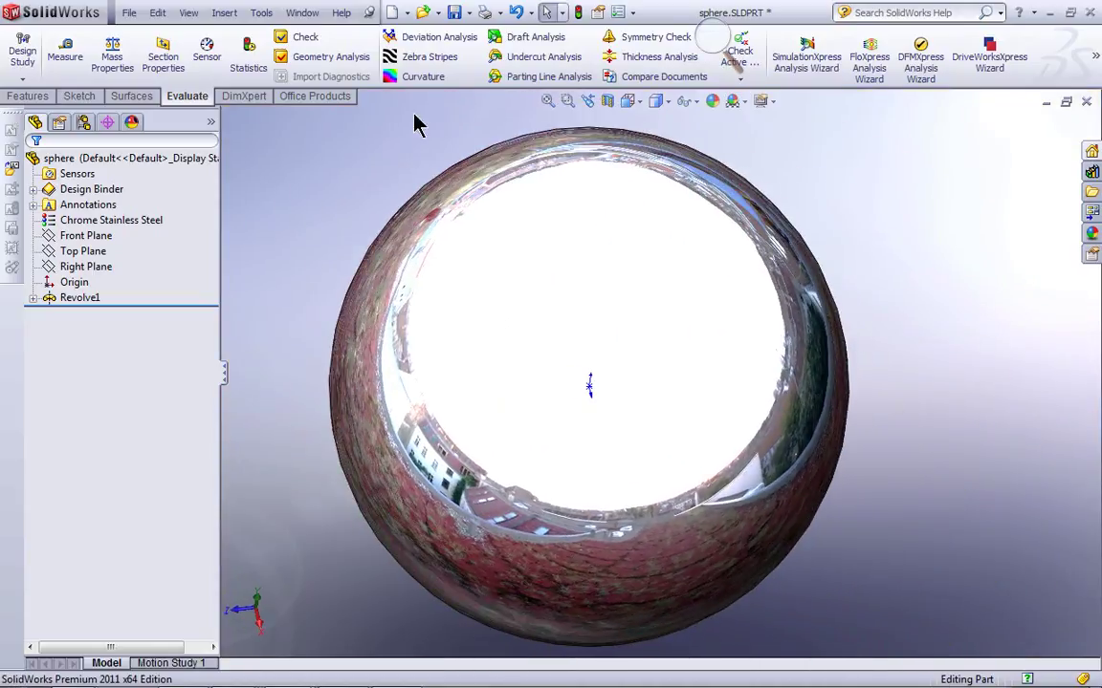
Switch to the SolidWorks 2012 part 05 Zebra Stripes sphere and review the environment choices in its zebra stripe properties
left_click(303, 13)
left_click(800, 197)
mouse_move(285, 670)
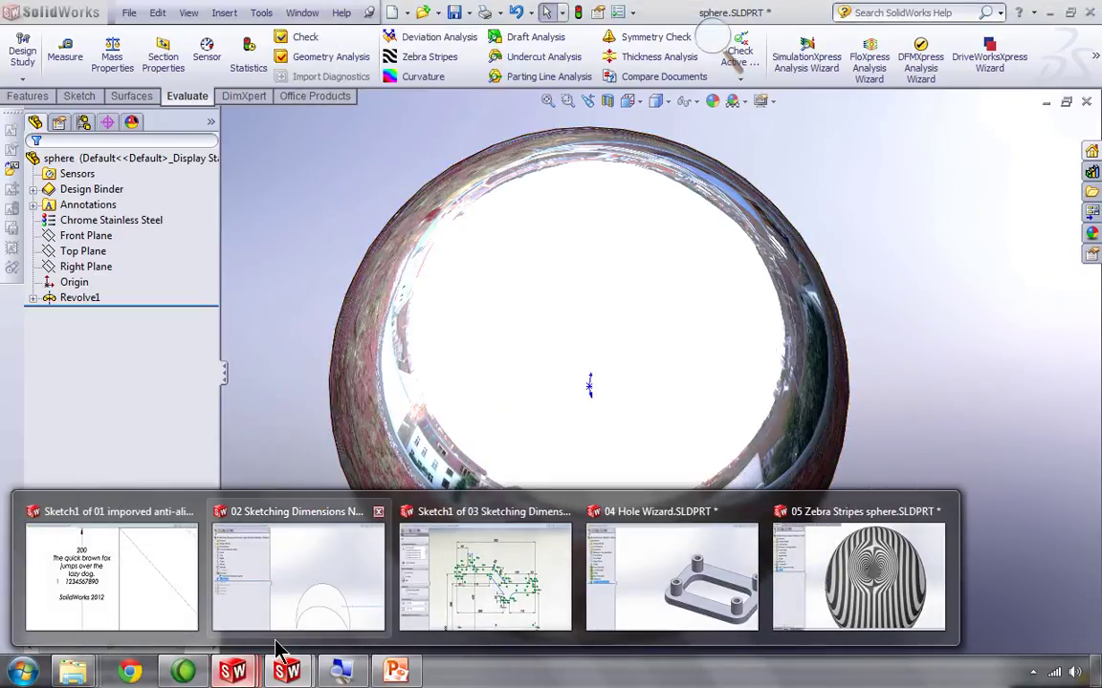
left_click(846, 586)
left_click(294, 227)
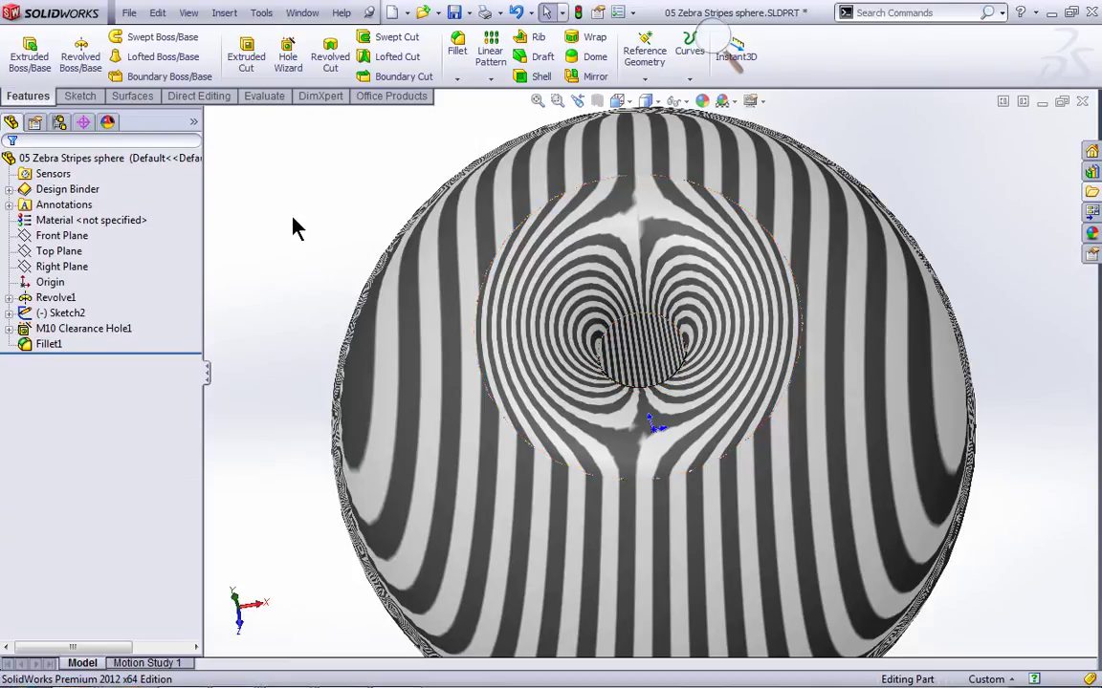
right_click(295, 228)
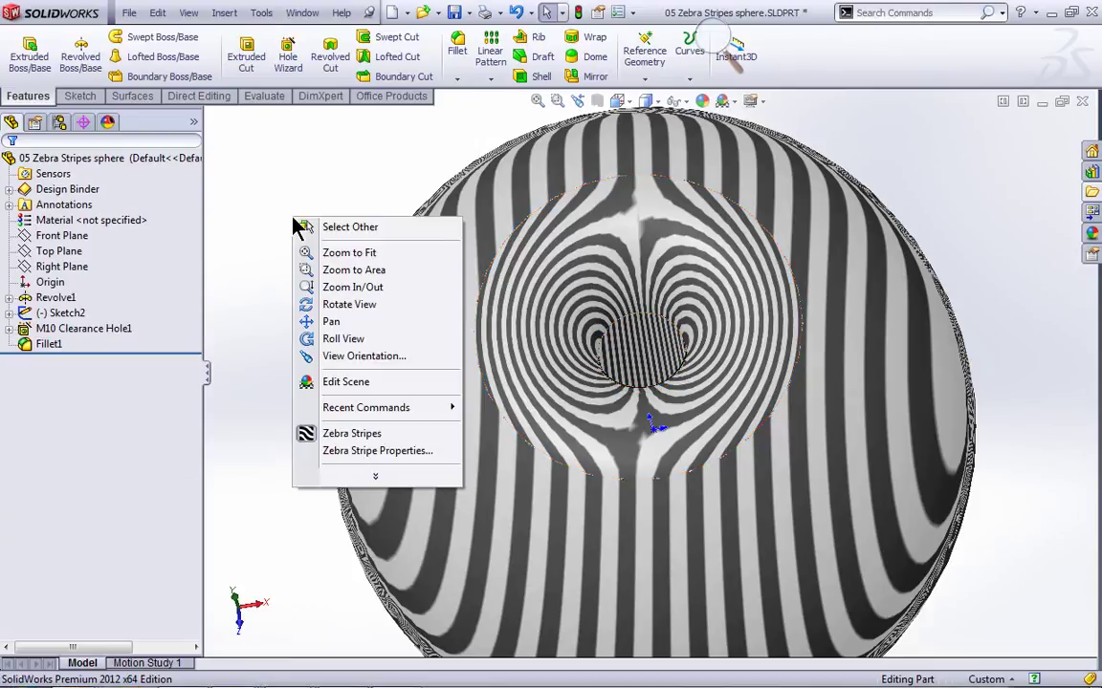
left_click(382, 452)
left_click(91, 232)
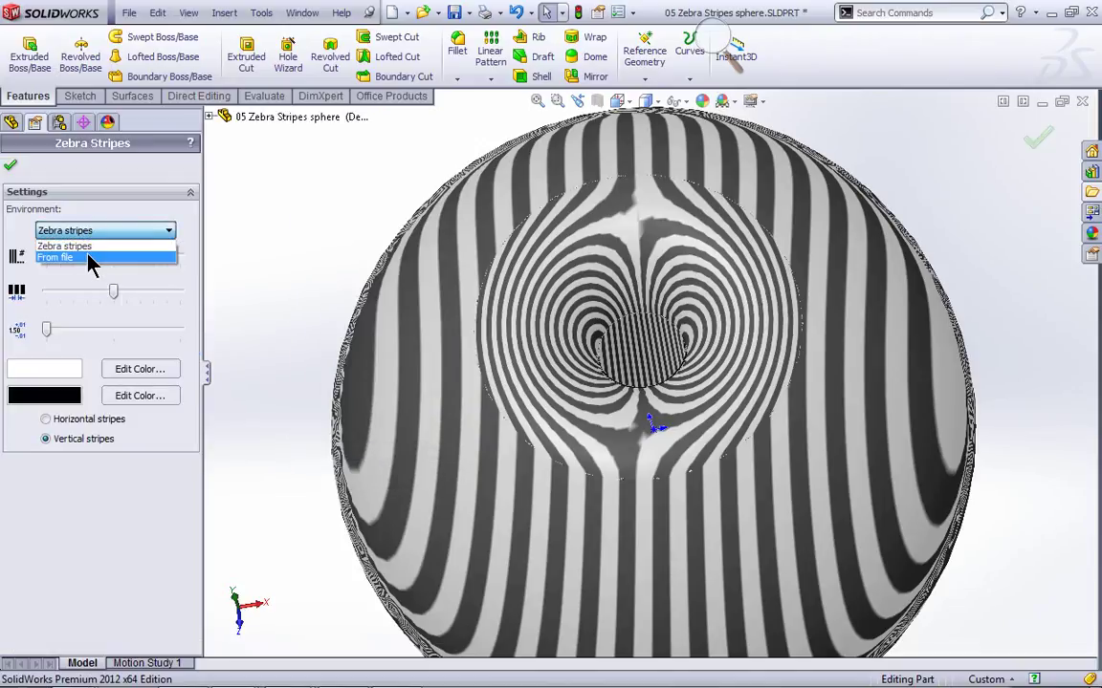
left_click(391, 181)
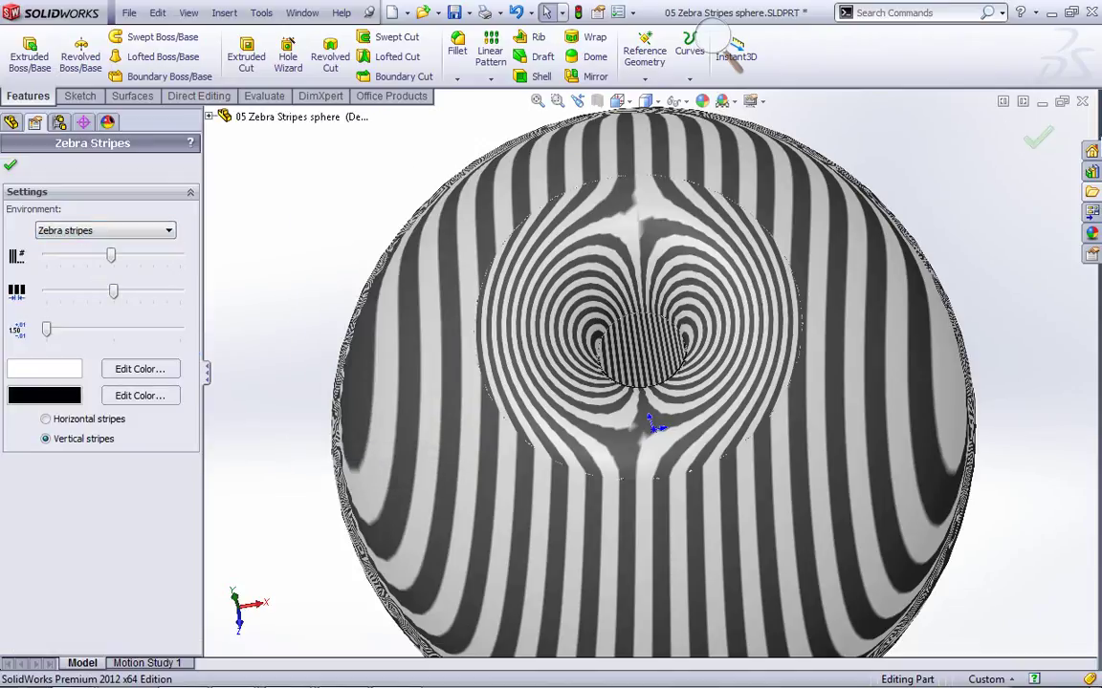
Open 06 Section Cap Color.SLDPRT from the SolidWorks 2012 What's New Parts and Sketching folder and show its feature tree
left_click(1091, 192)
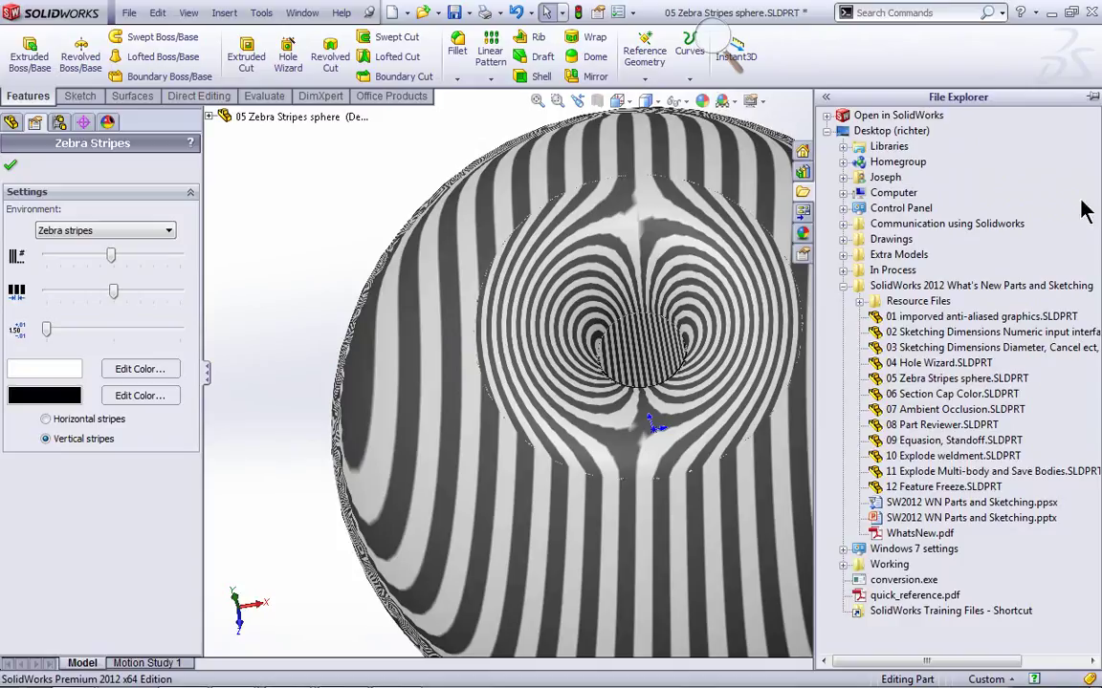
double_click(1008, 395)
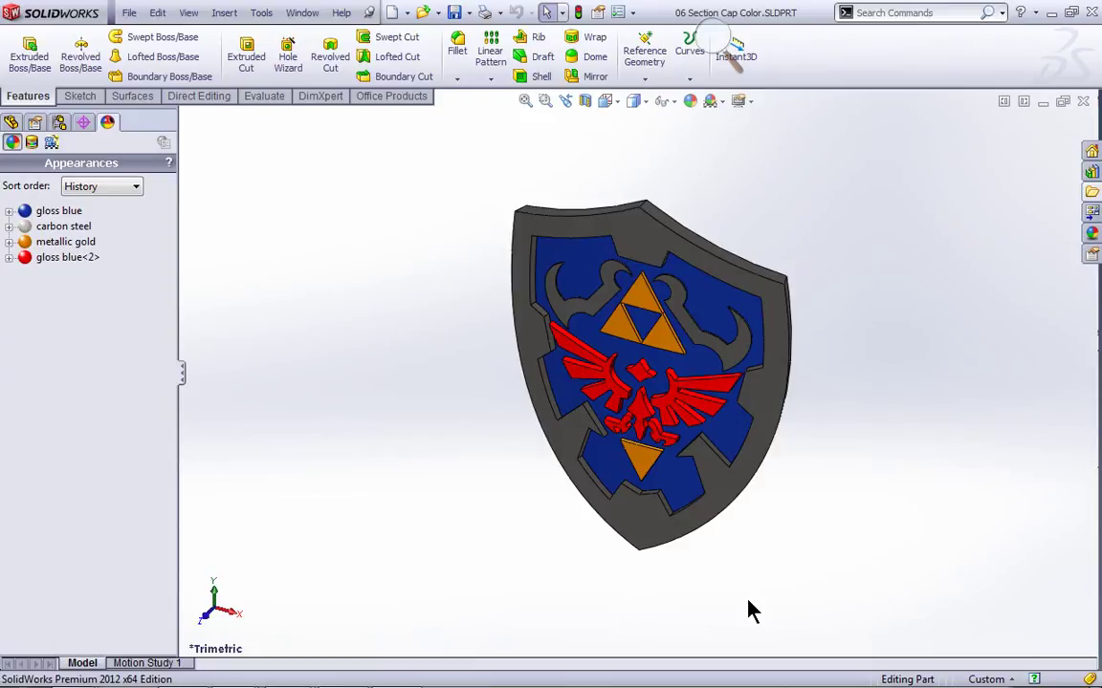
left_click(13, 123)
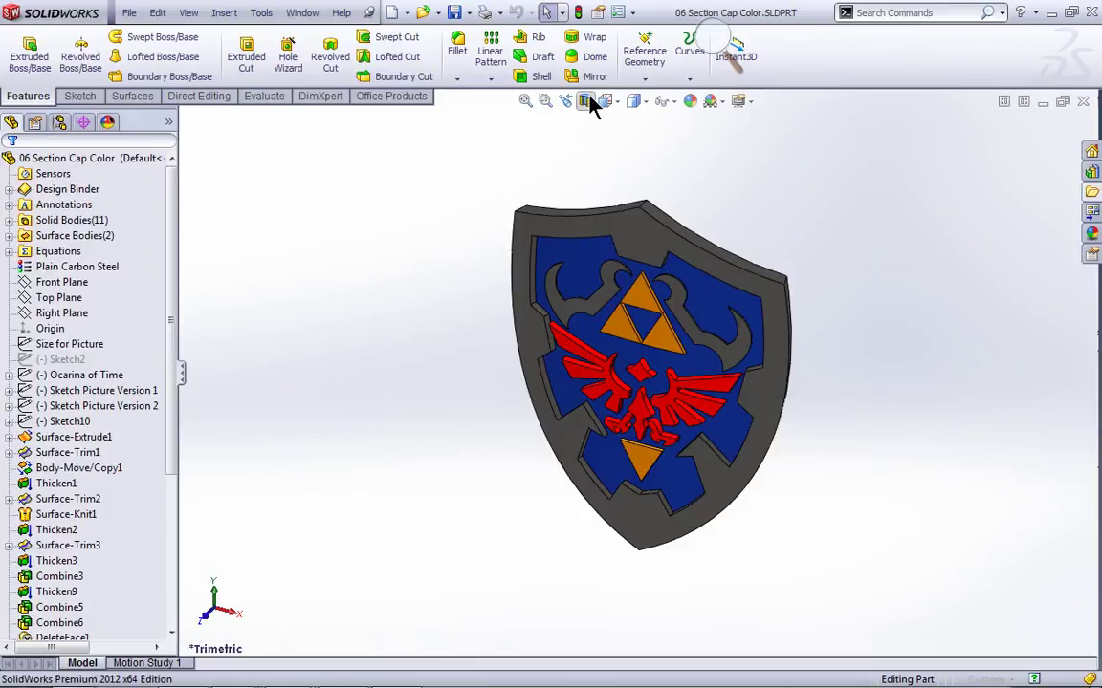
Section the shield at the Top Plane with Keep cap color off, inspect the cut, and turn the section view off
left_click(585, 101)
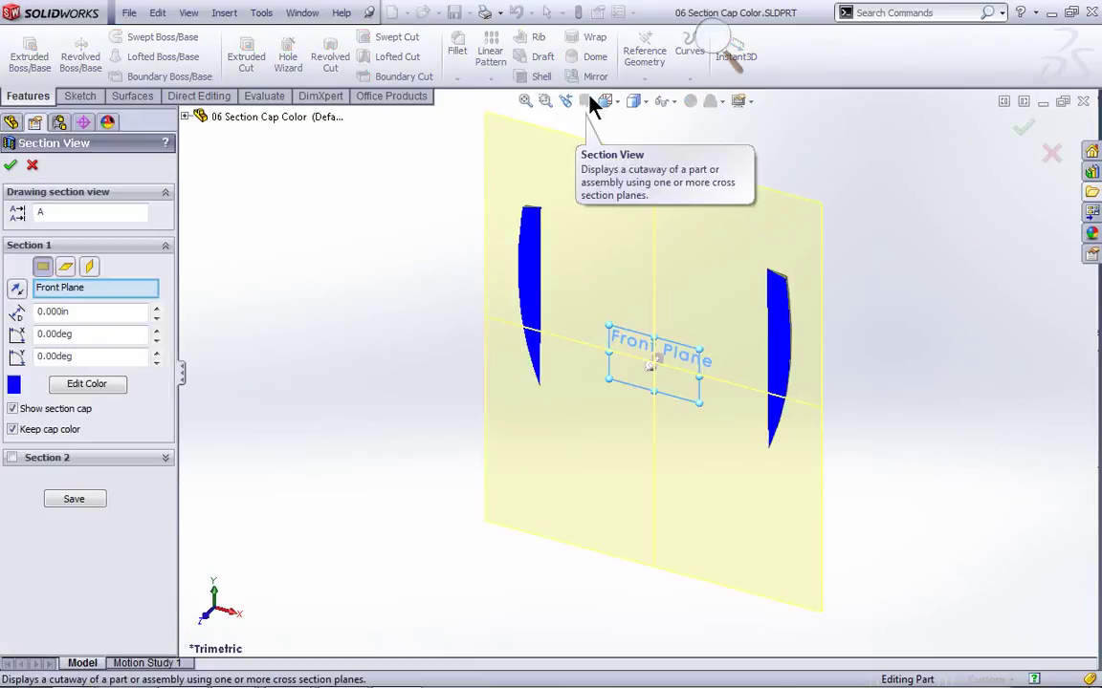
left_click(65, 266)
left_click(38, 430)
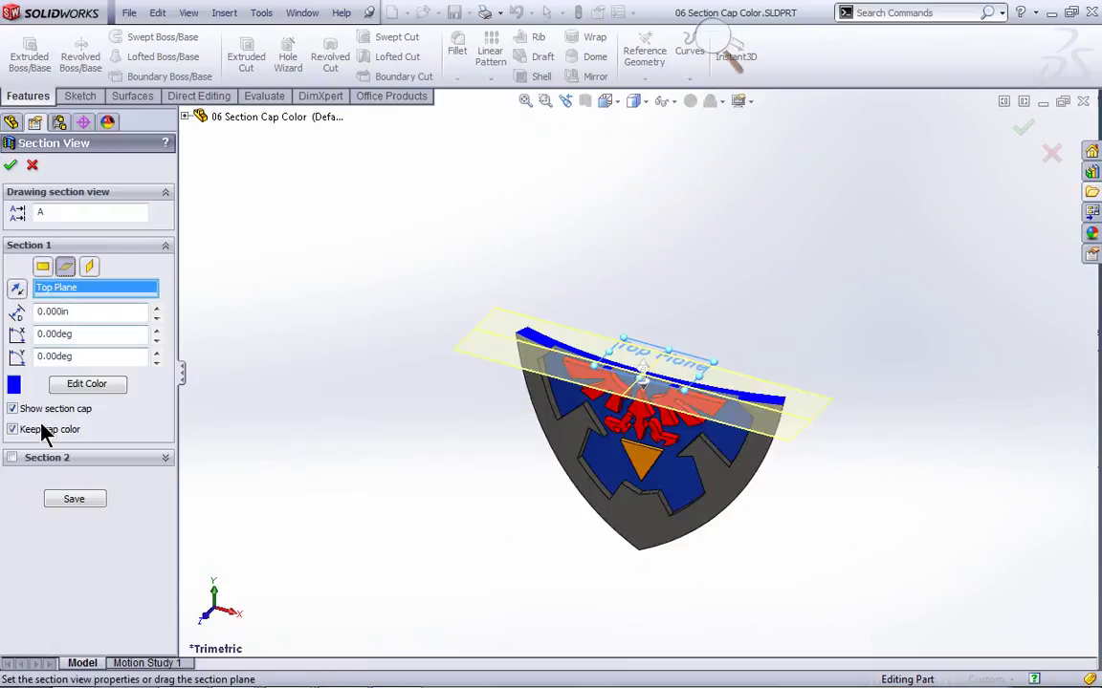
left_click(10, 165)
middle_click_drag(686, 335, 598, 332)
middle_click_drag(844, 405, 824, 297)
middle_click_drag(917, 448, 637, 355)
left_click(584, 102)
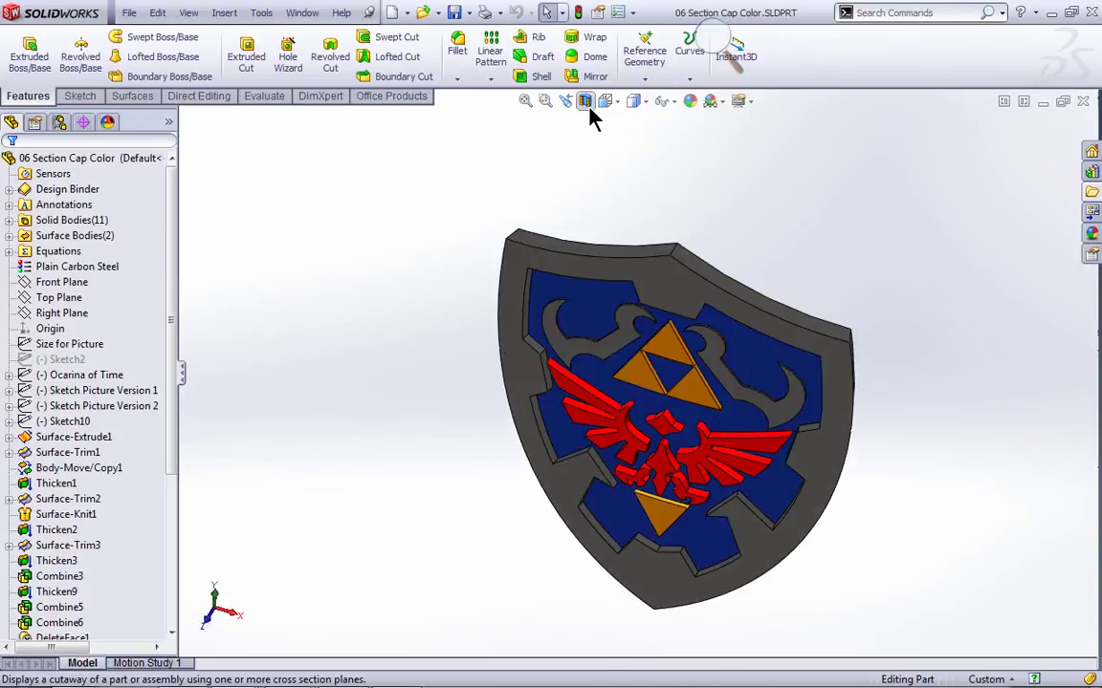
Section the shield at the Top Plane with a second section at the Right Plane, leaving Keep cap color off
left_click(585, 102)
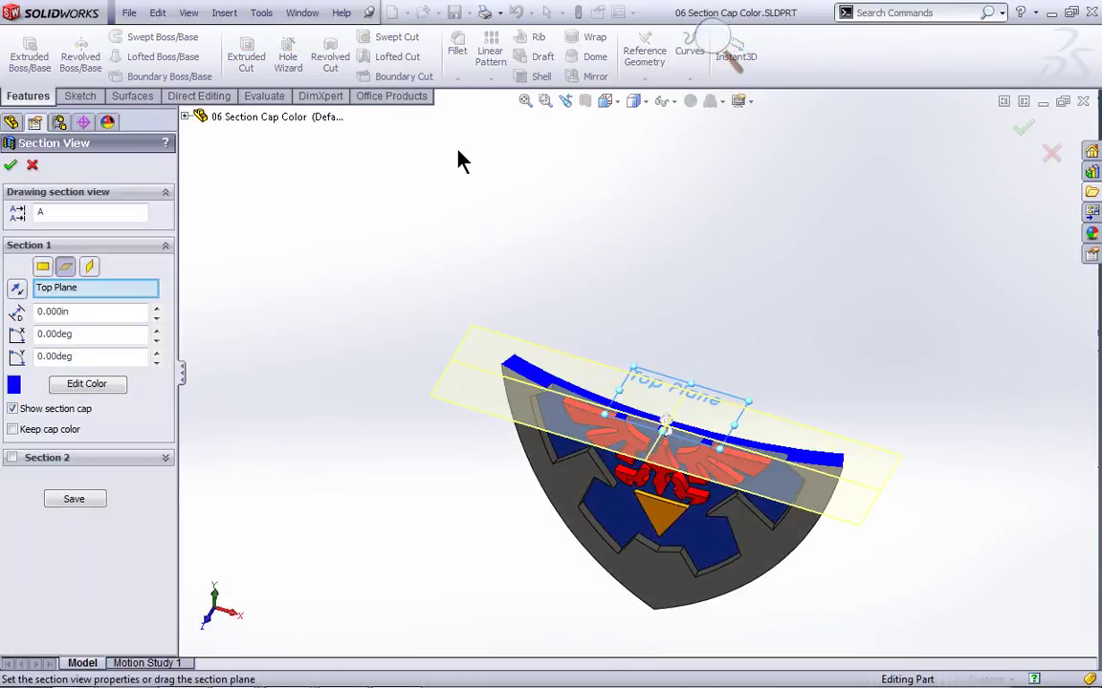
left_click(11, 458)
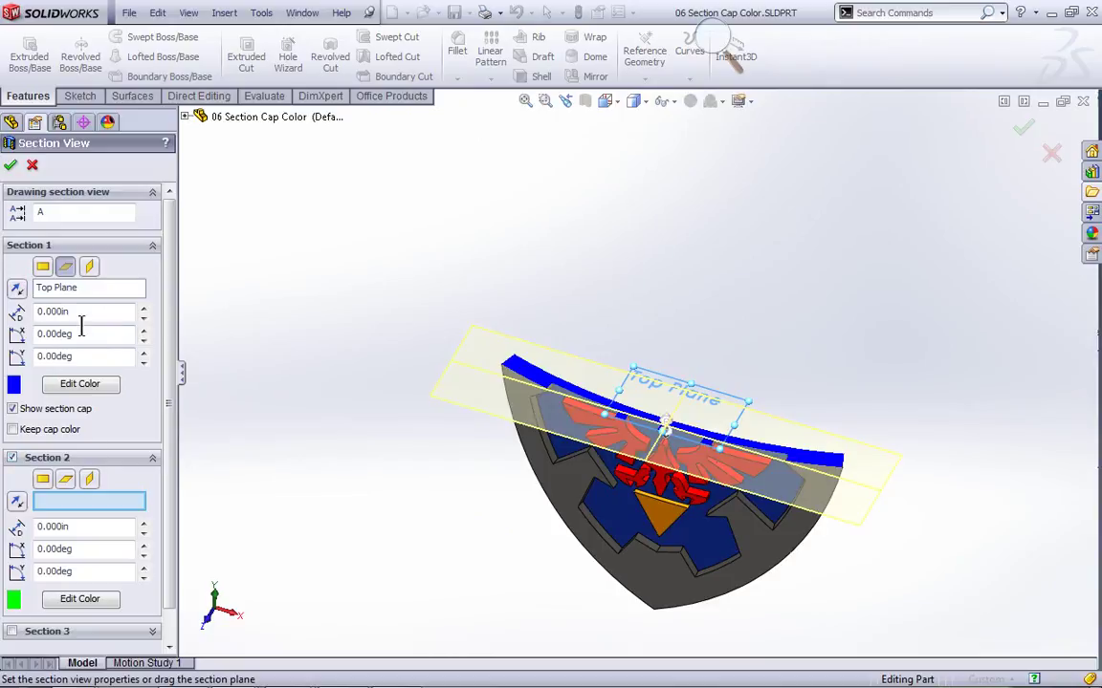
left_click(89, 479)
left_click(10, 165)
middle_click_drag(401, 469, 401, 435)
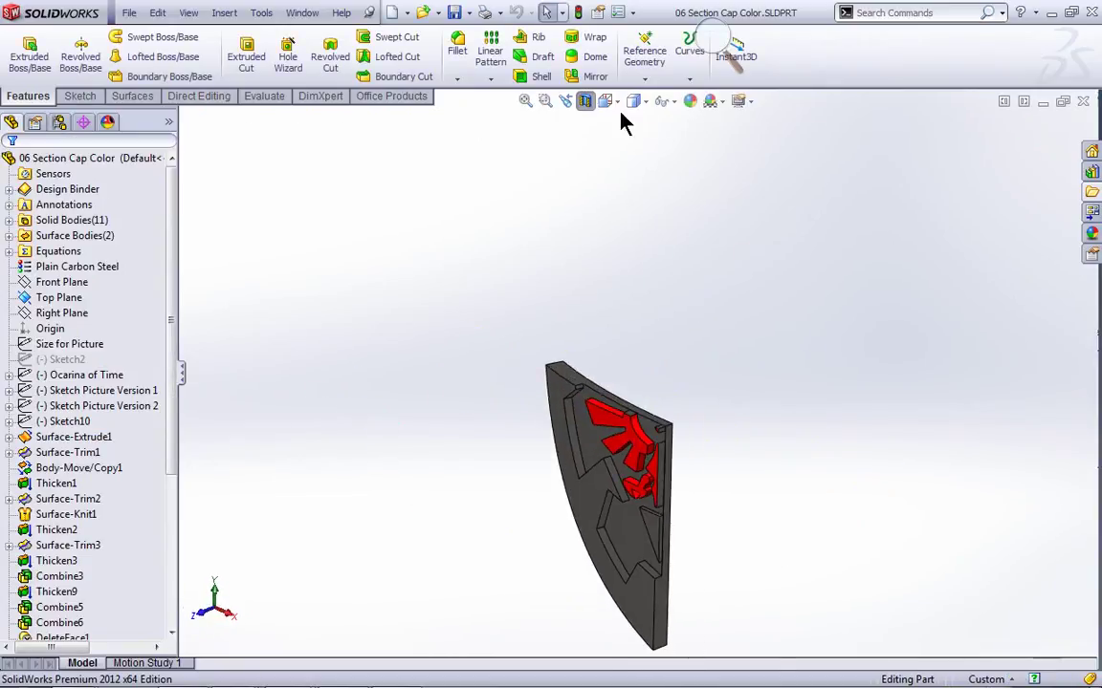
Reapply the Top and Right Plane section with Keep cap color on, inspect the colored caps, and turn the section off
left_click(584, 100)
left_click(586, 101)
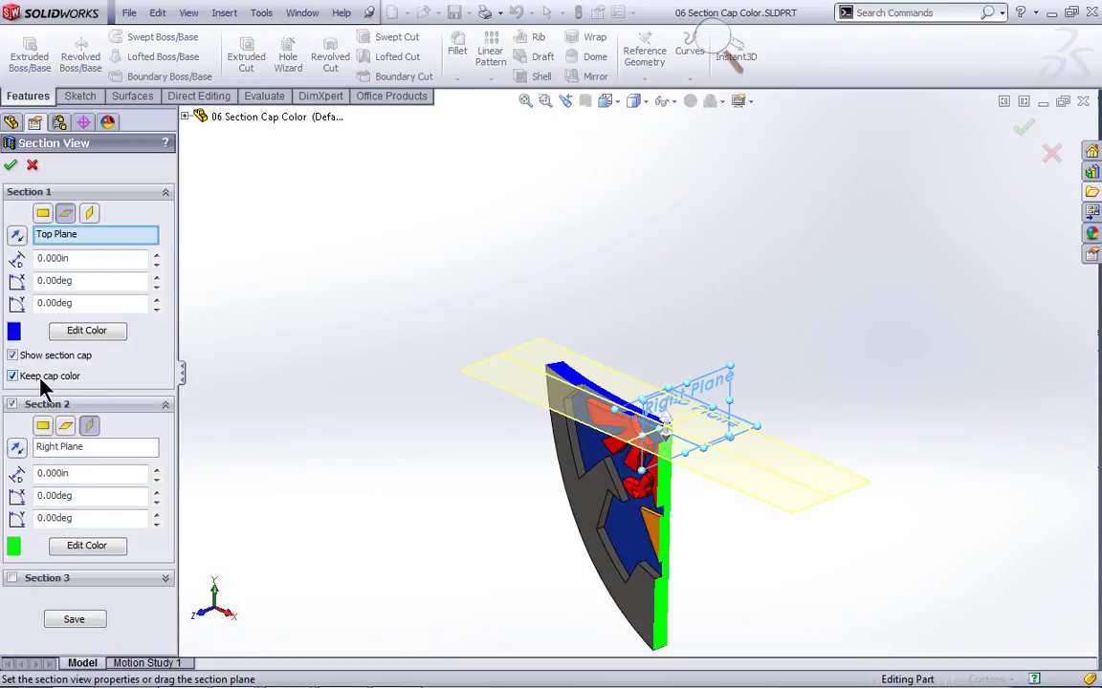
left_click(10, 166)
scroll(713, 438, "up", 10)
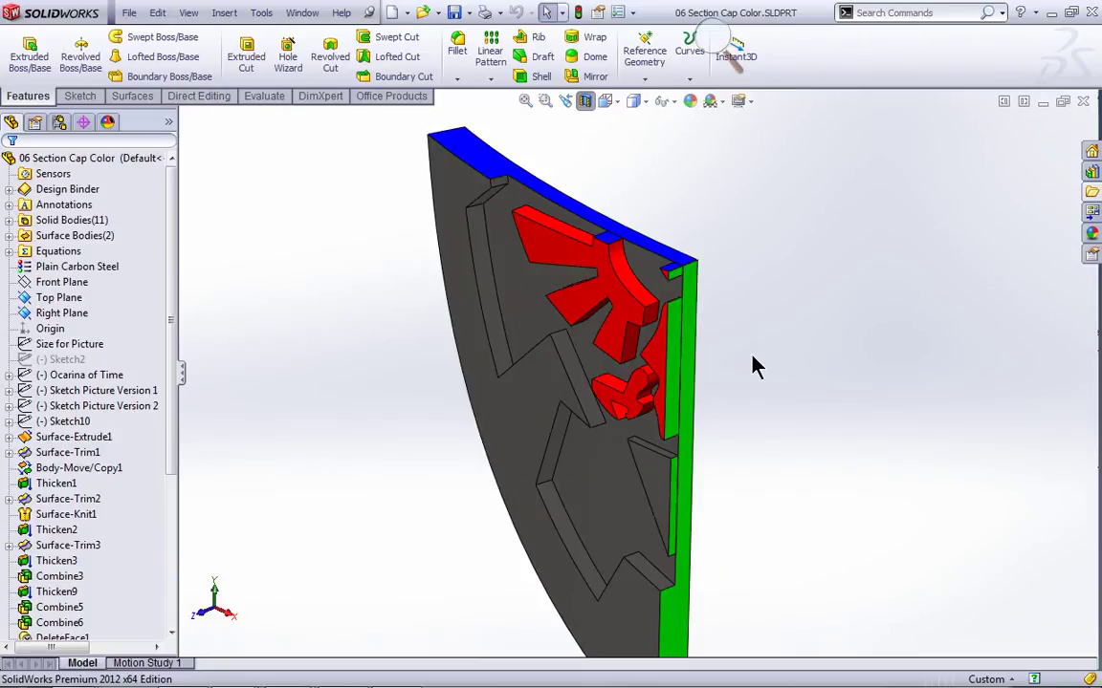
left_click(585, 102)
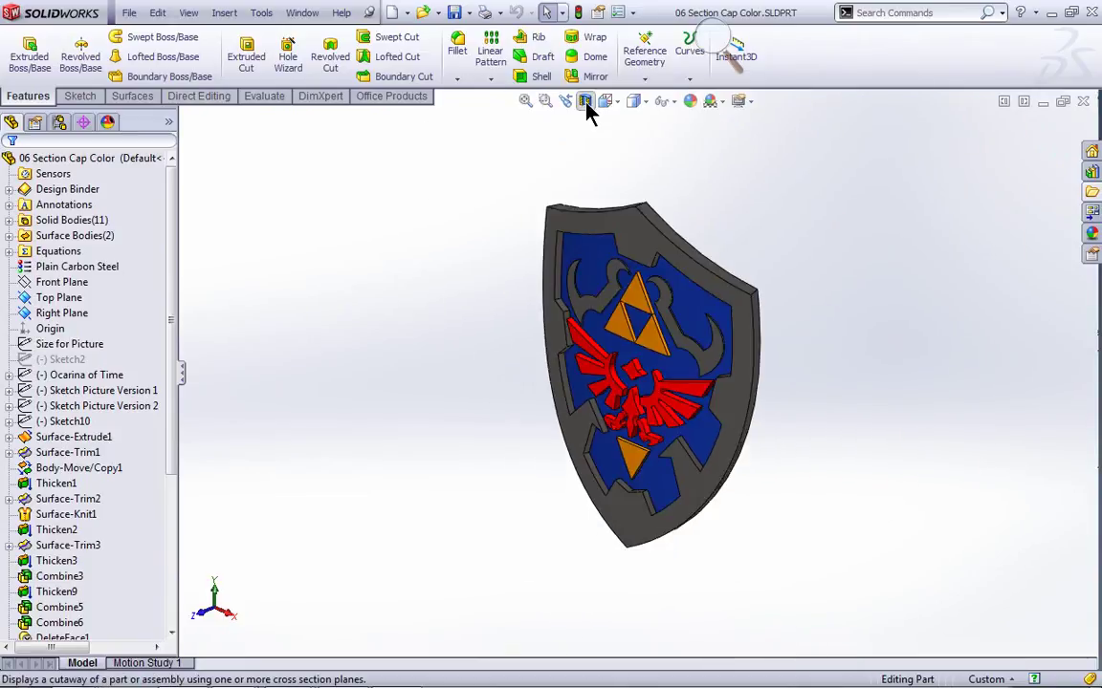
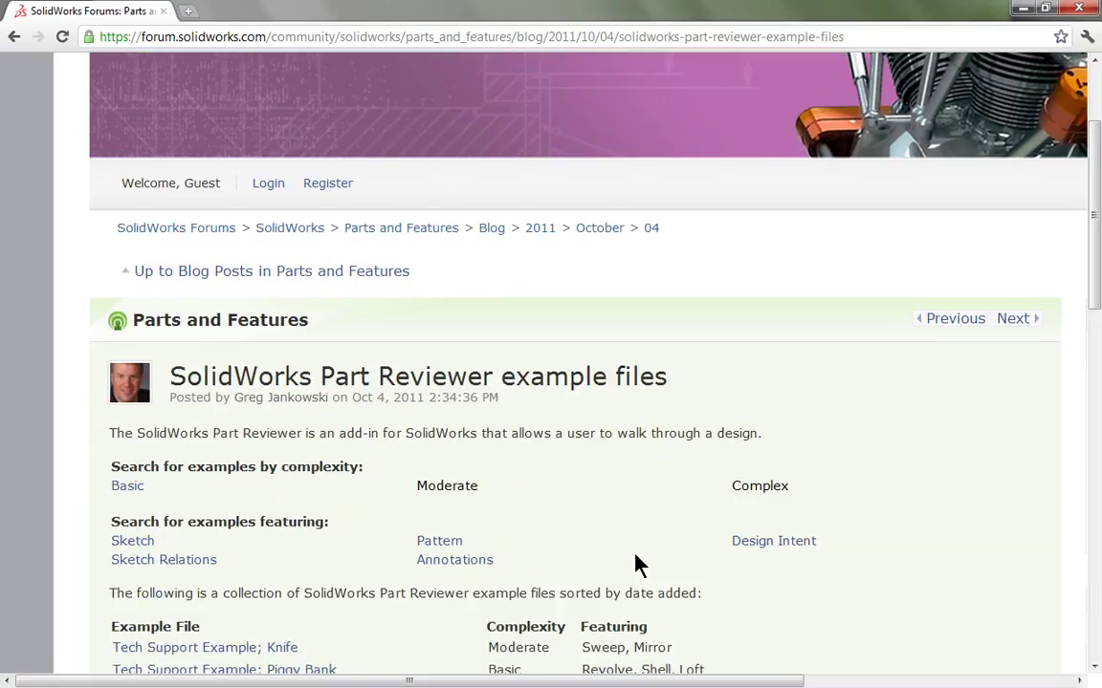
Review the list of SolidWorks Part Reviewer example files on the SolidWorks Forums page in the browser
scroll(635, 555, "down", 2)
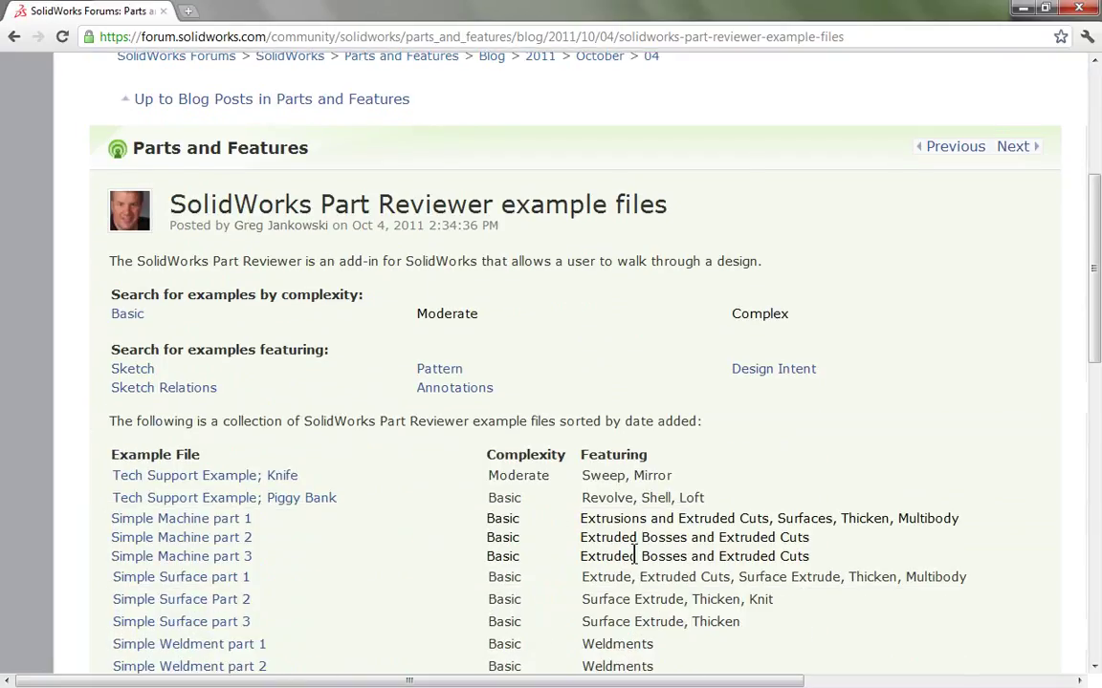
scroll(634, 556, "down", 2)
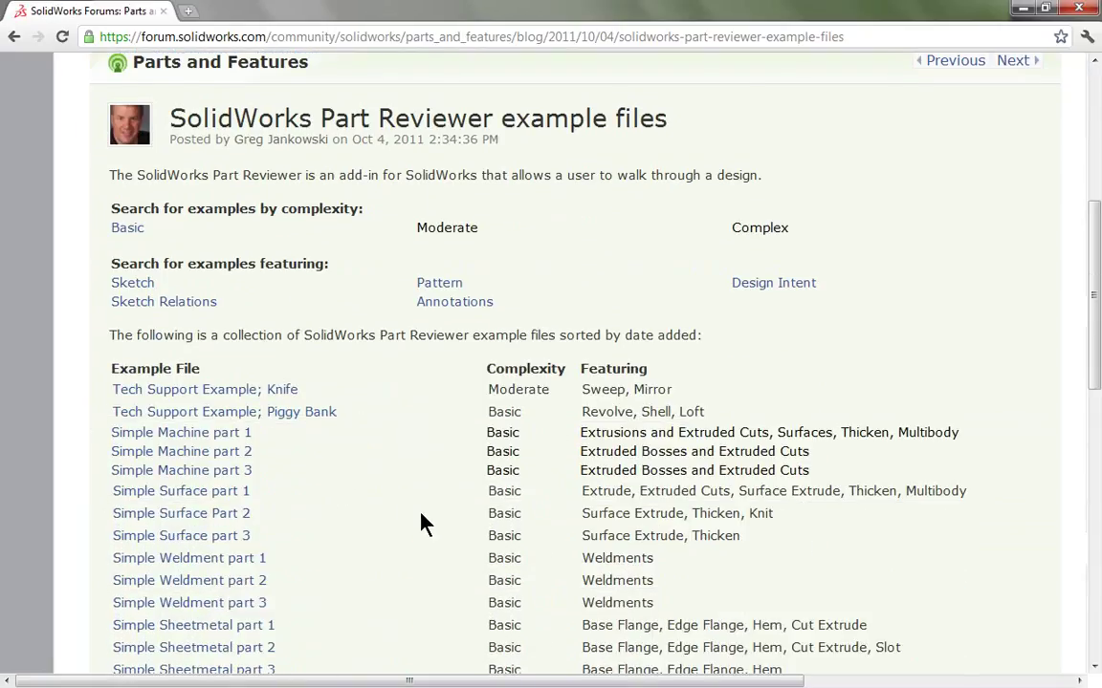
scroll(422, 515, "down", 2)
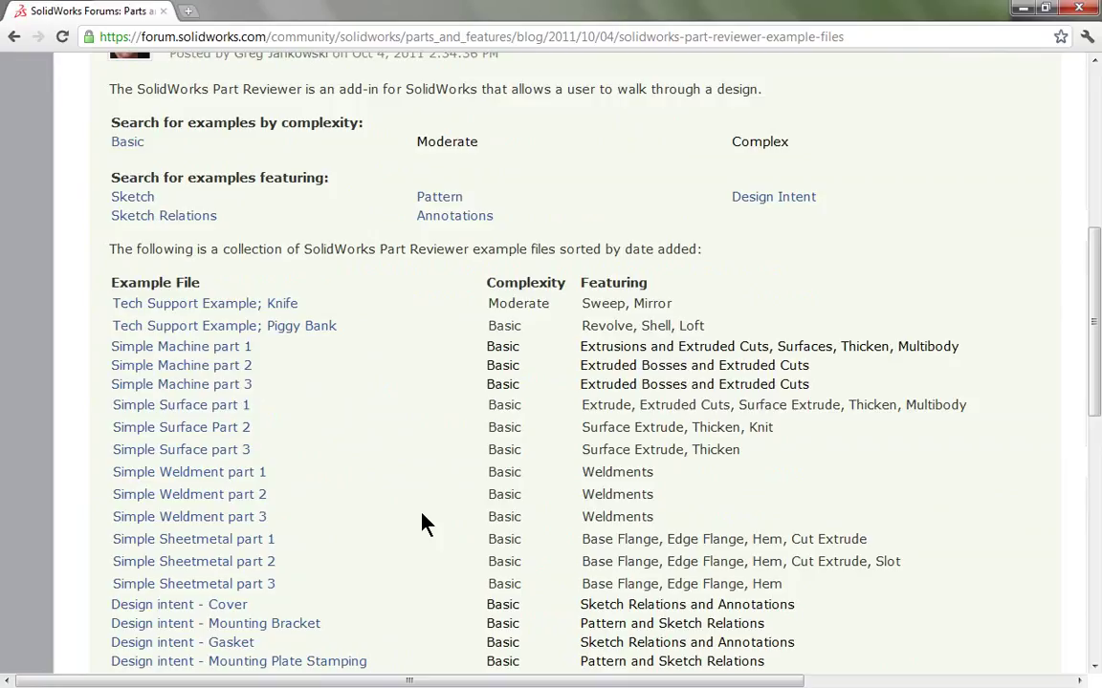
scroll(425, 524, "down", 2)
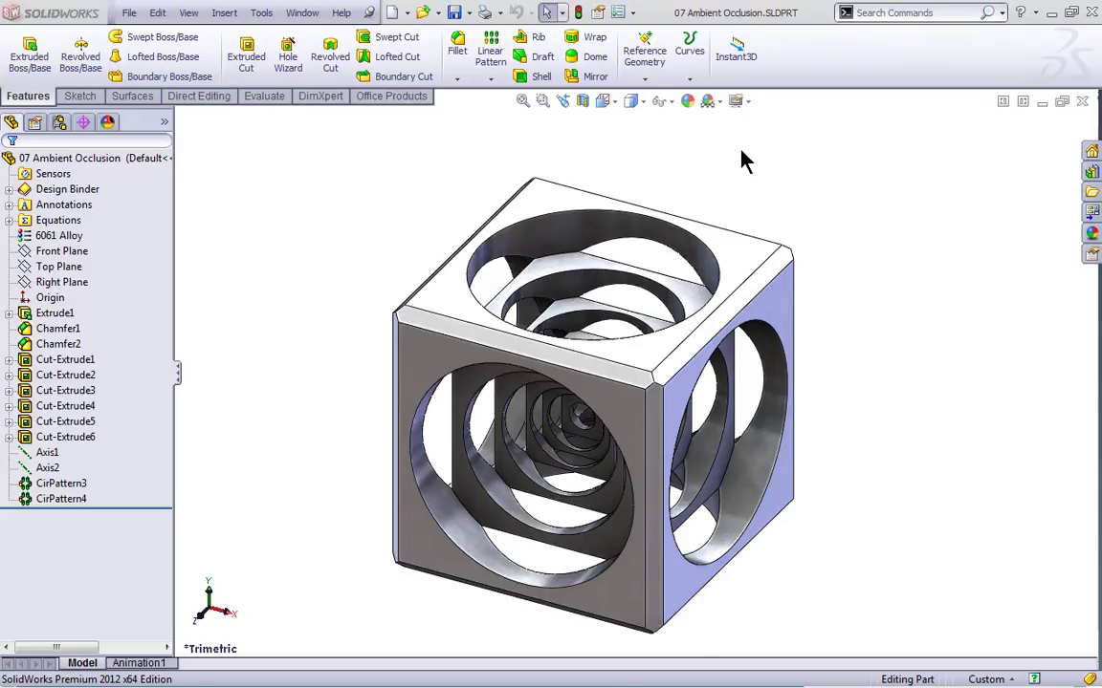
Activate the SolidWorks Part Reviewer add-in with the 07 Ambient Occlusion part open in SolidWorks
left_click(632, 13)
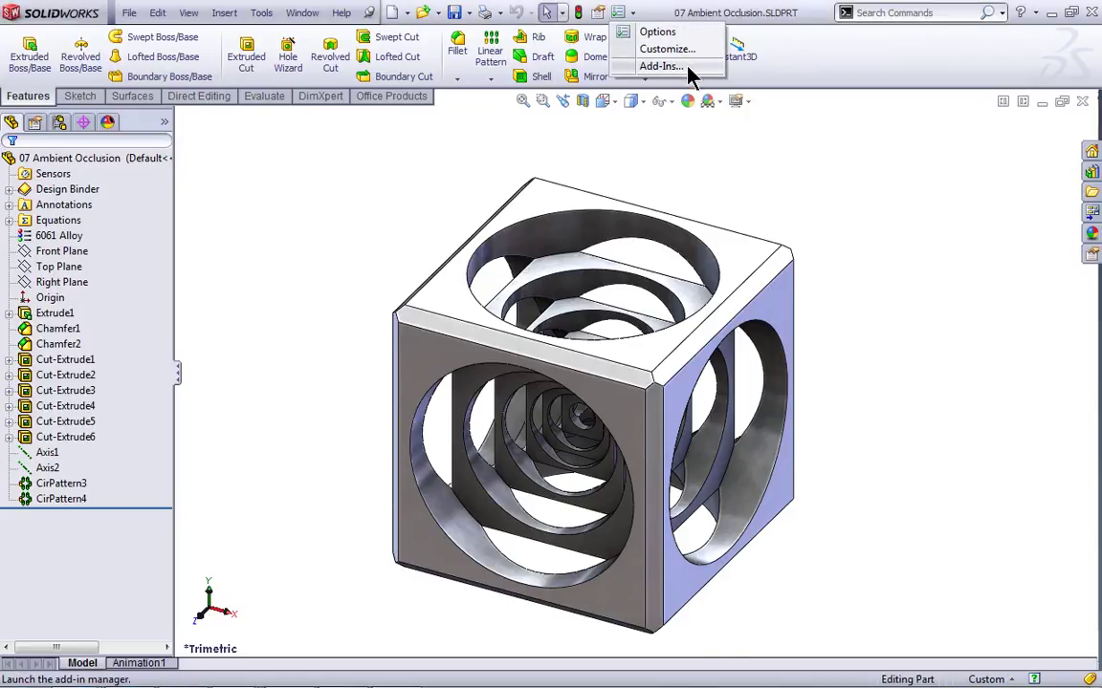
left_click(663, 66)
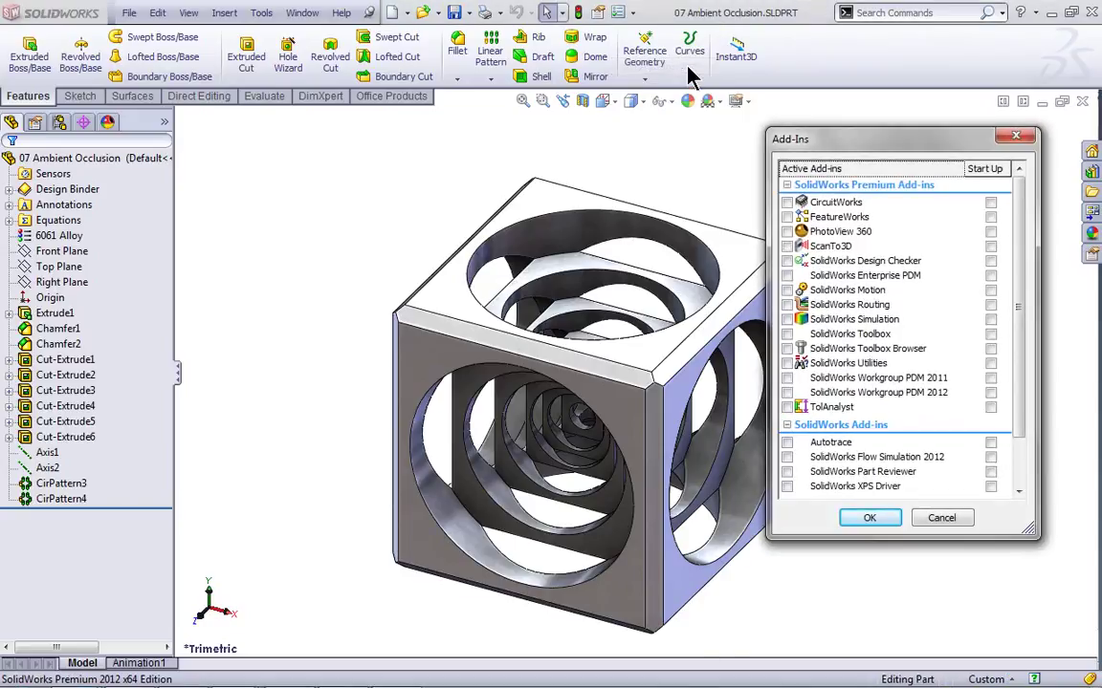
left_click(787, 471)
left_click(868, 518)
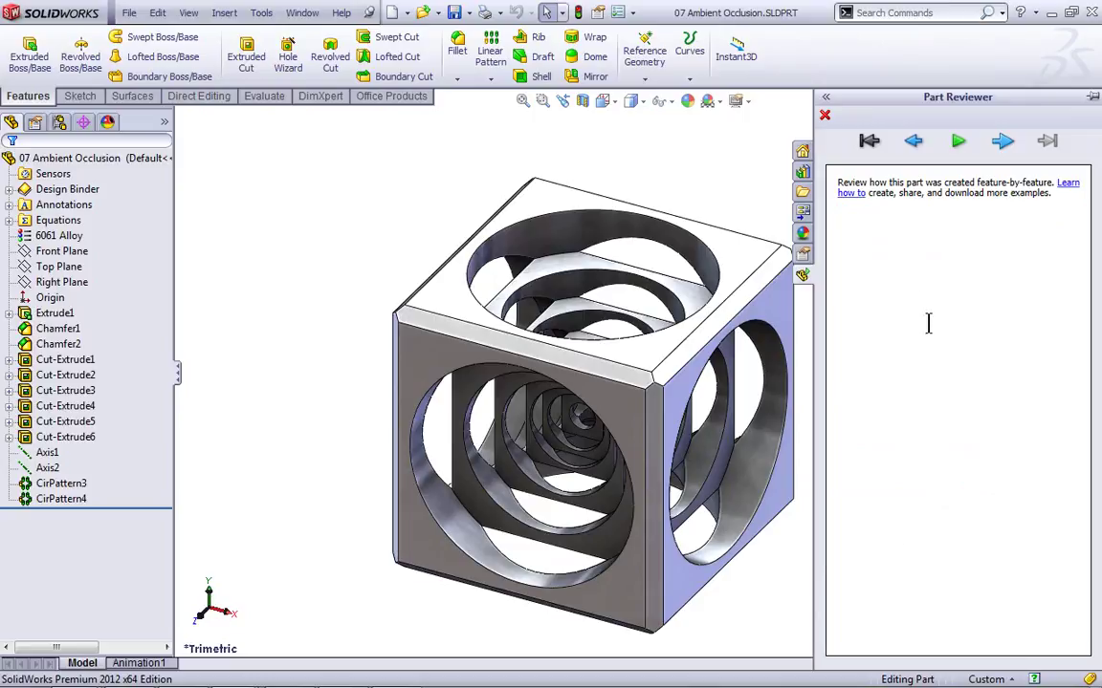
Play the part's feature history in Part Reviewer, pause at Cut-Extrude1, step back to Chamfer1, and advance to Cut-Extrude2
left_click(956, 153)
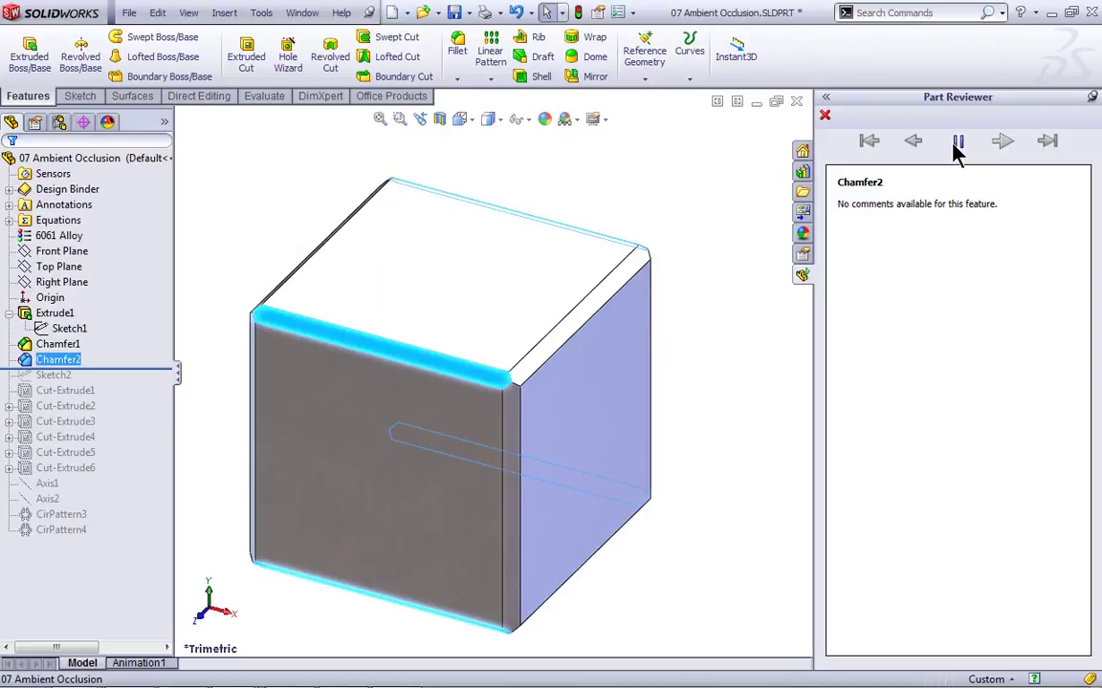
left_click(958, 144)
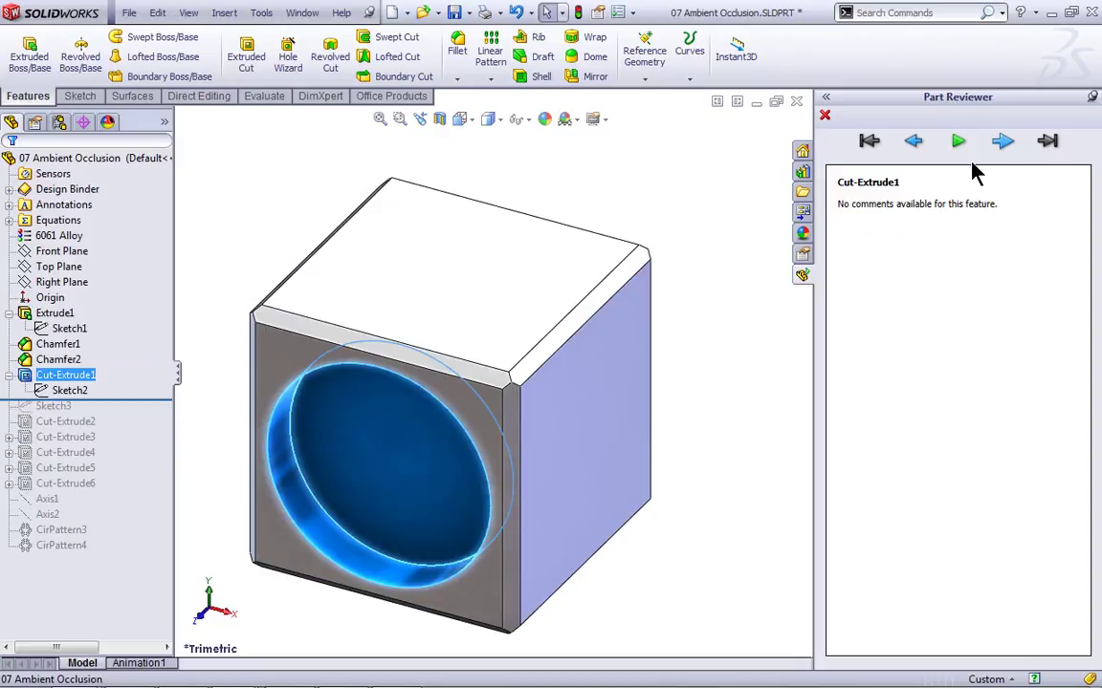
left_click(916, 143)
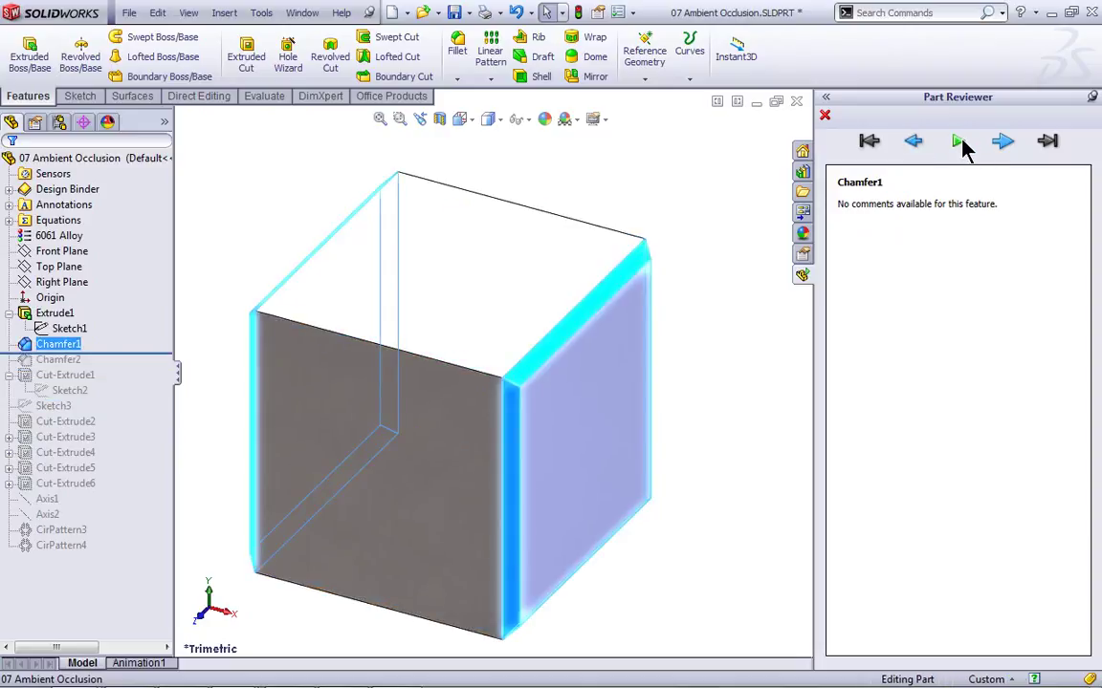
left_click(1003, 145)
left_click(1003, 145)
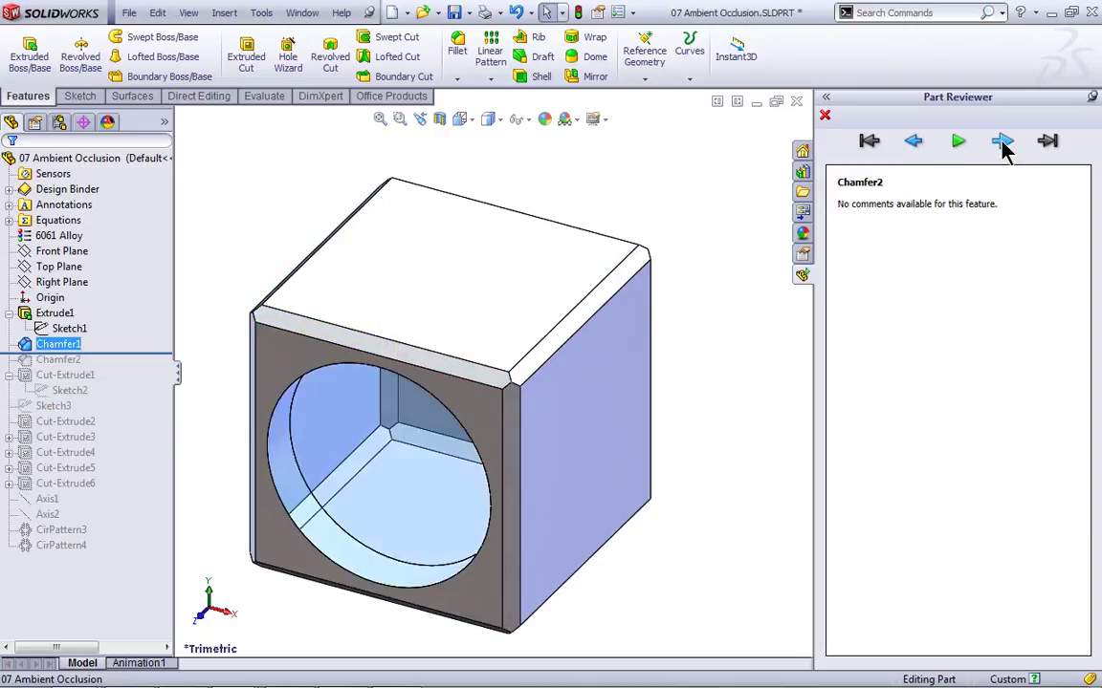
left_click(1003, 146)
left_click(1003, 146)
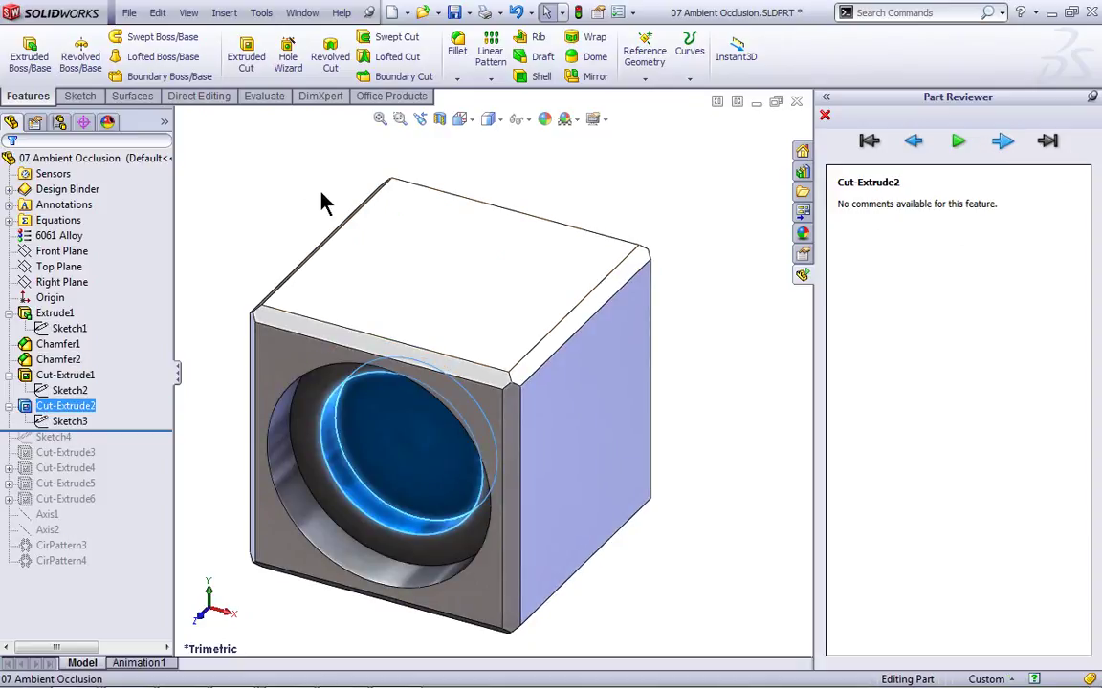
Add a date/time-stamped comment reading "Feature Comment" to Cut-Extrude1, save it, and check it in the feature tree
left_click(290, 199)
left_click(84, 376)
right_click(86, 377)
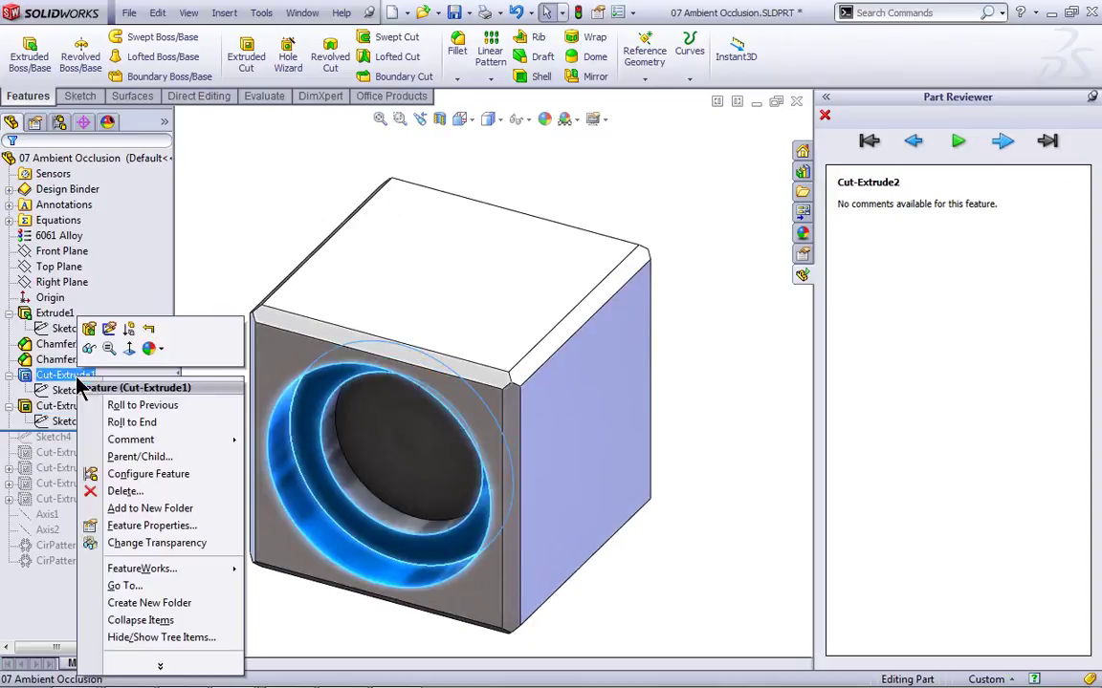
mouse_move(137, 440)
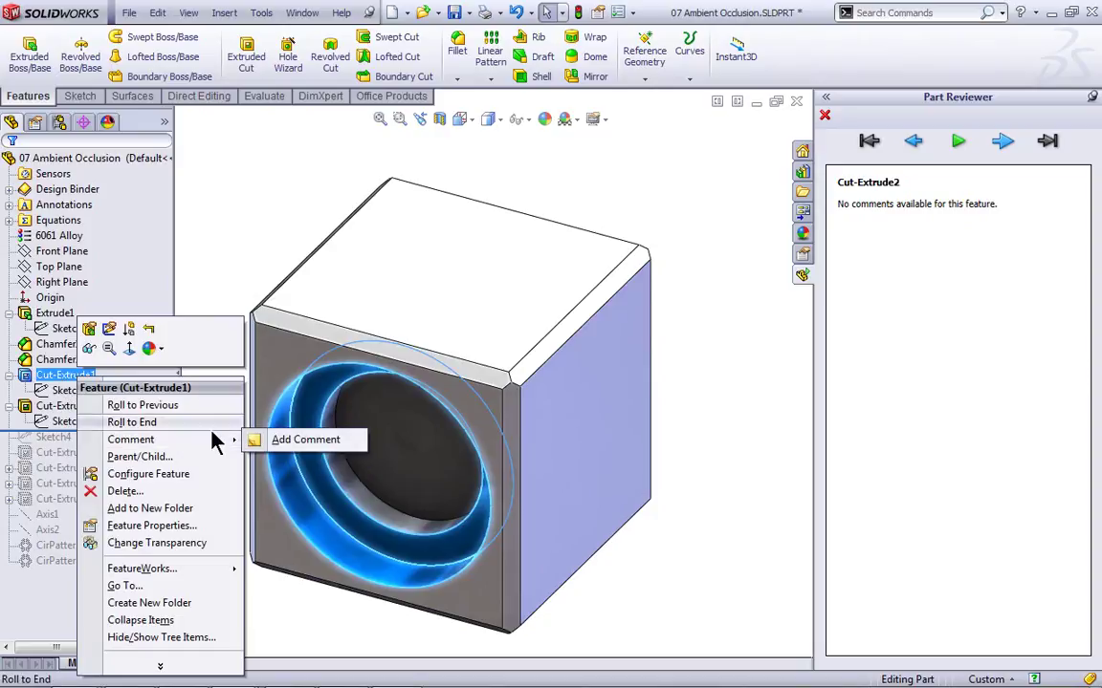
left_click(292, 442)
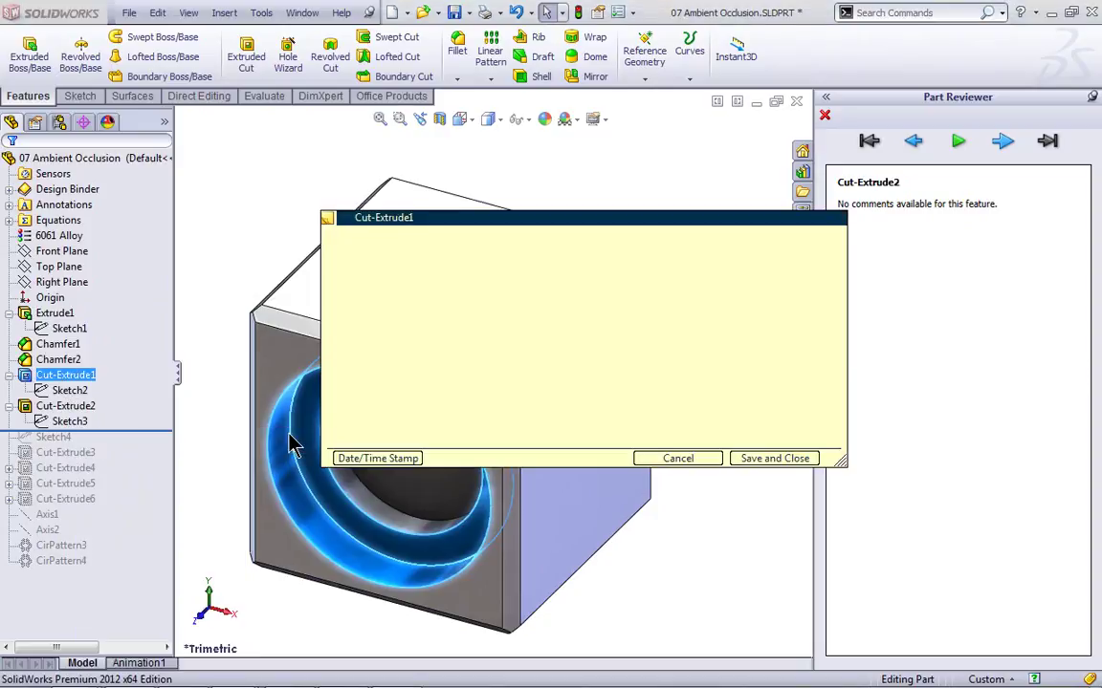
left_click(392, 468)
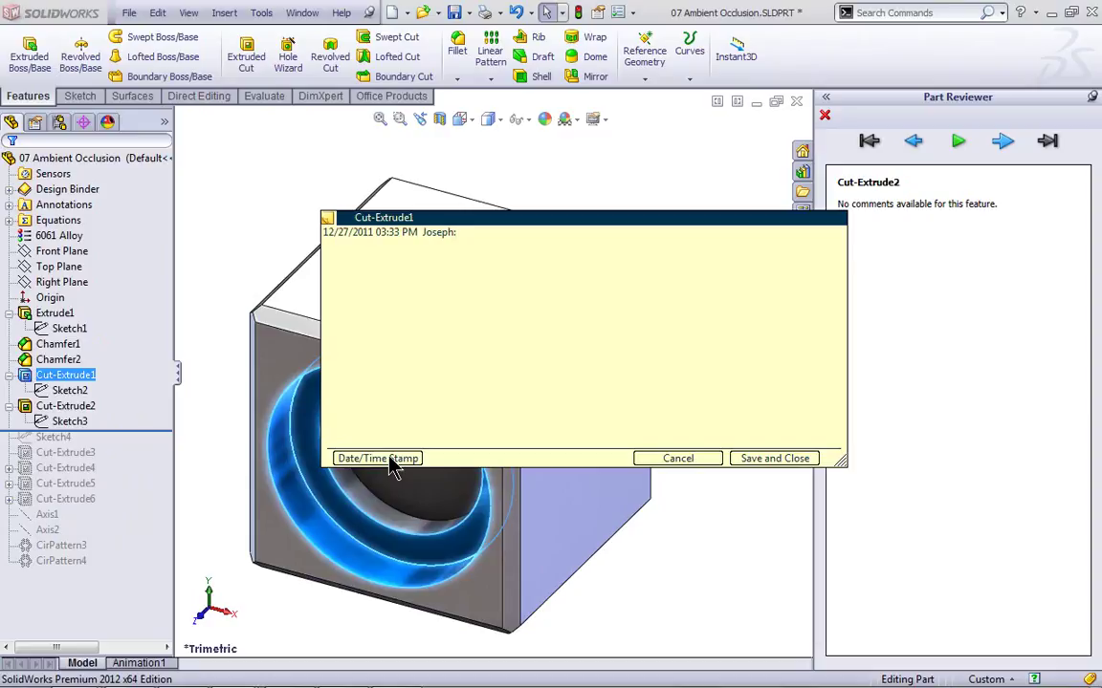
type("Feature Comment")
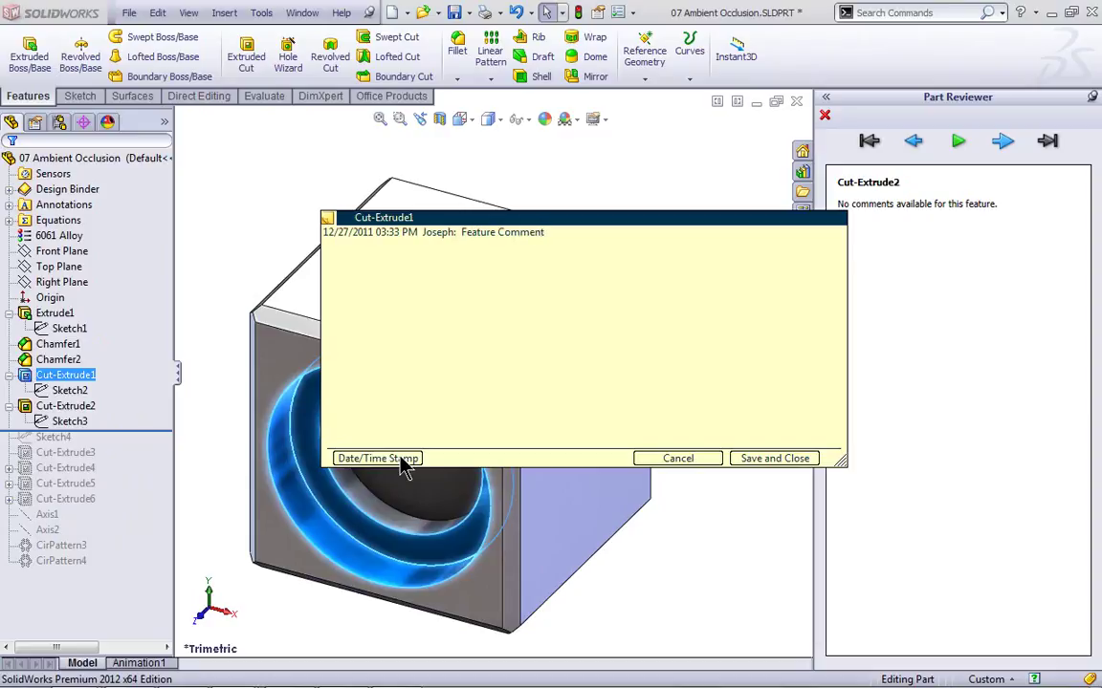
left_click(786, 460)
left_click(692, 555)
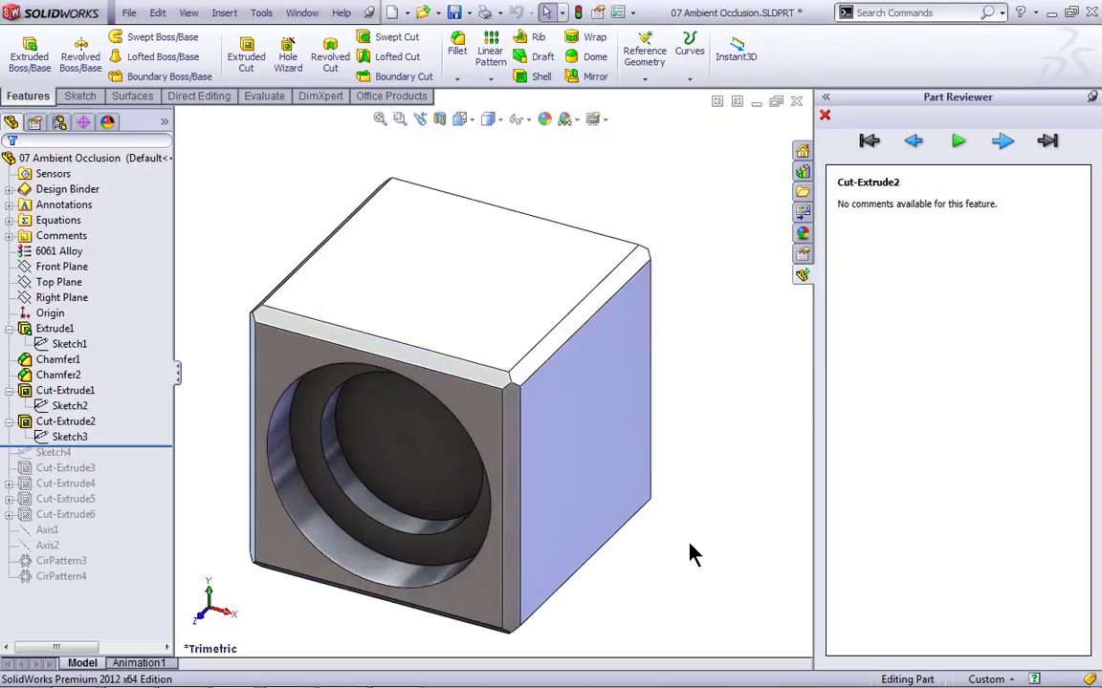
left_click(75, 393)
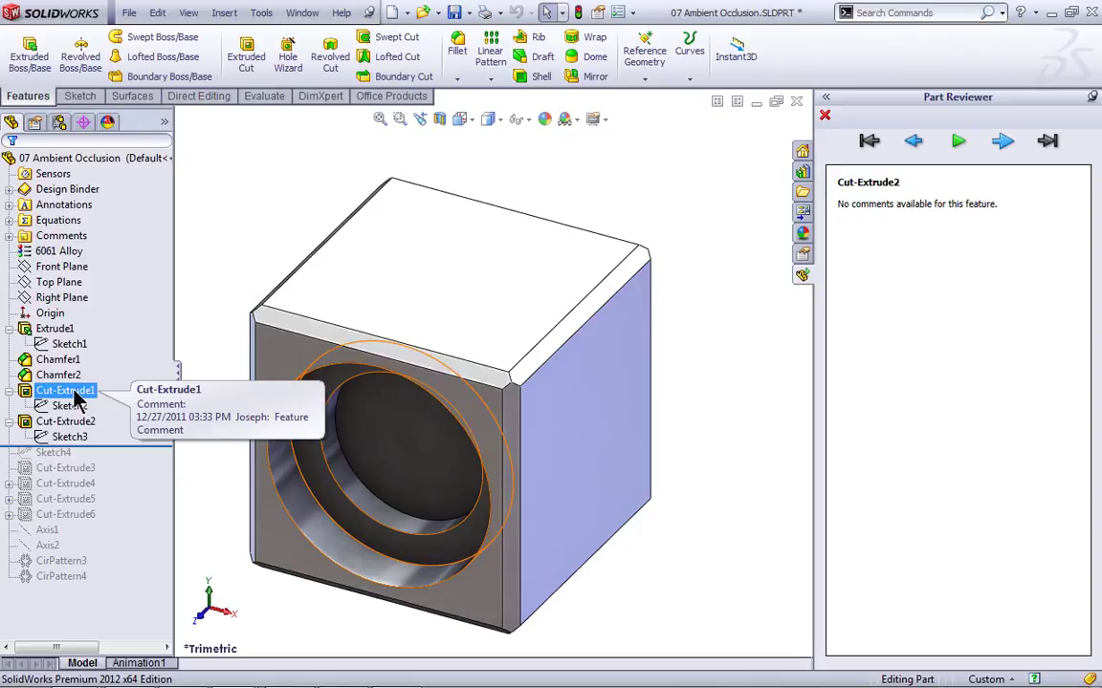
left_click(639, 155)
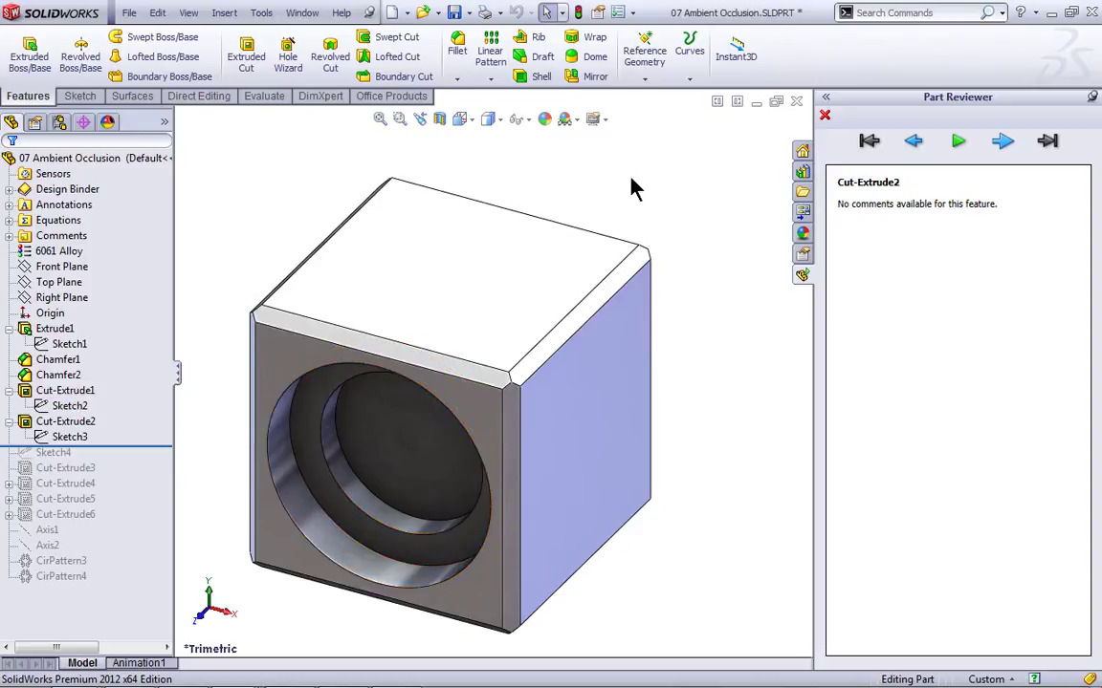
Step back to the earlier features in Part Reviewer, replay the history through the commented cut, and pause at Cut-Extrude3
left_click(913, 141)
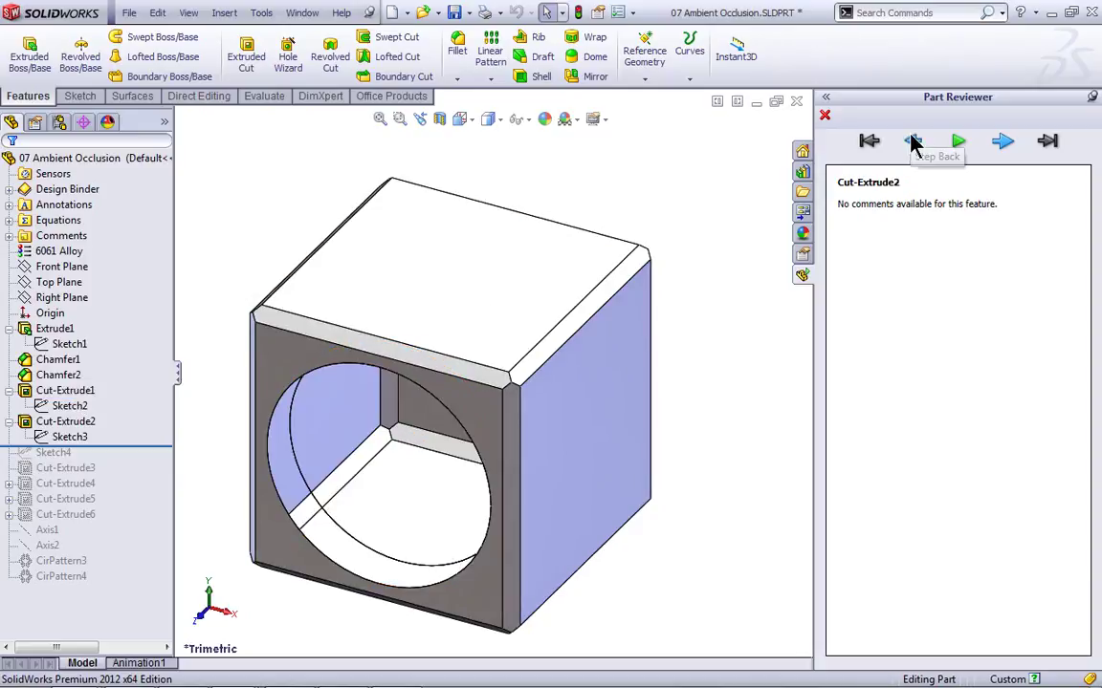
left_click(913, 141)
left_click(913, 141)
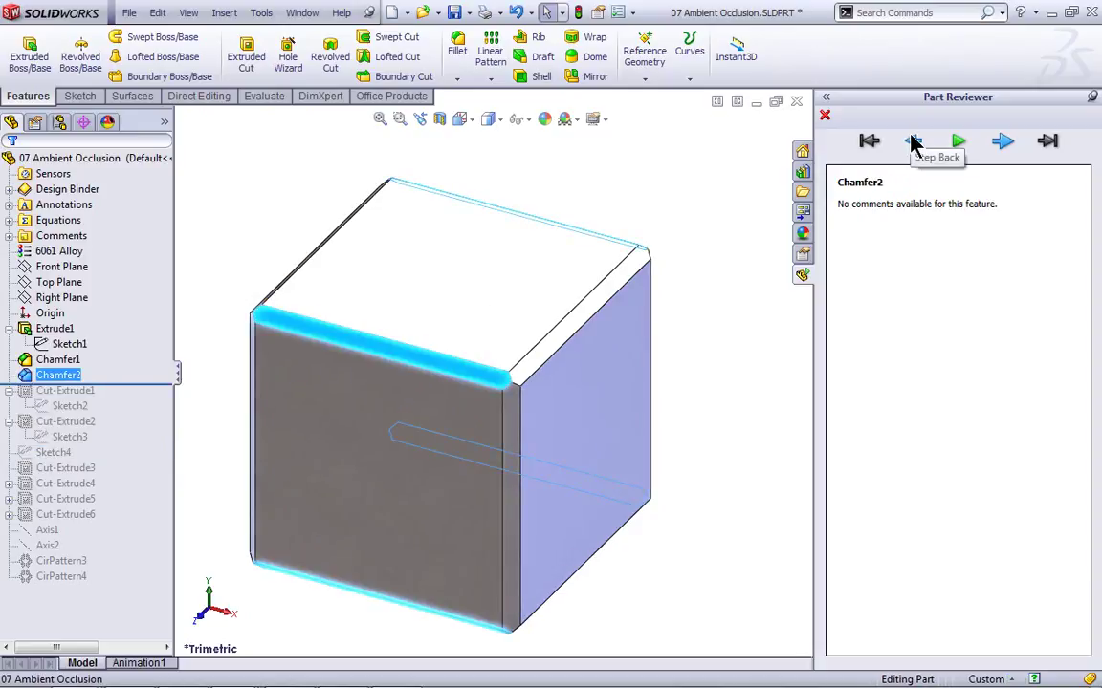
left_click(1003, 141)
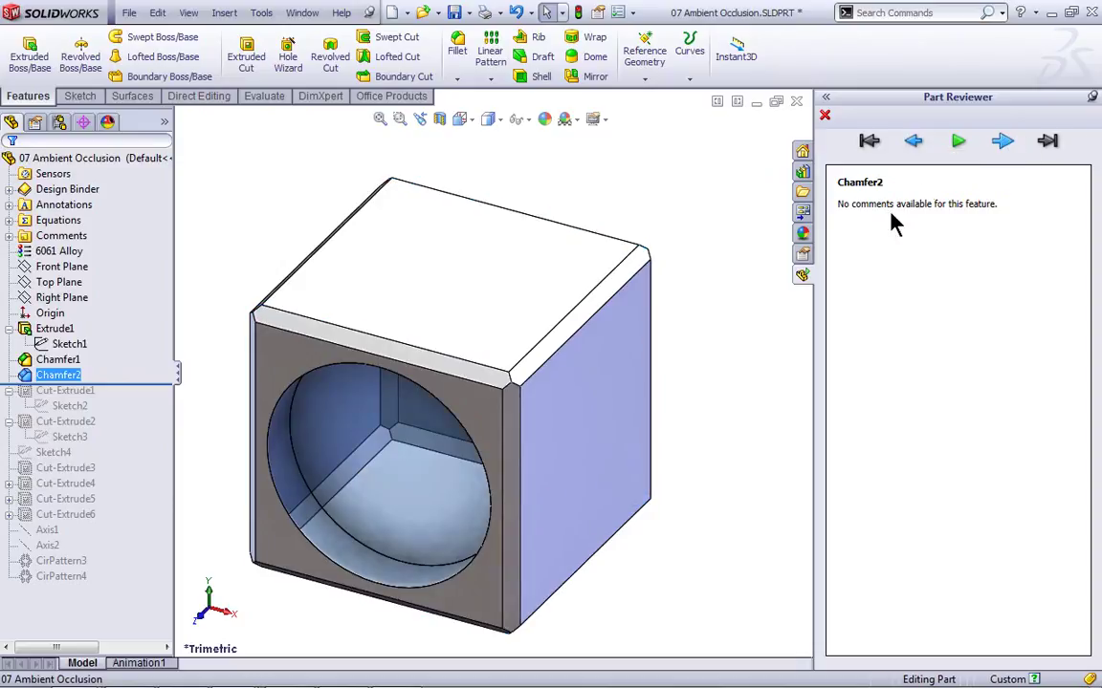
left_click(913, 142)
left_click(913, 141)
left_click(958, 141)
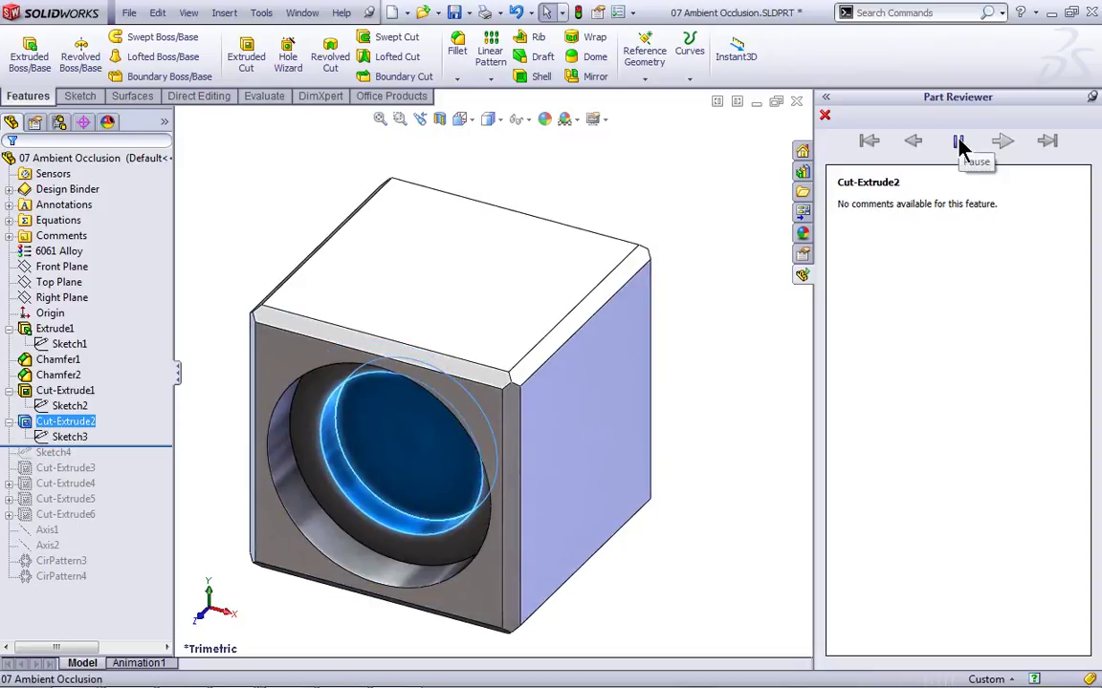
left_click(960, 142)
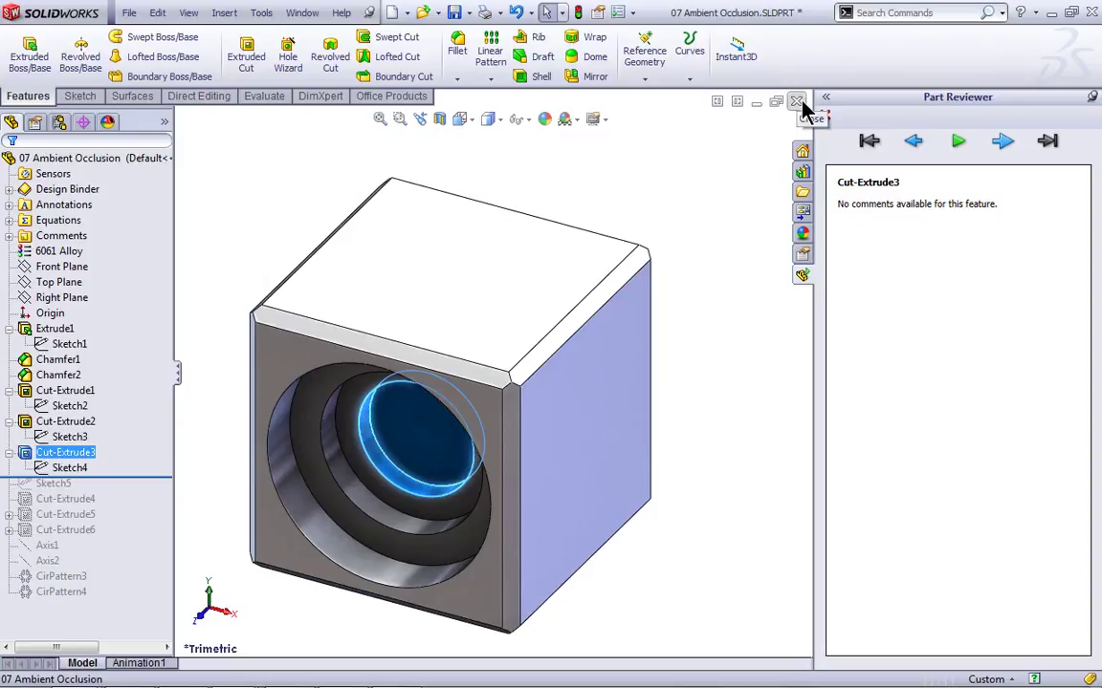
Open the 08 Part Reviewer part, play its feature history in Part Reviewer, and pause at Surface-Knit3
left_click(802, 194)
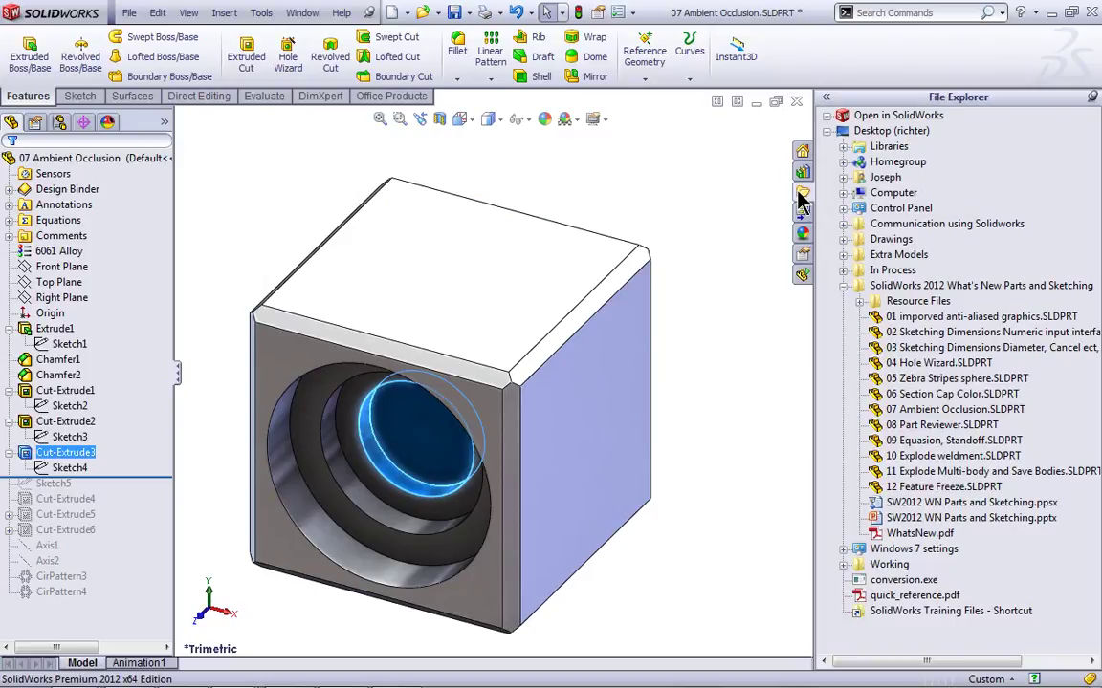
double_click(975, 427)
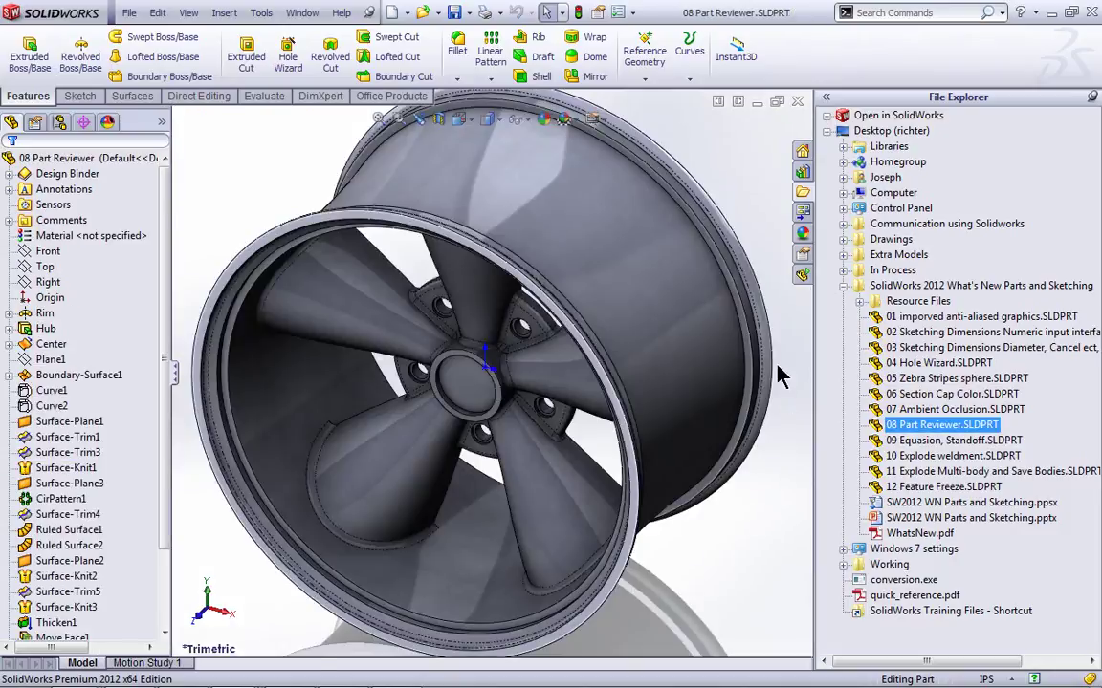
left_click(802, 277)
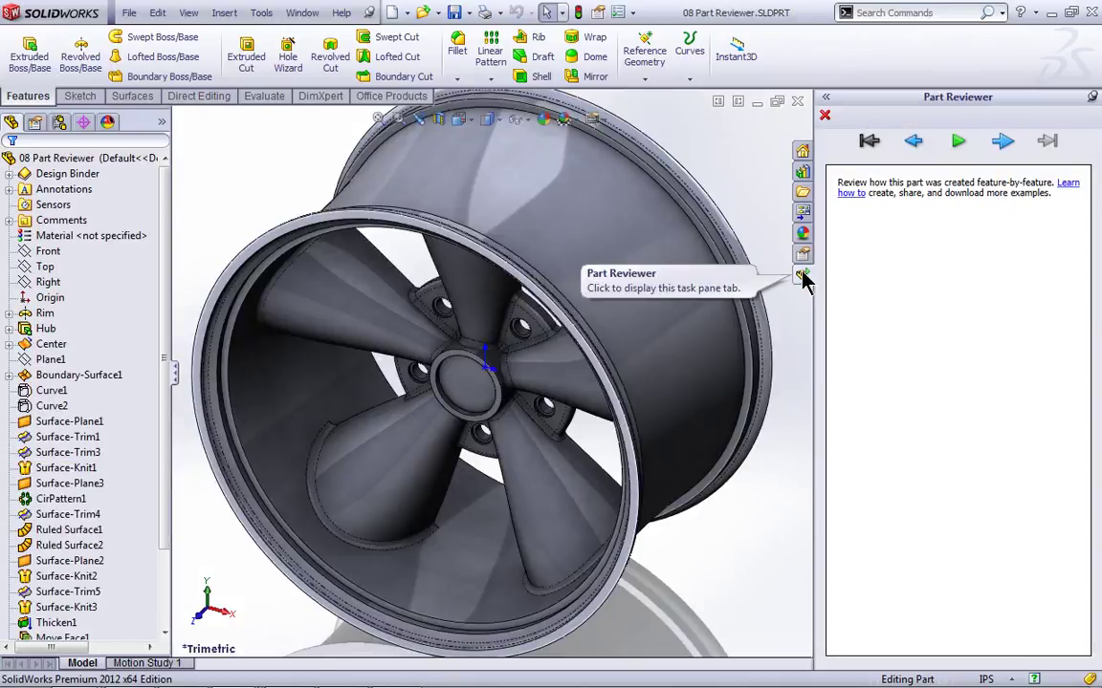
left_click(959, 142)
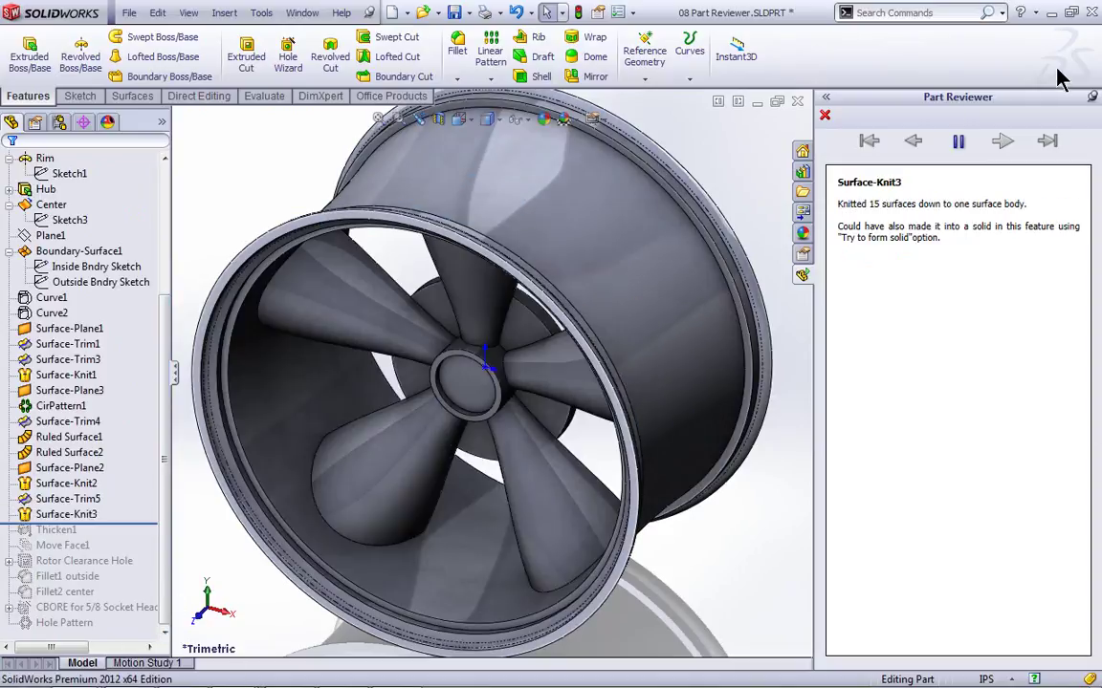
left_click(958, 141)
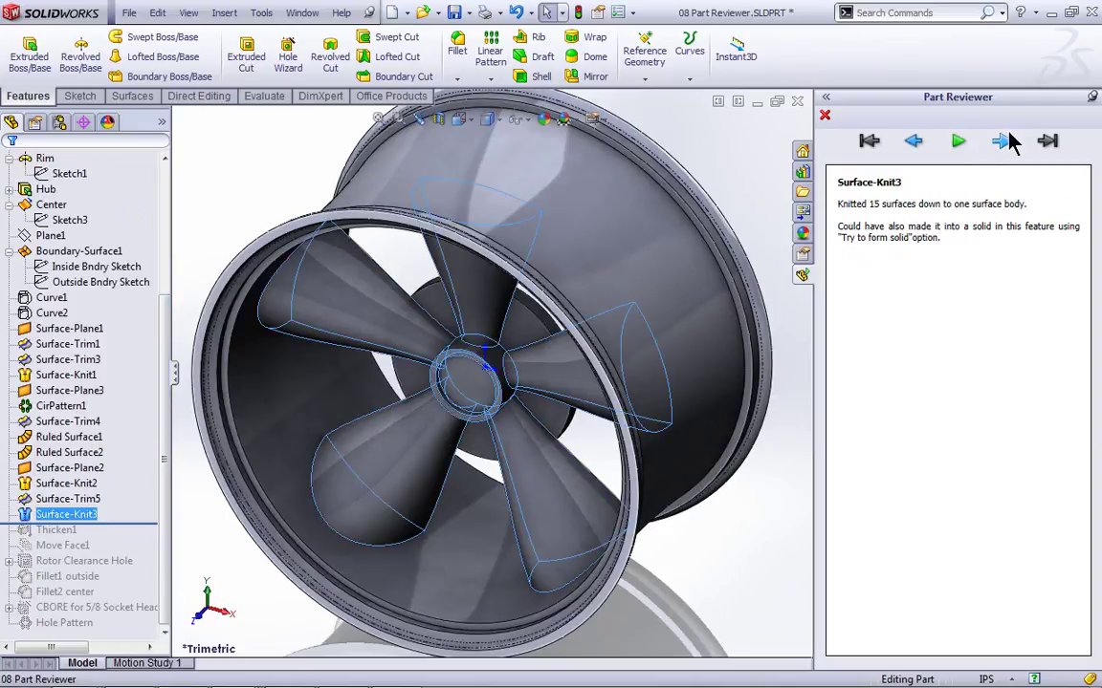
Step forward through the wheel's remaining features in Part Reviewer, reading each comment from Thicken1 to Hole Pattern
left_click(1001, 141)
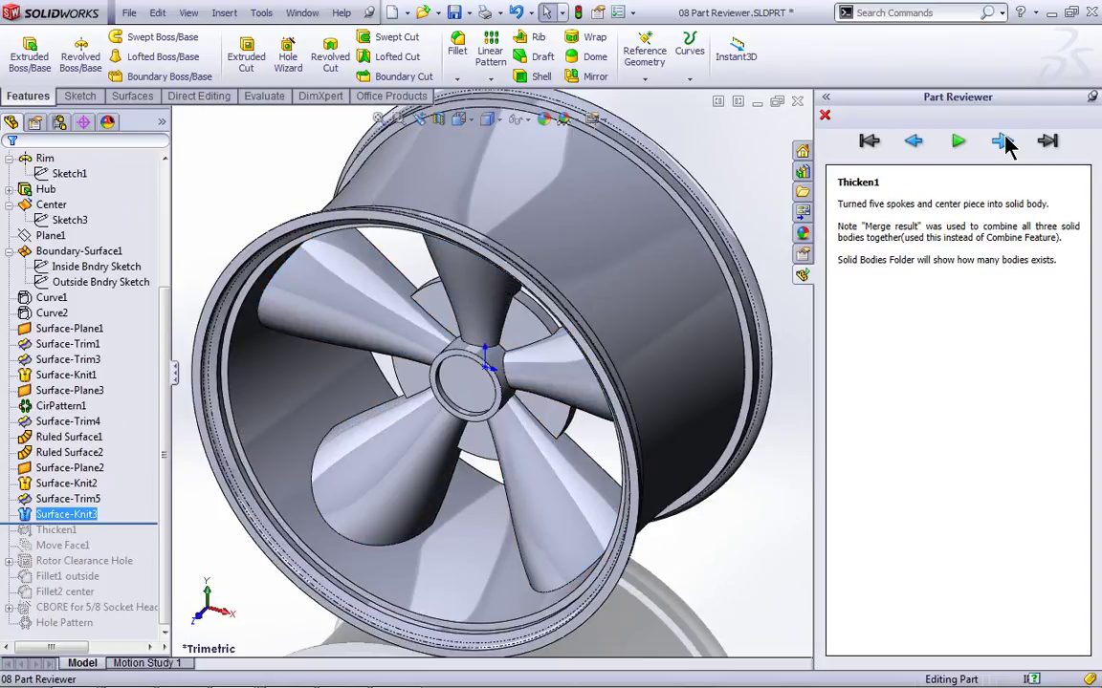
left_click(1002, 141)
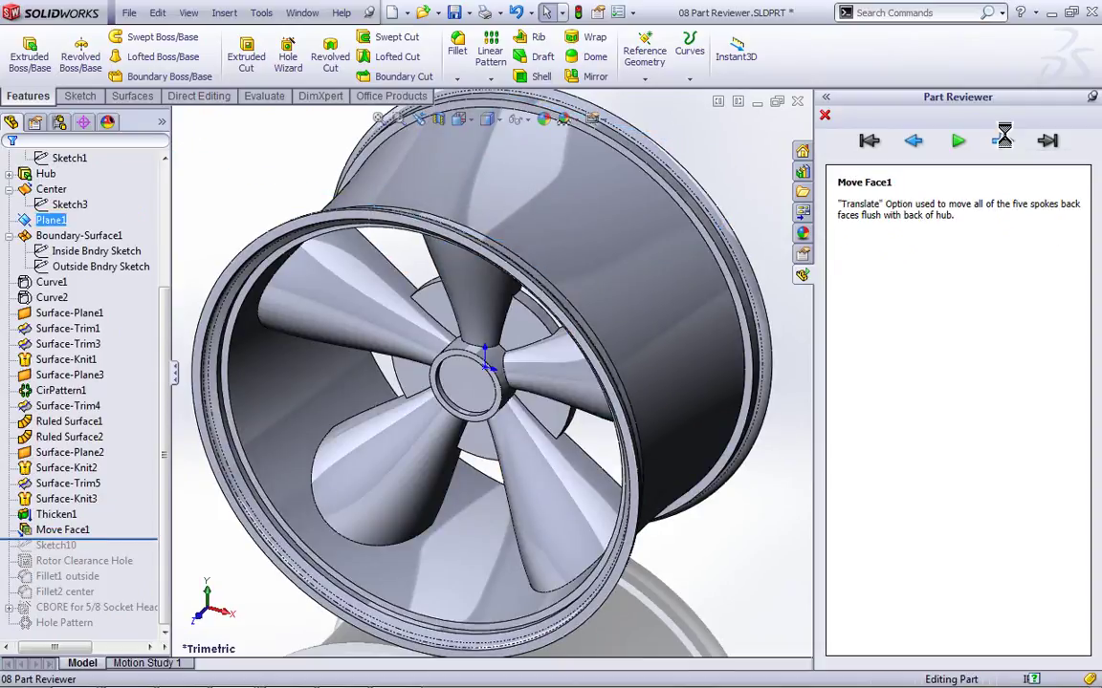
left_click(1001, 141)
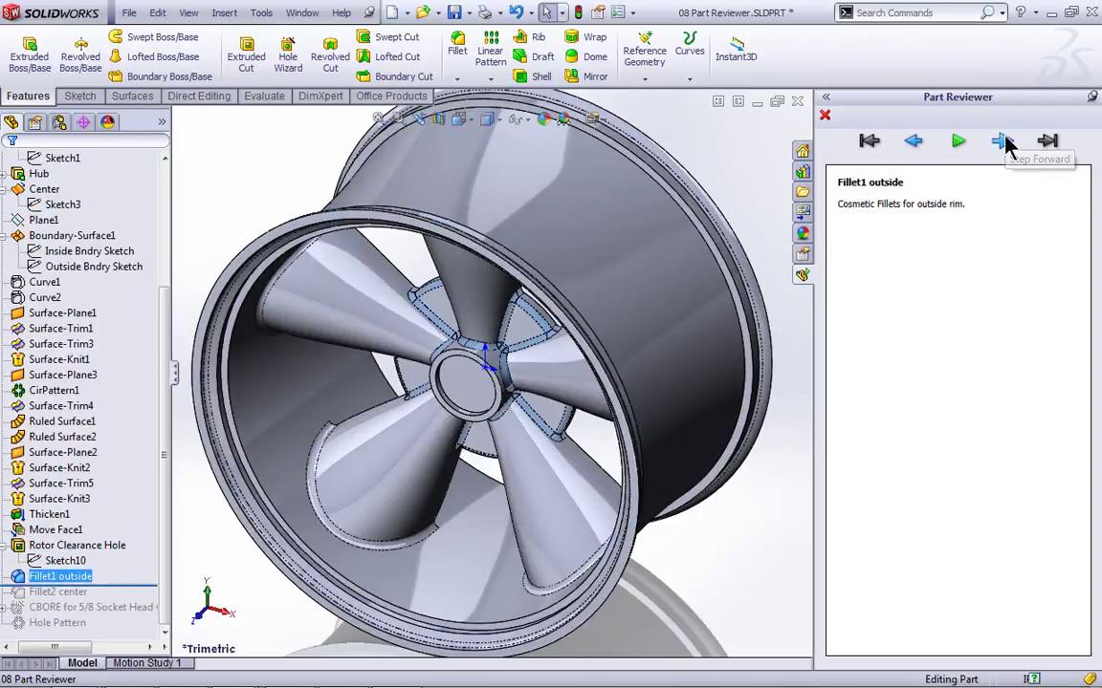
left_click(1002, 141)
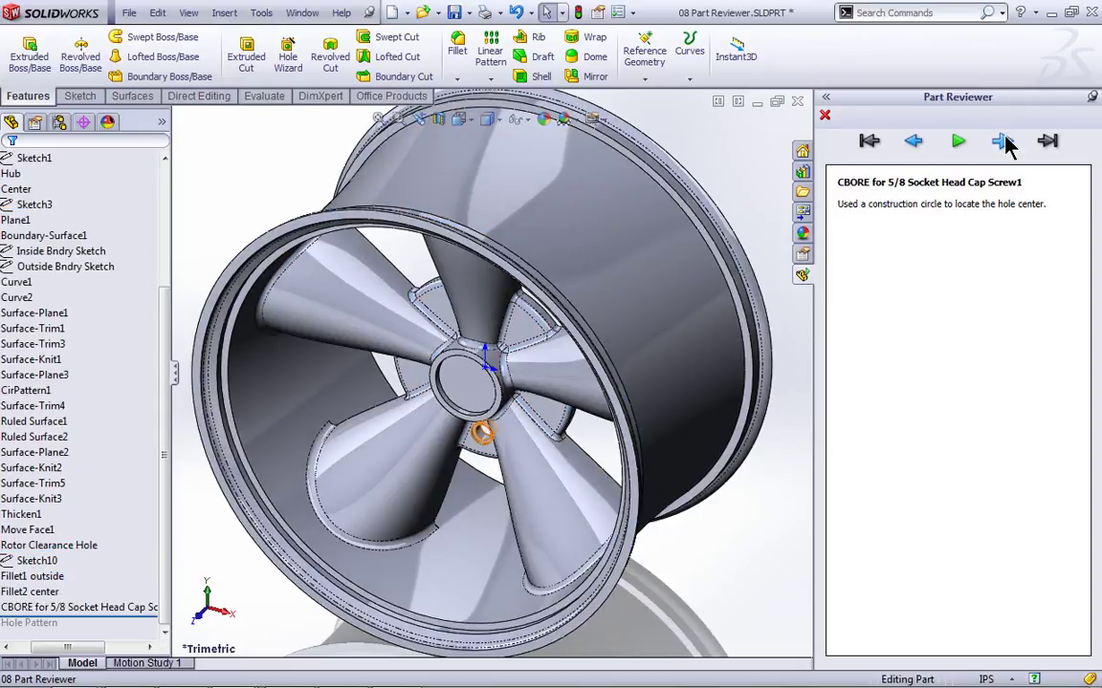
left_click(1001, 142)
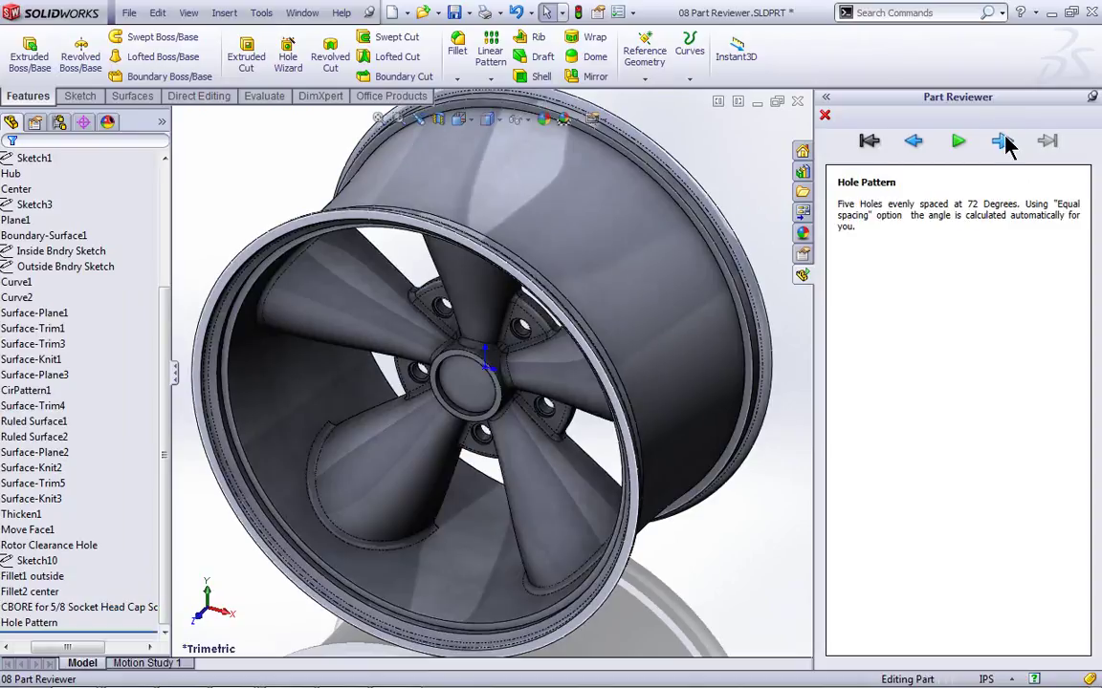
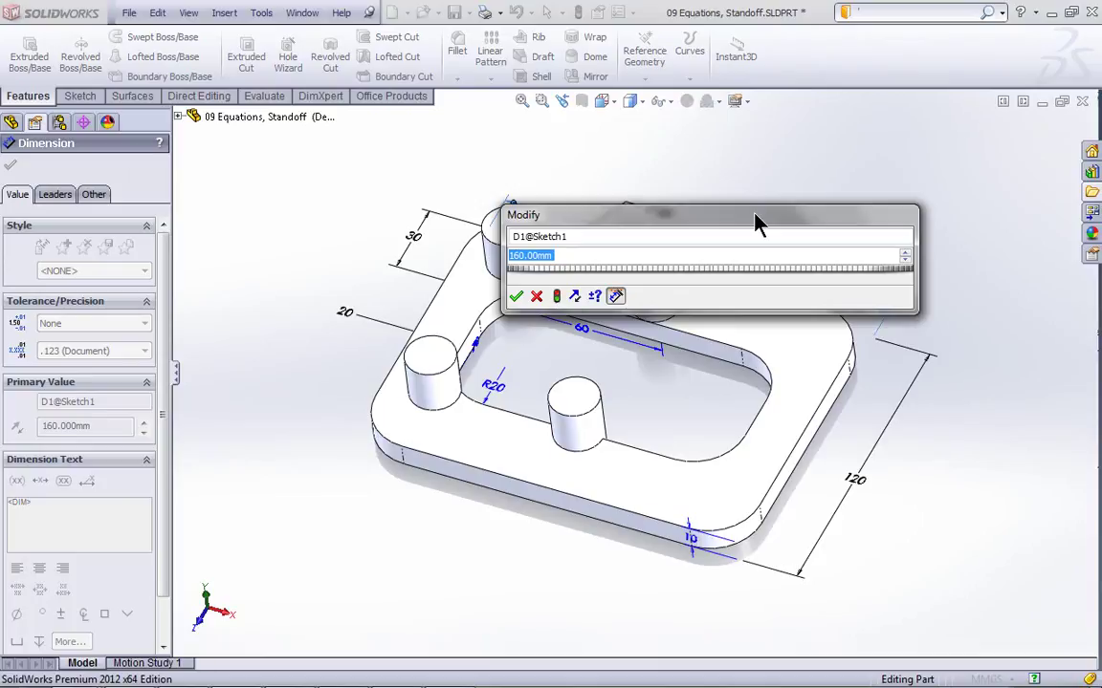
Rename the plate's 160 mm dimension in Sketch1 to "width"
left_click(693, 239)
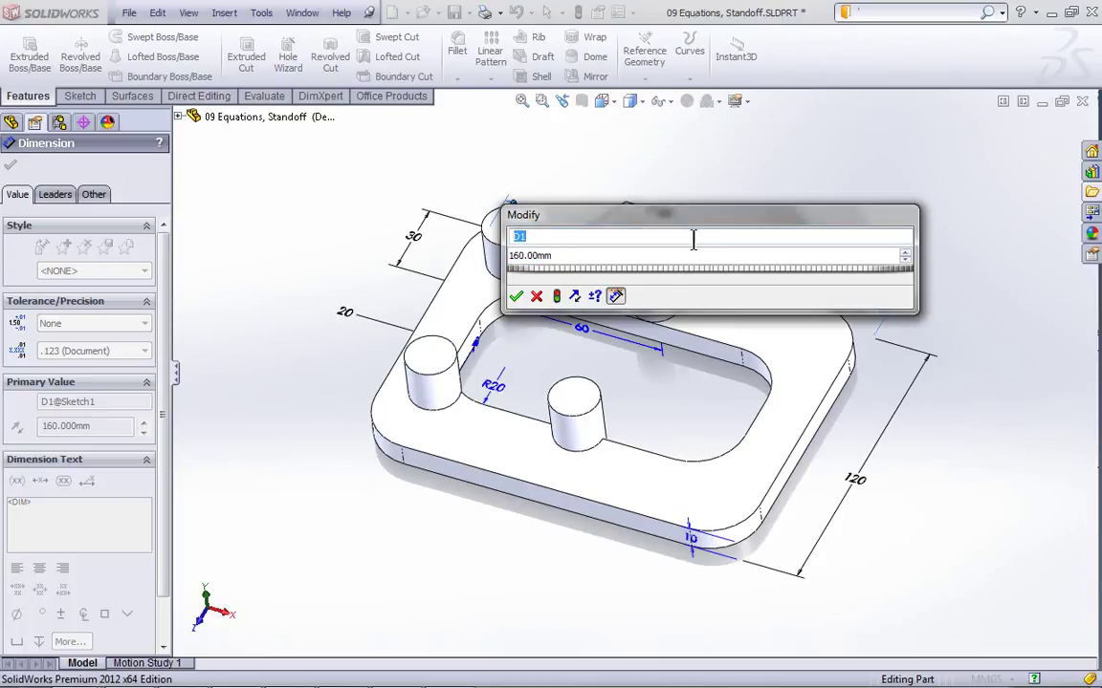
type("width")
key("Tab")
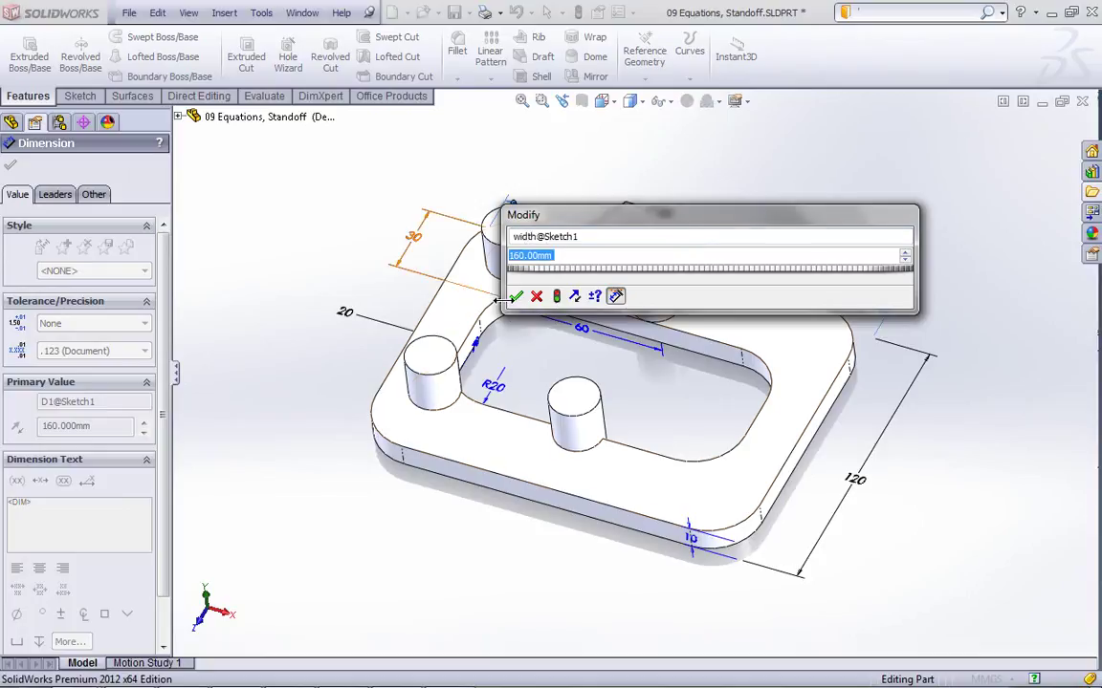
left_click(516, 295)
left_click(801, 187)
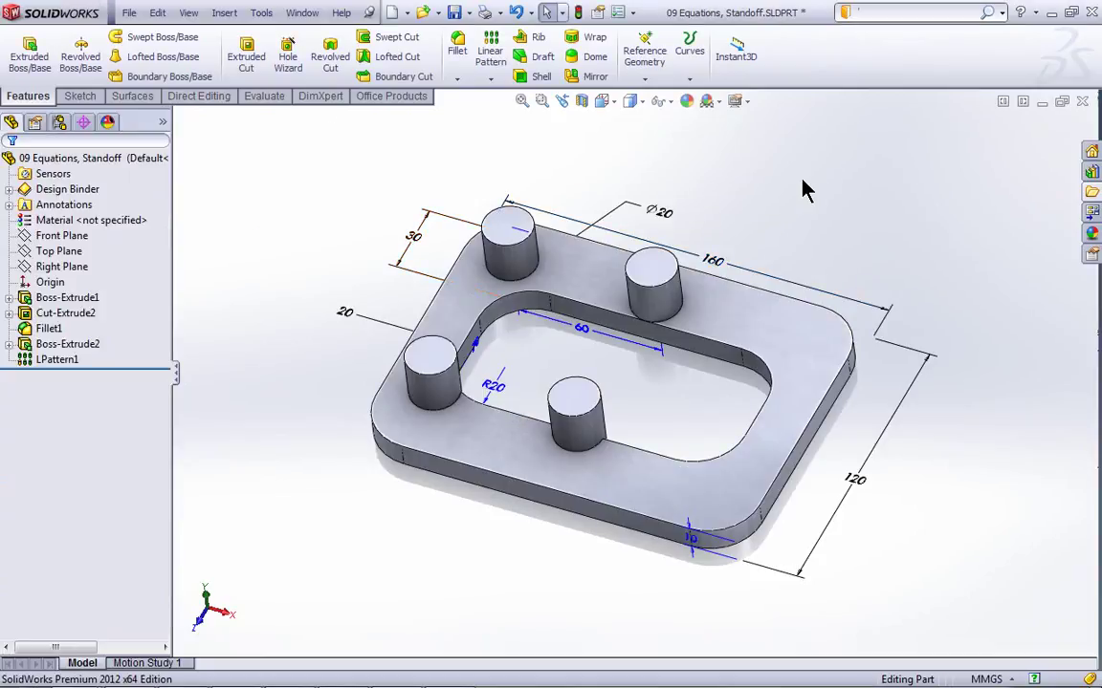
Check the name of the plate's width dimension in its properties
left_click(719, 265)
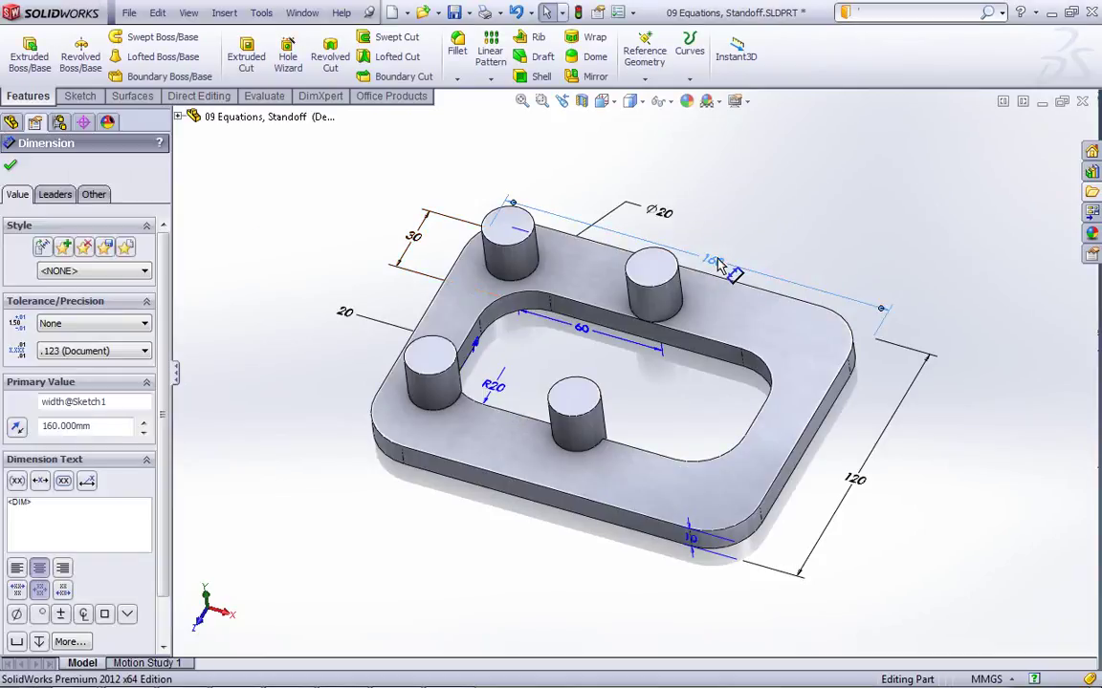
double_click(120, 403)
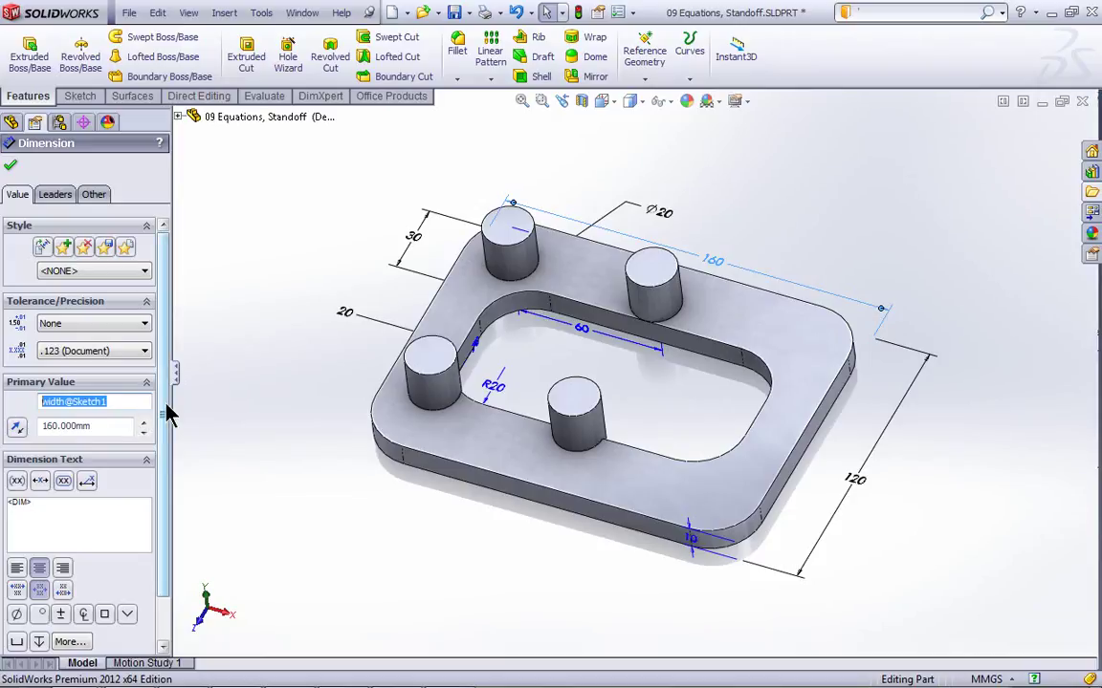
left_click(650, 381)
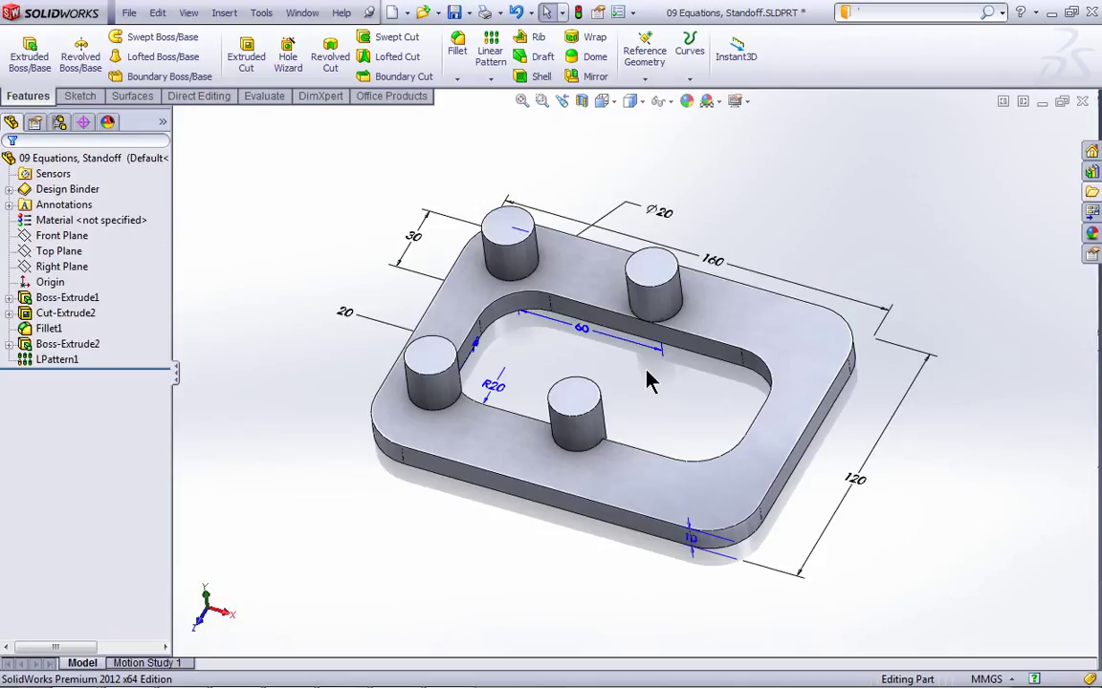
Enter the equation ="width@Sketch1"-(2*"Boss Diameter@Sketch2") for the boss pattern's 60 mm spacing
double_click(585, 337)
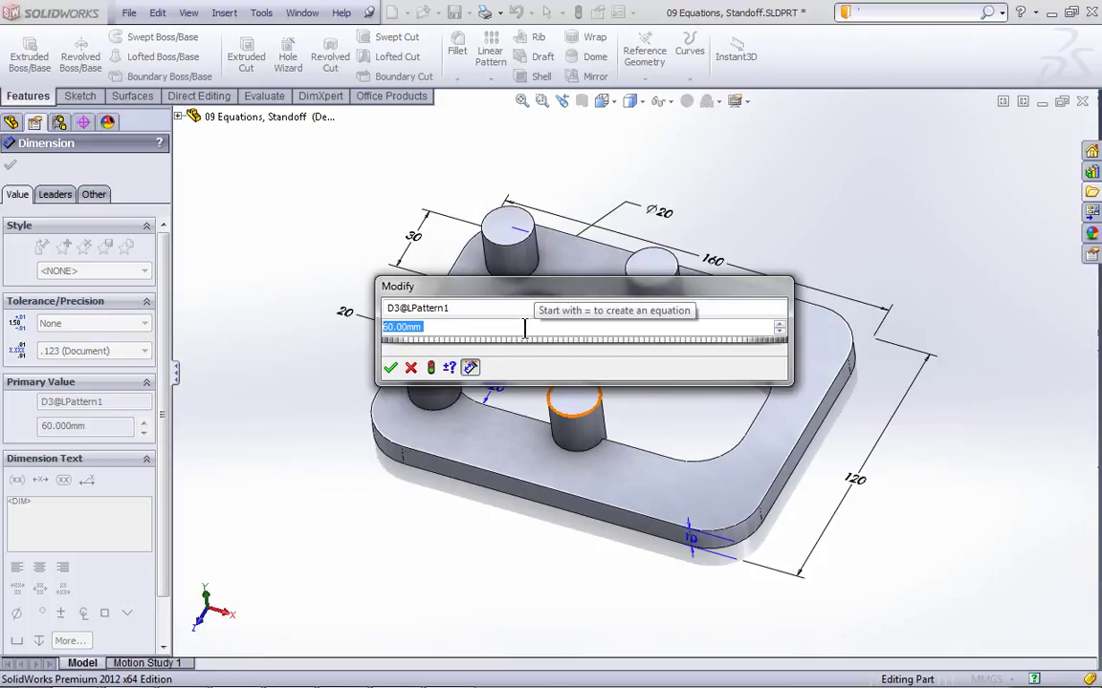
type("=")
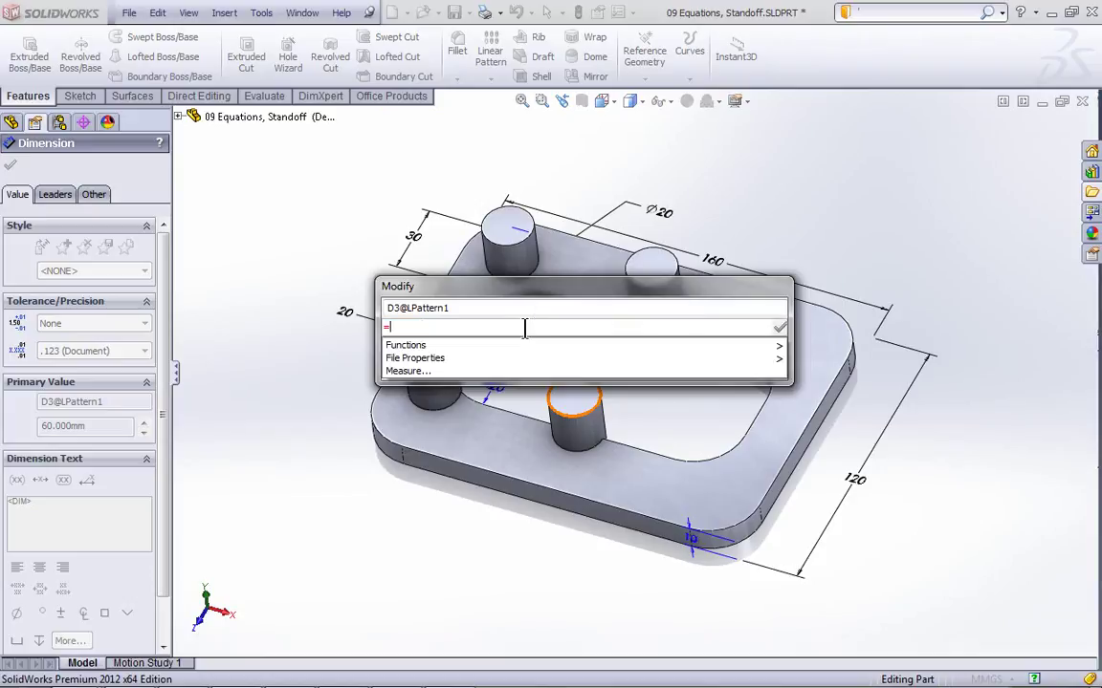
left_click(717, 260)
type("-(2")
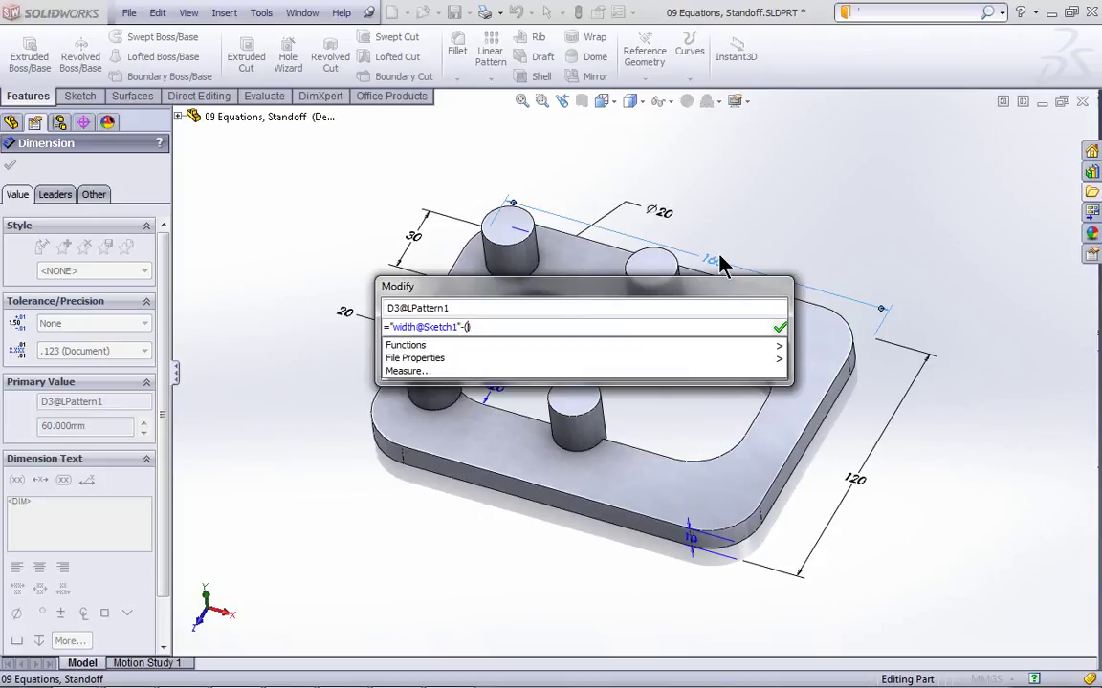
type("*")
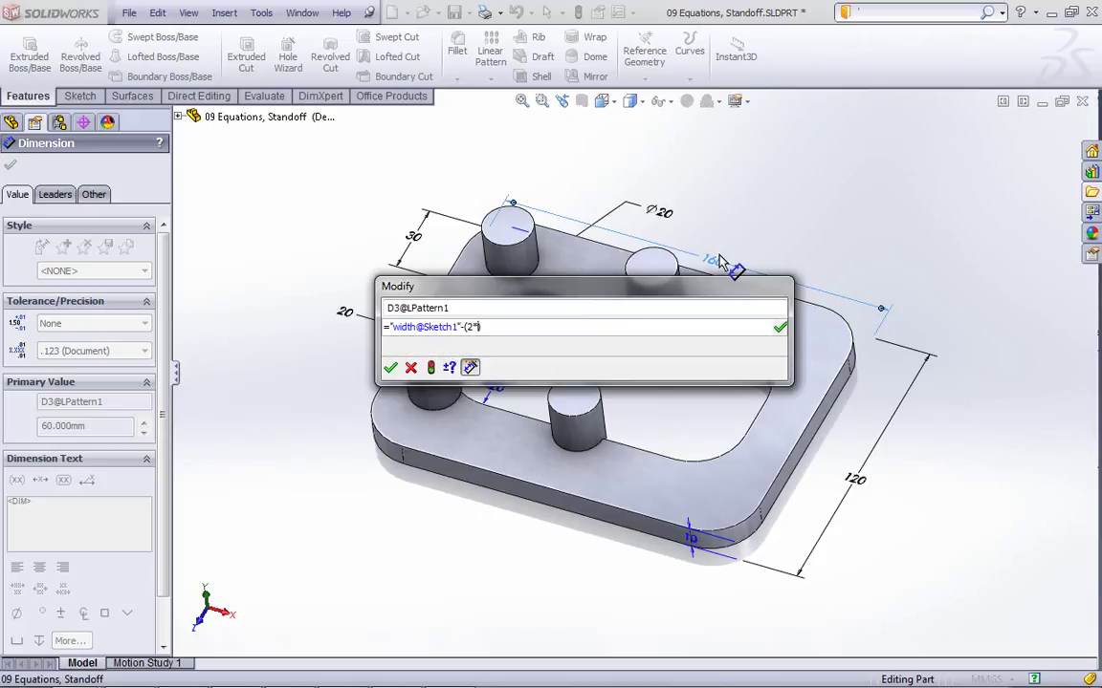
left_click(667, 215)
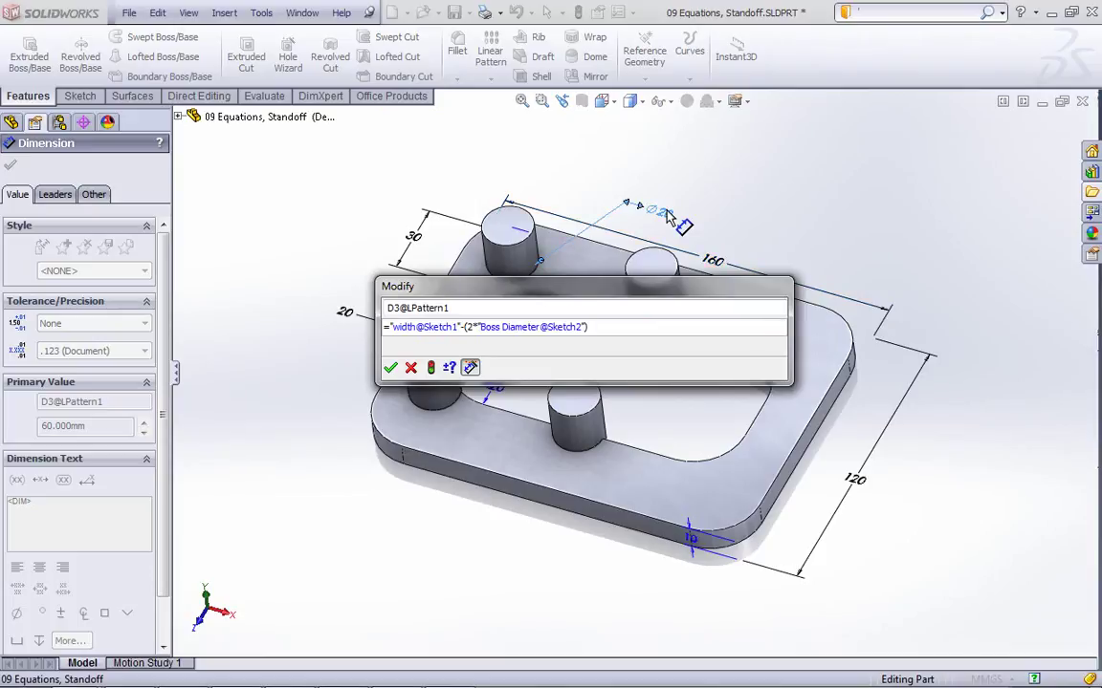
Try the invalid text "jig" after the boss diameter term to test the equation's syntax check, and remove it
left_click(649, 326)
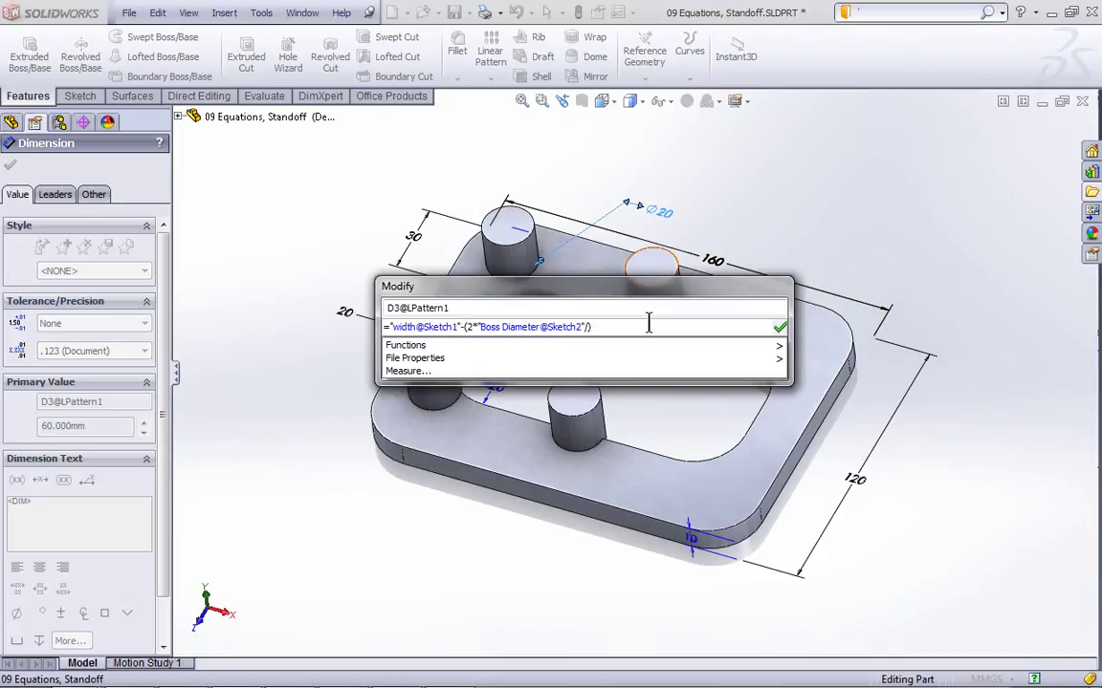
type("jg")
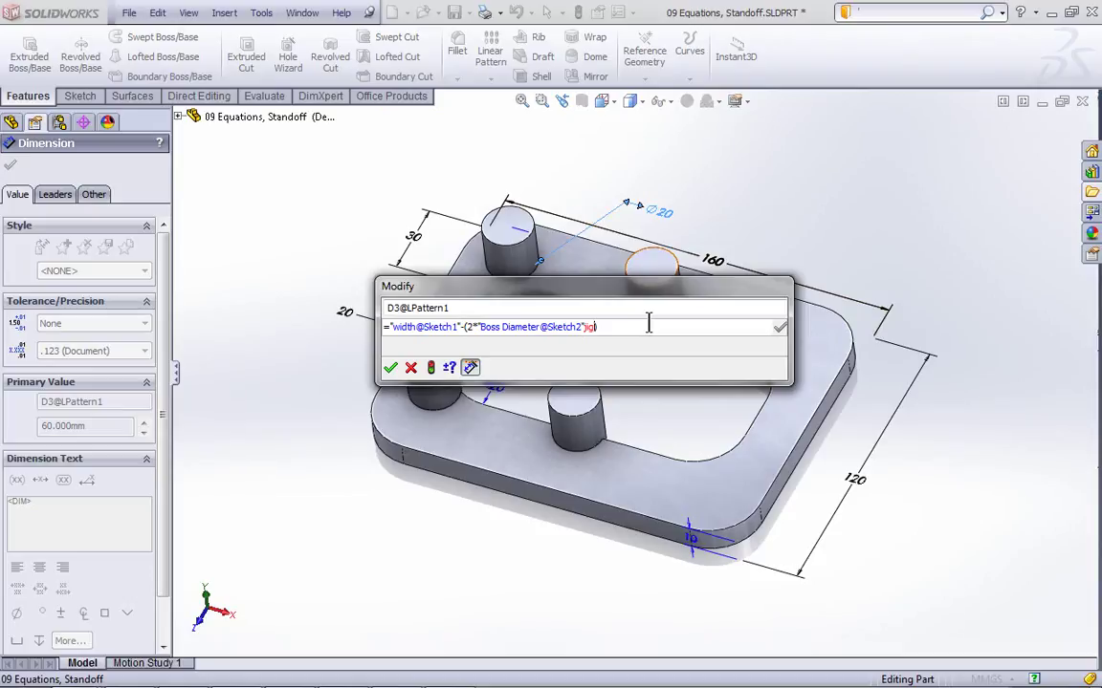
key("BackSpace")
key("BackSpace")
Accept the spacing equation, rebuild the part, and close the dimension's edit
left_click(780, 327)
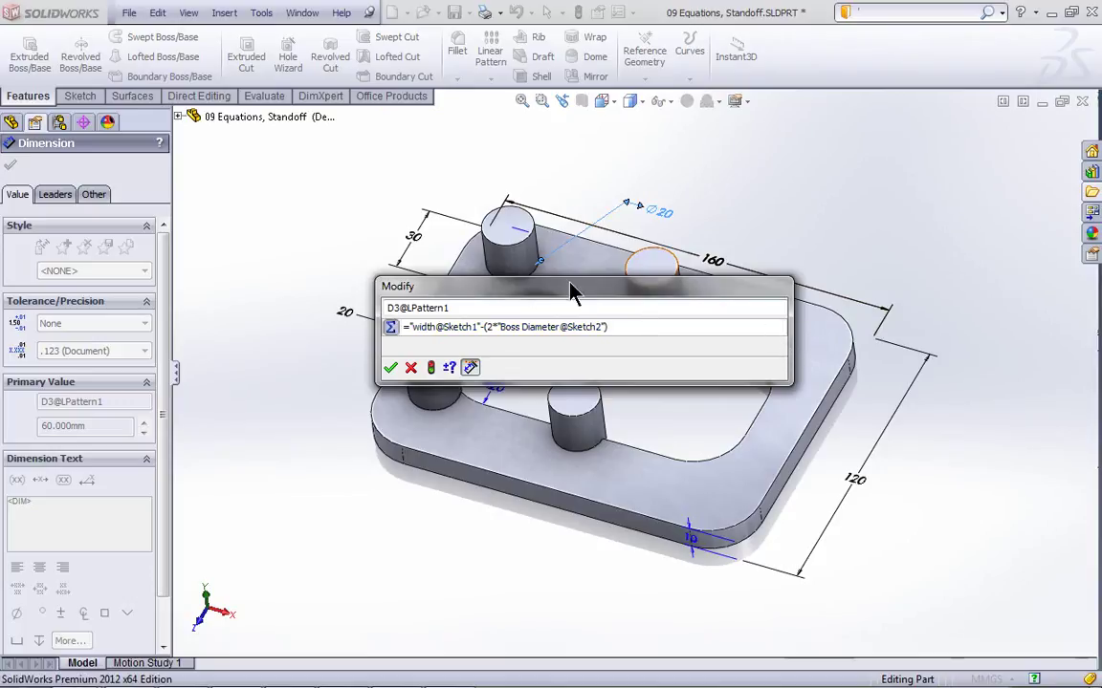
left_click(430, 369)
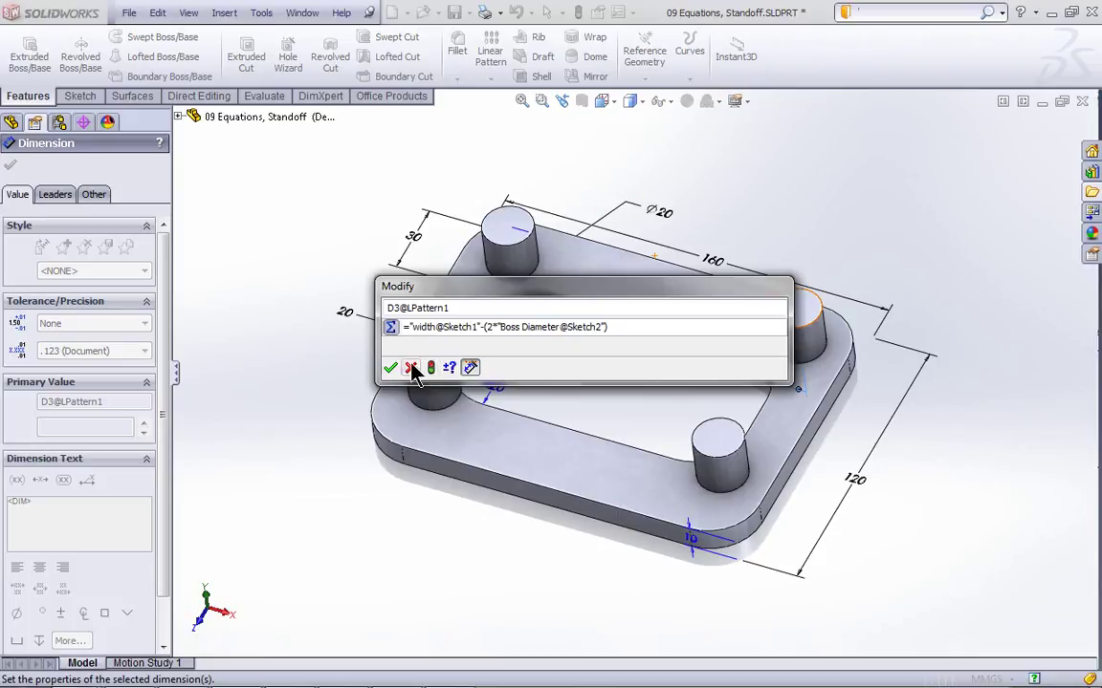
left_click(392, 368)
left_click(646, 402)
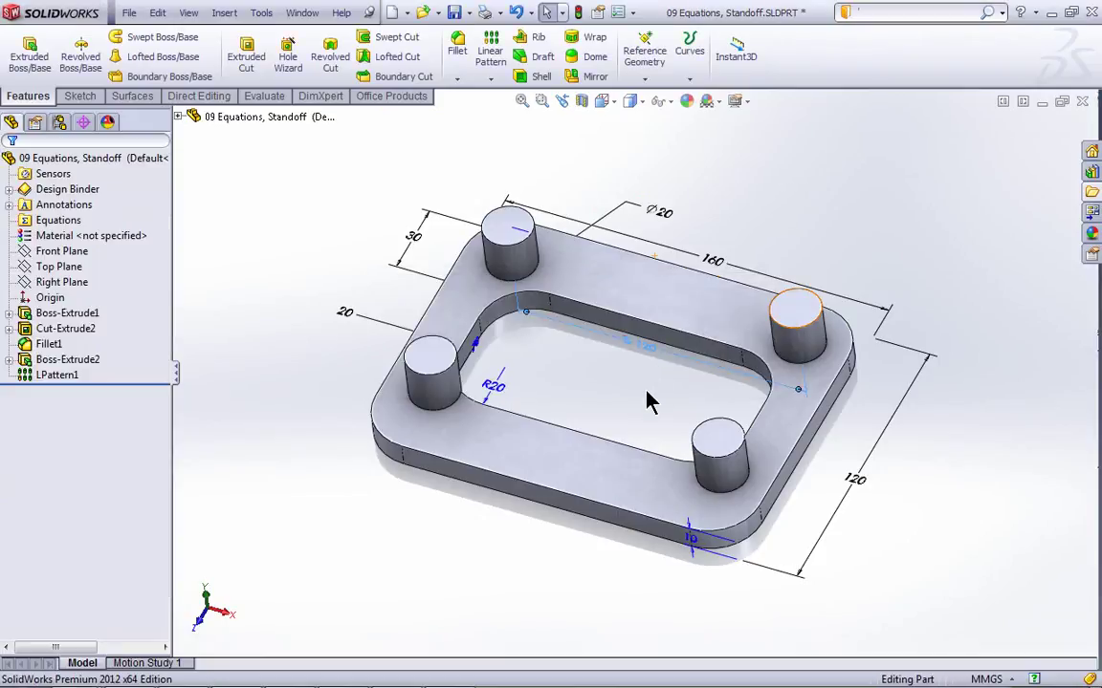
Test the equation by rebuilding the plate with a width of 200 mm, and set the width to 180 mm
double_click(713, 260)
left_click_drag(722, 226, 726, 104)
scroll(644, 152, "up", 3)
left_click(557, 174)
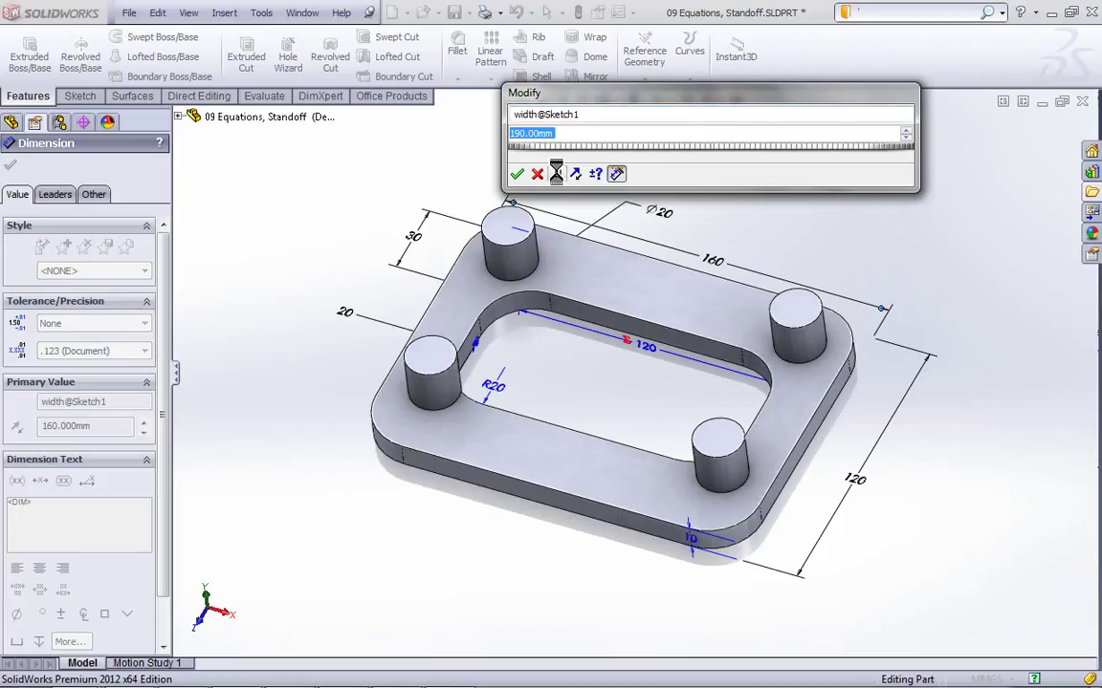
scroll(556, 172, "up", 1)
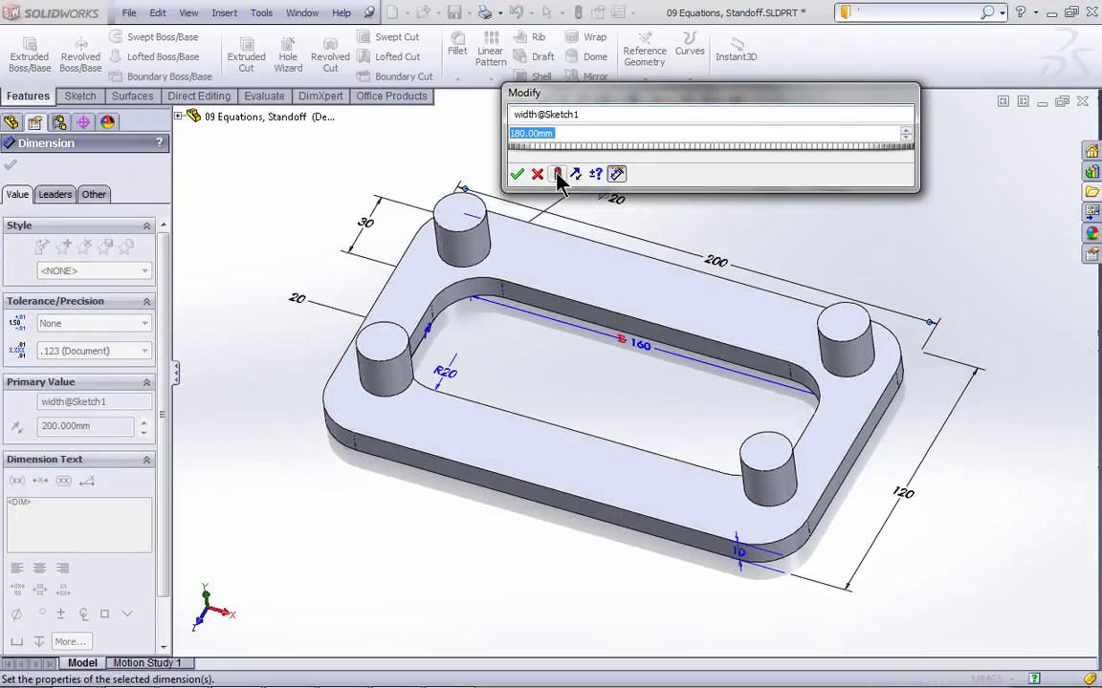
scroll(557, 174, "down", 2)
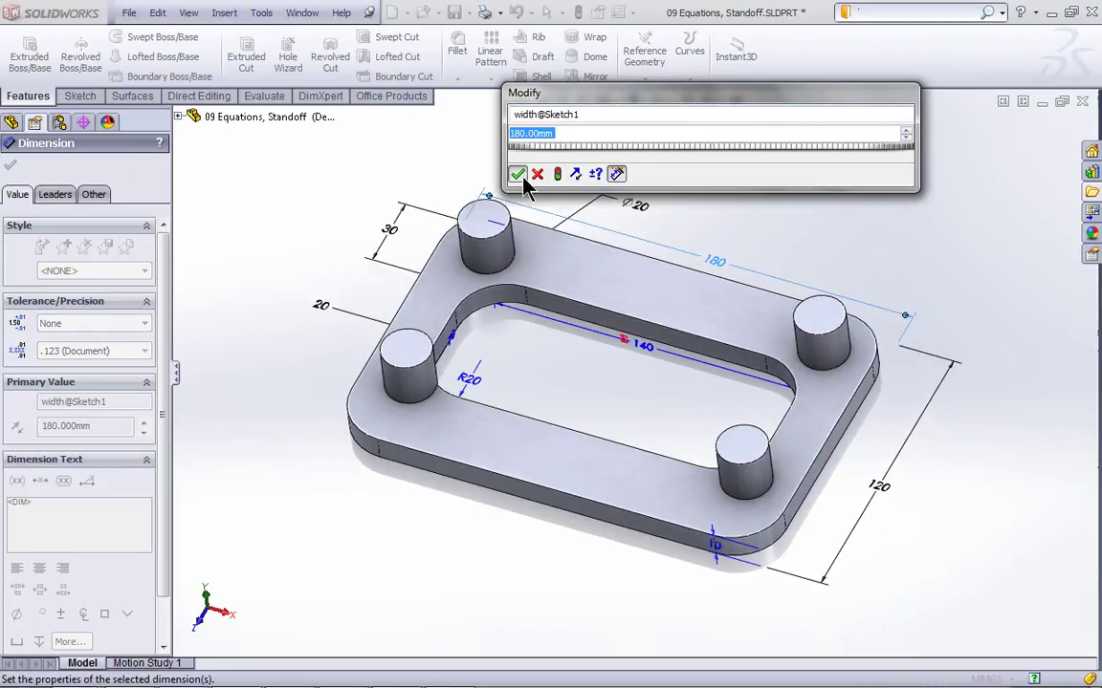
left_click(516, 174)
left_click(775, 221)
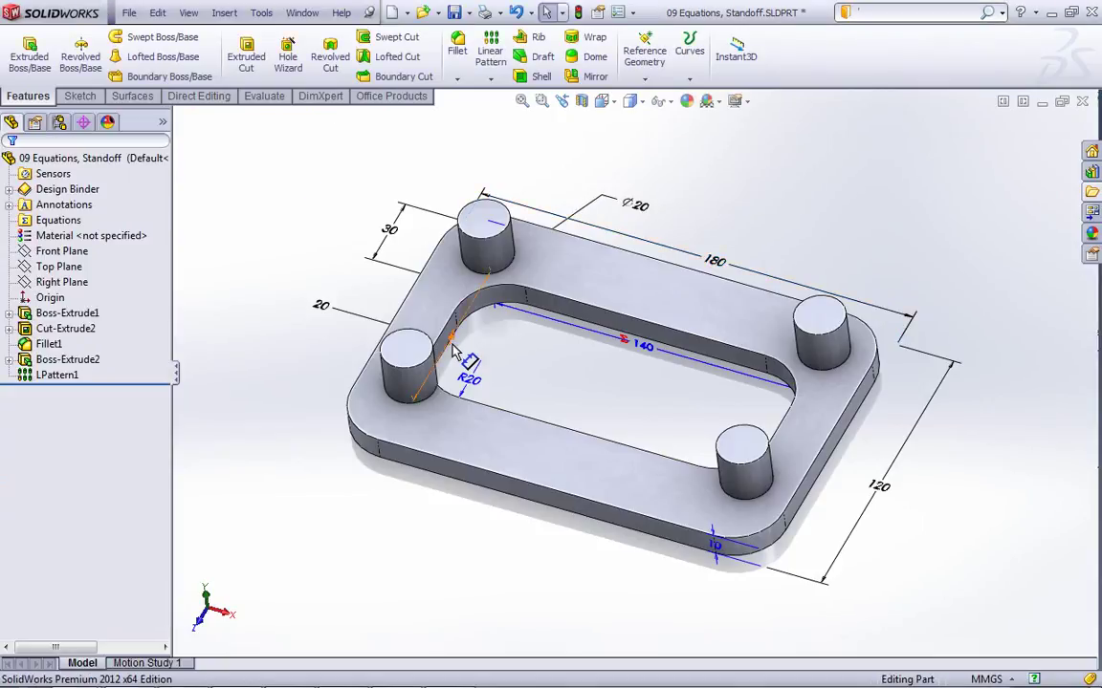
Enter the equation ="Height@Sketch1"-(2*"Boss Diameter@Sketch2") for the boss pattern's 70 mm spacing, and rebuild the part
double_click(452, 351)
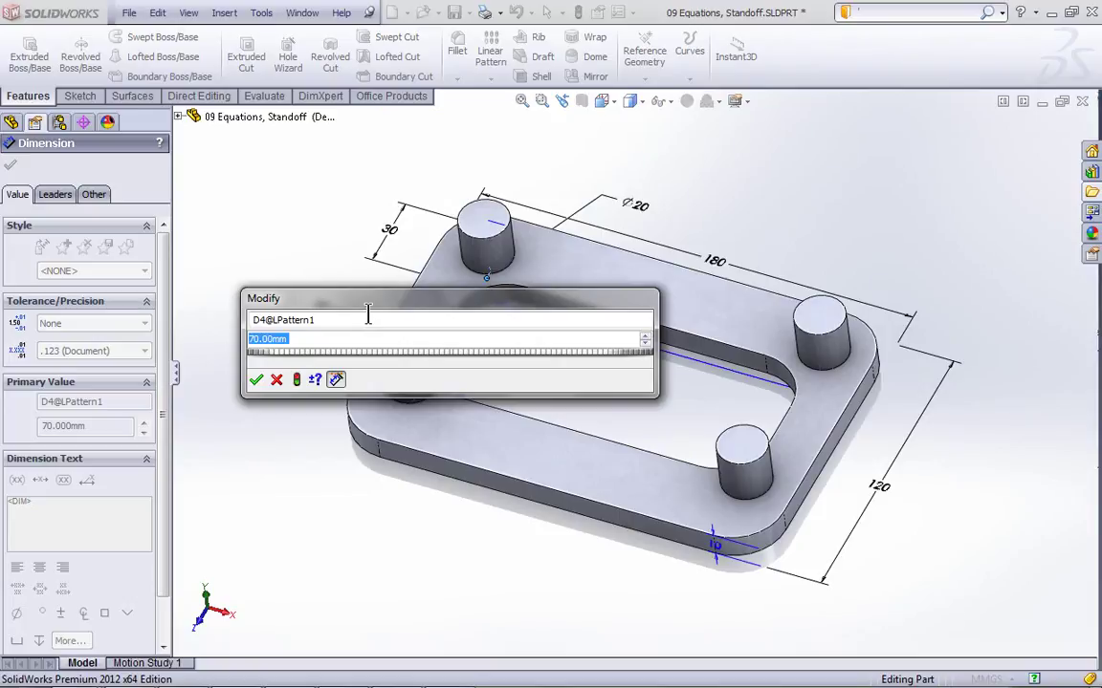
type("=")
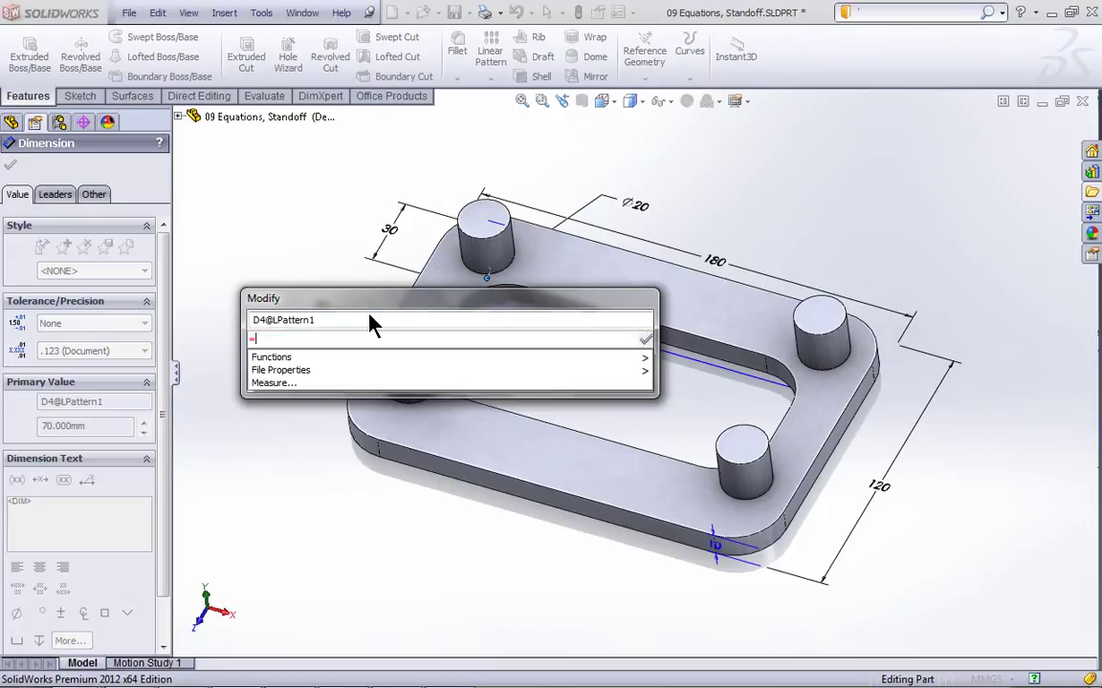
left_click(878, 488)
type("-(")
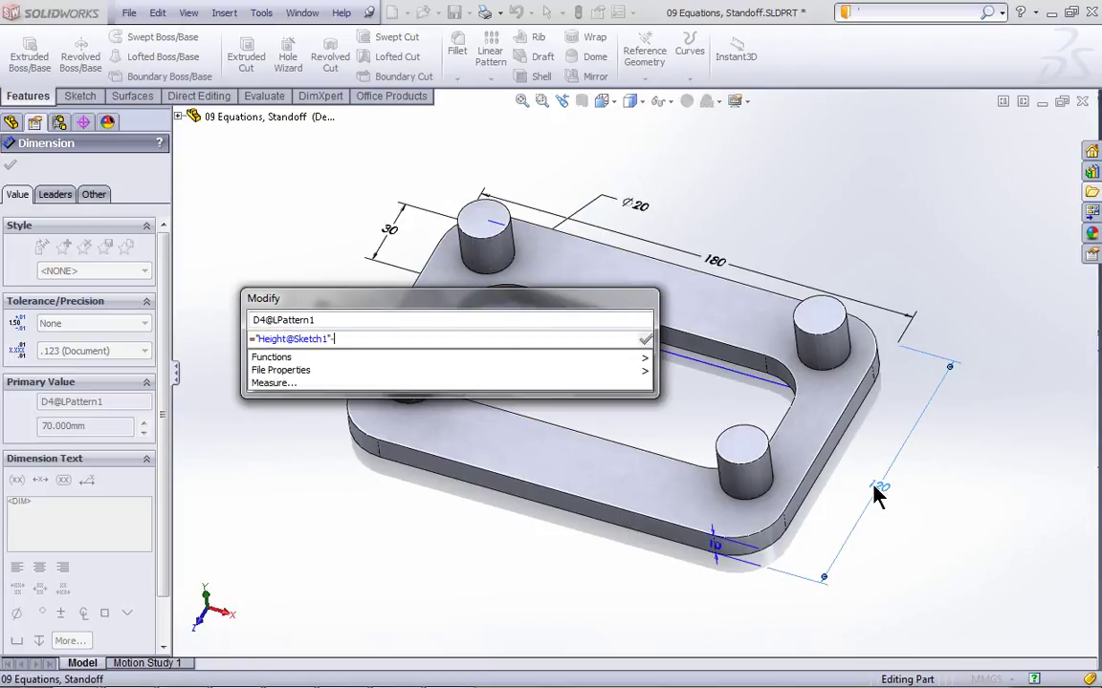
type("2*")
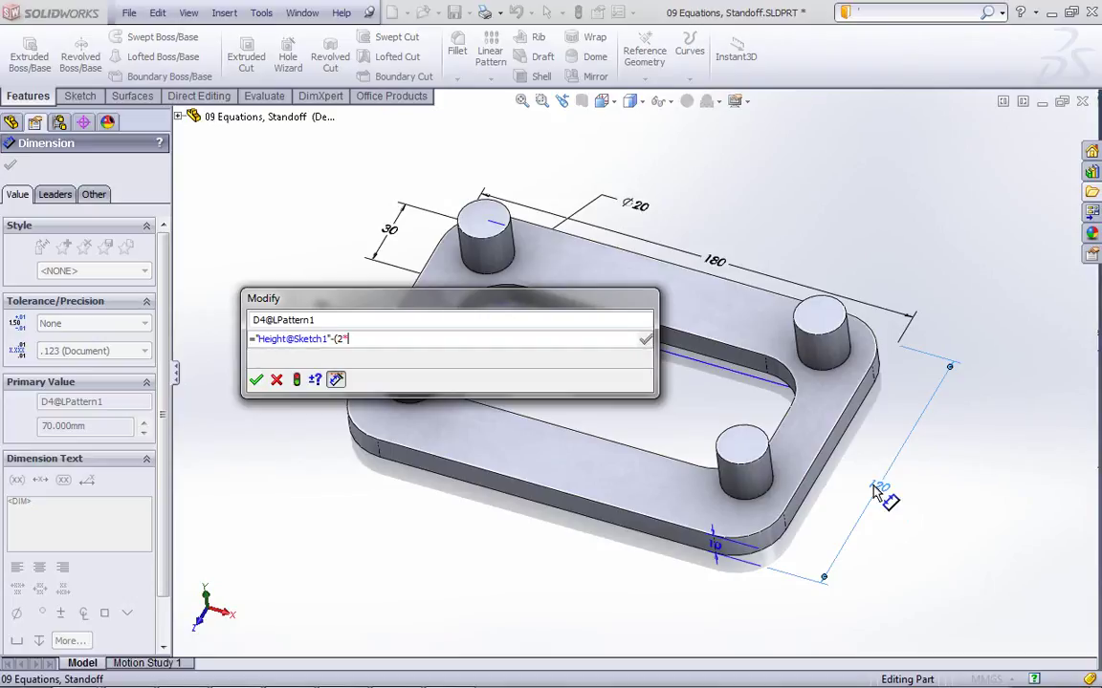
left_click(633, 205)
type(")")
left_click(297, 380)
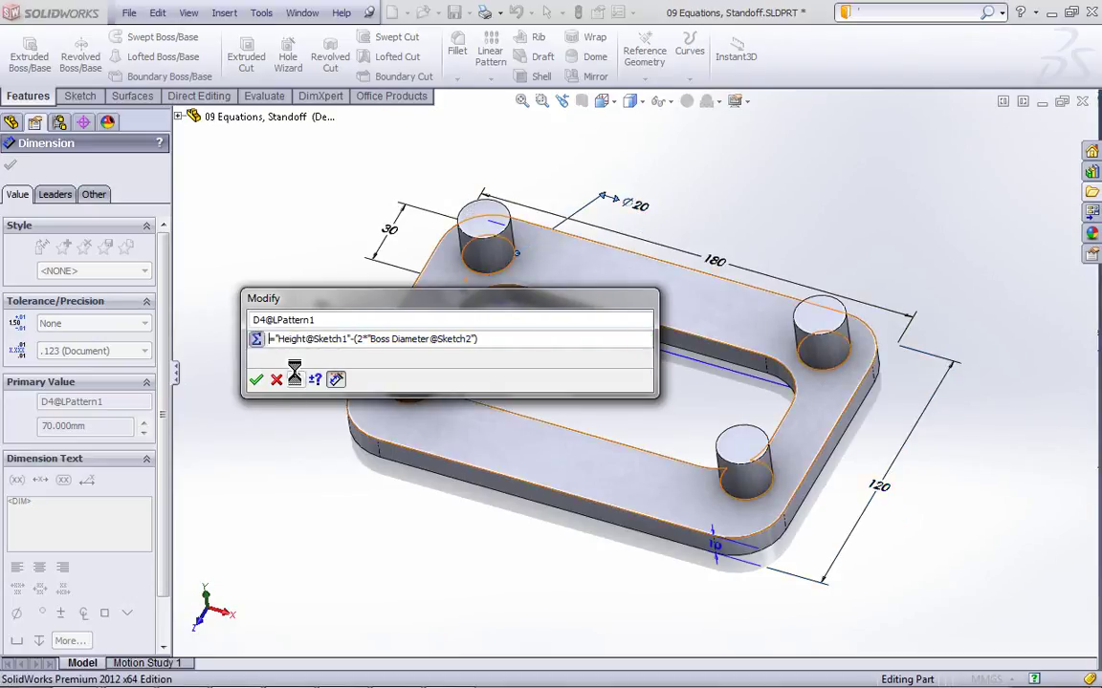
left_click(256, 379)
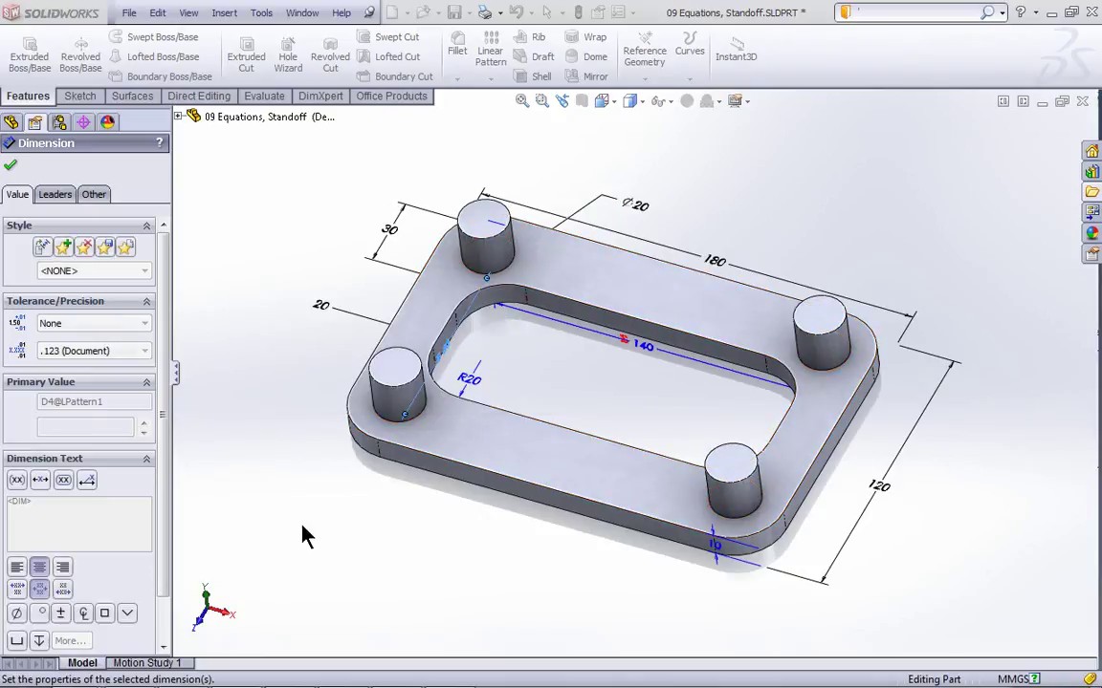
left_click(318, 552)
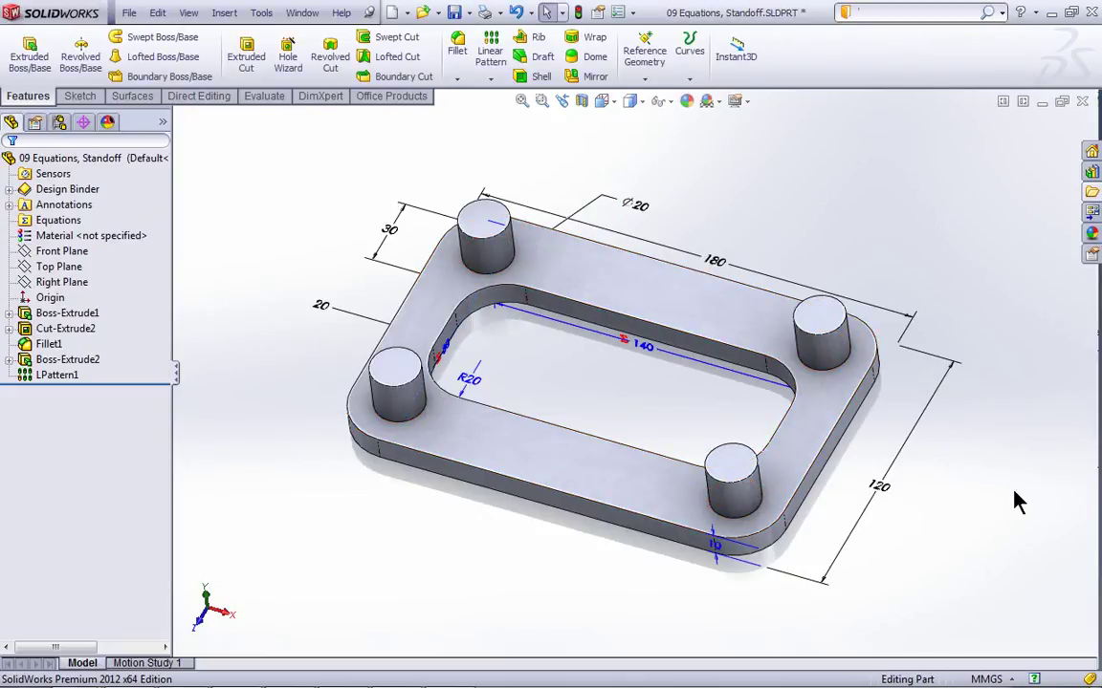
Set the plate's height to 140 mm and rebuild the part to test the spacing equation
double_click(878, 486)
type("140.00mm")
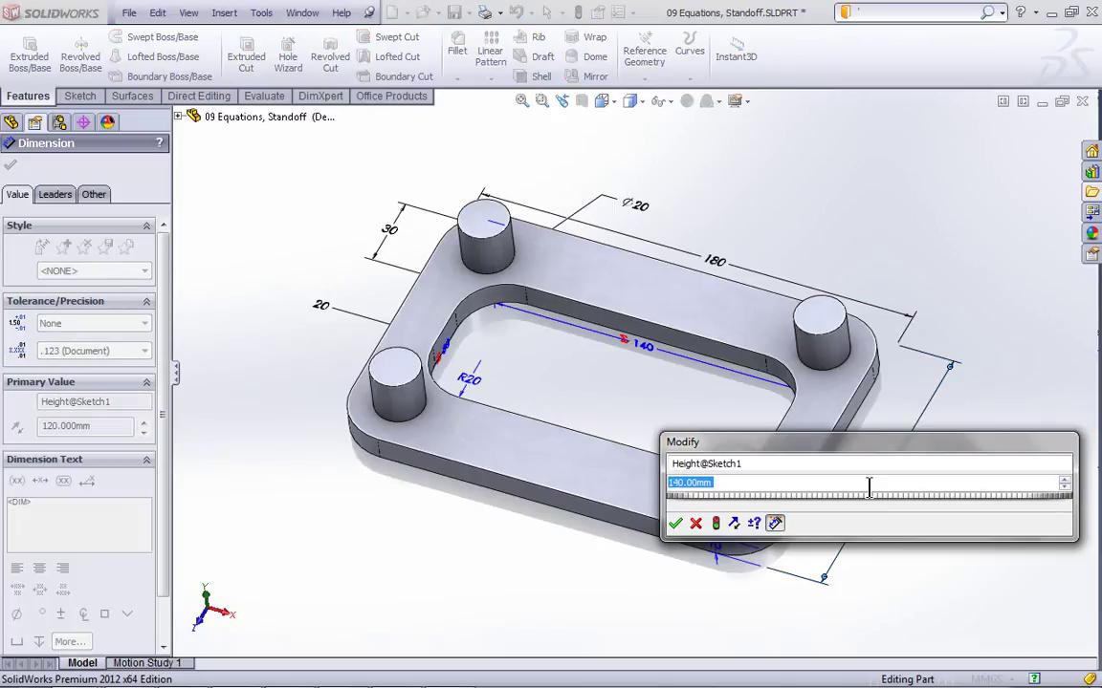
left_click(716, 524)
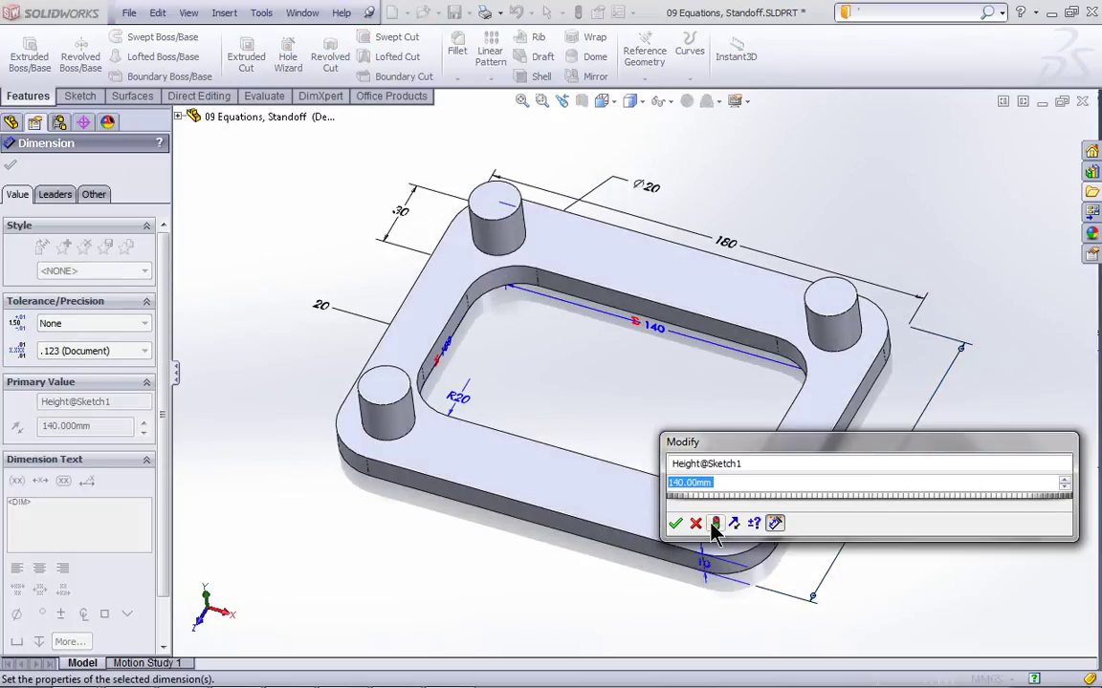
left_click(675, 523)
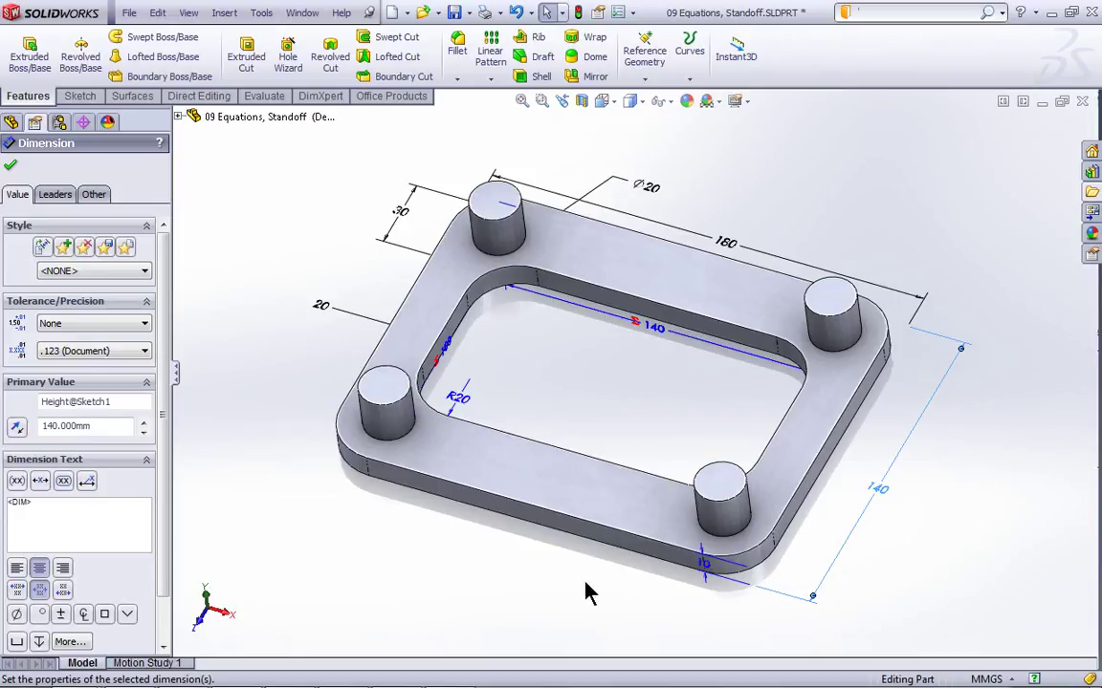
left_click(543, 602)
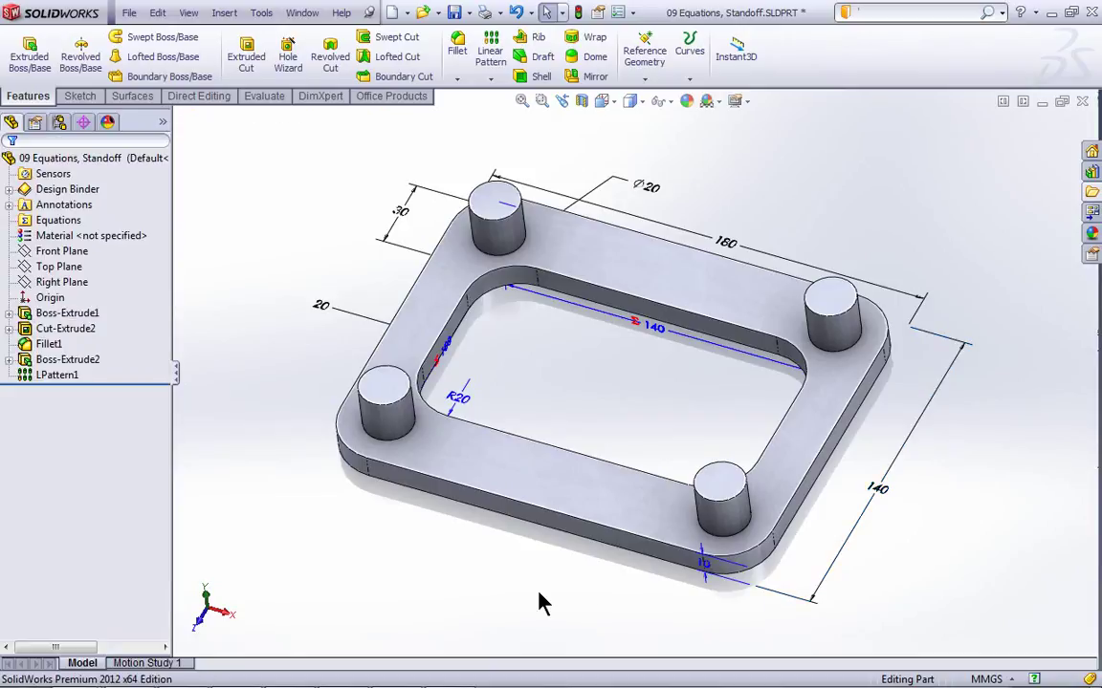
Link the cutout's 30 mm offset dimension to a new shared value named "offset"
right_click(407, 218)
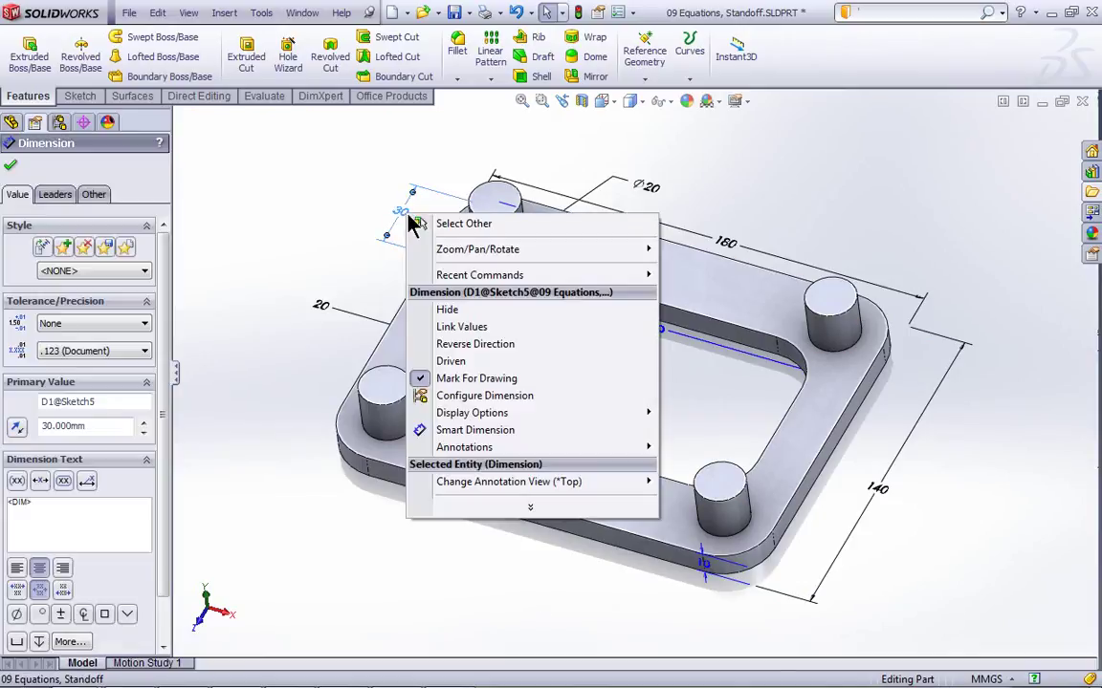
left_click(507, 329)
type("offset")
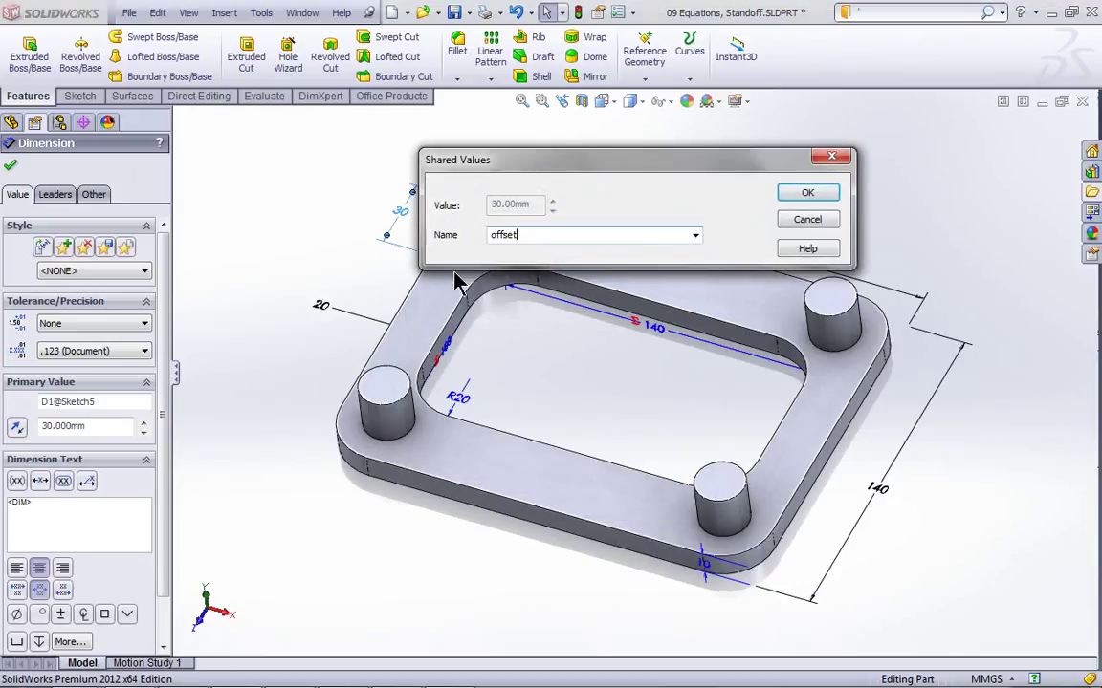
left_click(838, 200)
key("Escape")
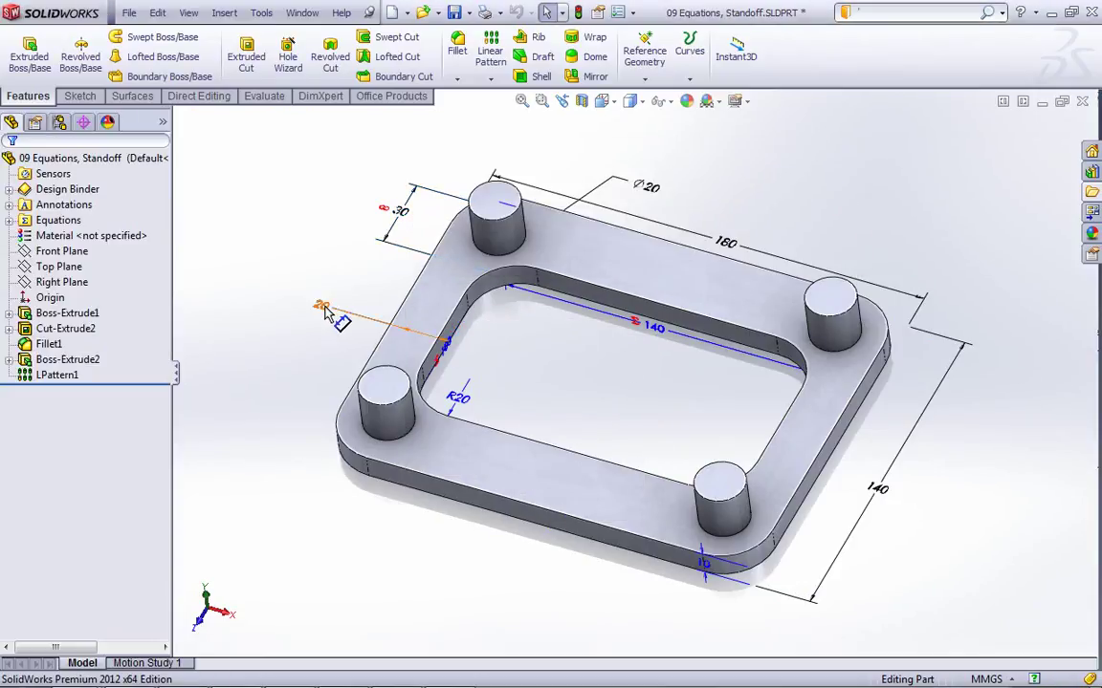
Start an equation for the cutout's 20 mm offset, check the global variables on offer, and cancel the edit
double_click(321, 304)
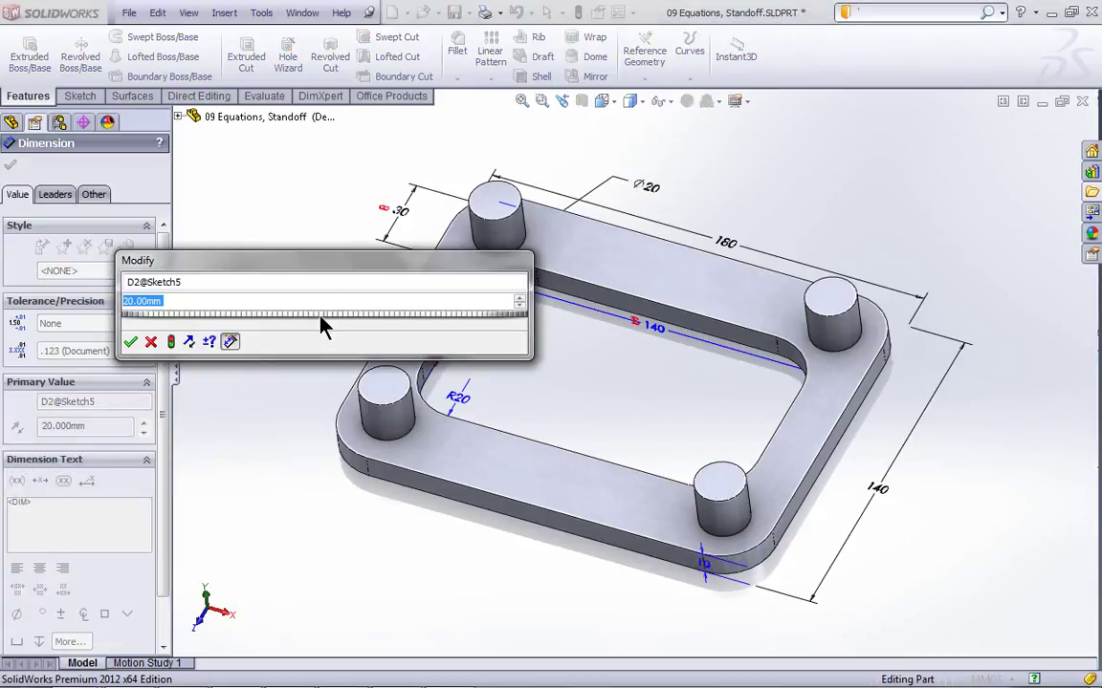
type("=")
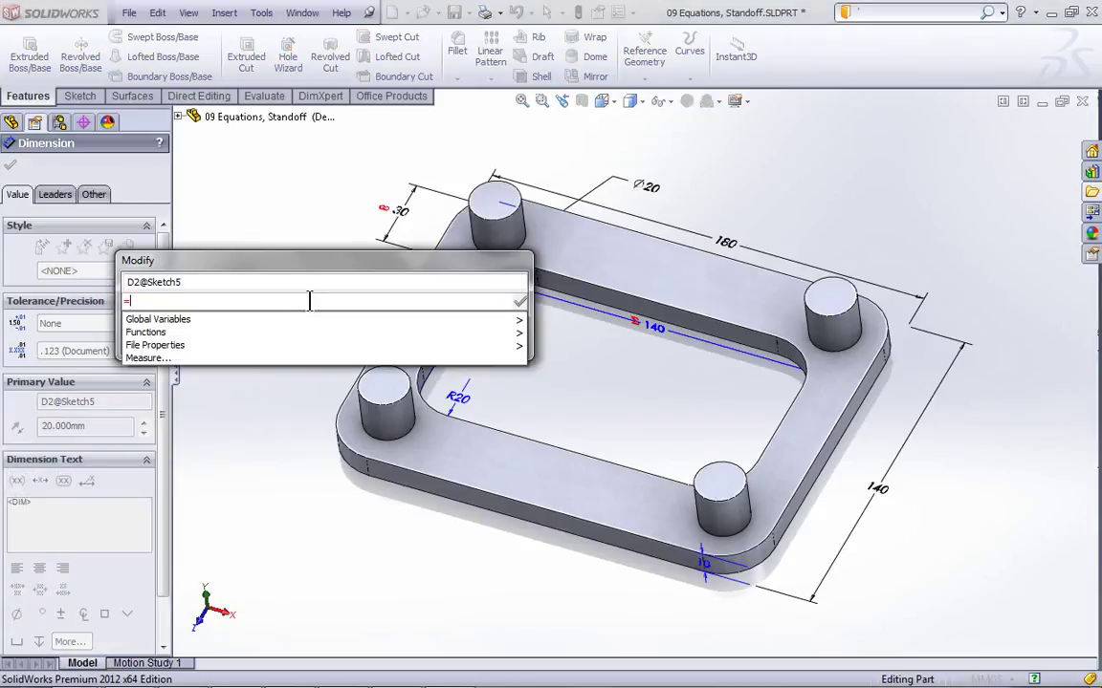
mouse_move(296, 326)
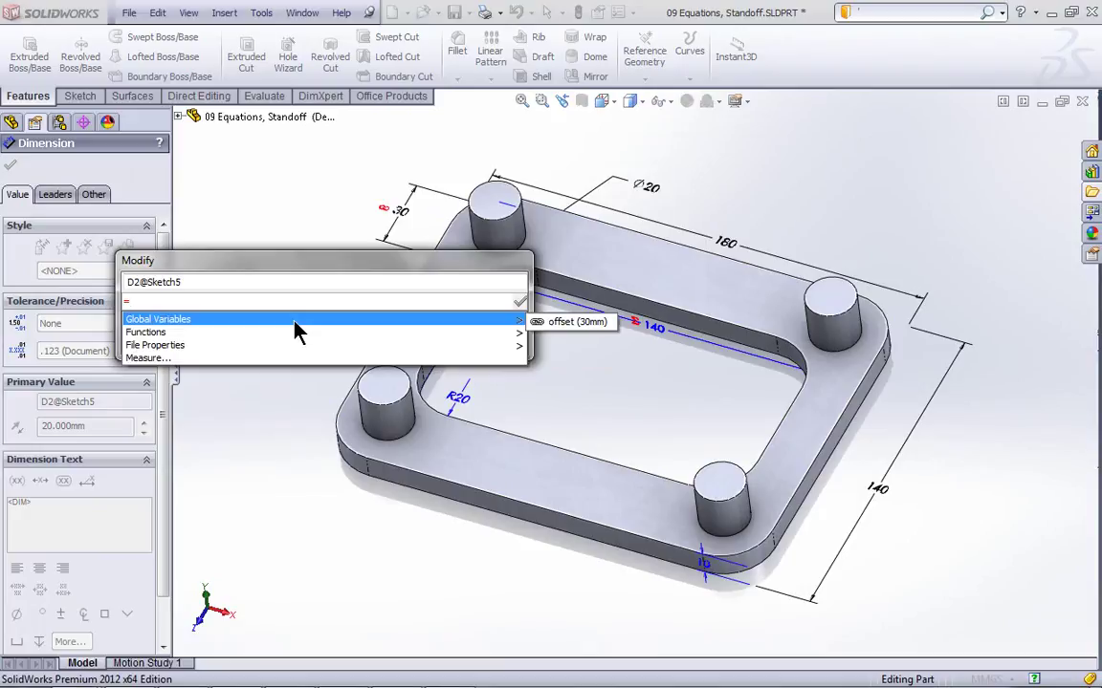
left_click(292, 263)
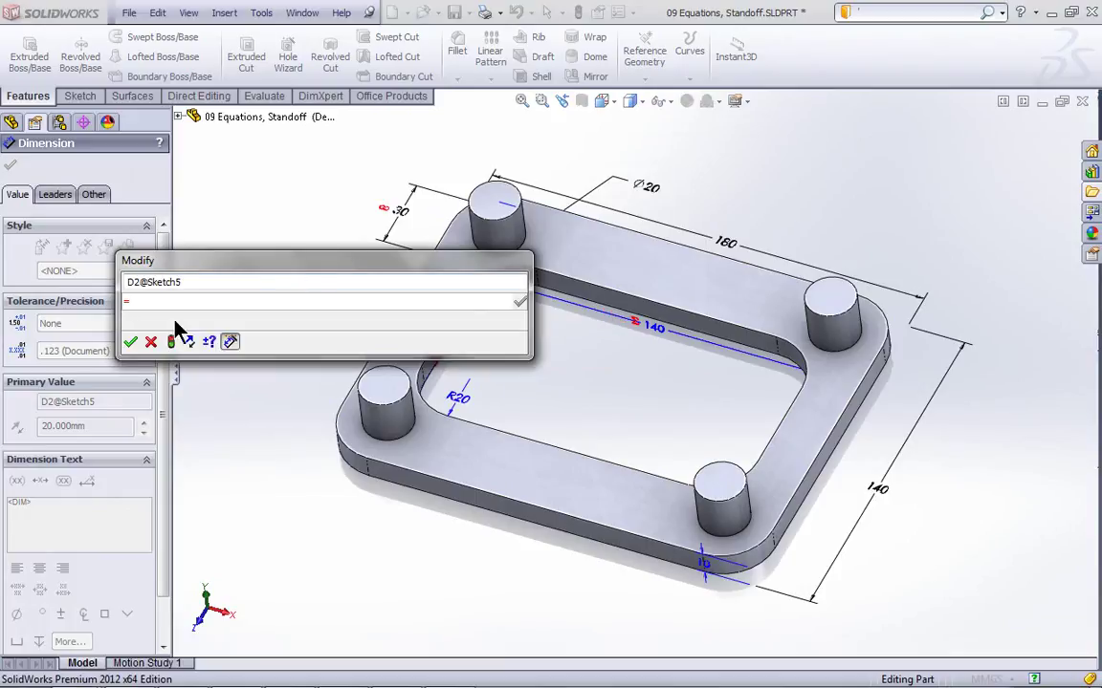
left_click(152, 341)
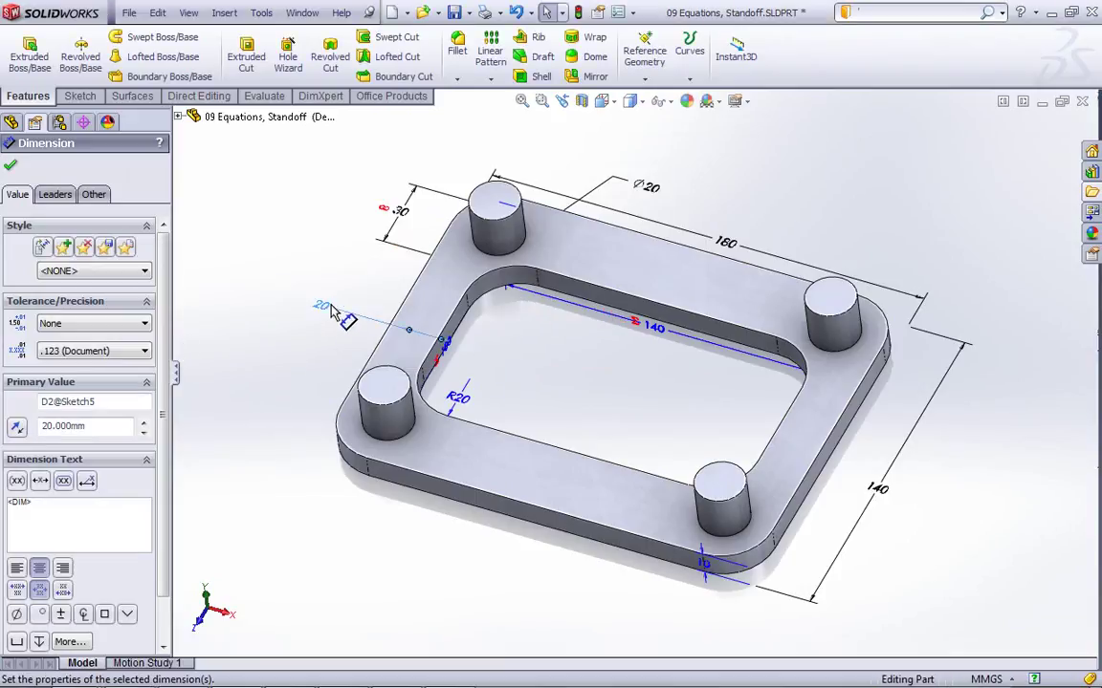
Link the cutout's 20 mm offset dimension to the shared value "offset" and rebuild the part
right_click(330, 310)
left_click(402, 419)
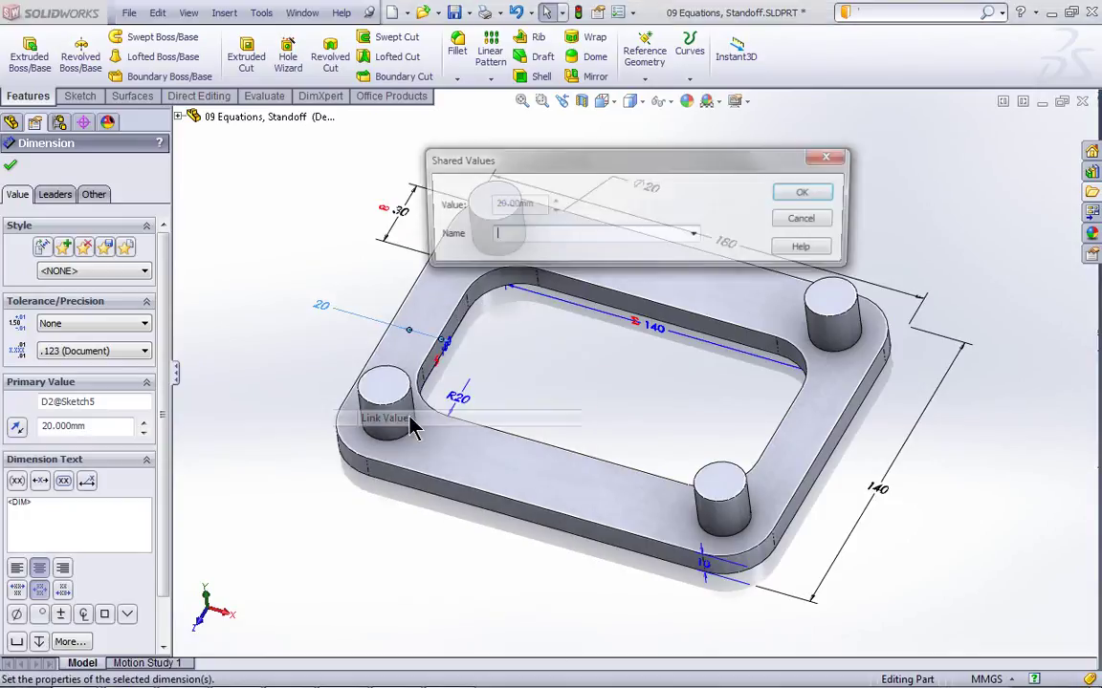
left_click(695, 235)
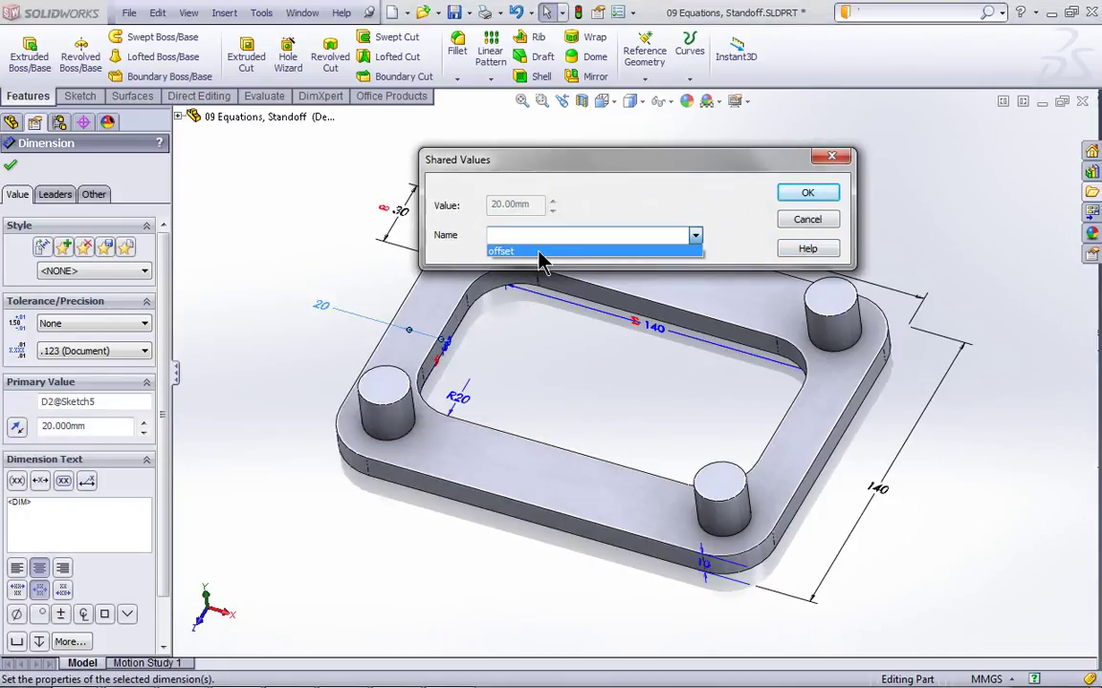
left_click(540, 252)
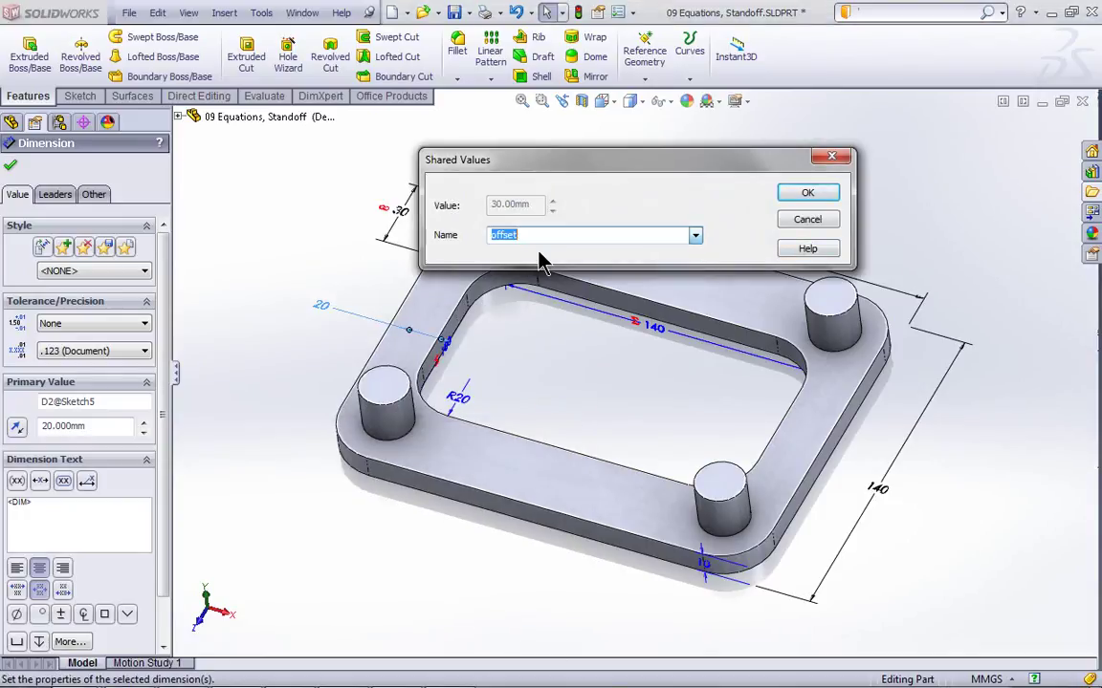
left_click(808, 194)
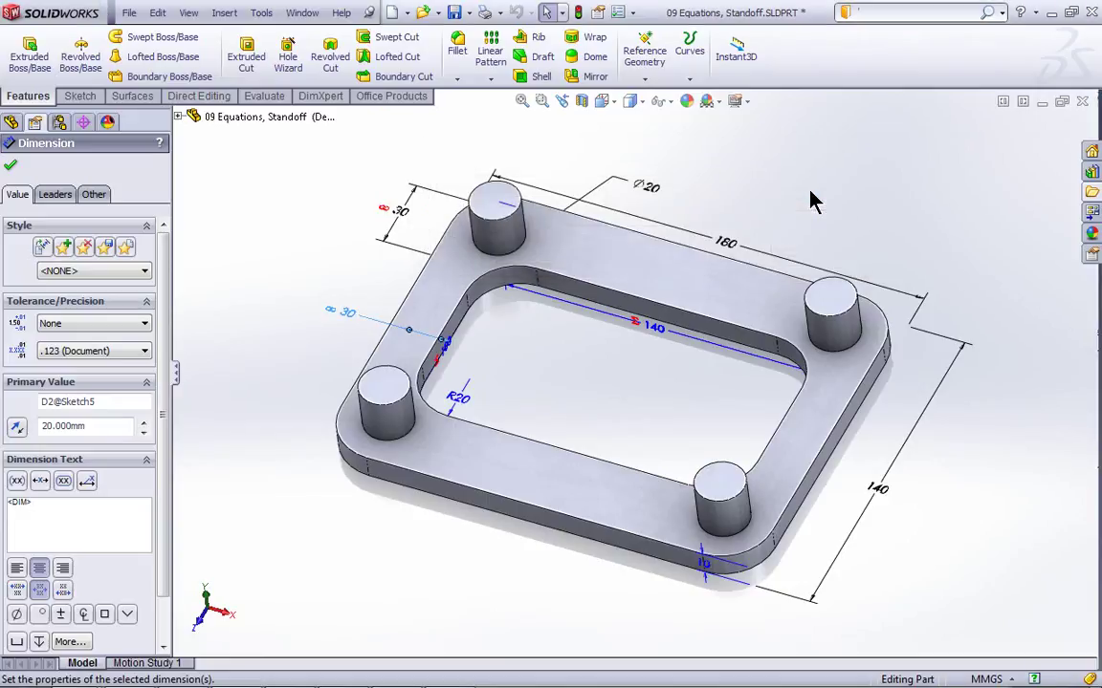
left_click(577, 13)
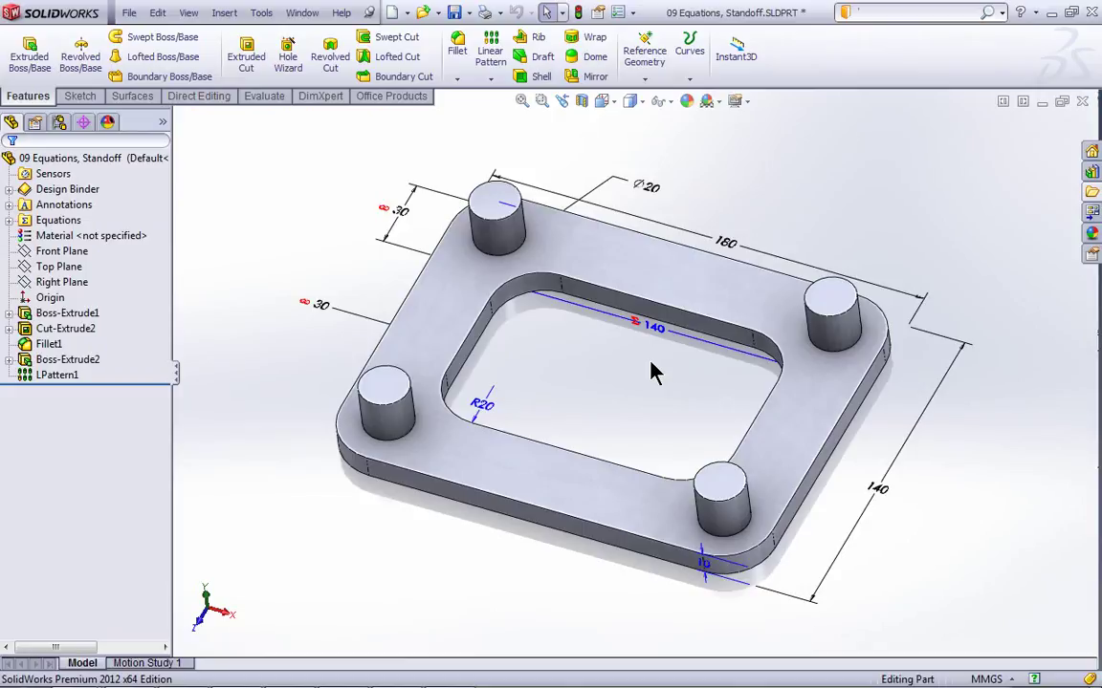
Examine the part's equations in the equation, dimension and ordered views, filter them by "he", and close the equation manager without changes
right_click(61, 225)
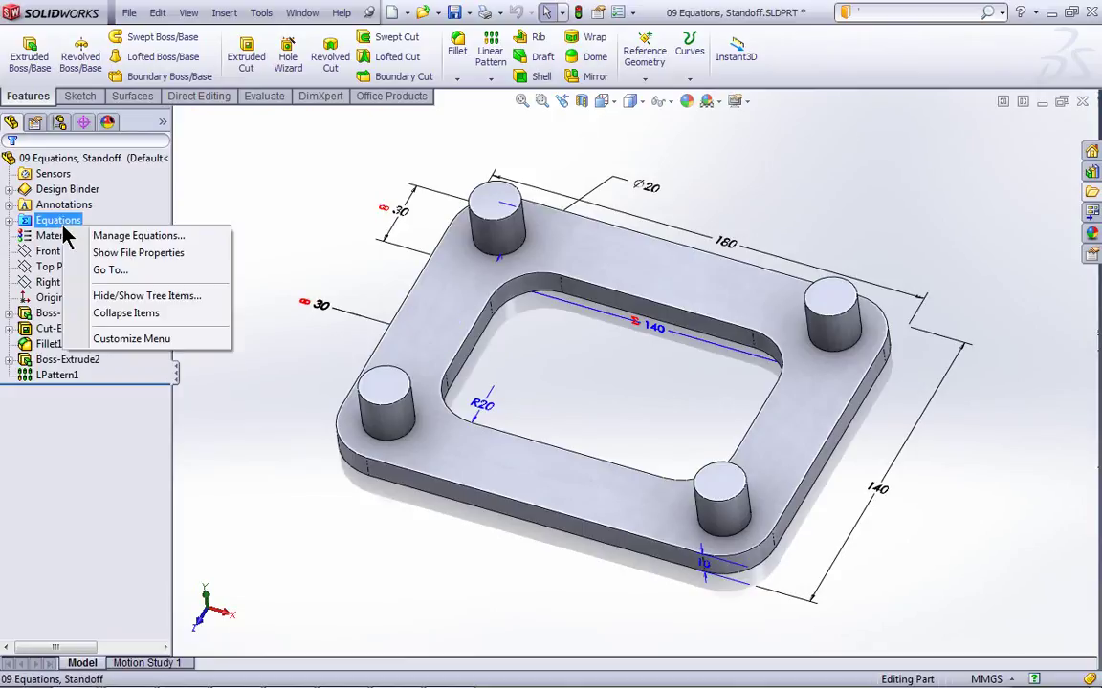
left_click(151, 236)
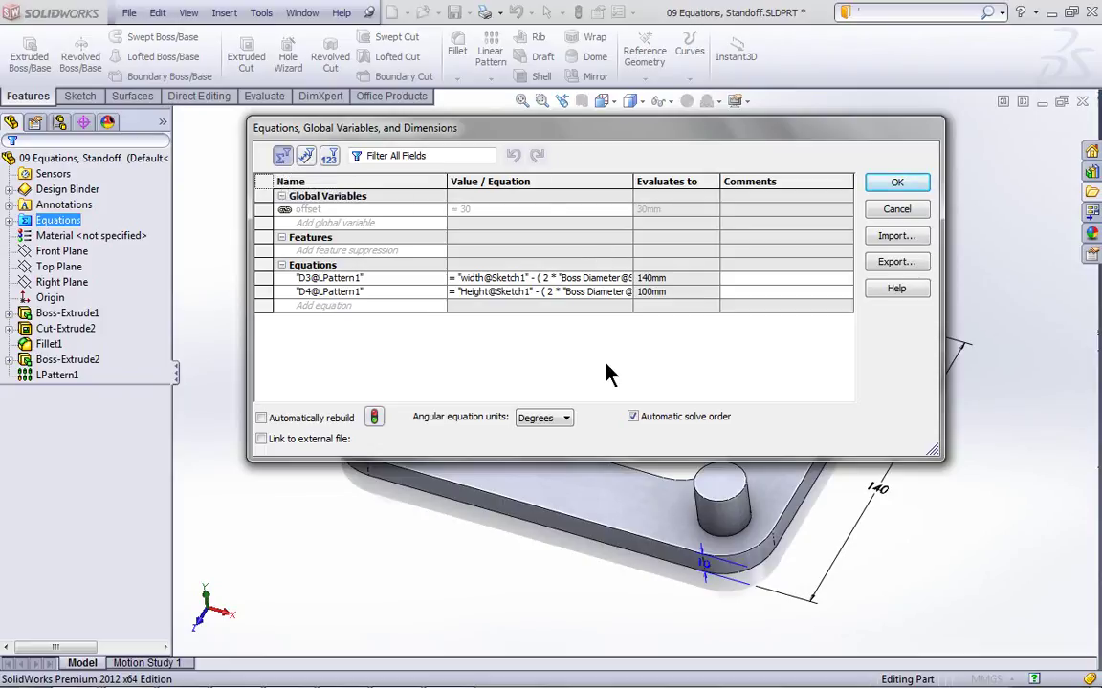
left_click(306, 157)
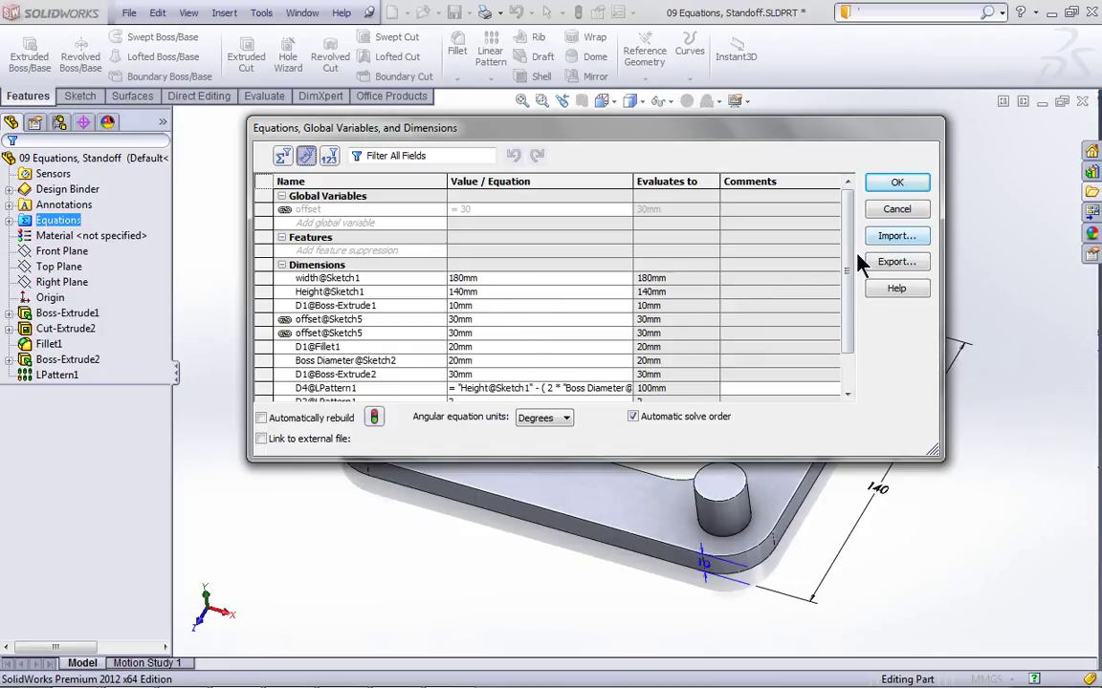
mouse_move(848, 266)
left_mouse_down()
mouse_move(847, 332)
mouse_move(863, 283)
mouse_move(858, 238)
mouse_move(844, 244)
left_mouse_up()
left_click(329, 156)
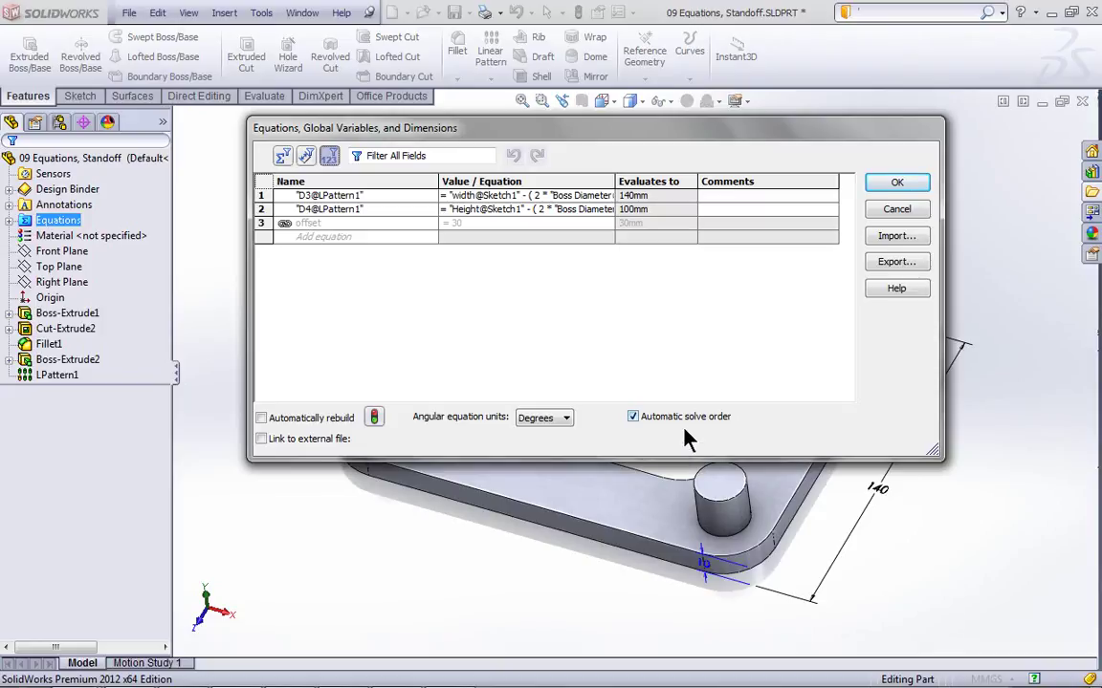
left_click(445, 157)
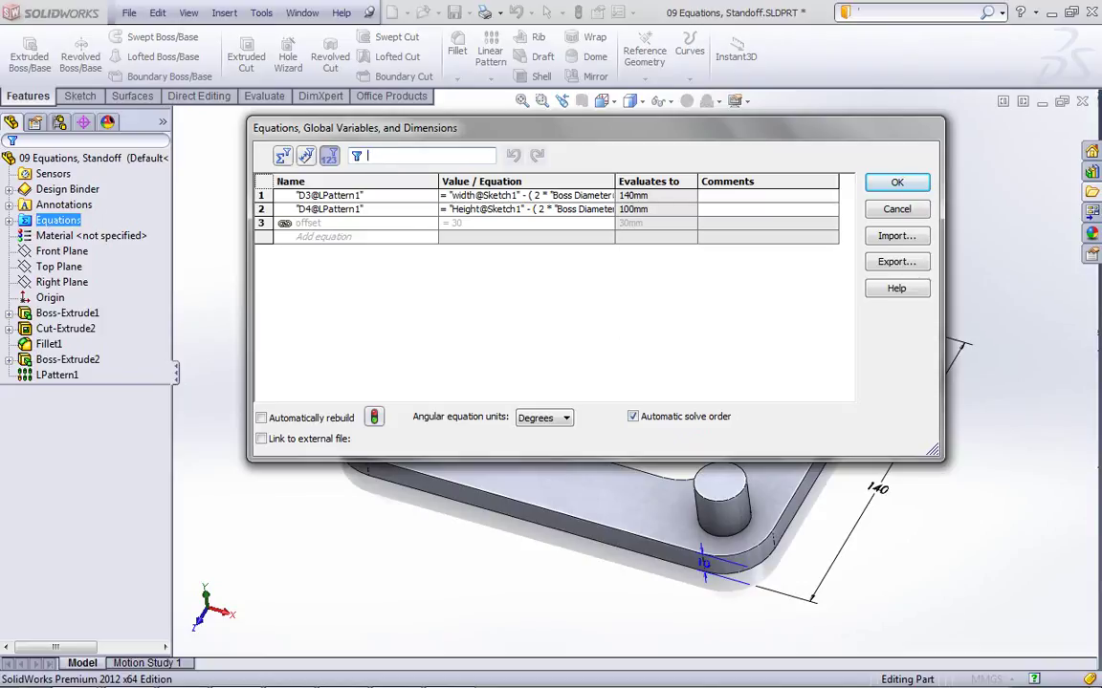
type("he")
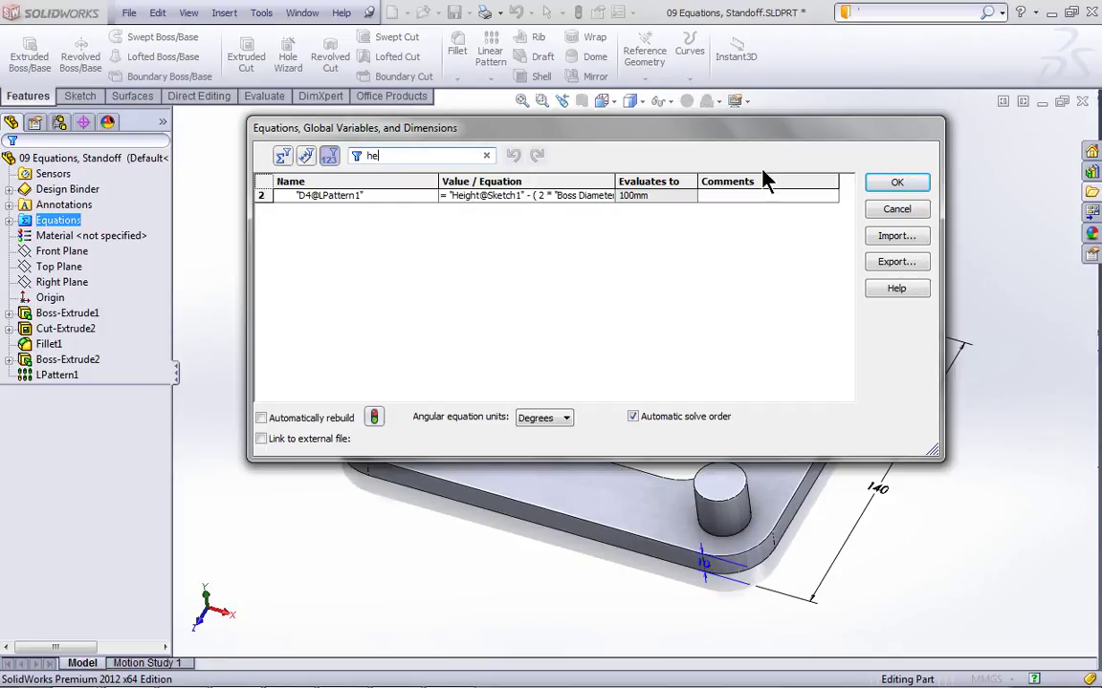
left_click(923, 211)
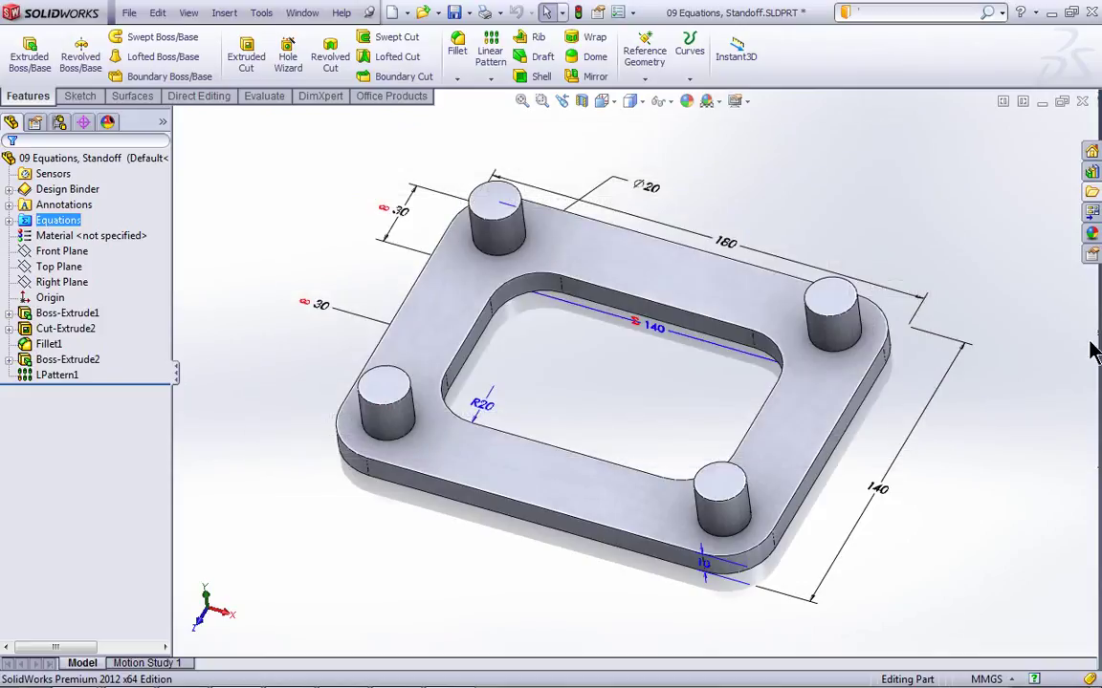
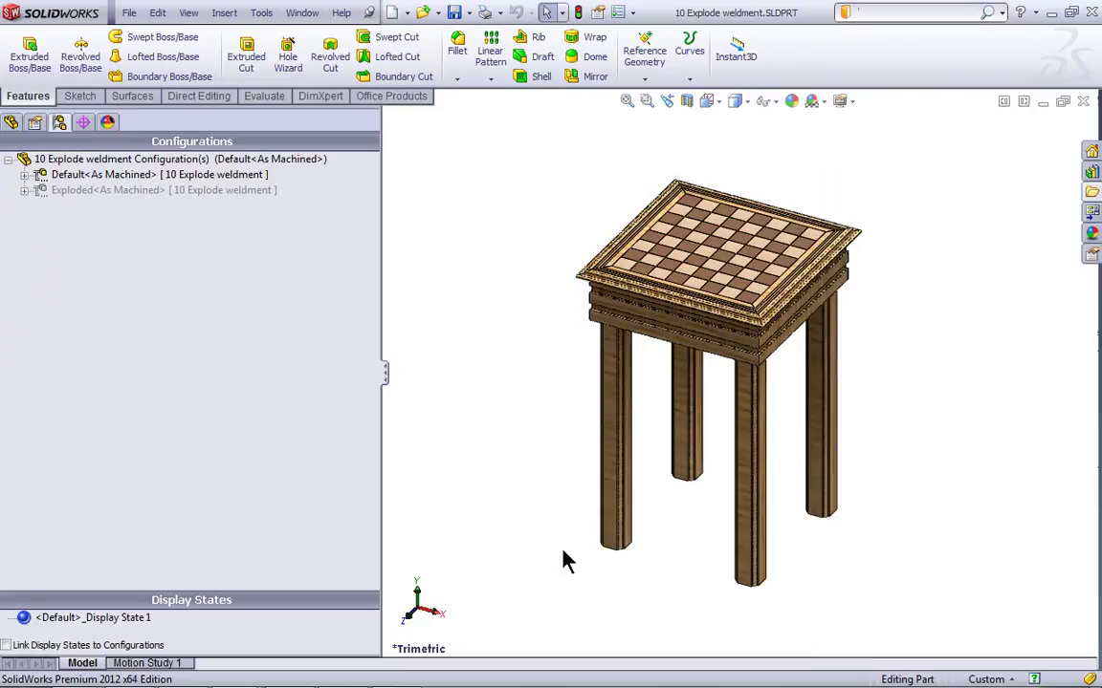
Try moving the two front table legs down about 1'-4.57" with Move/Copy Body, undo it, and check the suppressed move features
left_click(10, 122)
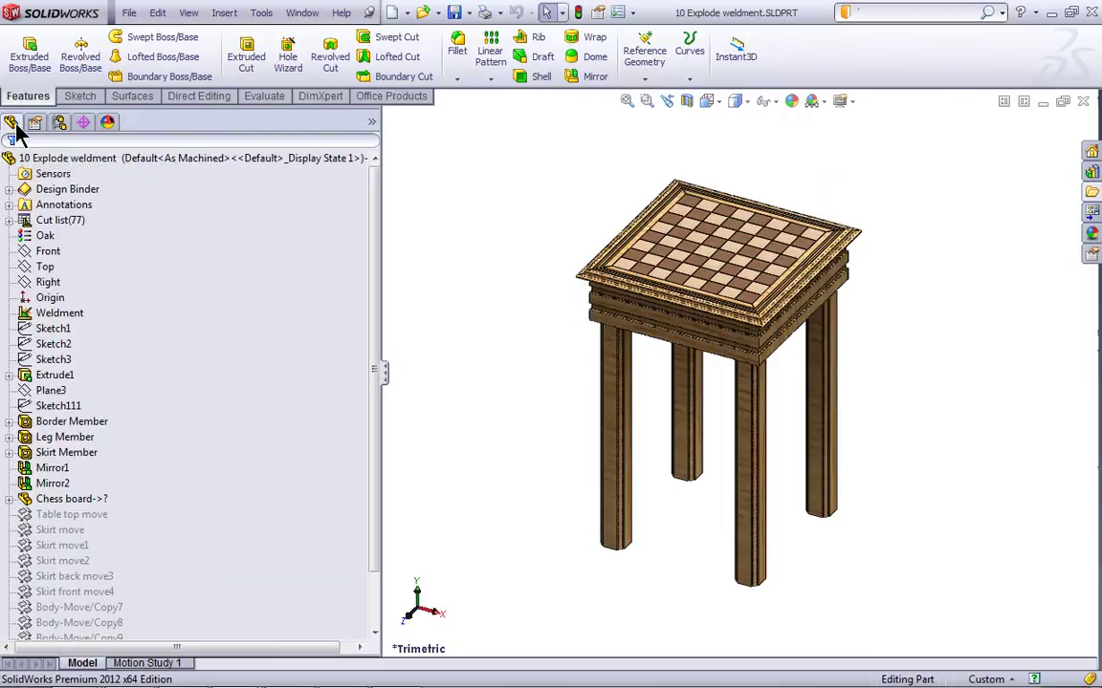
left_click(233, 17)
mouse_move(256, 71)
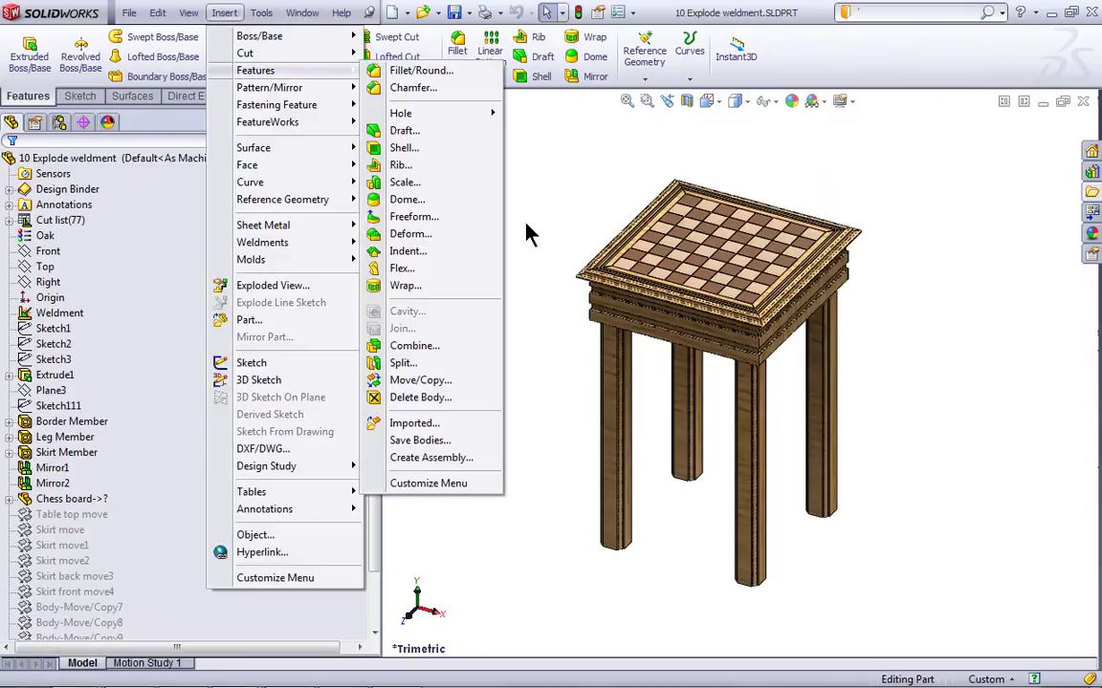
left_click(470, 379)
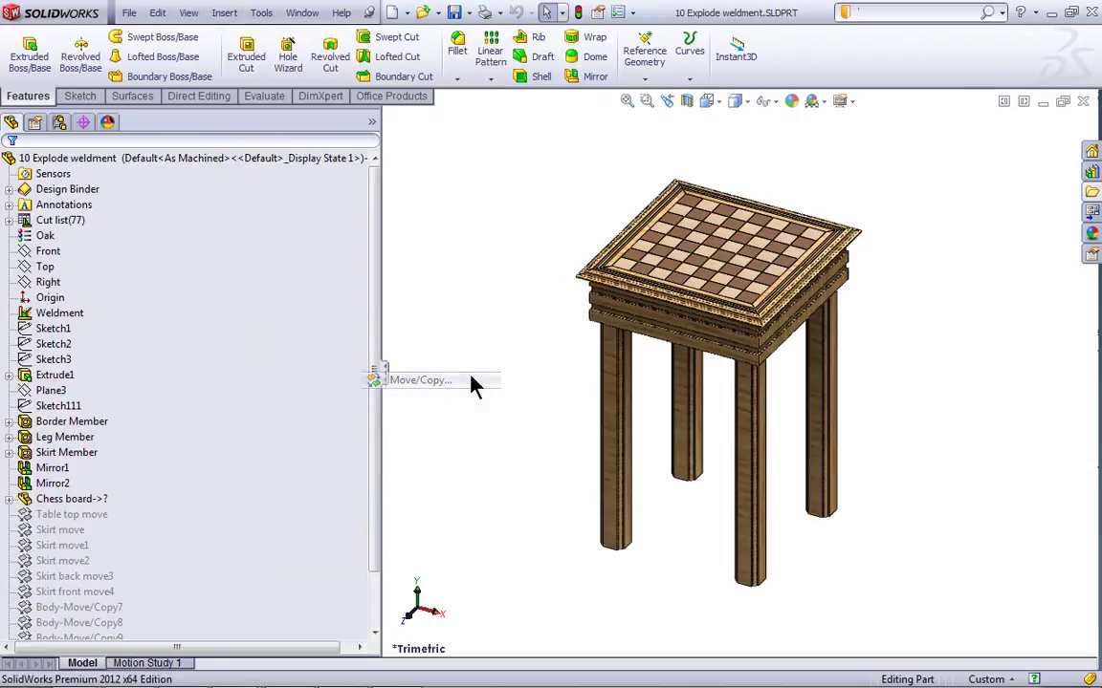
left_click(617, 454)
left_click(755, 511)
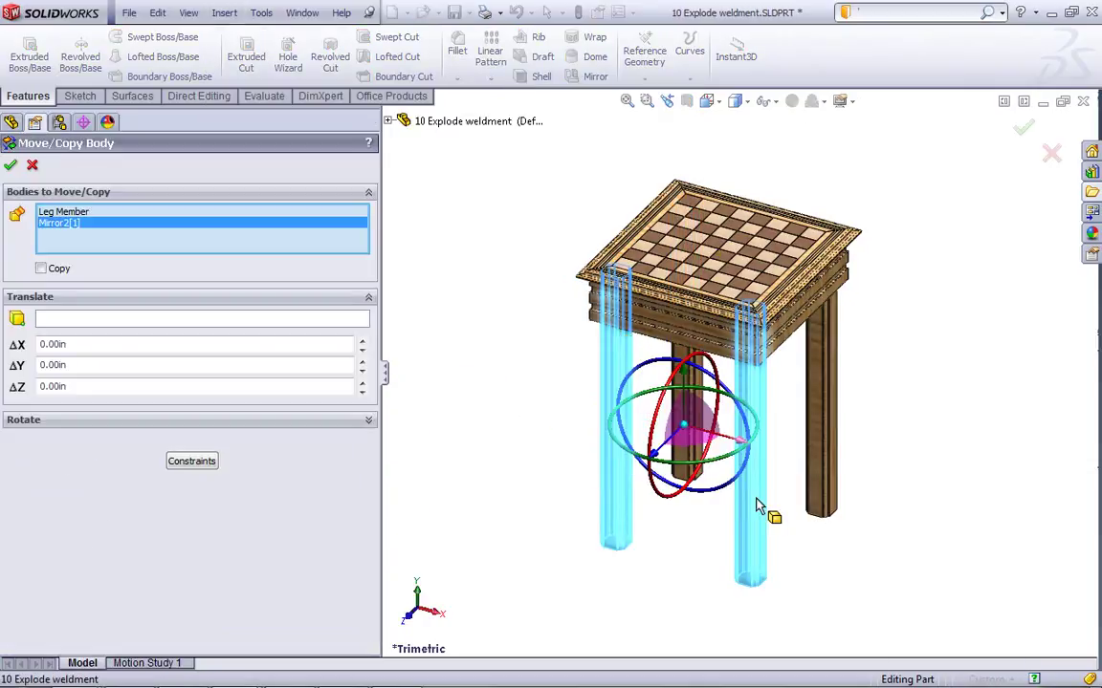
left_click_drag(677, 392, 706, 577)
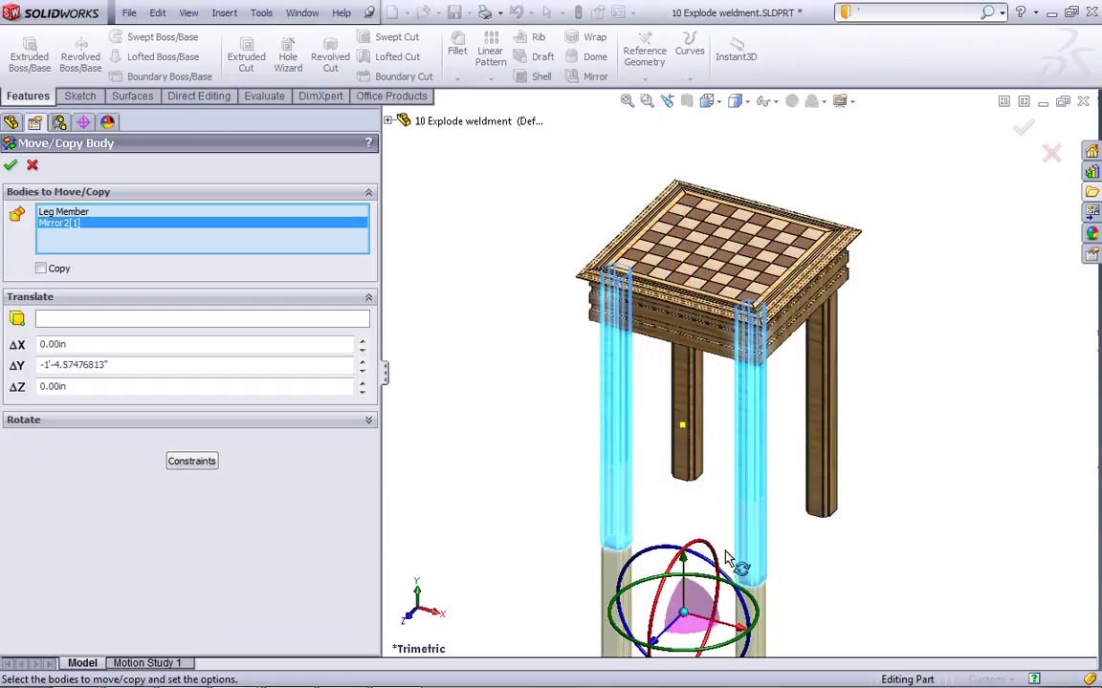
left_click(1023, 127)
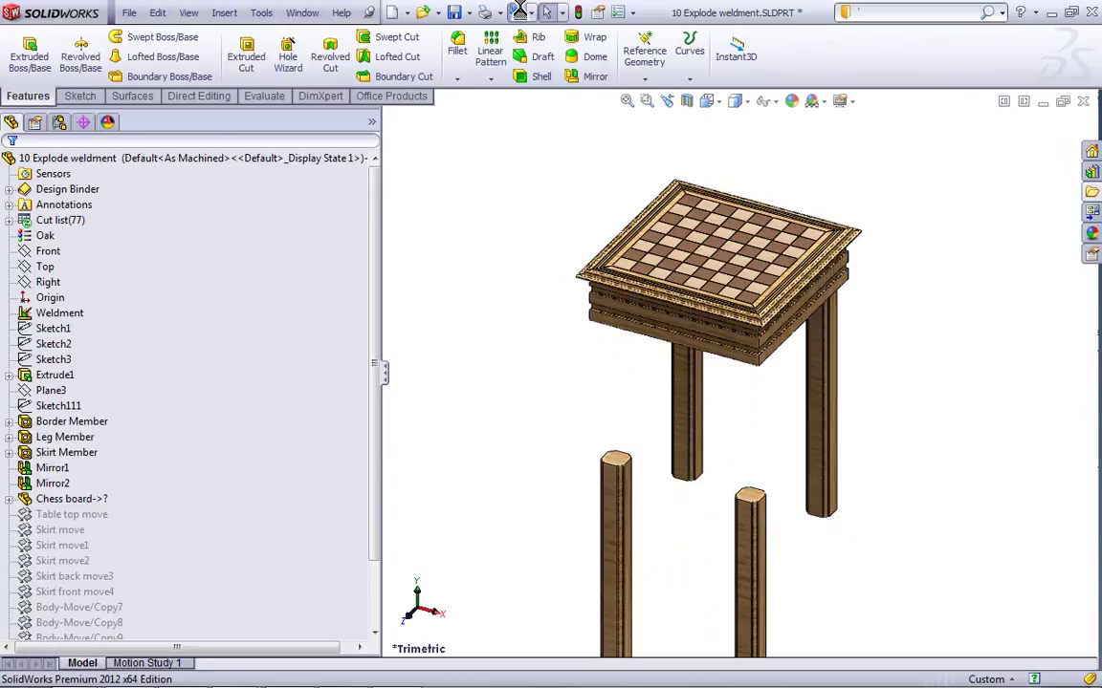
key("ctrl+z")
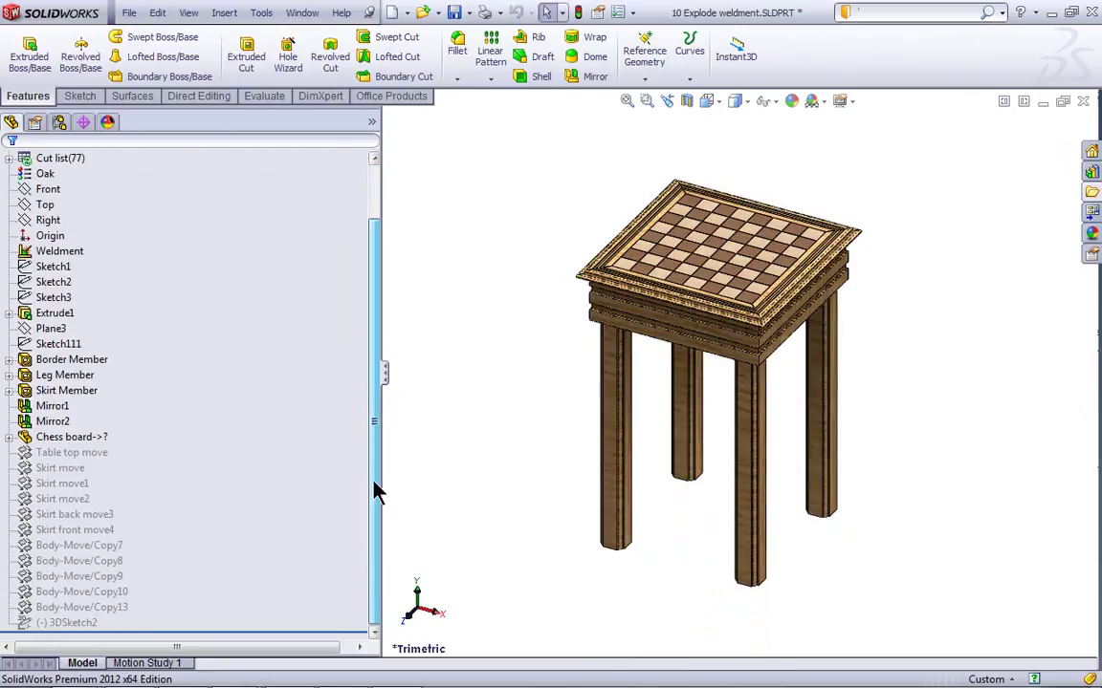
left_click(57, 592)
key("Escape")
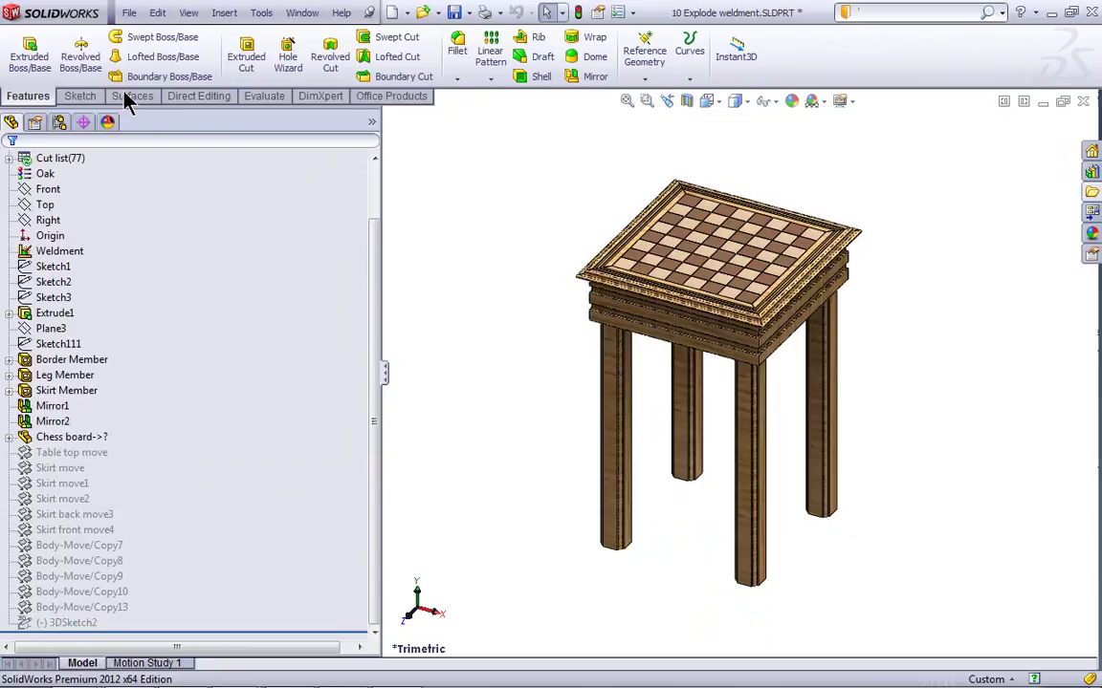
View the whole table in the Exploded configuration, and switch back to the Default configuration
left_click(60, 124)
left_click(122, 197)
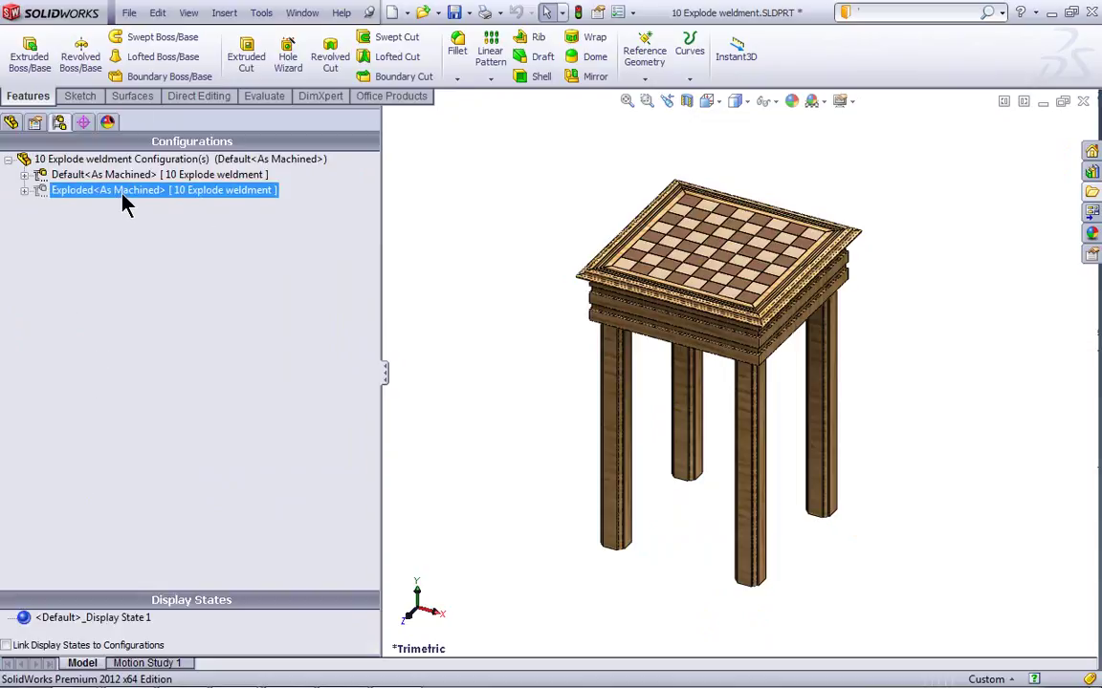
double_click(121, 192)
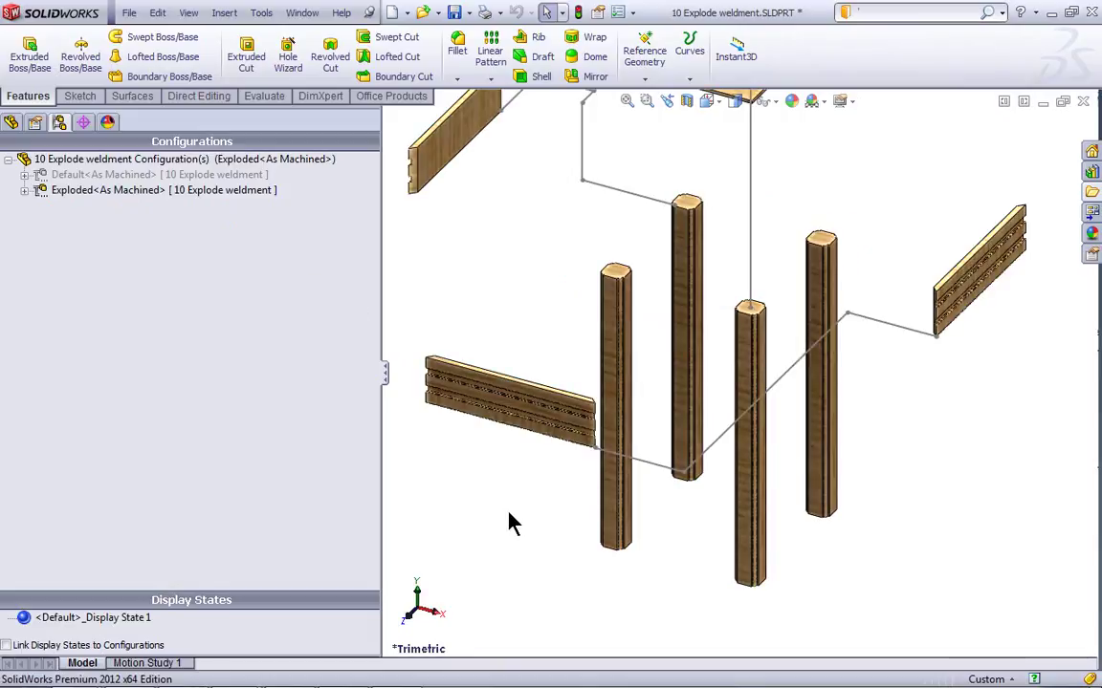
key("f")
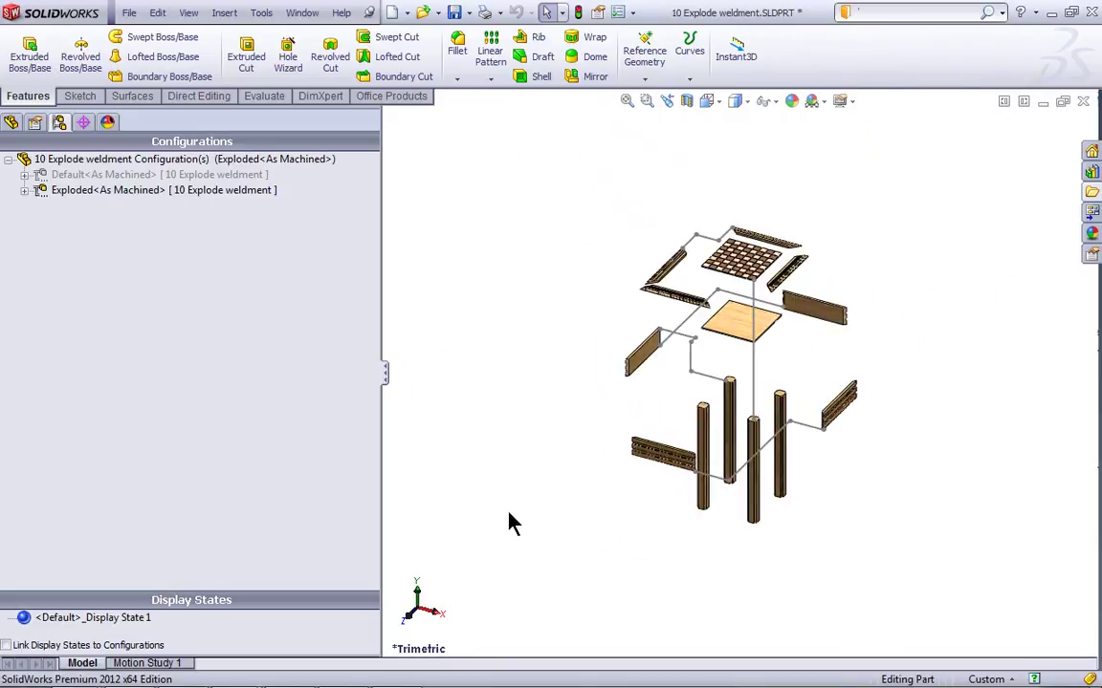
left_click(147, 175)
double_click(148, 177)
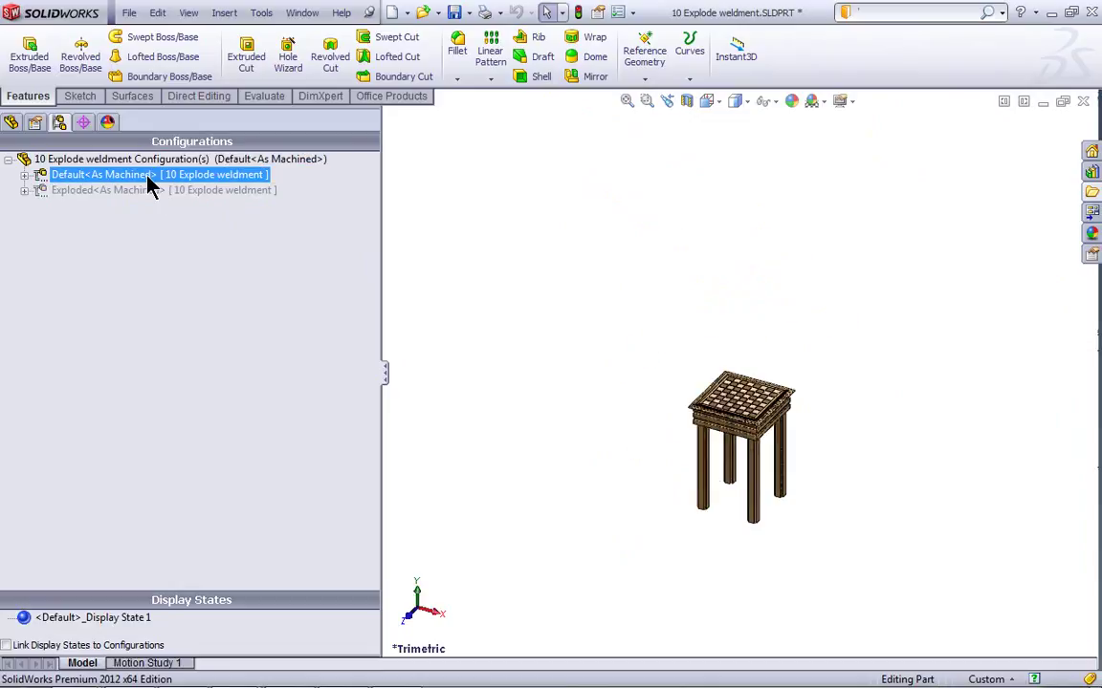
Create a new exploded view for the Default configuration and explode all four table legs straight down together
left_click(24, 175)
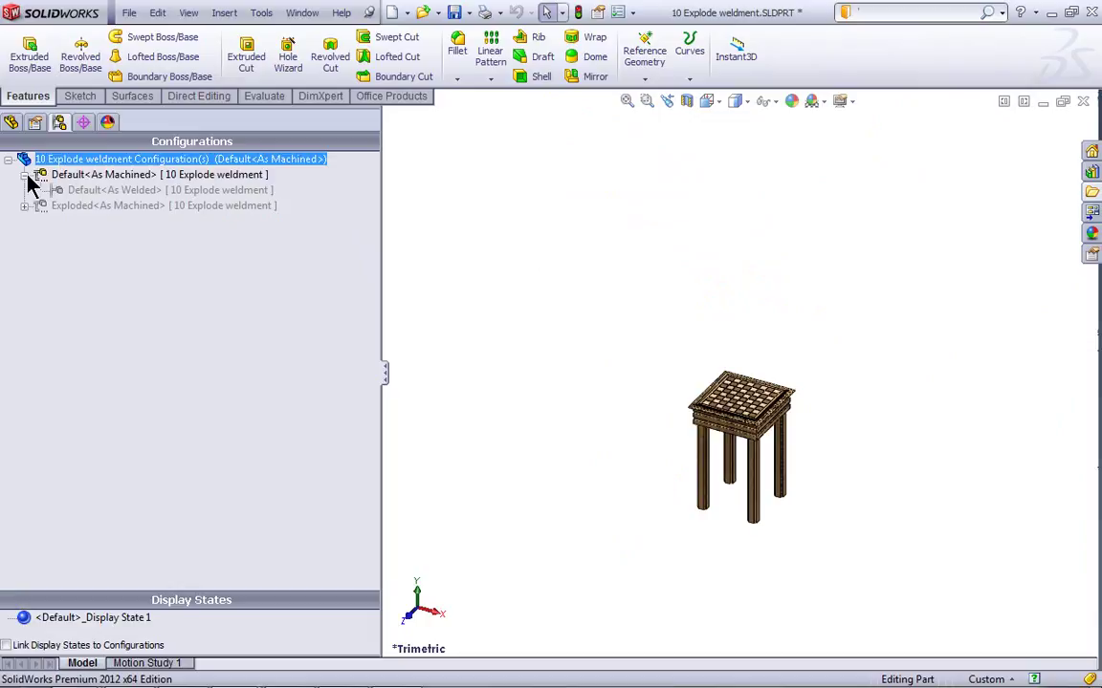
right_click(129, 181)
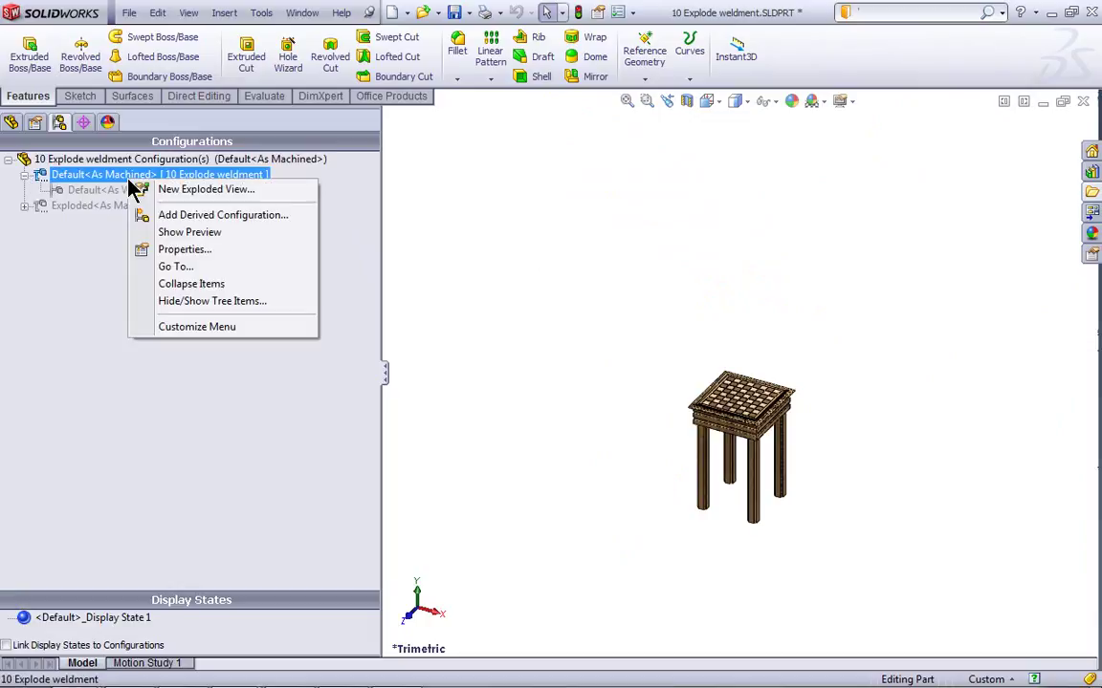
left_click(245, 196)
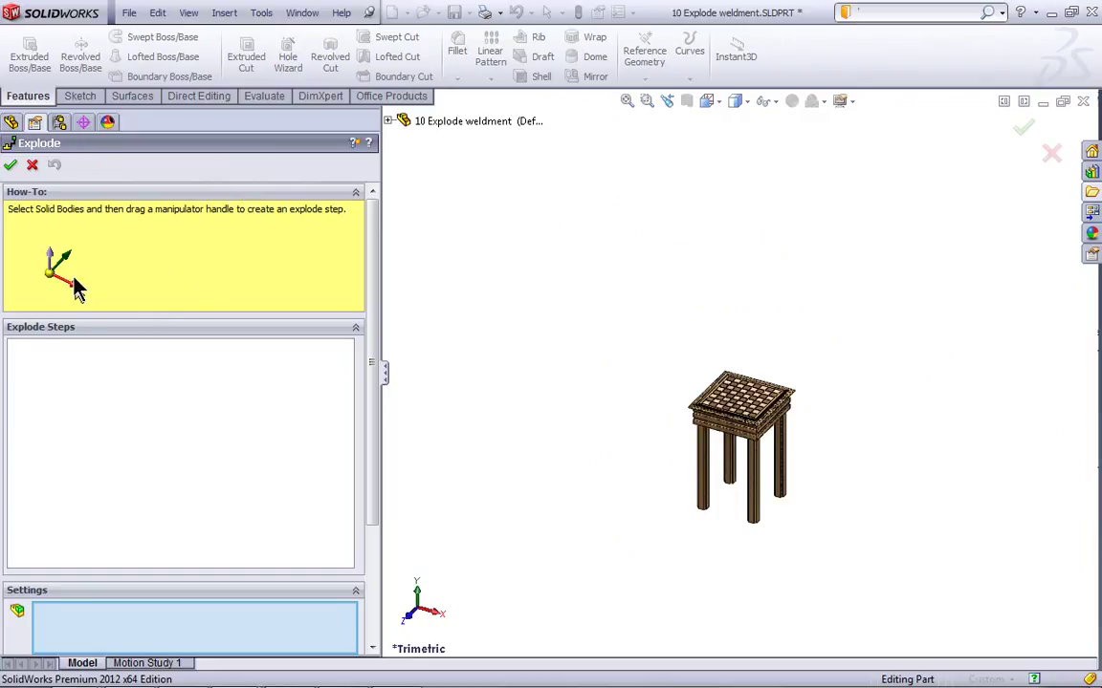
scroll(736, 473, "down", 4)
scroll(732, 463, "down", 3)
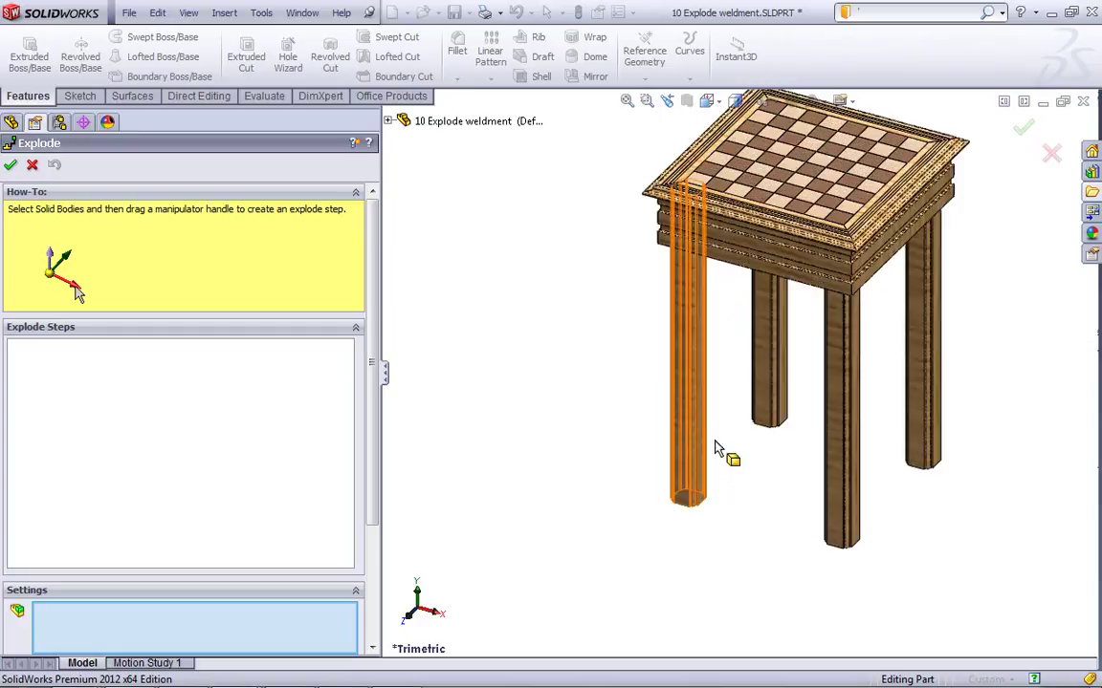
left_click(683, 426)
left_click(776, 382)
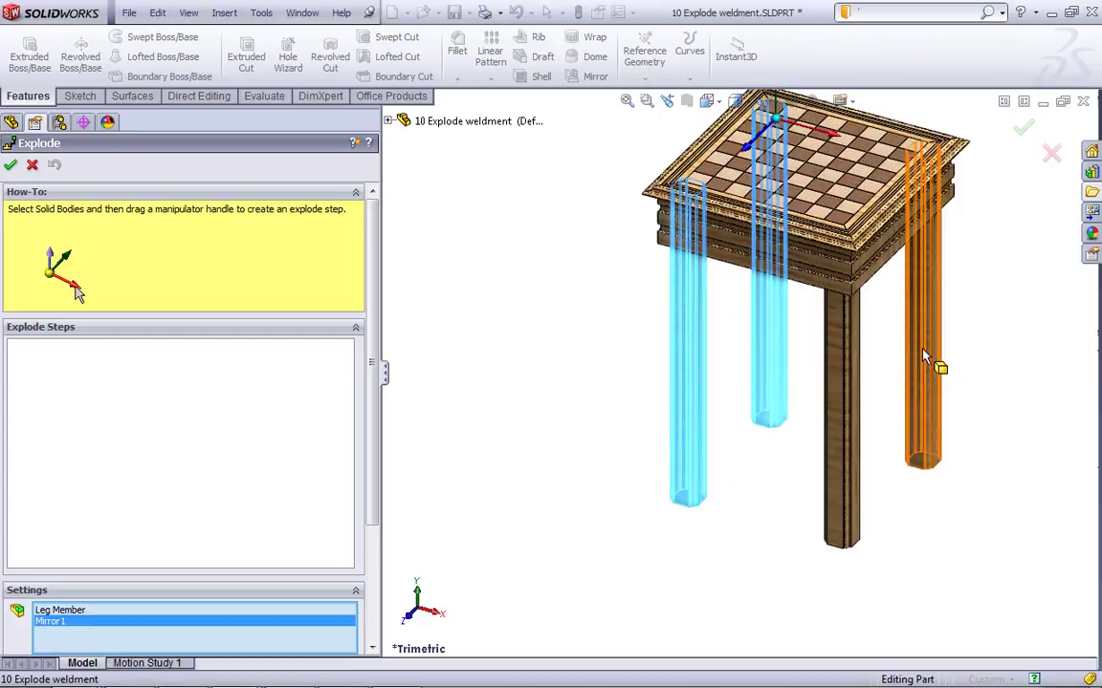
left_click(925, 366)
left_click(849, 390)
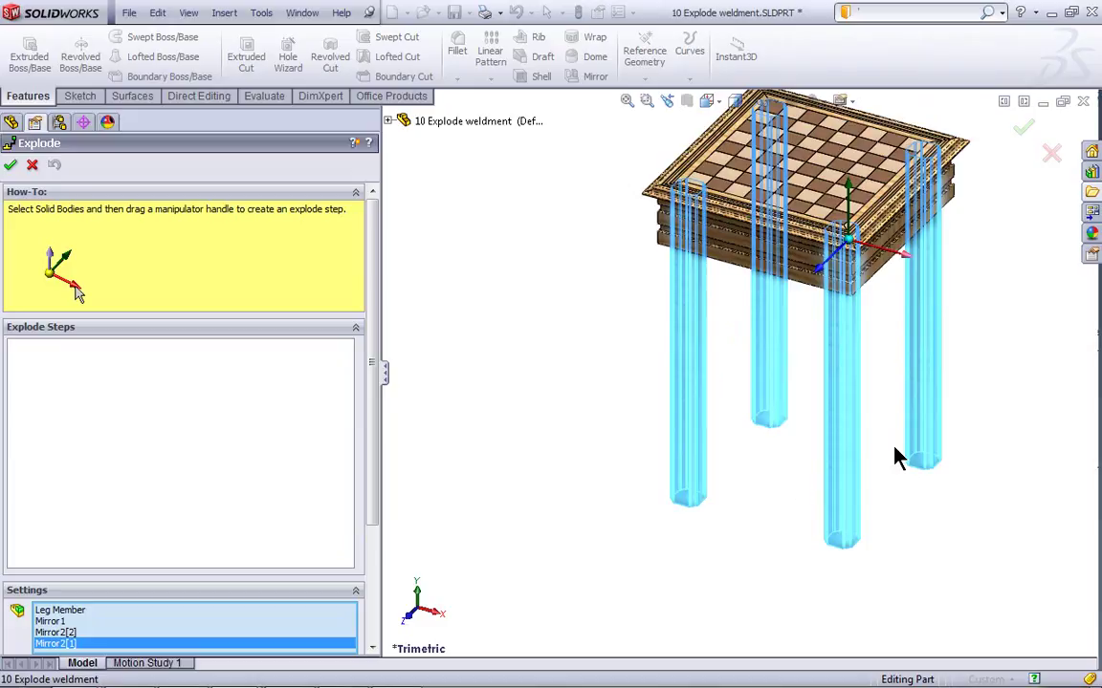
scroll(896, 457, "up", 2)
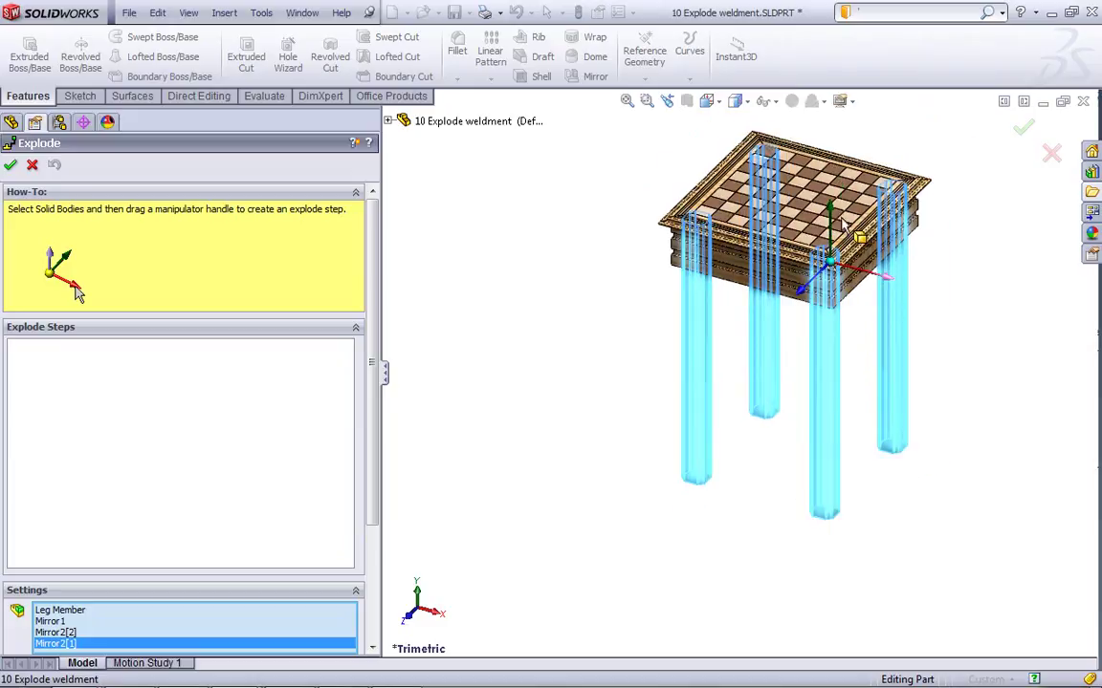
left_click_drag(837, 218, 887, 495)
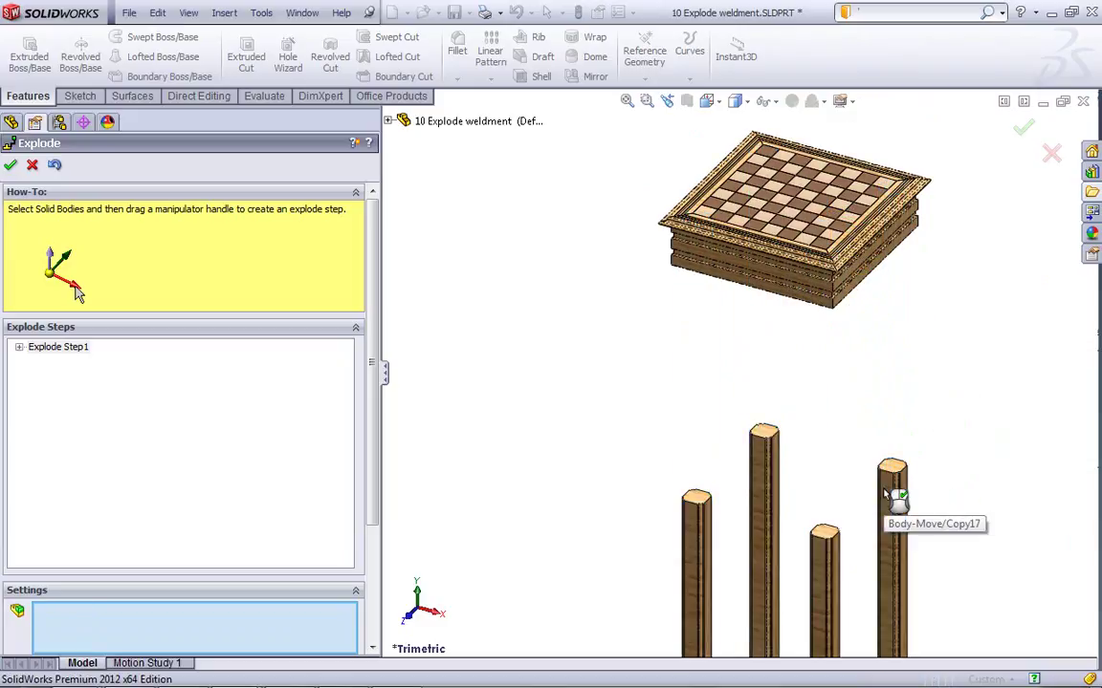
left_click(888, 494)
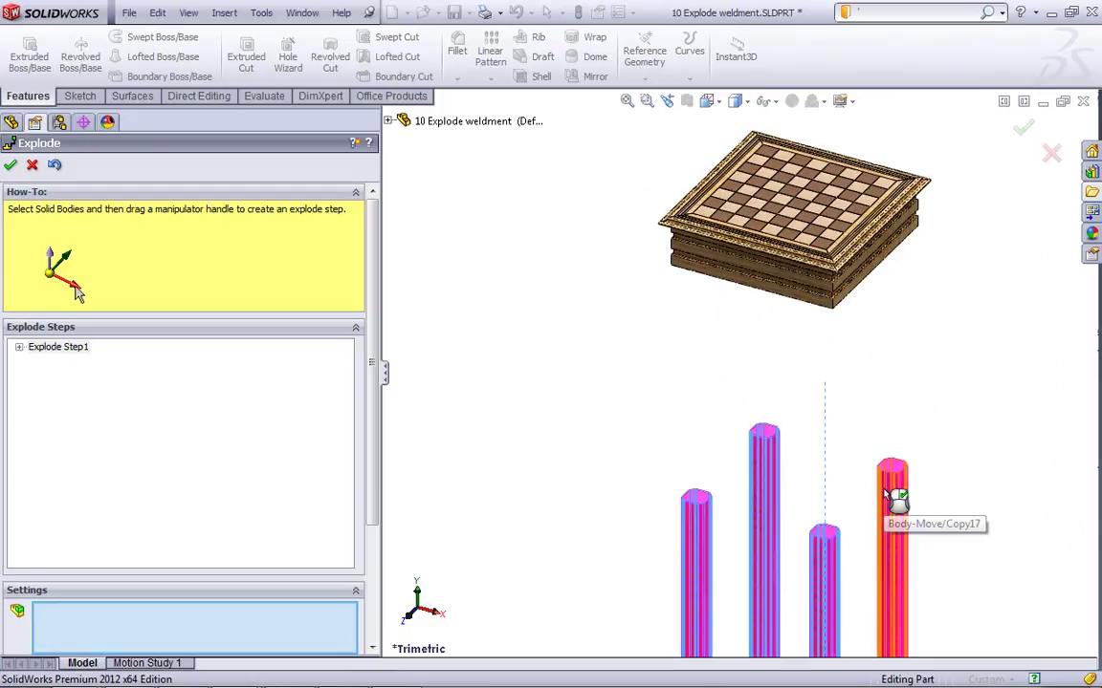
Explode the side skirt board outward along X and the front skirt about 1'-6.5" outward along Z, and finish the exploded view
left_click(865, 275)
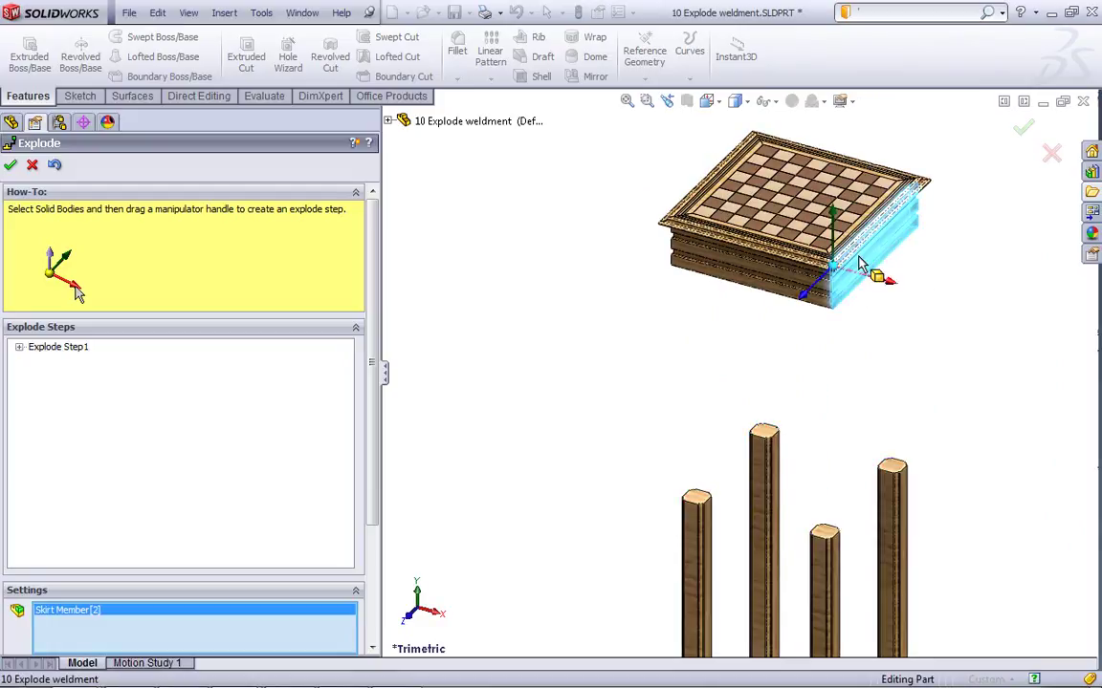
left_click_drag(892, 290, 1014, 382)
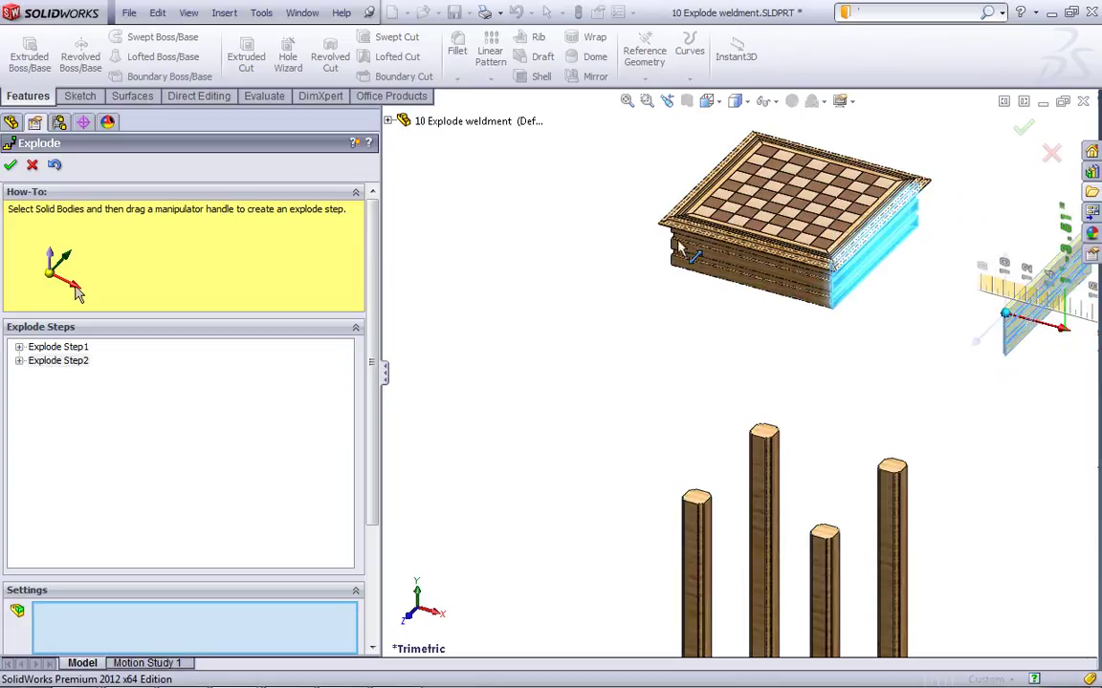
left_click(782, 289)
left_click_drag(811, 305, 715, 386)
left_click_drag(372, 487, 374, 620)
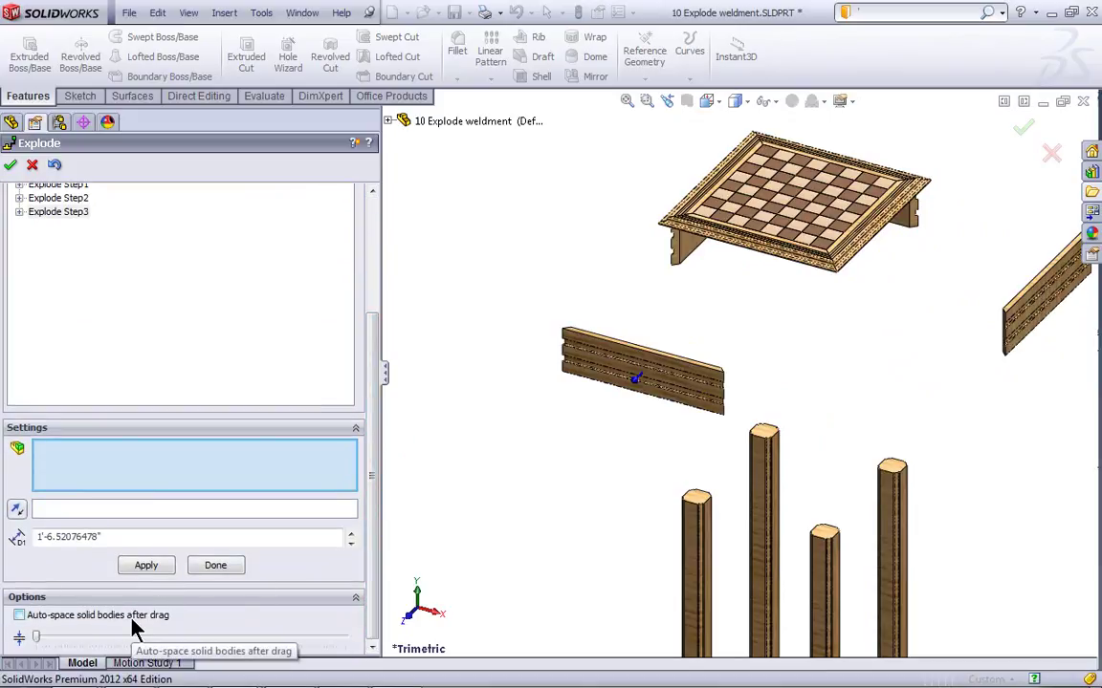
left_click(14, 166)
Collapse the new exploded view of the Default configuration and explode it again
left_click(88, 207)
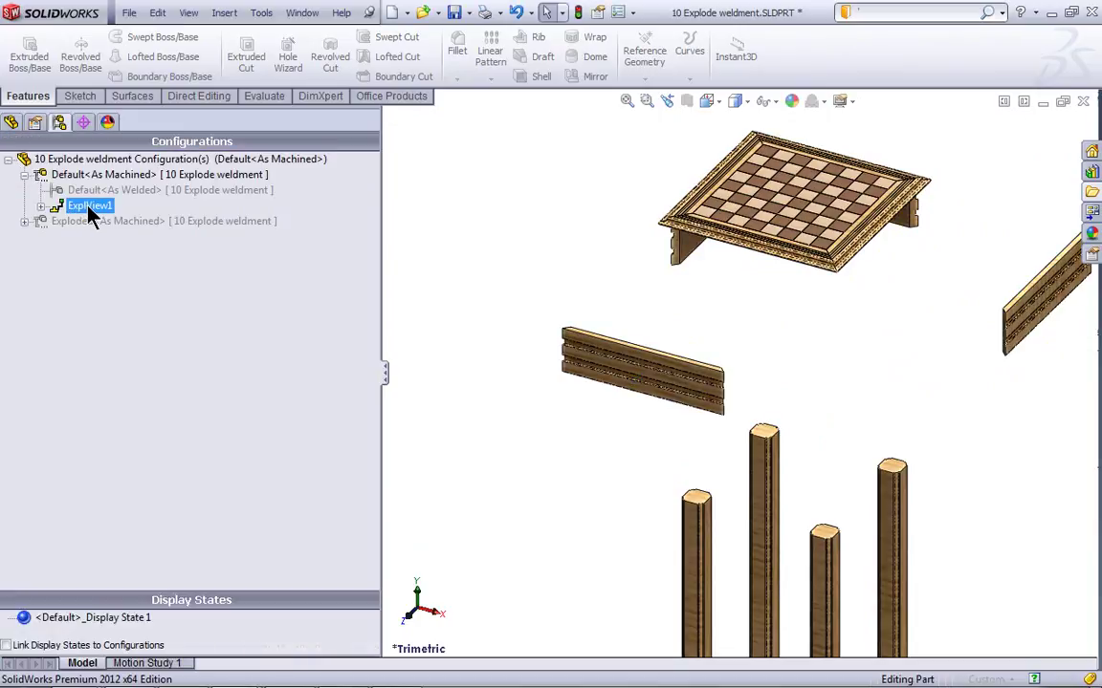
right_click(88, 214)
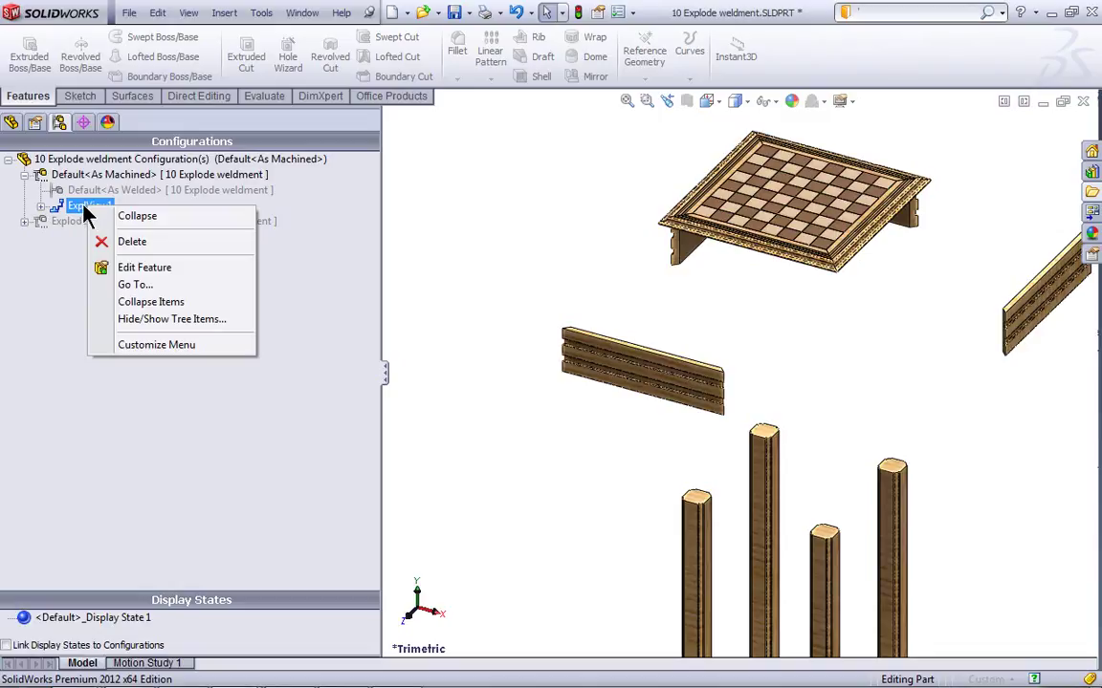
left_click(119, 217)
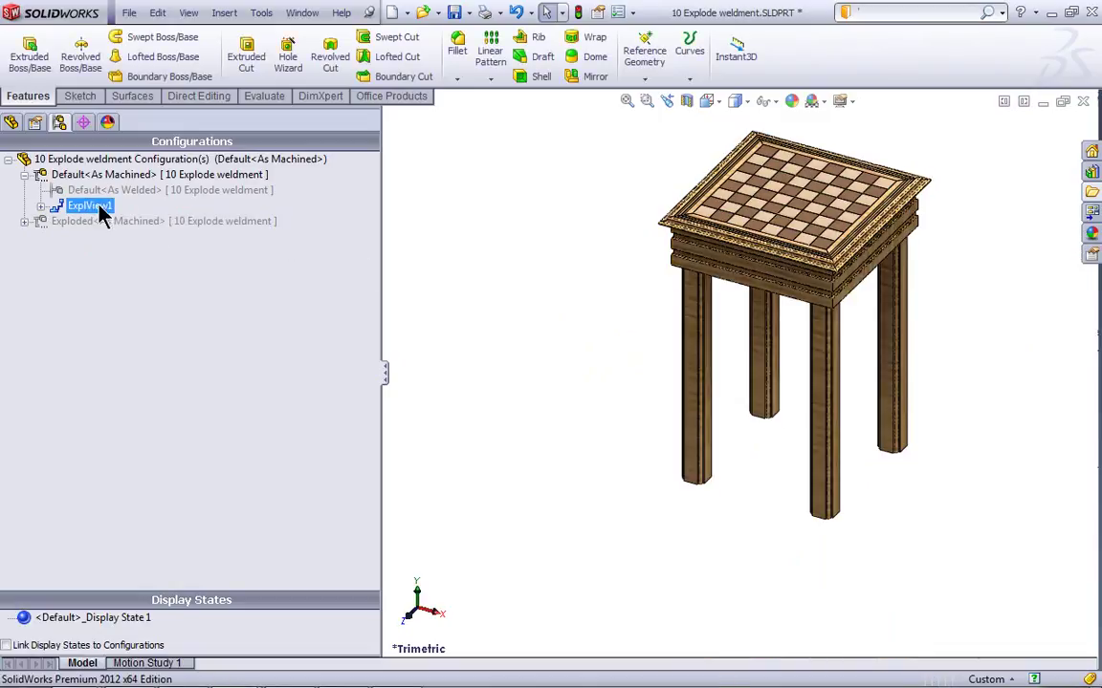
right_click(103, 215)
left_click(128, 217)
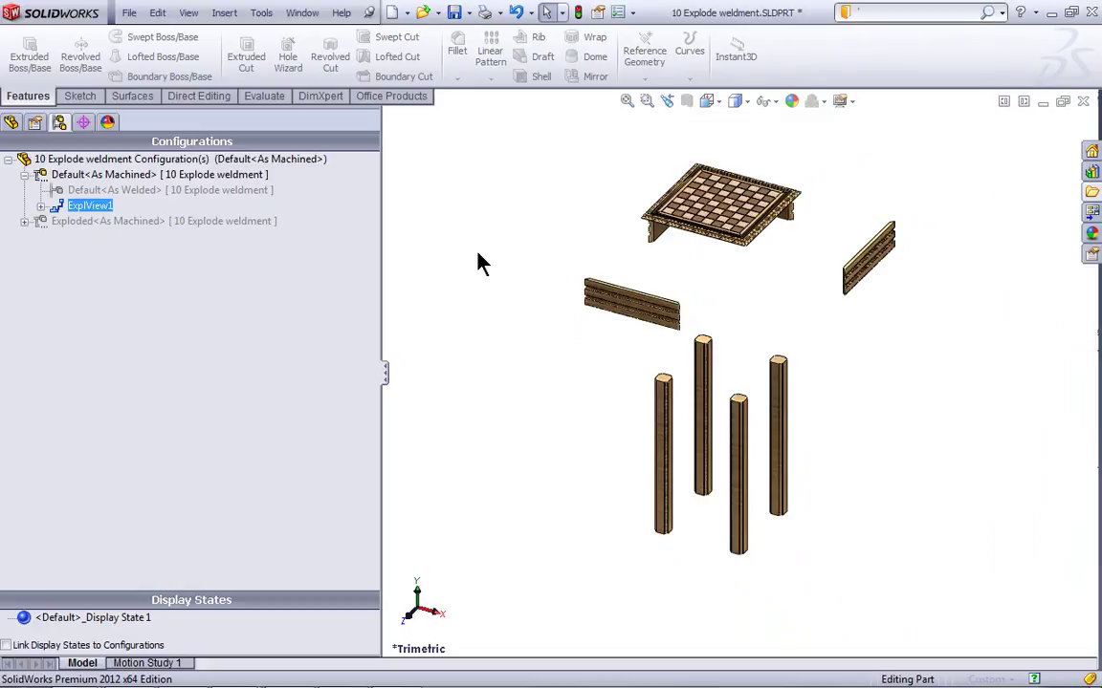
Open the part "11 Explode Multi-body and Save Bodies" and look closely at the blade and handle
left_click(1091, 191)
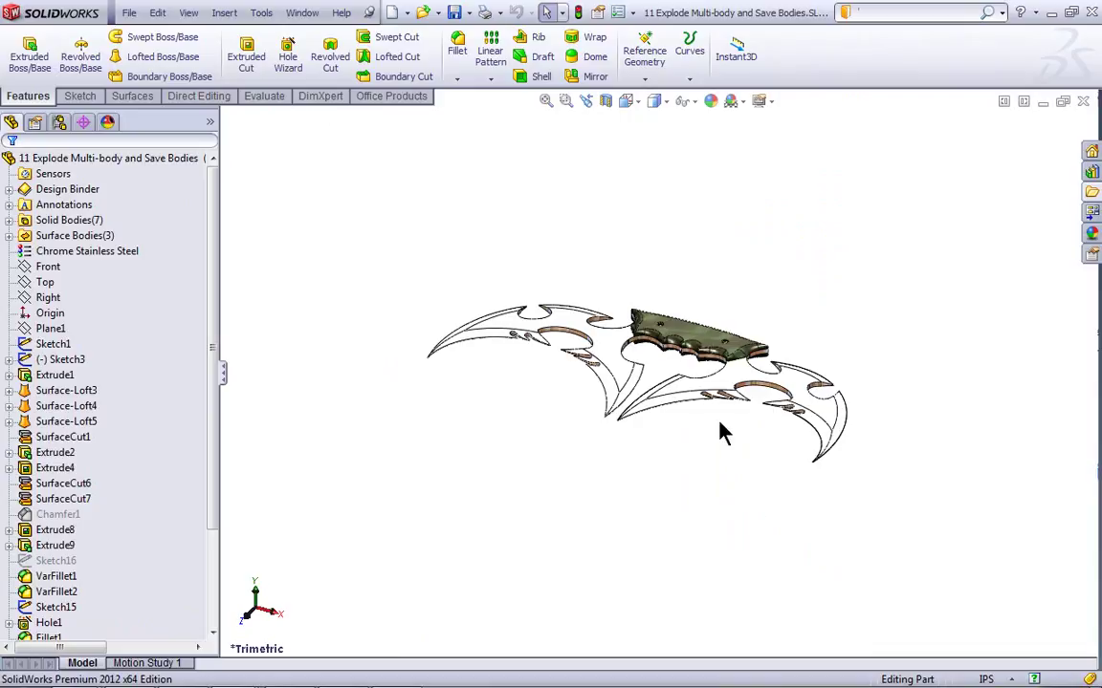
scroll(654, 375, "down", 3)
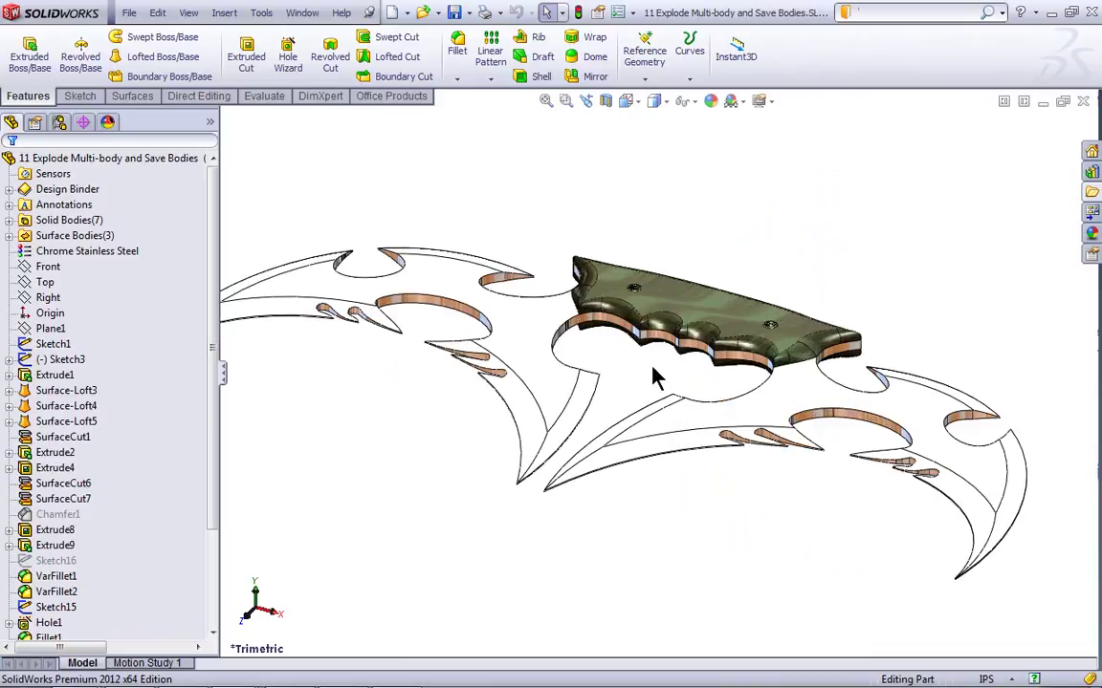
scroll(646, 373, "up", 2)
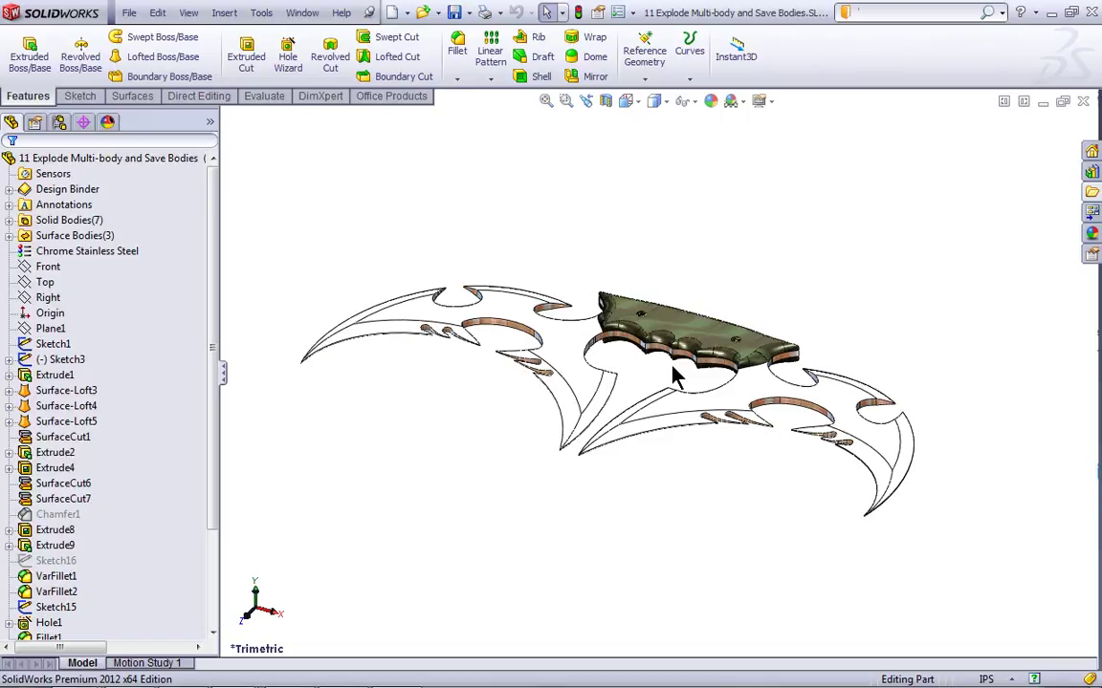
Start Save Bodies for the part's solid bodies, examine its resulting parts and assembly options, and cancel without saving
right_click(76, 223)
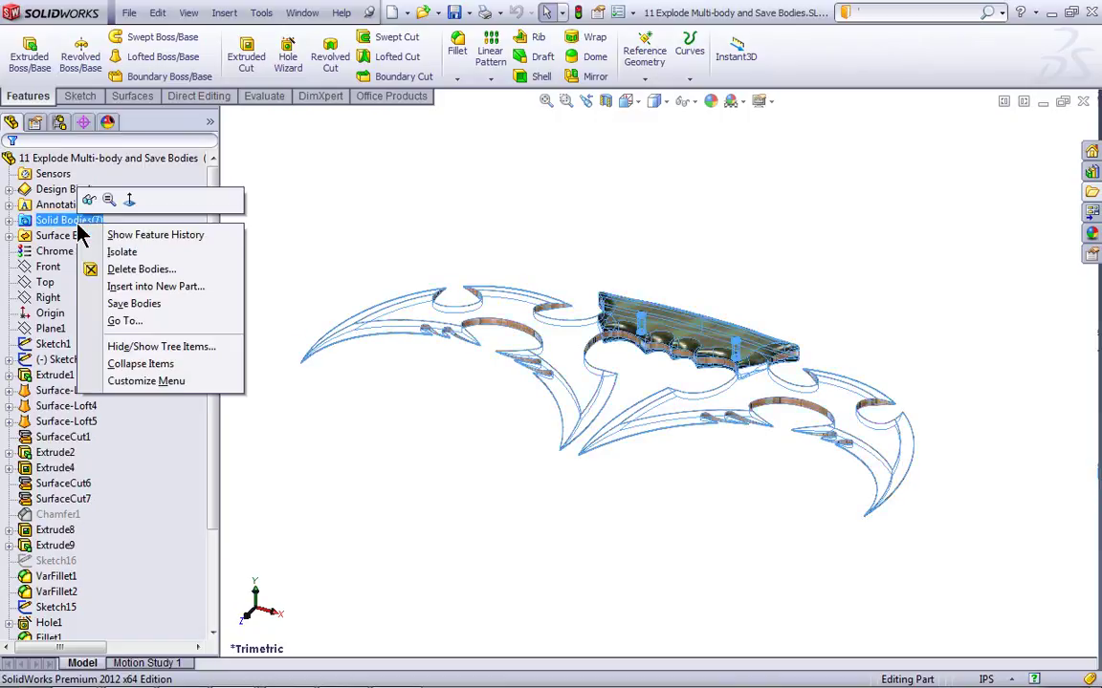
left_click(229, 303)
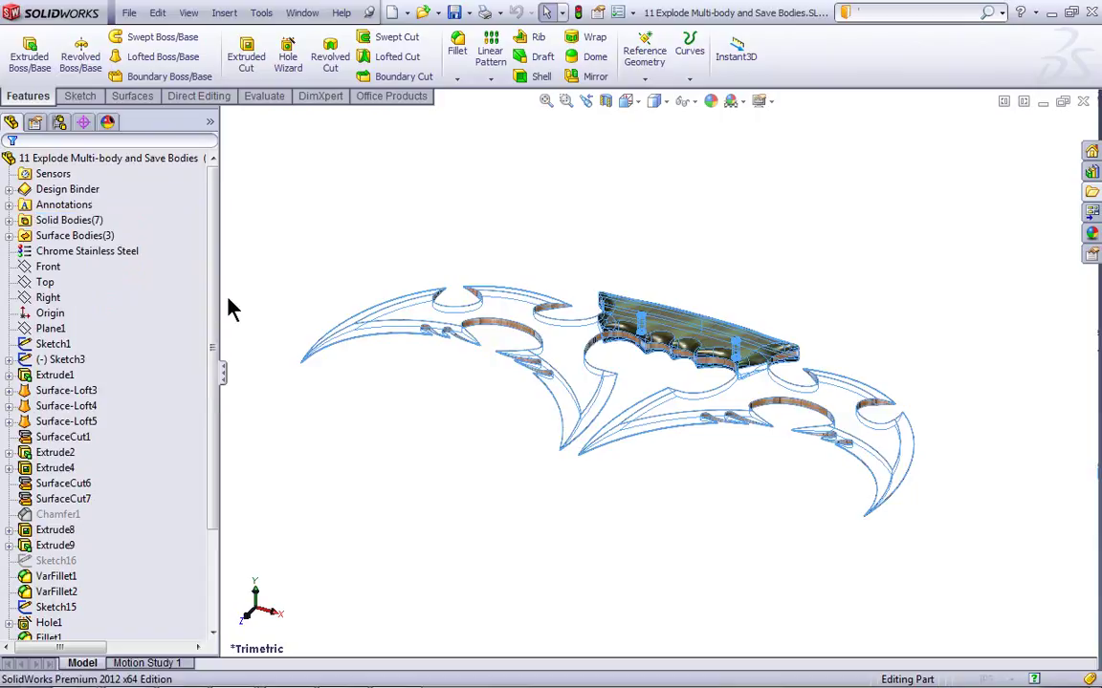
scroll(194, 338, "down", 1)
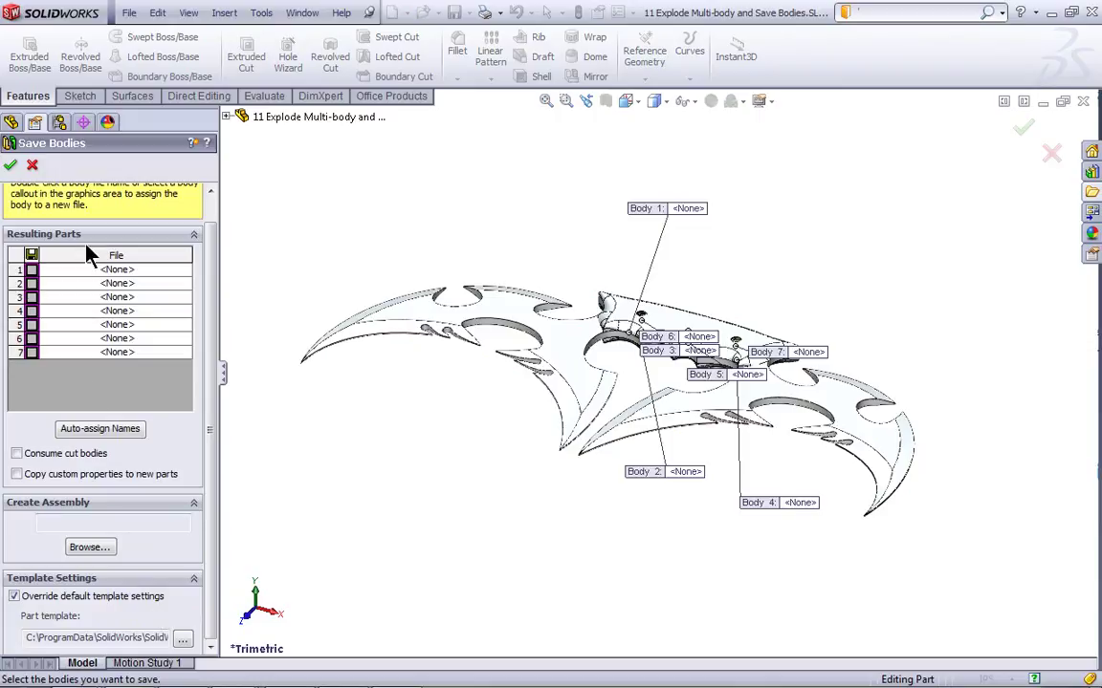
left_click(33, 165)
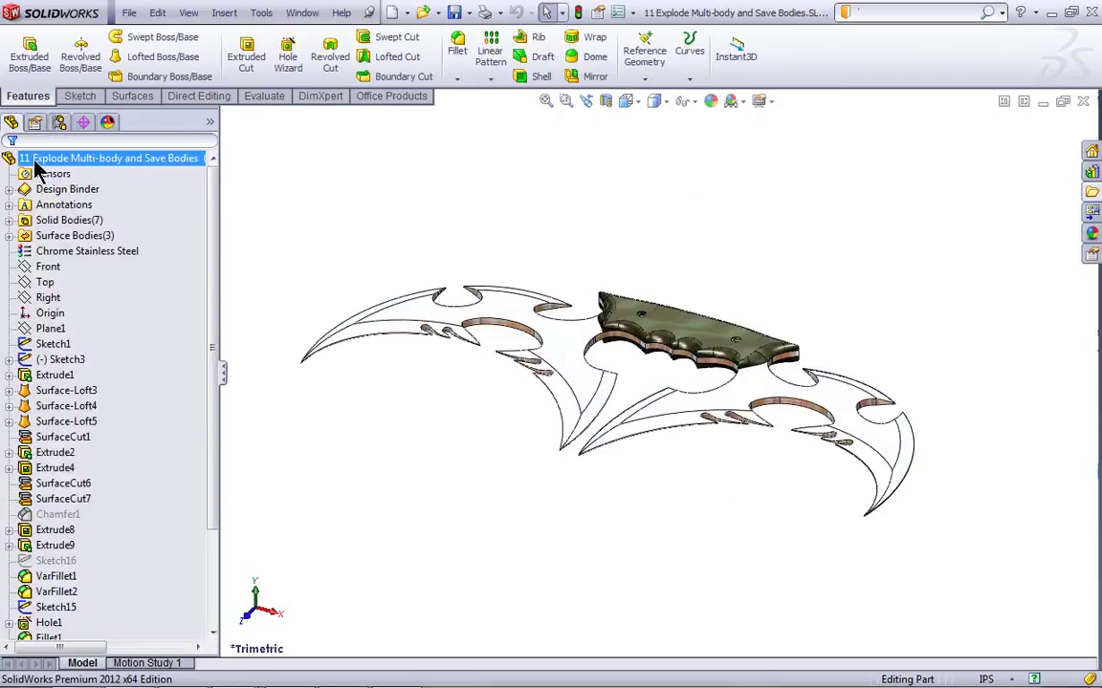
Review the default document templates for parts, assemblies and drawings in the system options, and cancel without changes
left_click(619, 13)
left_click(299, 238)
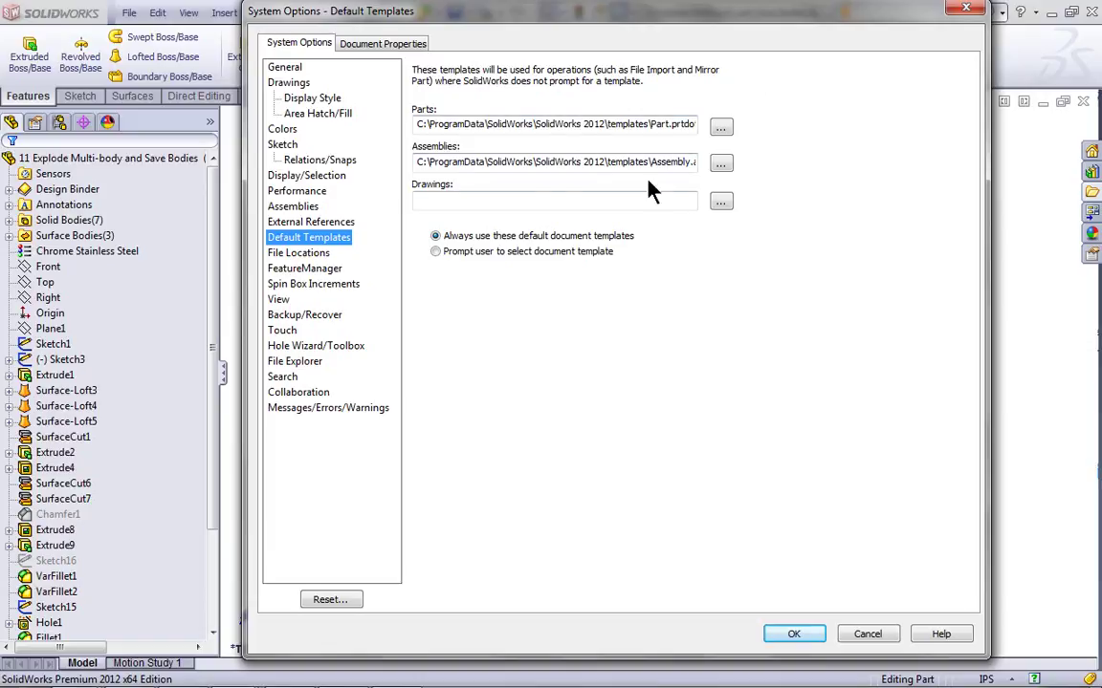
left_click(847, 634)
Start Save Bodies for the part's solid bodies, examine its template override settings, and cancel without saving
left_click(75, 236)
left_click(69, 222)
right_click(96, 222)
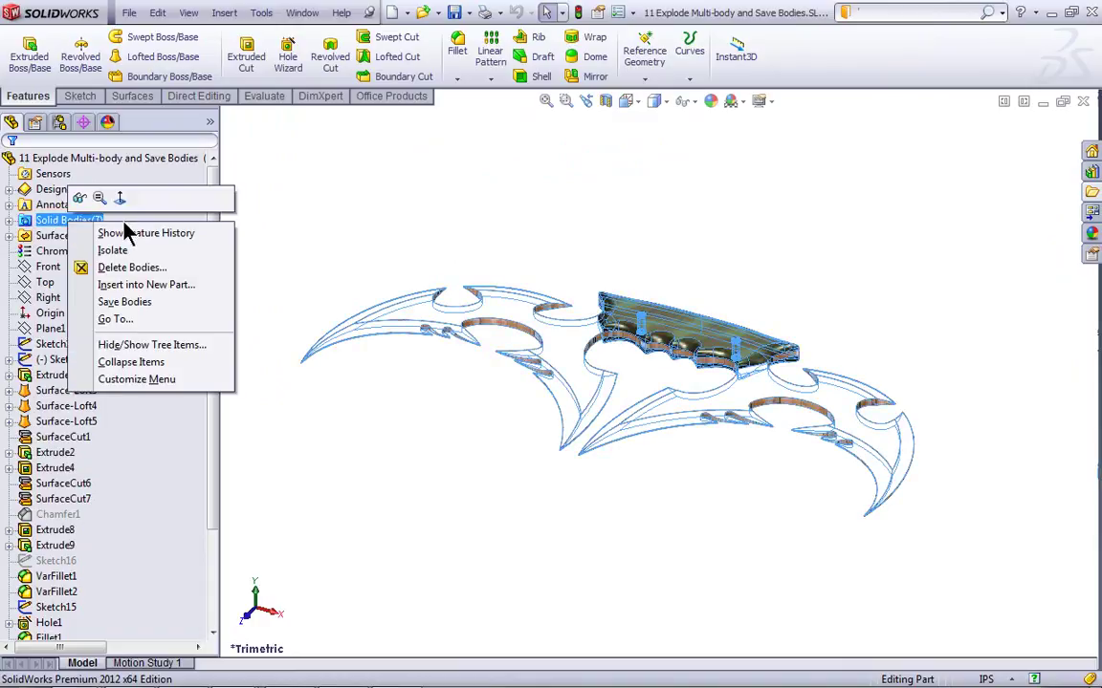
left_click(134, 301)
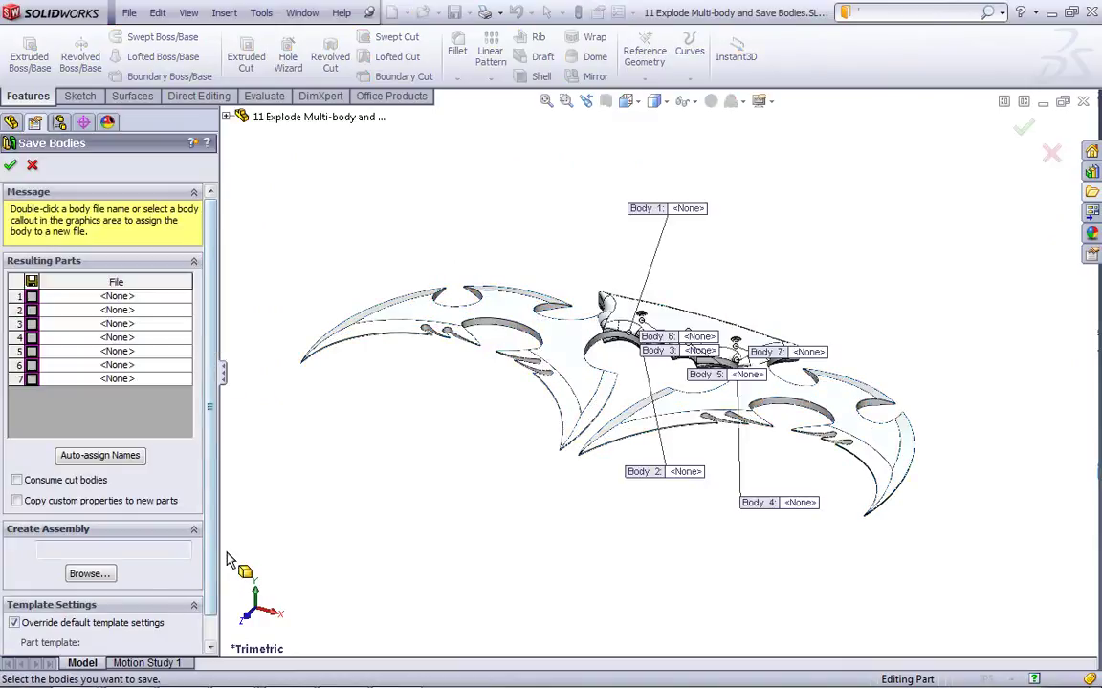
scroll(212, 567, "down", 1)
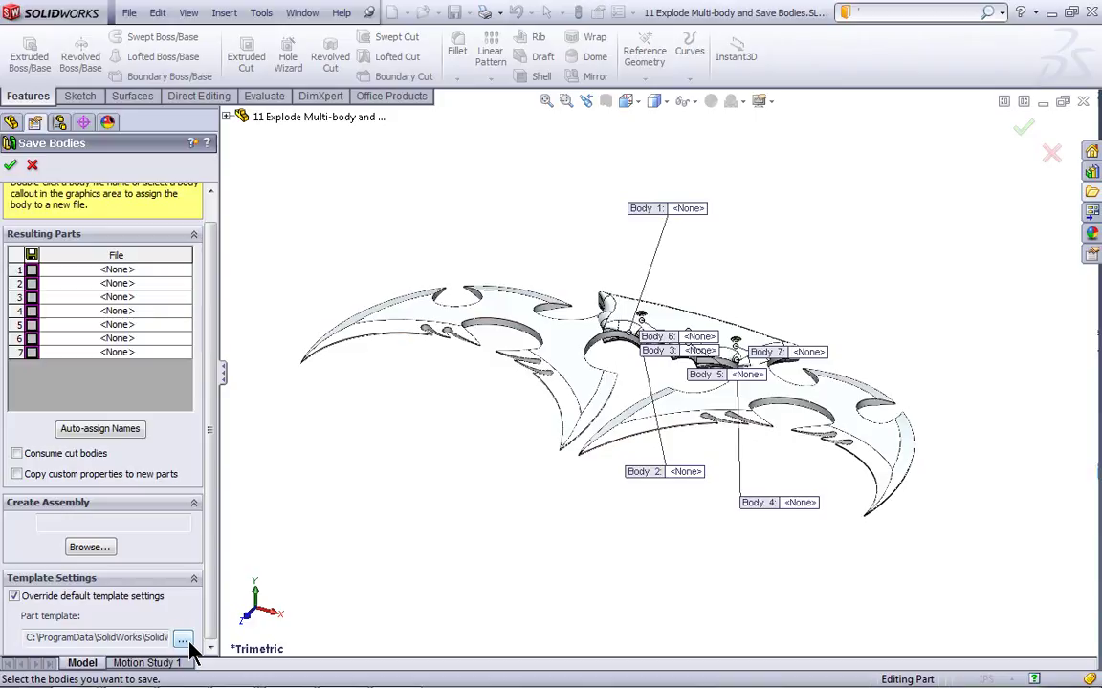
left_click(32, 164)
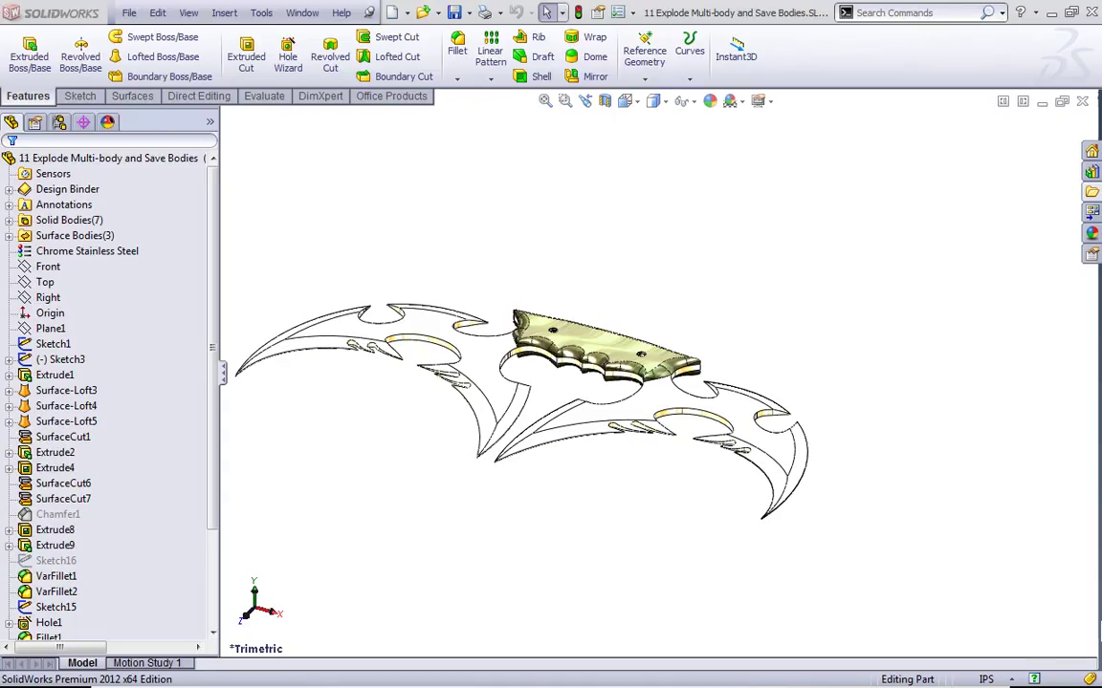
Toggle RealView Graphics for the blade part and review its feature rebuild statistics
left_click(765, 102)
left_click(794, 116)
left_click(261, 13)
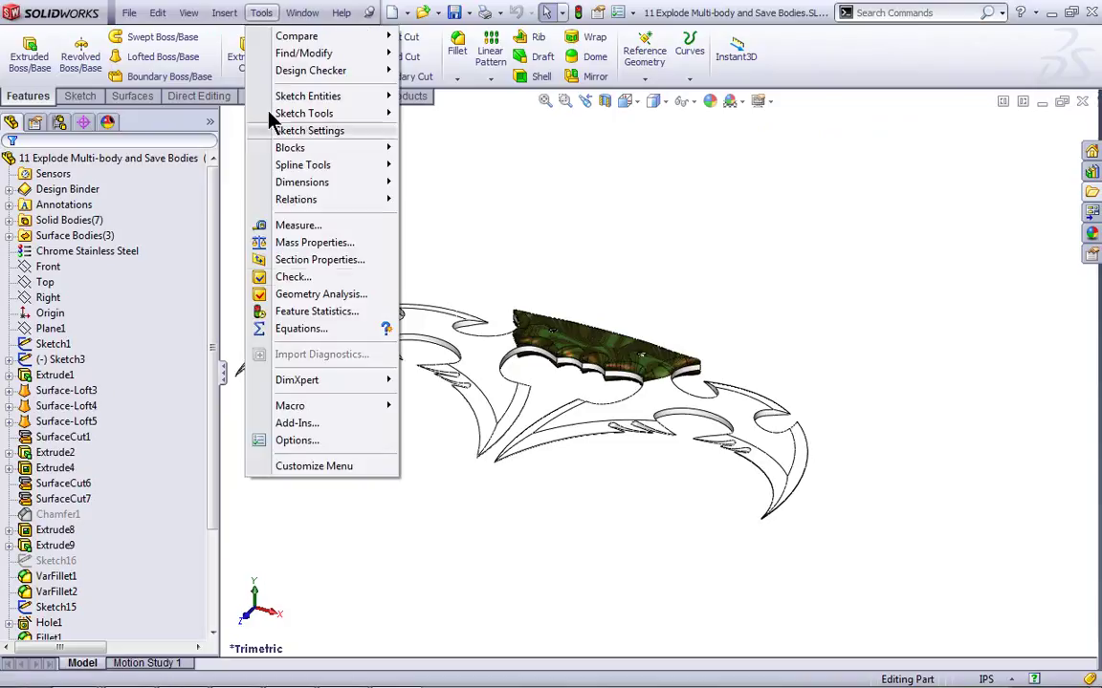
left_click(351, 309)
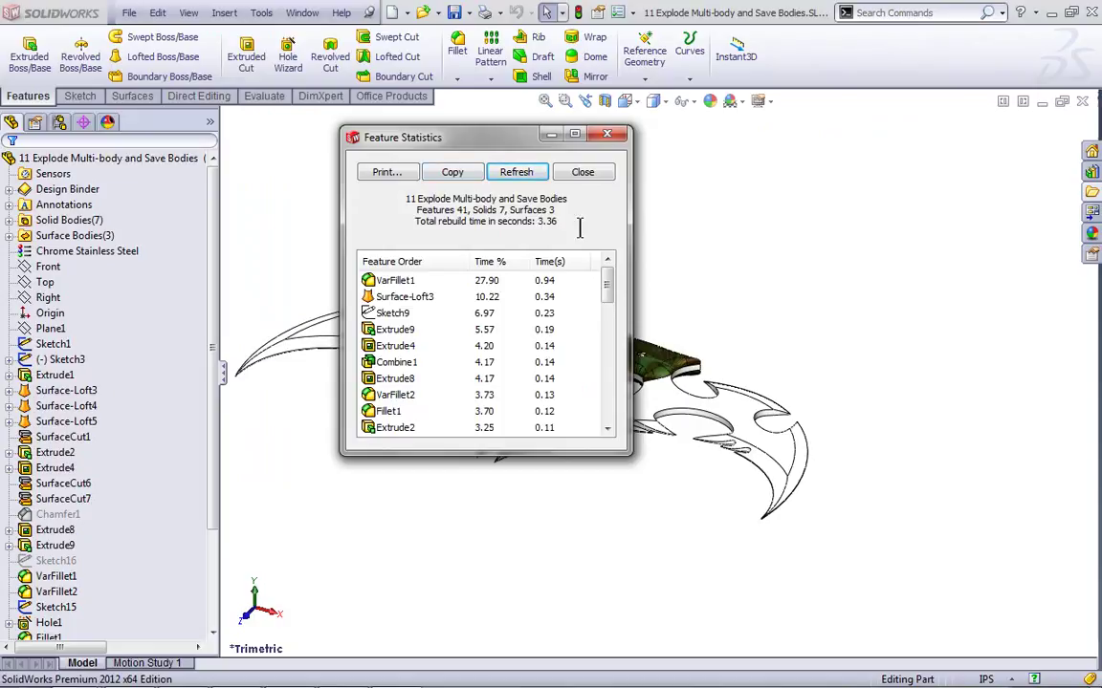
left_click(585, 173)
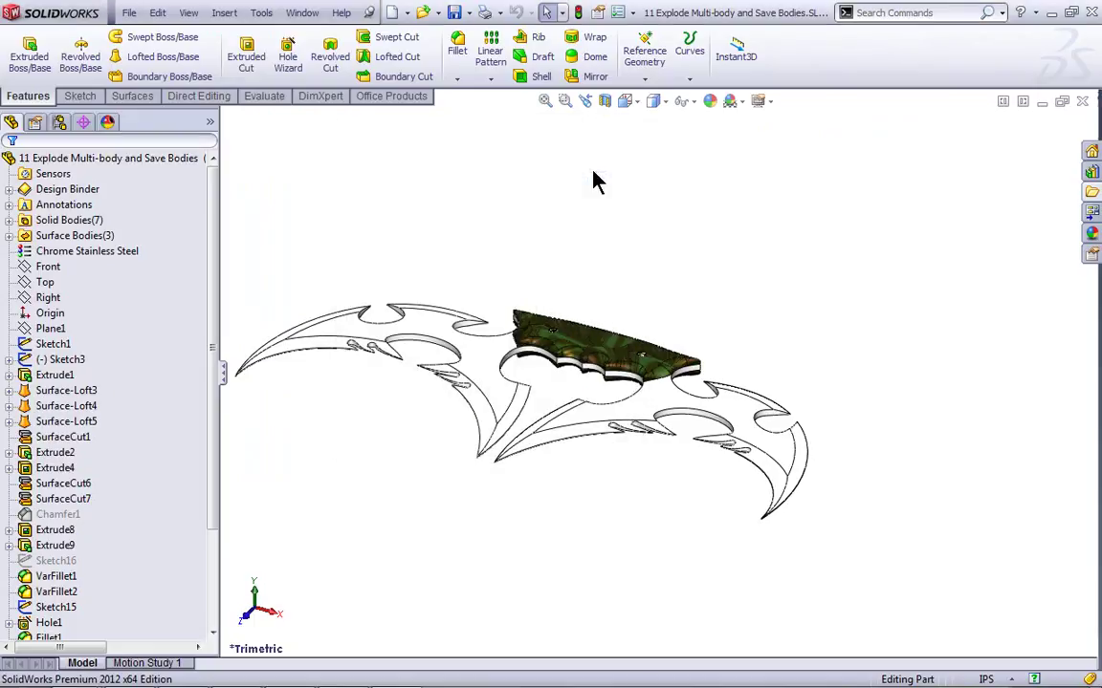
Open the part "12 Feature Freeze" and review its feature rebuild statistics
left_click(1091, 191)
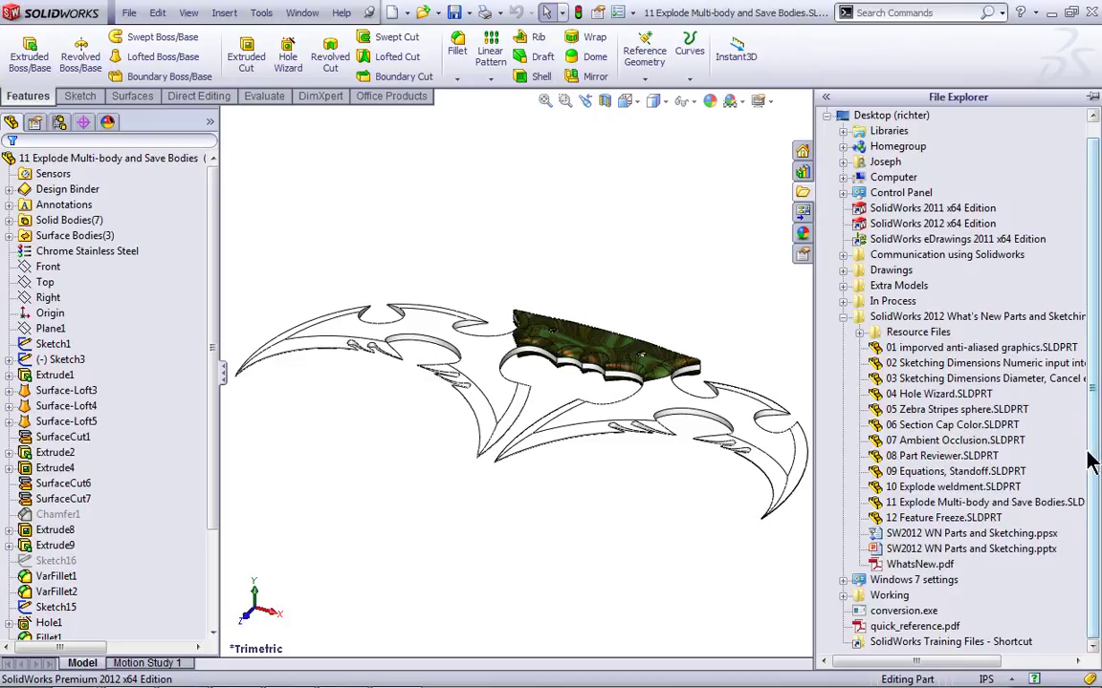
double_click(980, 520)
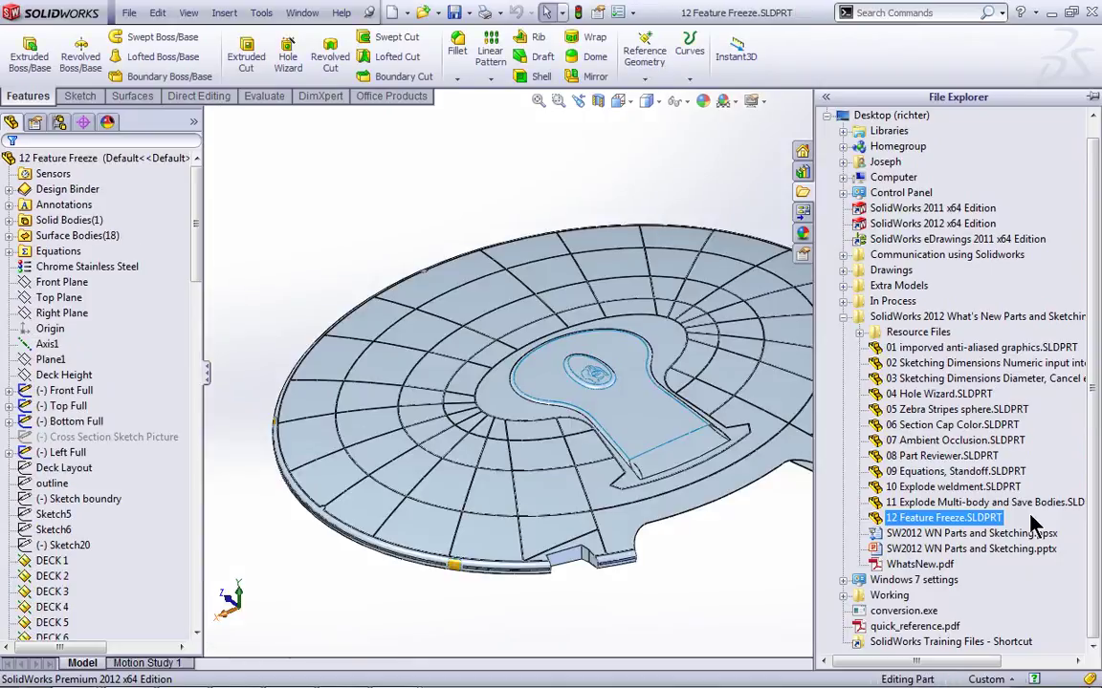
left_click(751, 604)
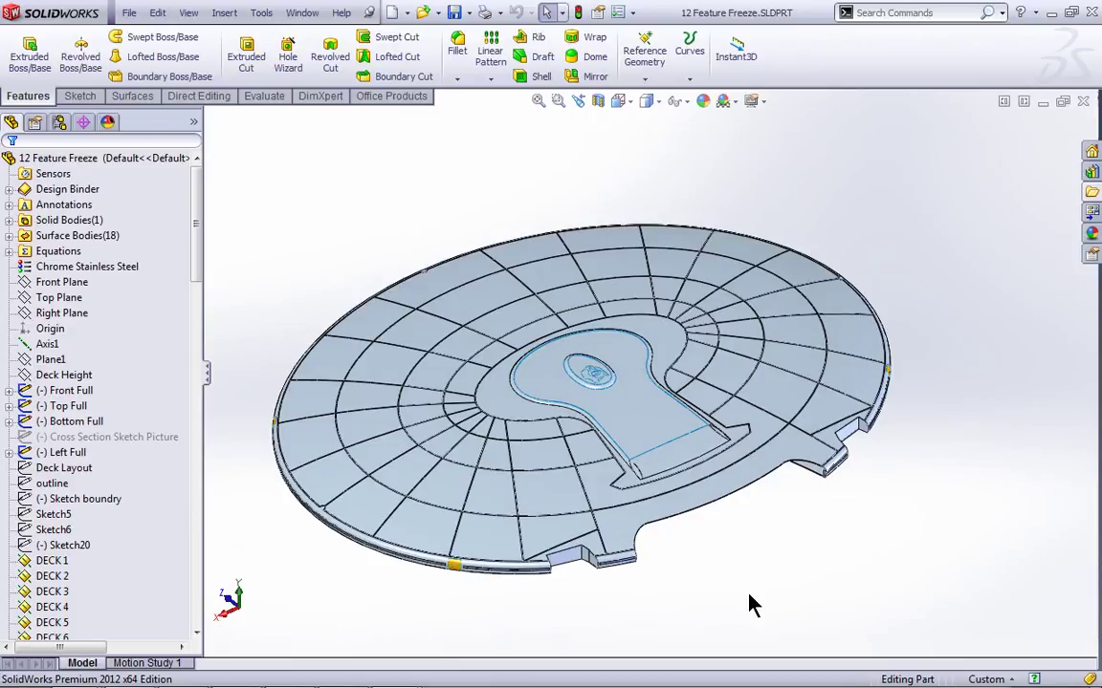
right_click(736, 553)
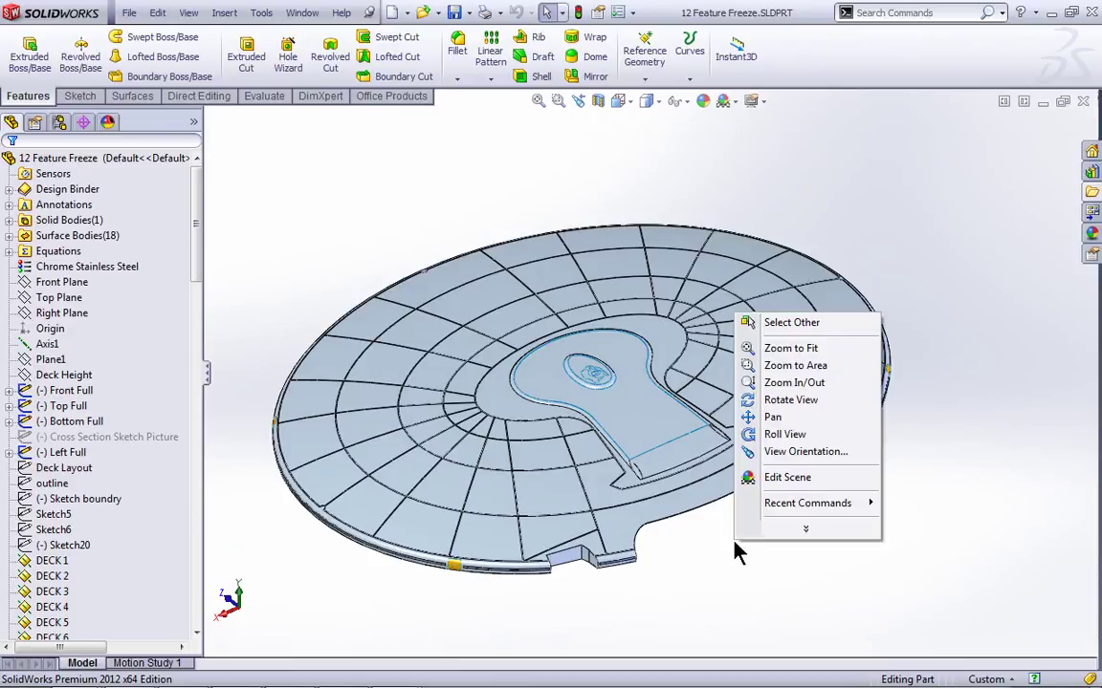
mouse_move(831, 507)
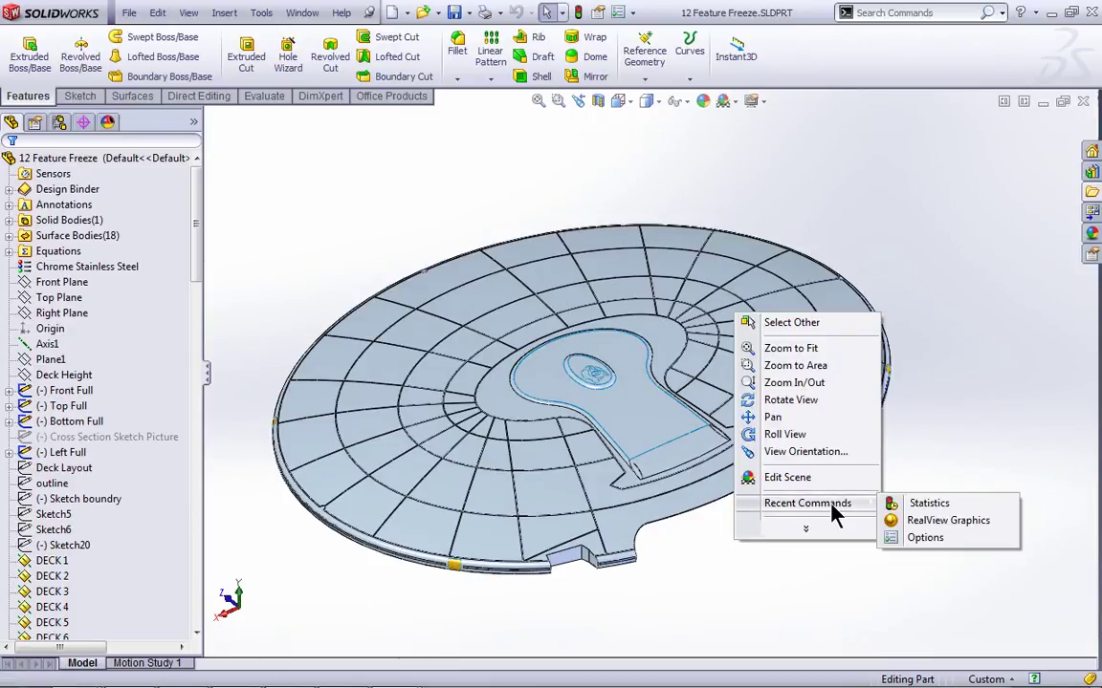
left_click(929, 504)
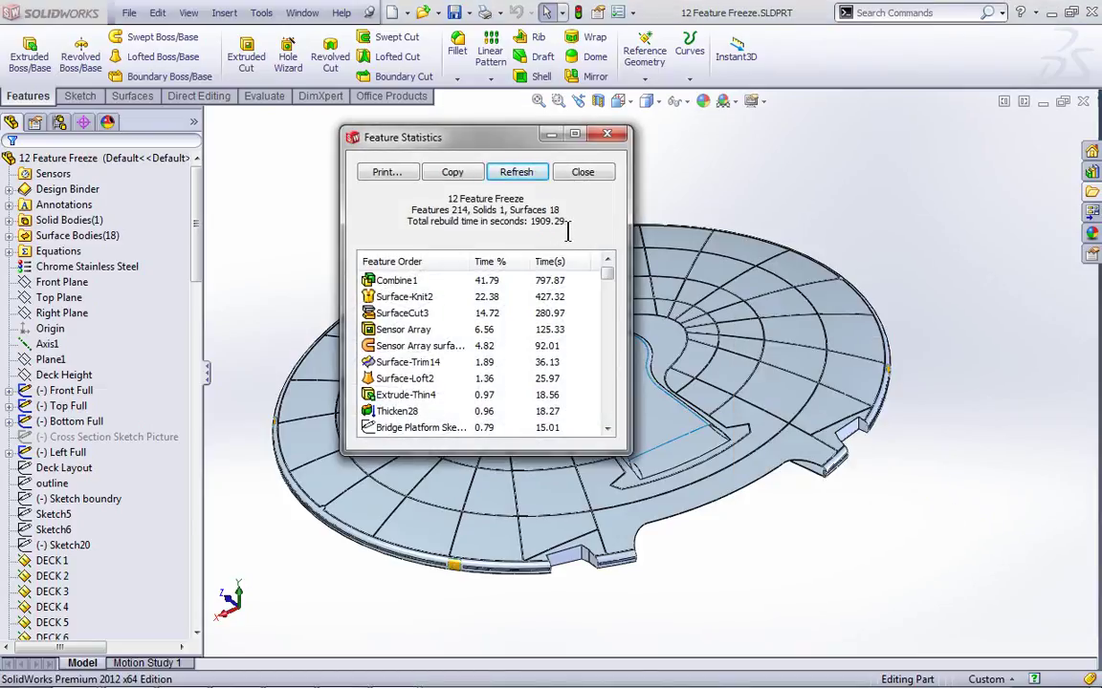
left_click(582, 173)
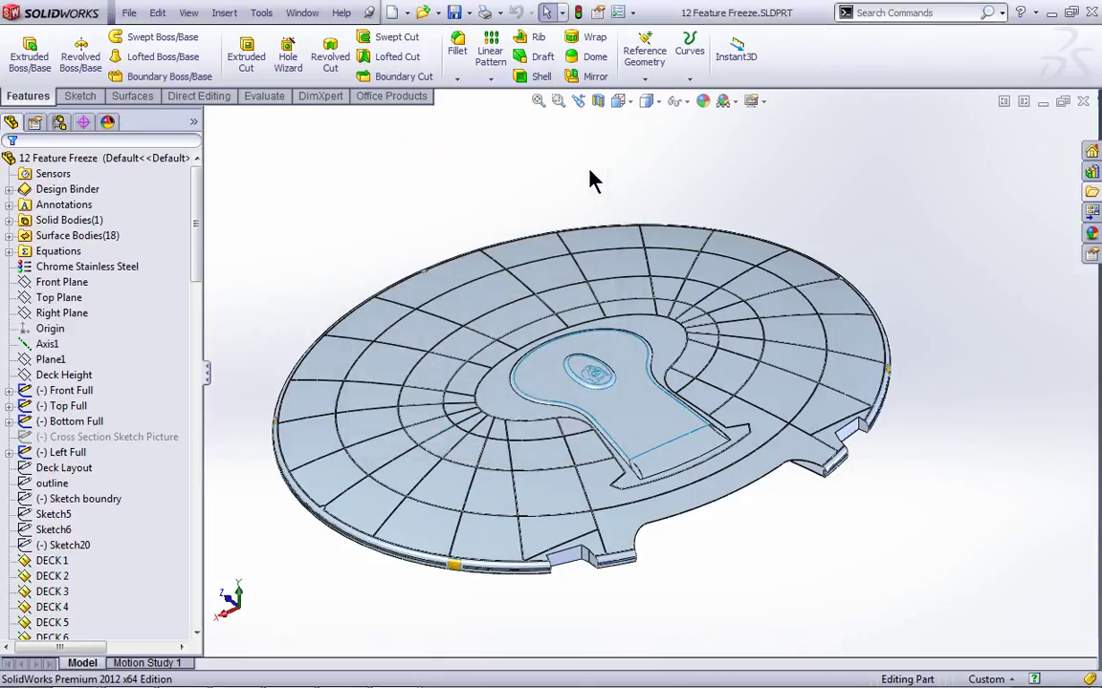
Enable the Freeze bar in the general system options
left_click(619, 14)
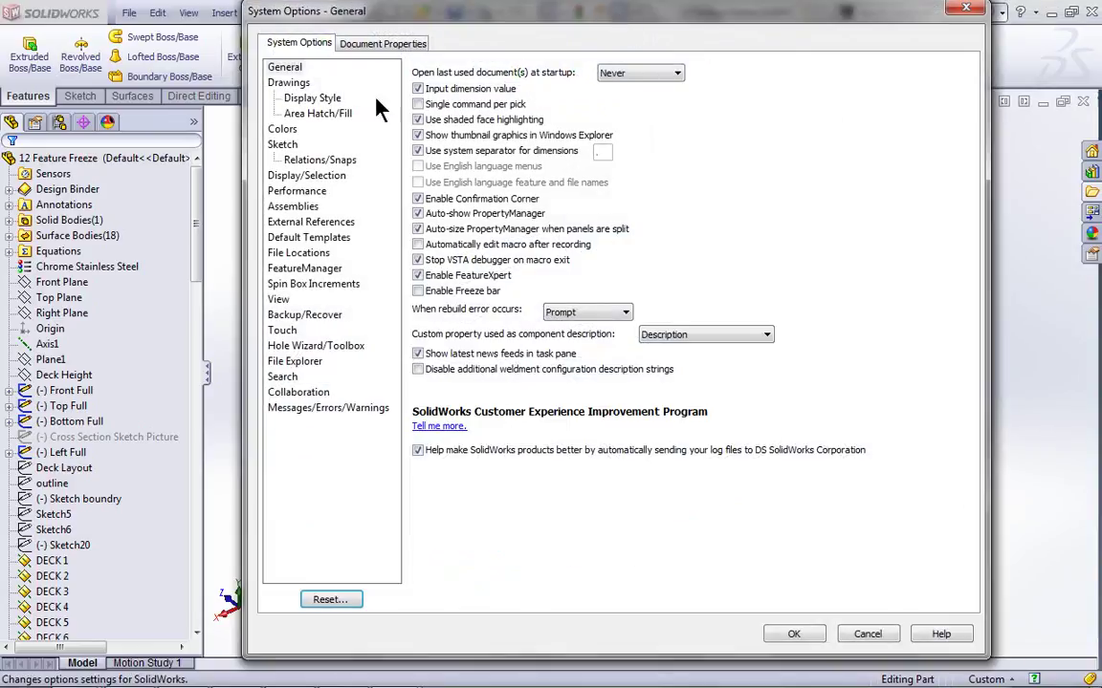
left_click(285, 68)
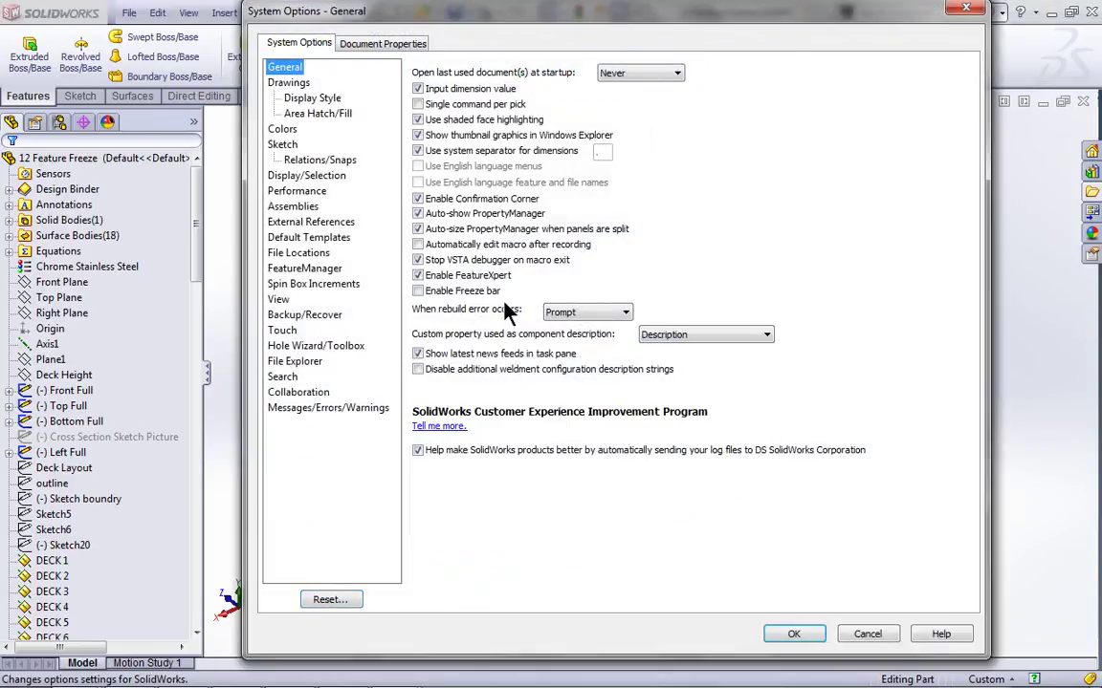
left_click(433, 293)
left_click(790, 634)
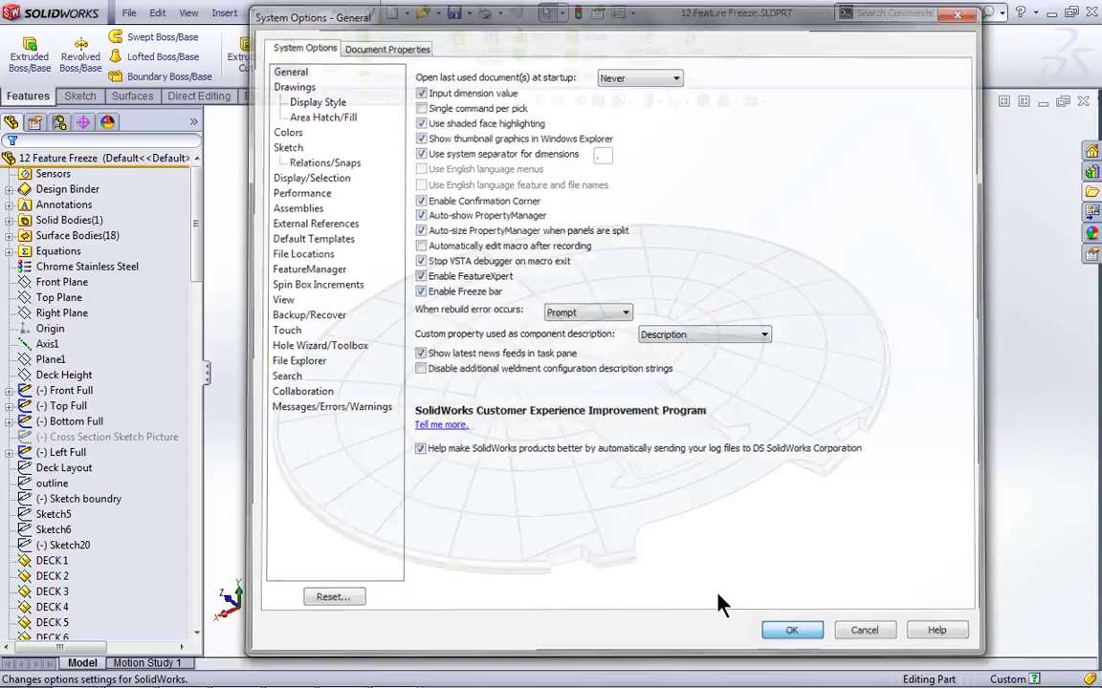
Freeze the feature tree down through Surface-Offset1 and review the rebuild statistics with the freeze applied
left_click(178, 162)
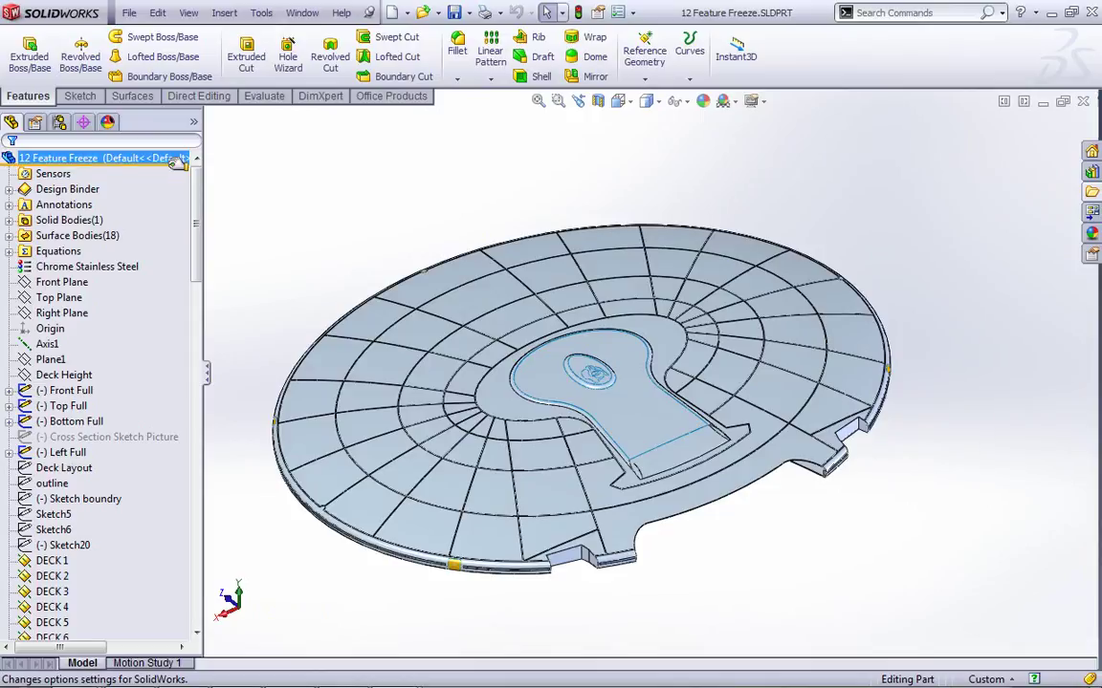
left_click_drag(178, 161, 143, 421)
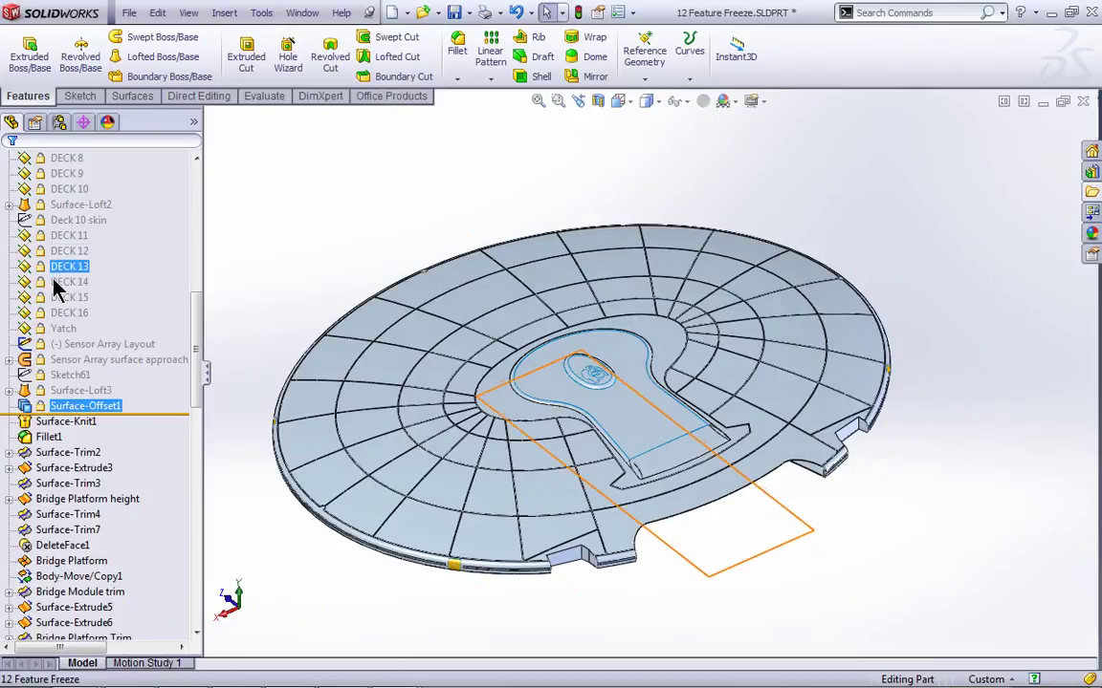
left_click(277, 252)
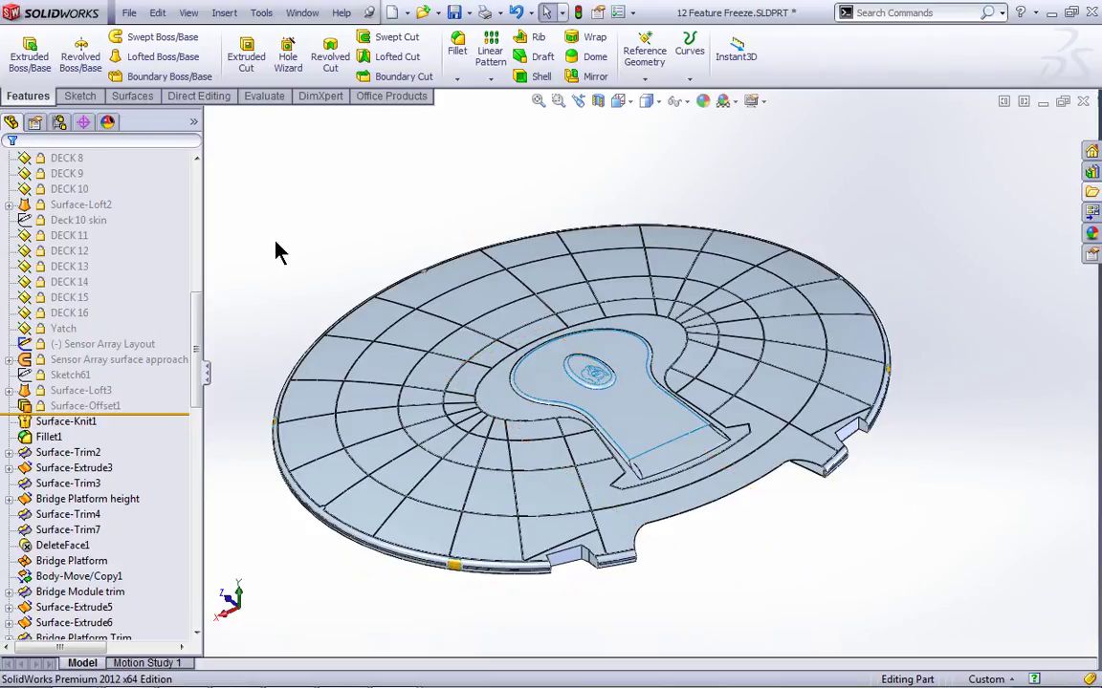
right_click(293, 210)
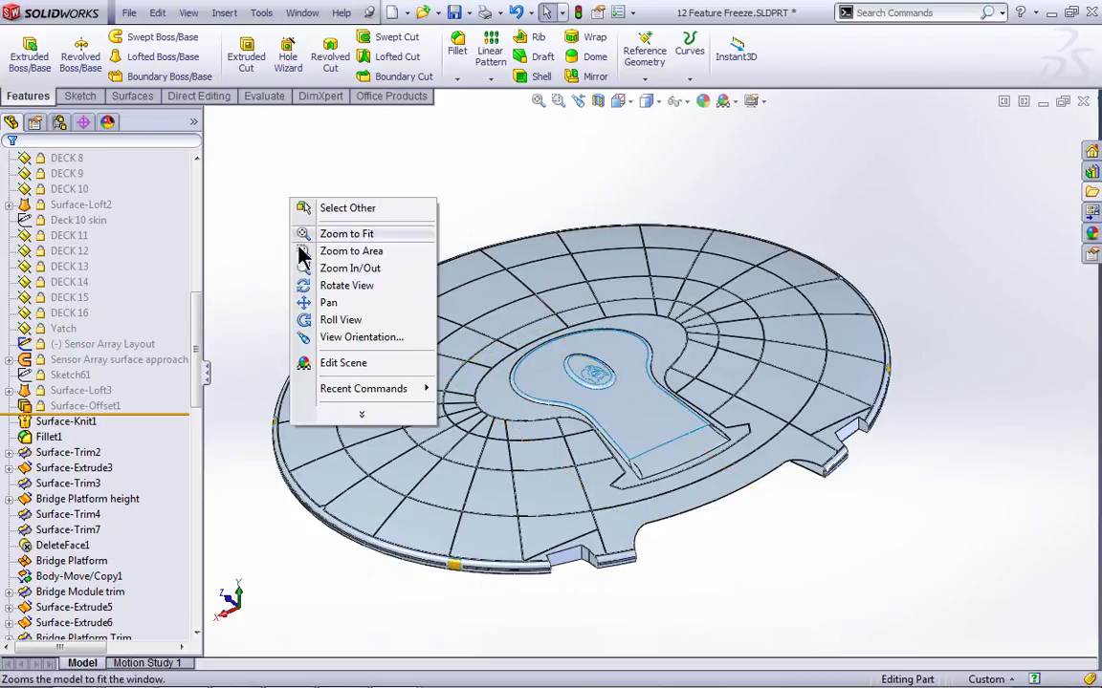
mouse_move(372, 399)
left_click(492, 405)
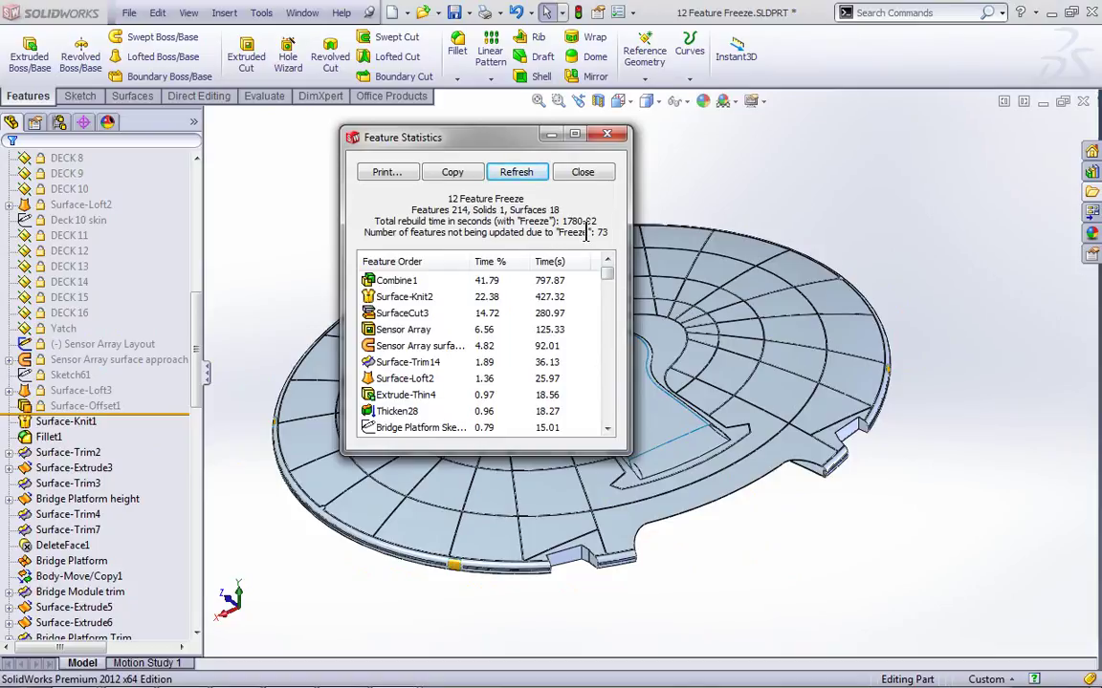
left_click(596, 178)
Extend the freeze down through Surface-Knit3, just above the Thicken folder, and review the rebuild statistics
mouse_move(177, 415)
left_mouse_down()
mouse_move(144, 590)
mouse_move(142, 553)
mouse_move(128, 615)
mouse_move(142, 521)
mouse_move(135, 189)
mouse_move(153, 190)
left_mouse_up()
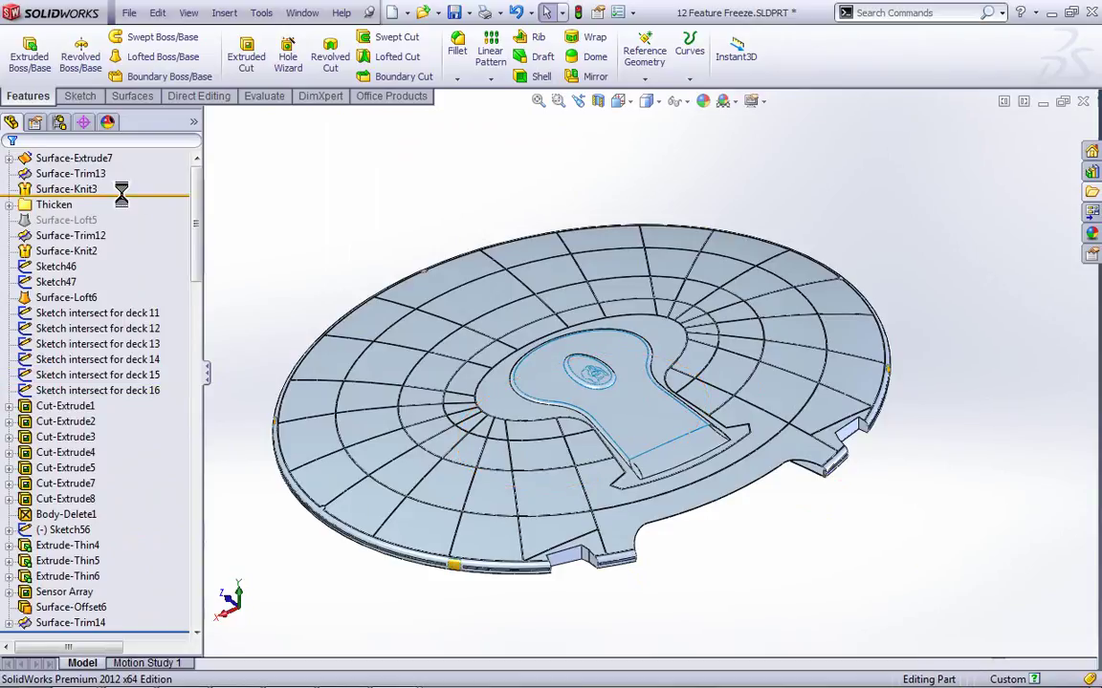
right_click(292, 174)
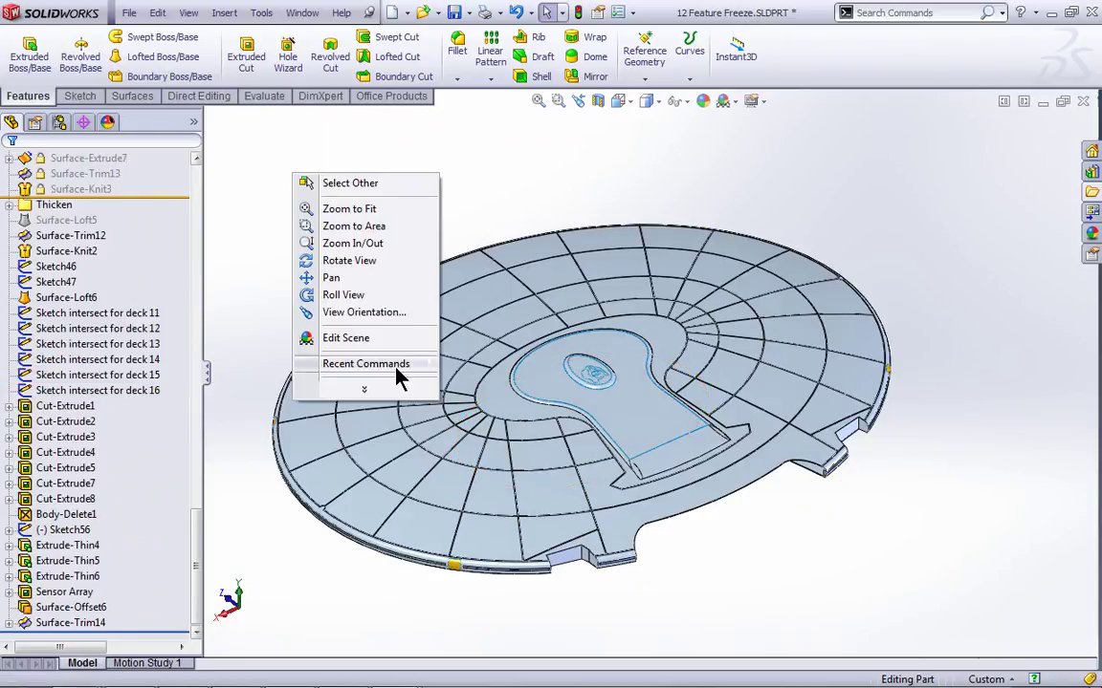
mouse_move(397, 368)
left_click(488, 364)
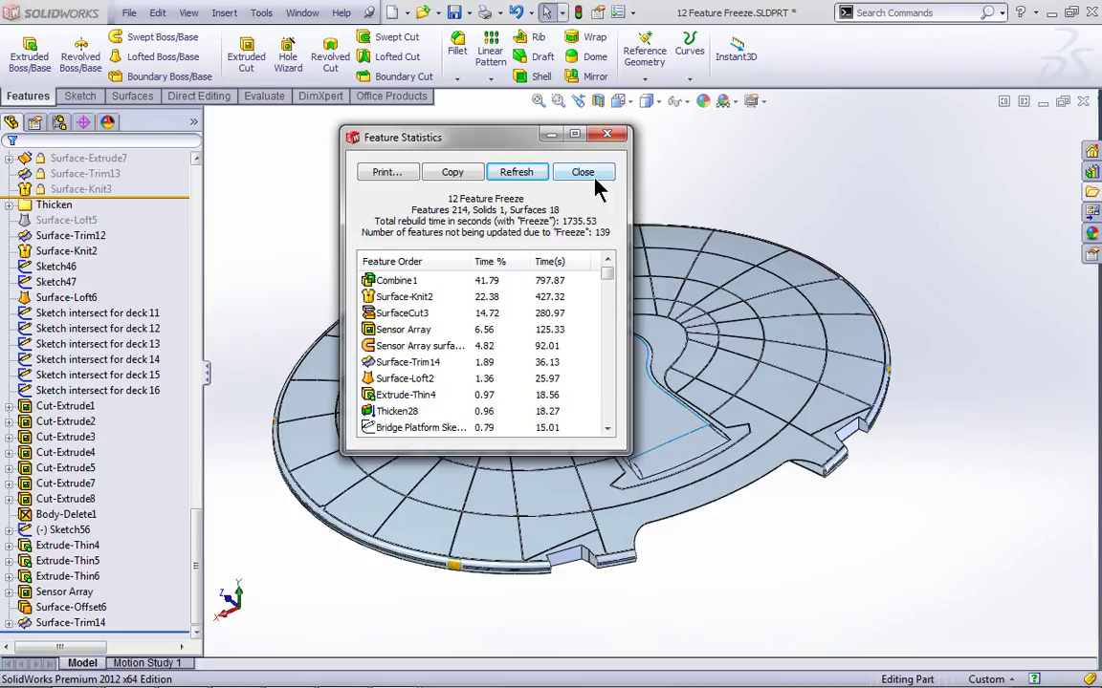
left_click(55, 205)
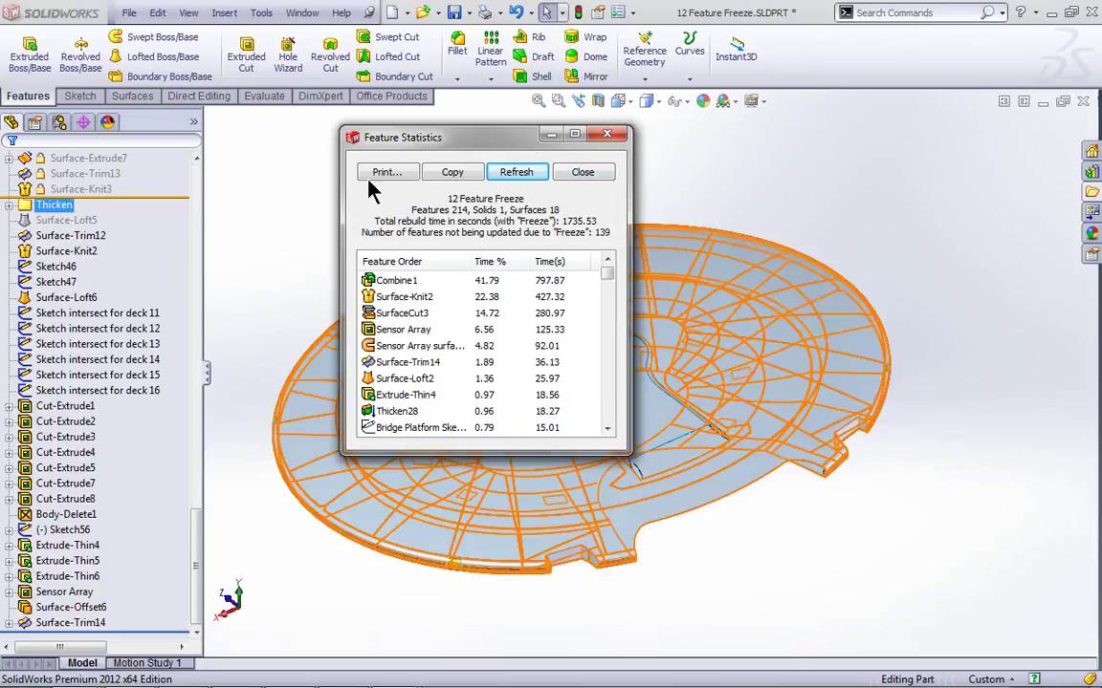
left_click(588, 172)
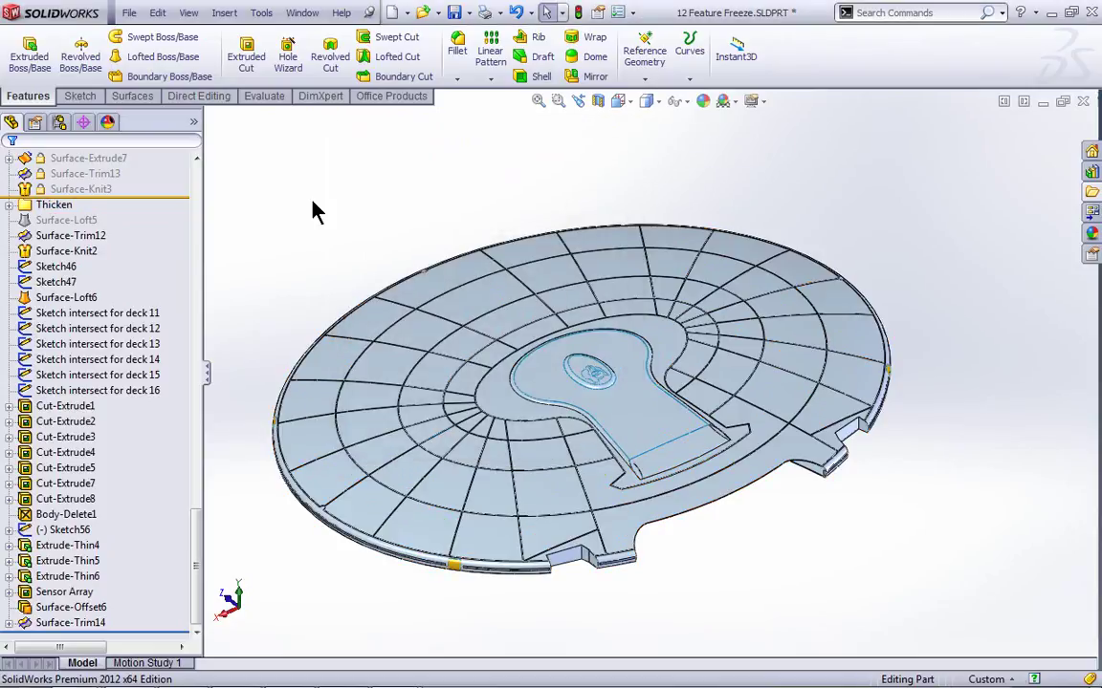
Include the Thicken folder in the freeze and inspect the frozen features inside it
left_click_drag(177, 194, 177, 209)
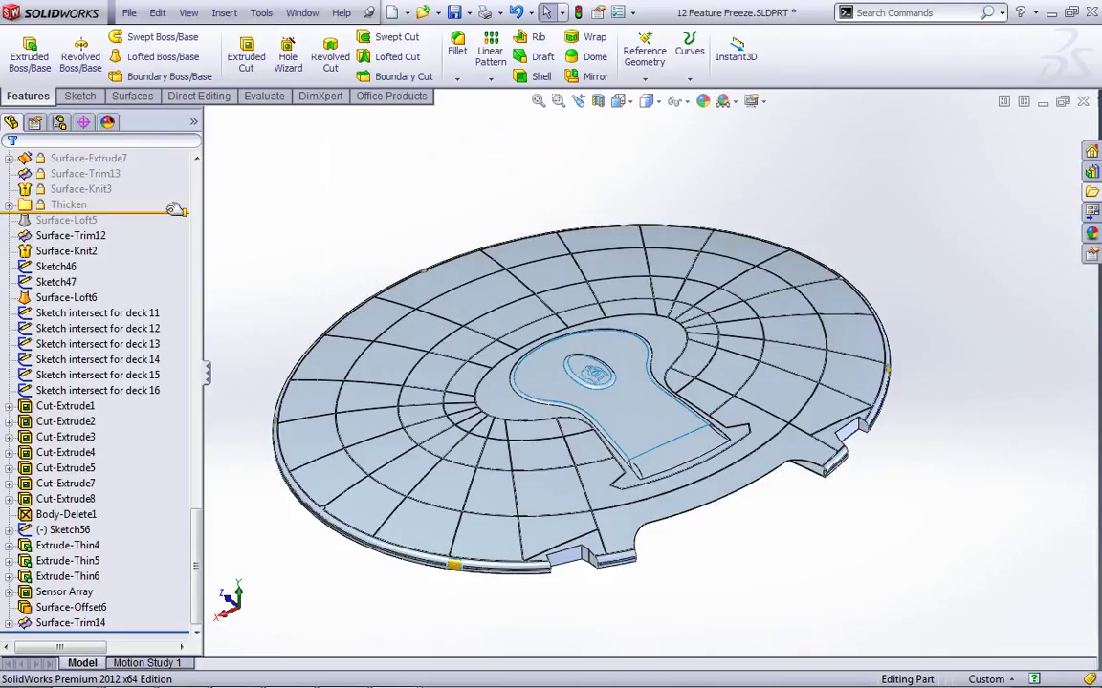
left_click(67, 205)
left_click(9, 207)
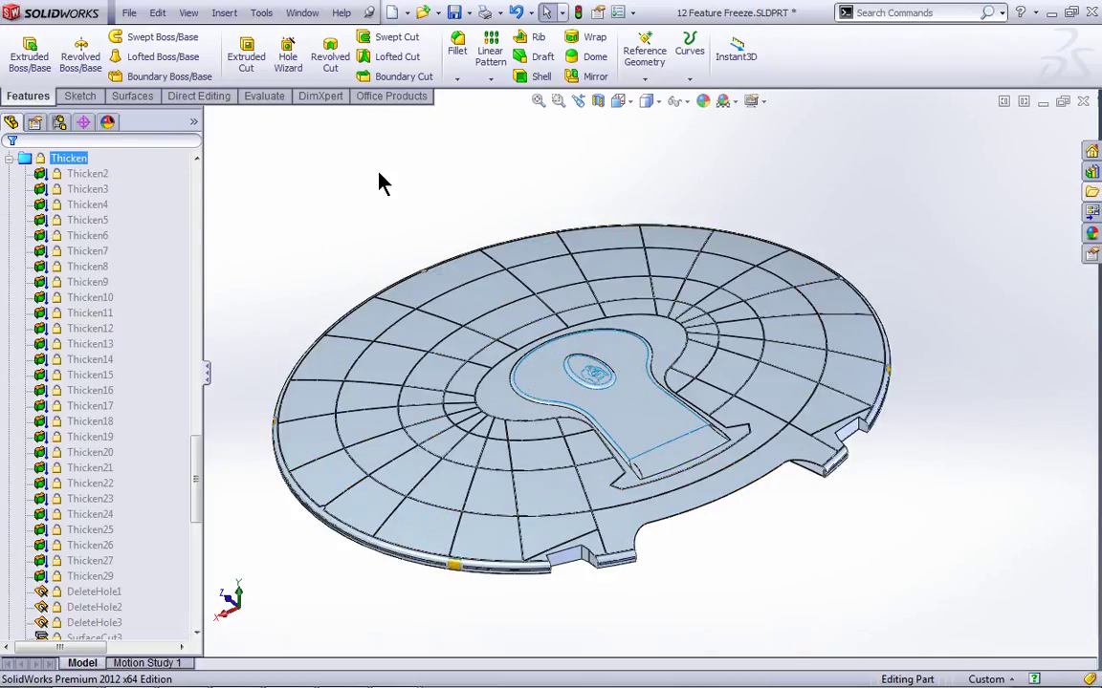
left_click(9, 158)
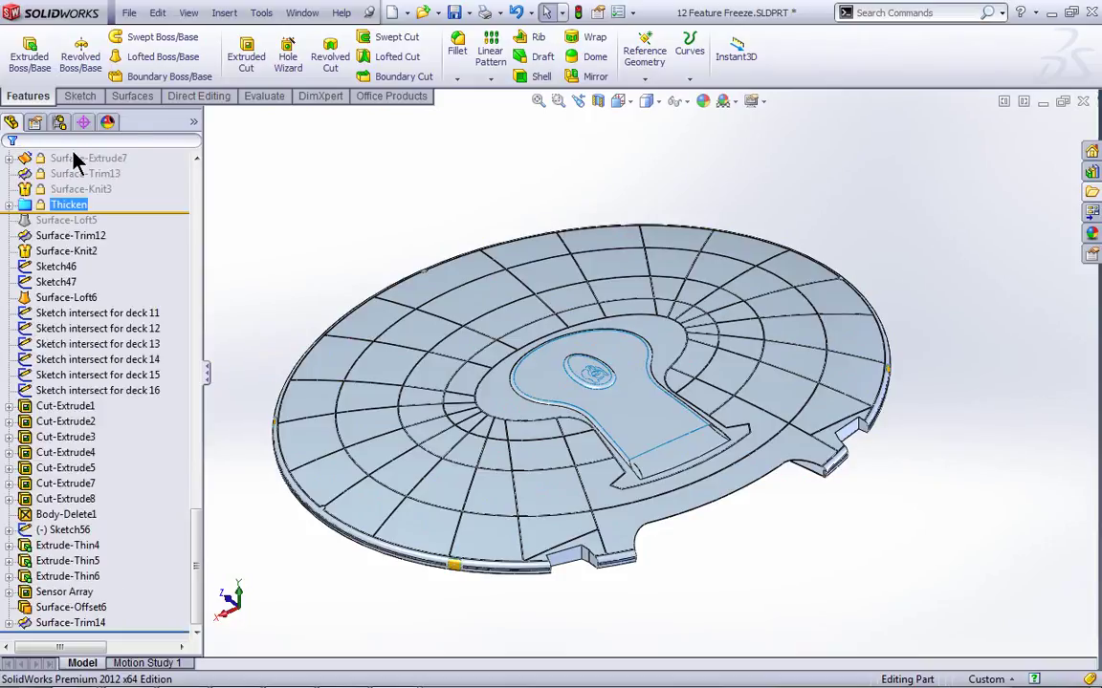
Review the rebuild statistics with the Thicken folder frozen
right_click(457, 173)
mouse_move(555, 354)
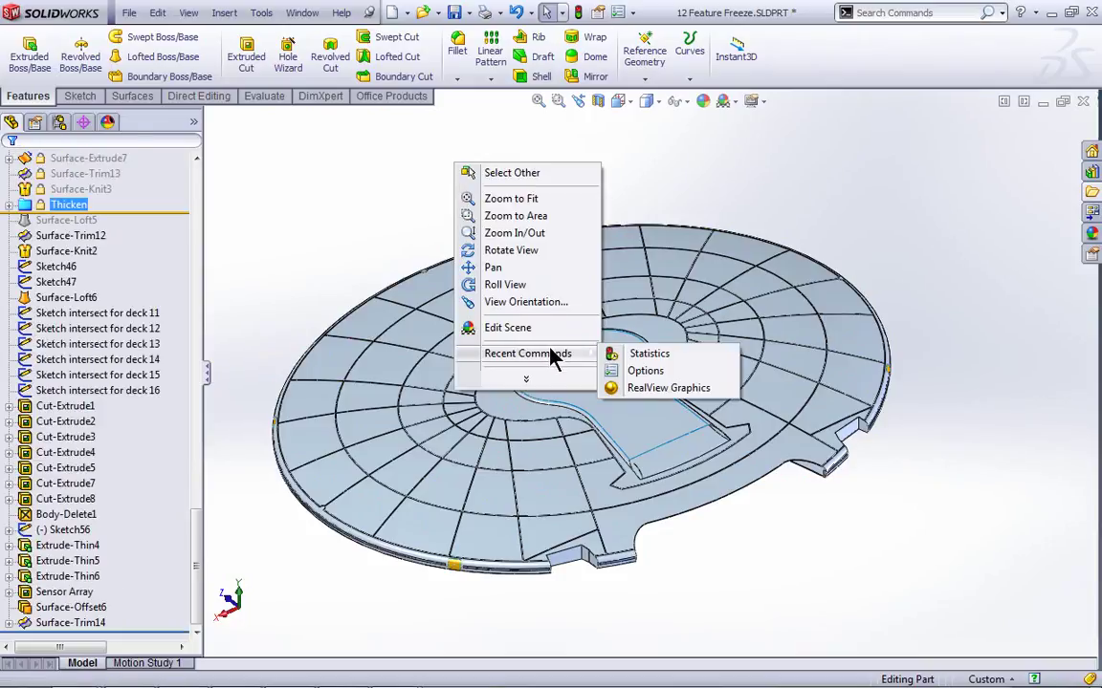
left_click(646, 354)
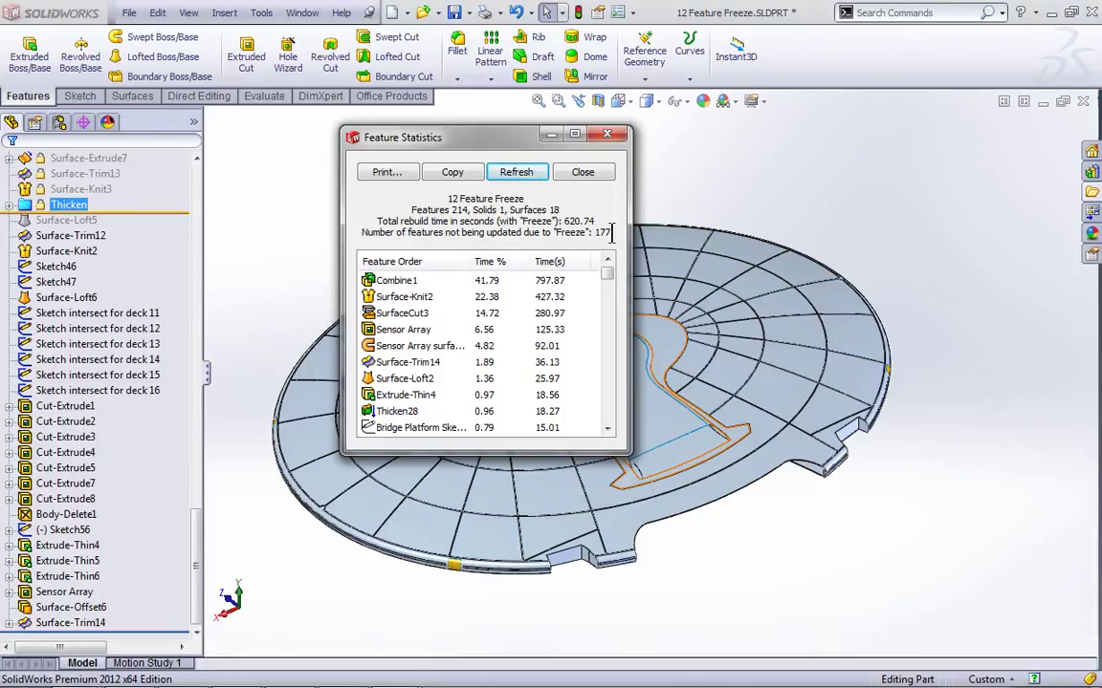
left_click(595, 178)
Extend the freeze down through Cut-Extrude8 and review the rebuild statistics
left_click_drag(185, 208, 113, 514)
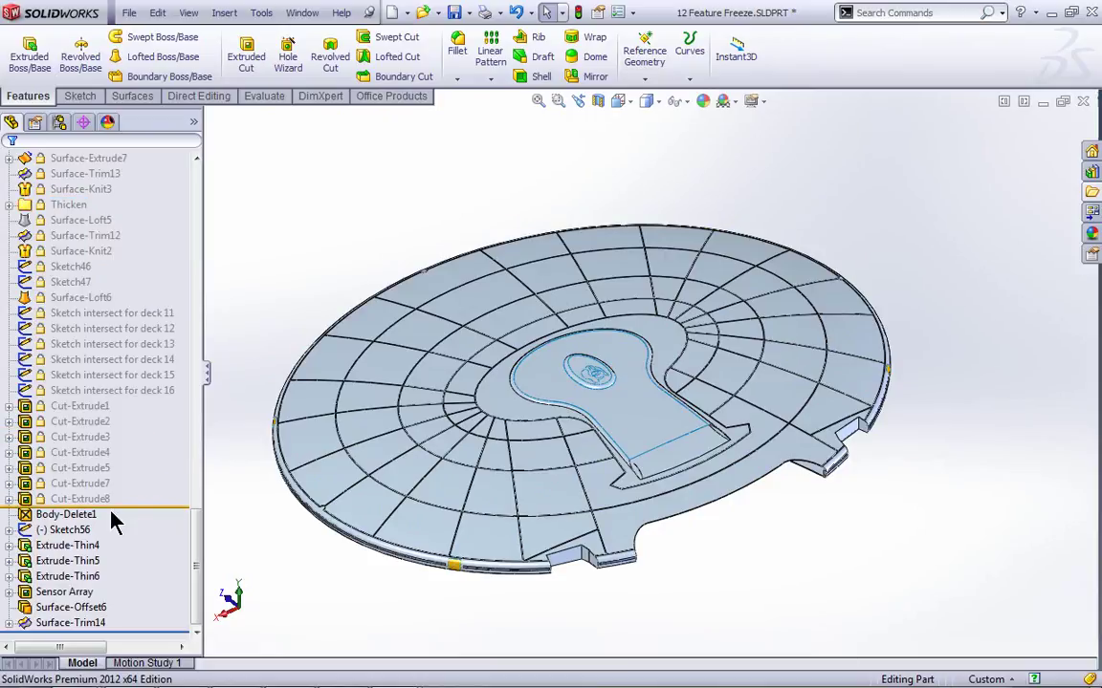
right_click(350, 182)
mouse_move(475, 374)
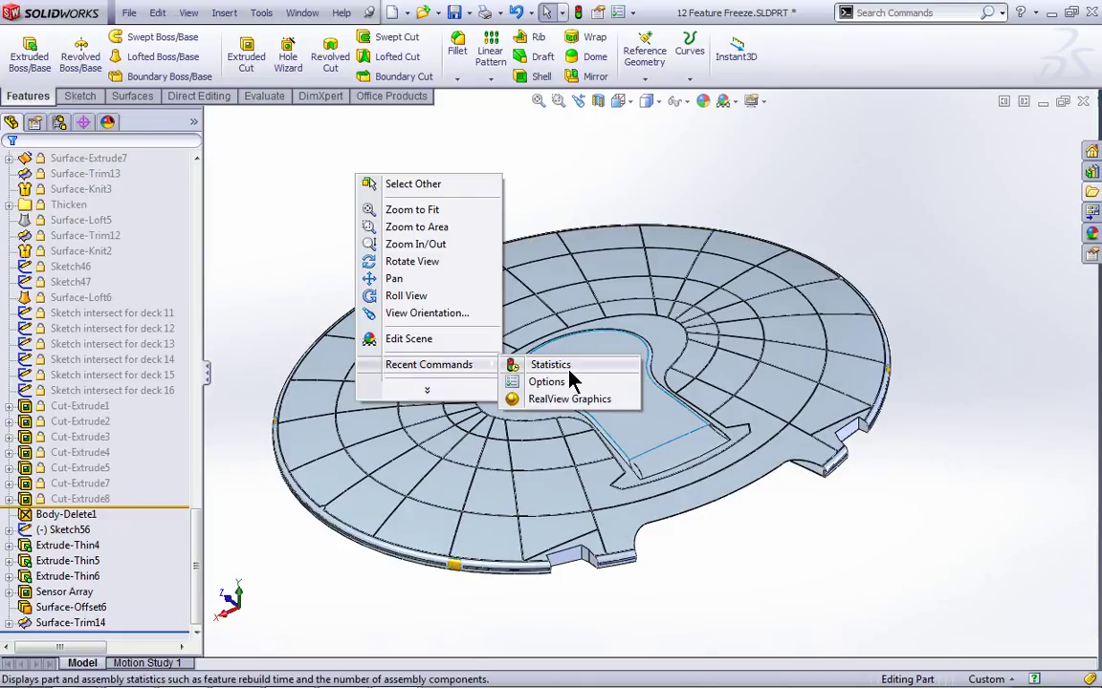
left_click(571, 376)
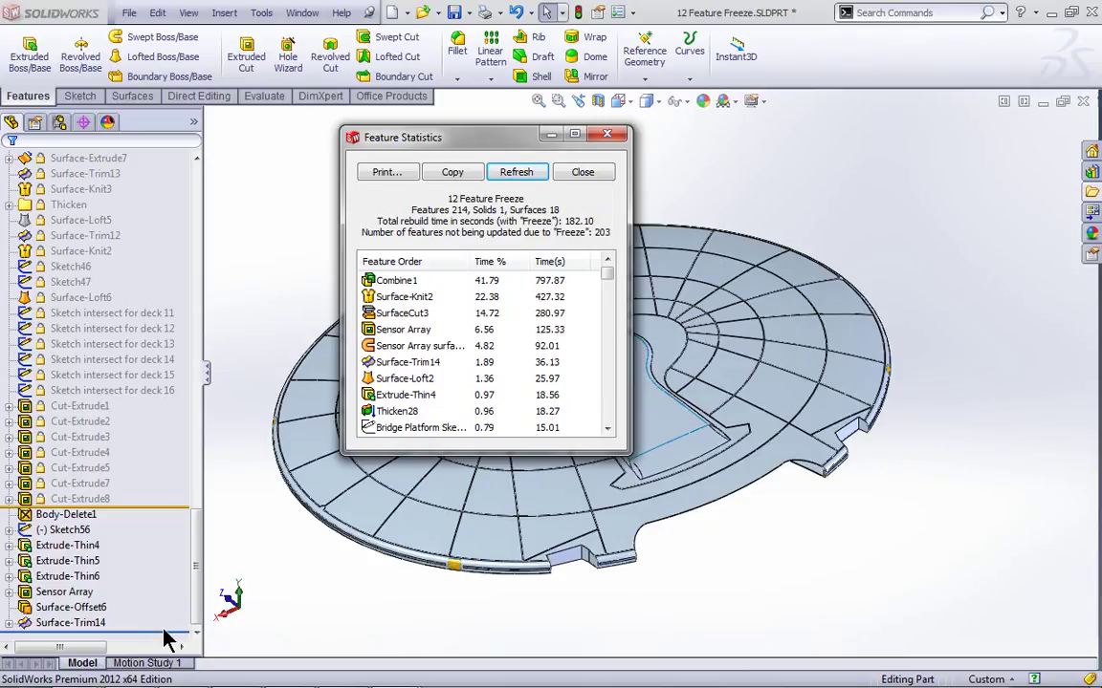
left_click(582, 174)
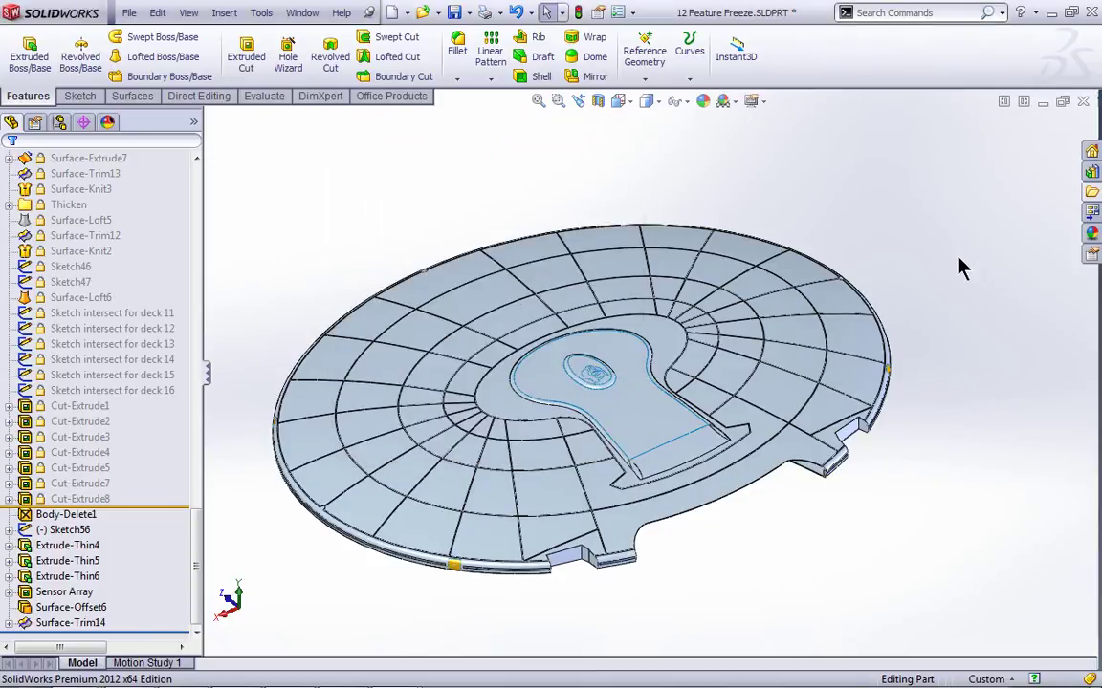